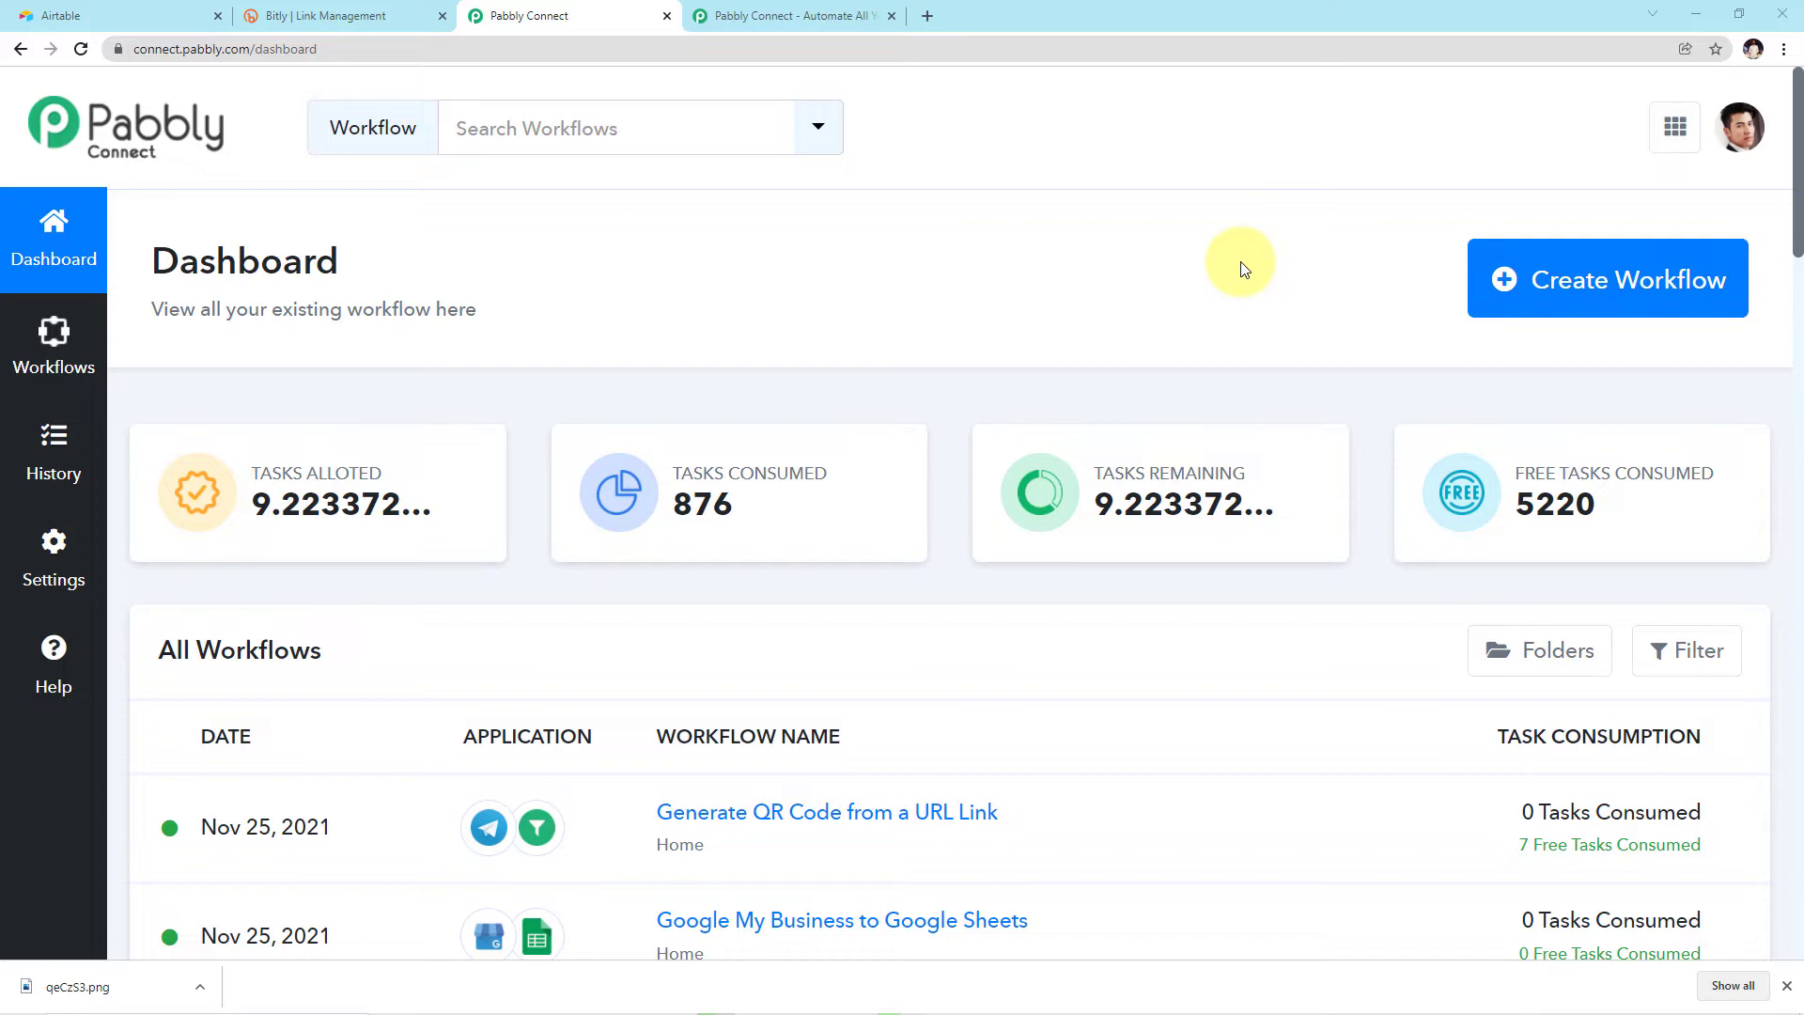
Step: Create a new workflow named "Airtable to Bitly"
left_click(1622, 305)
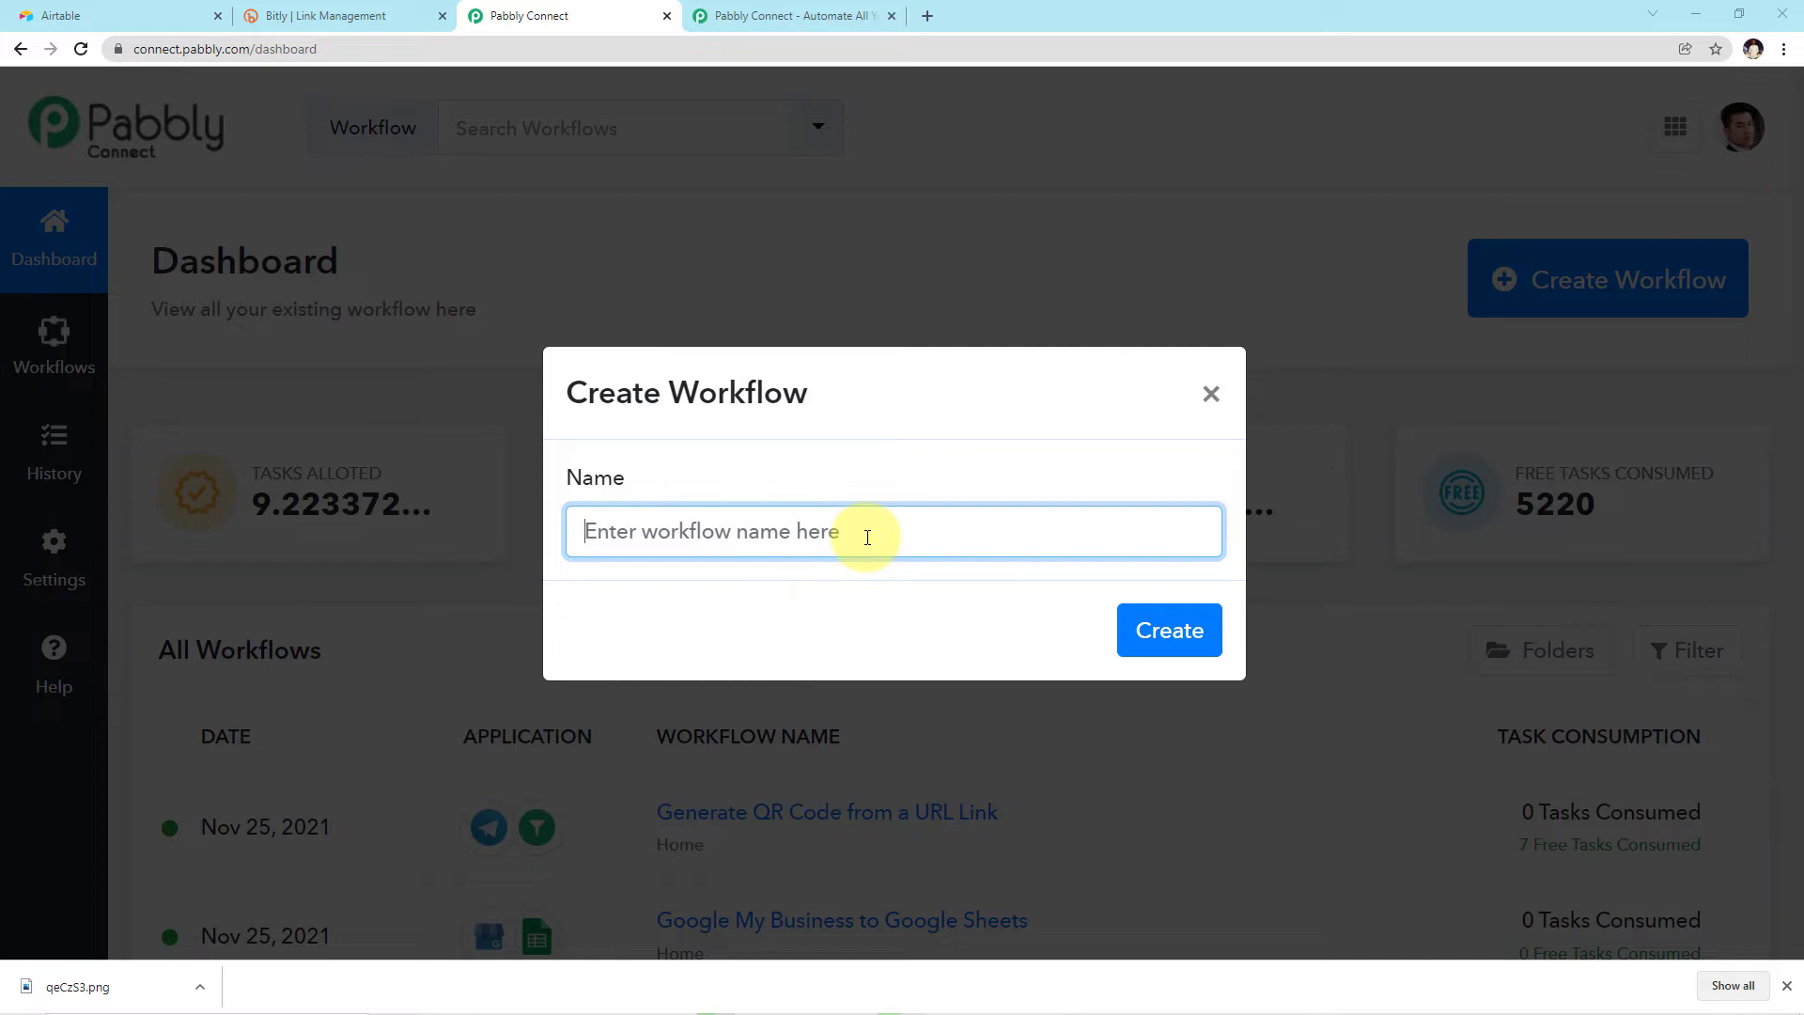
type("air")
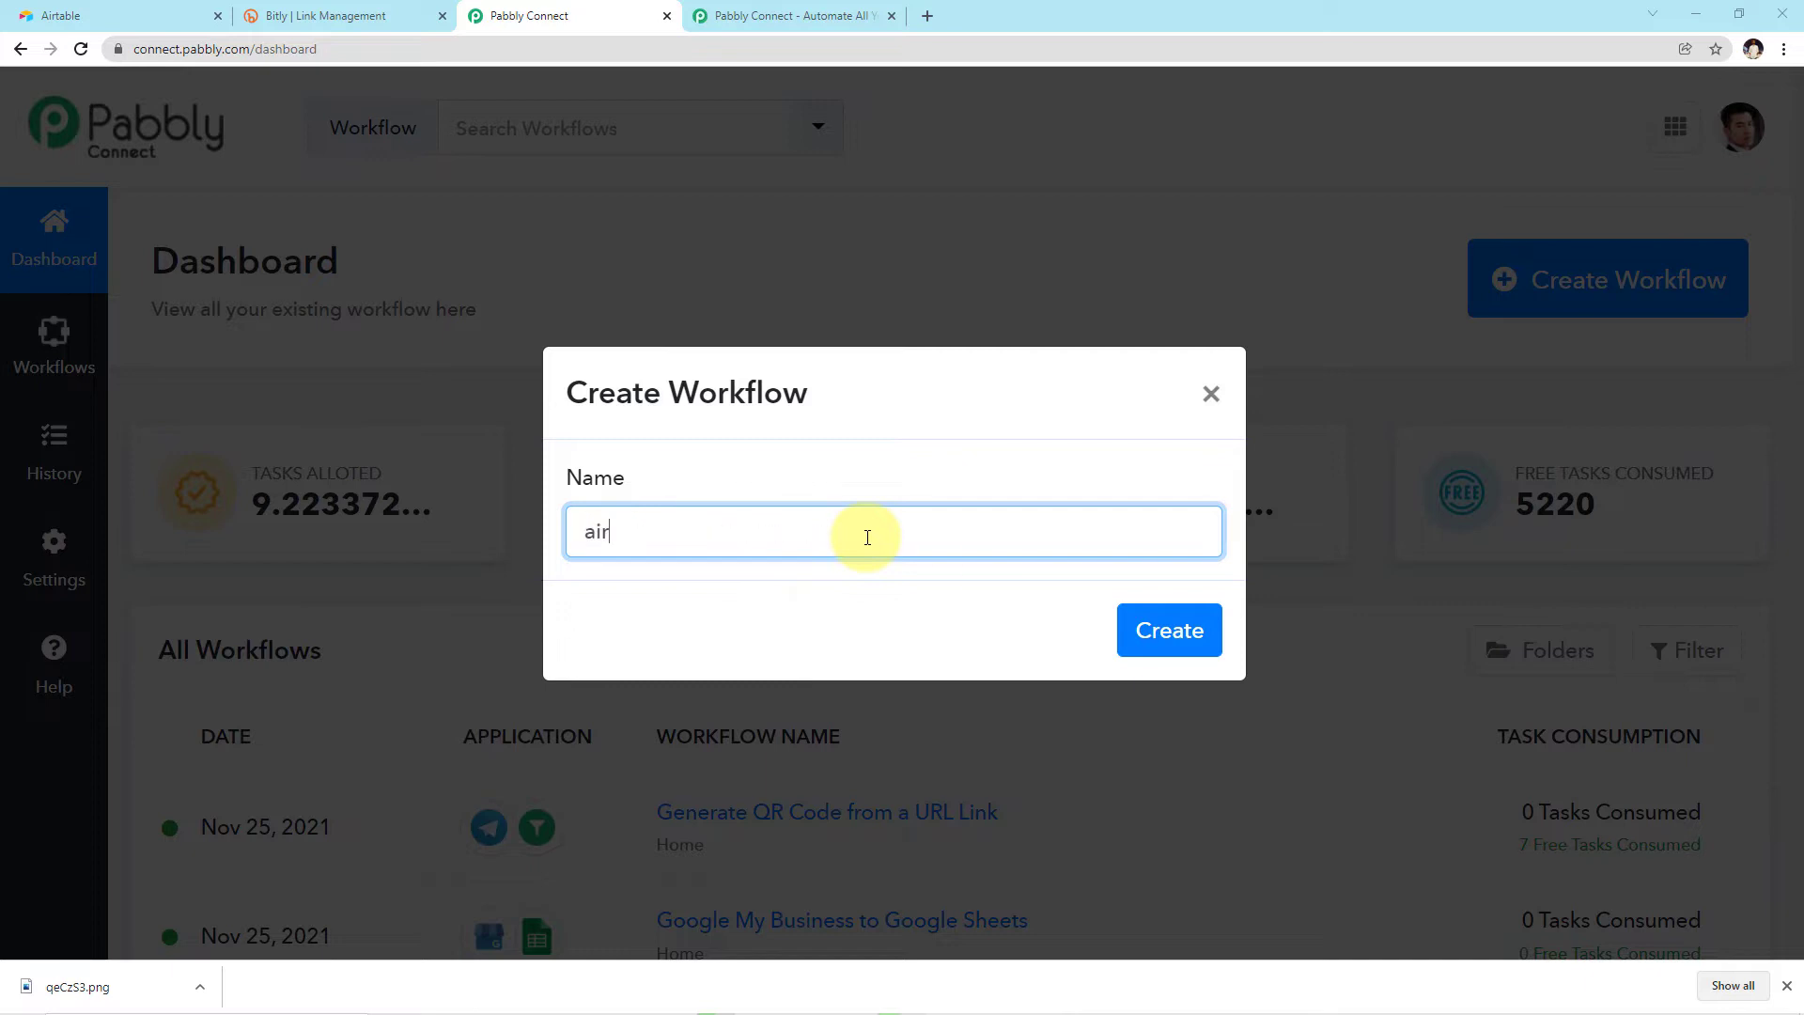
key("BackSpace")
key("BackSpace")
key("BackSpace")
type("airtable to")
key("BackSpace")
type("A")
type(" Bitly")
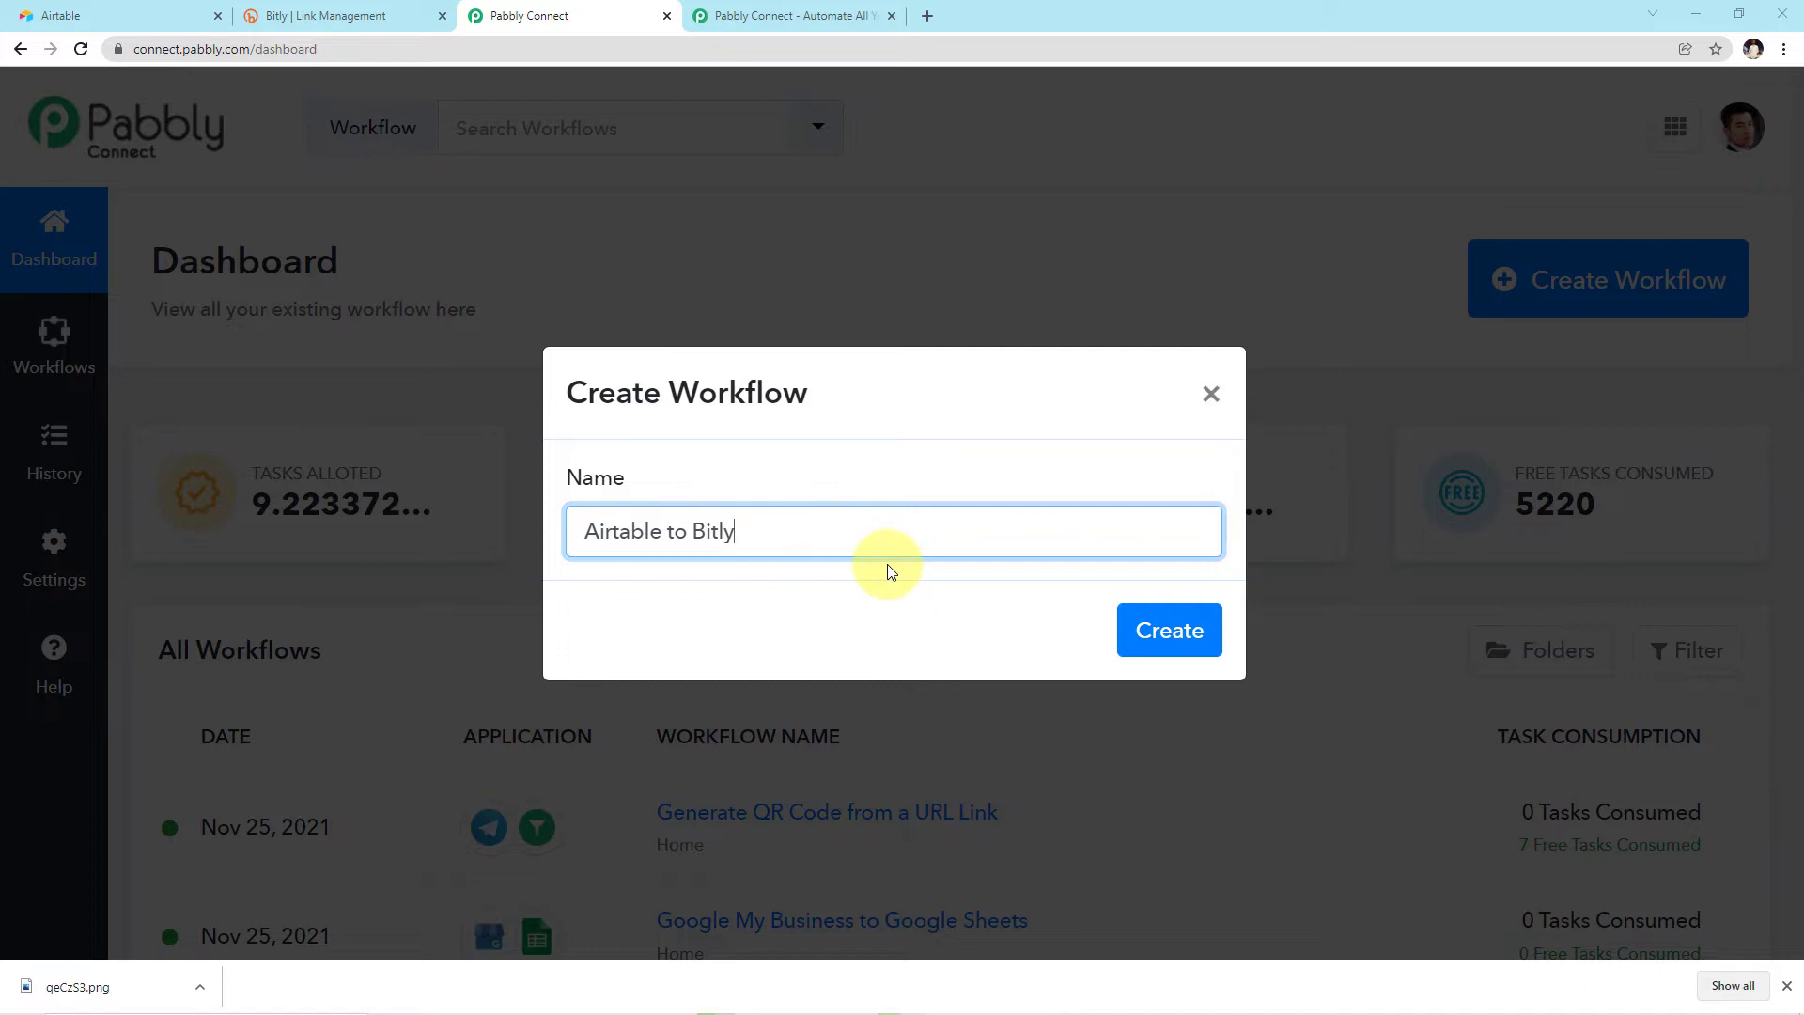
left_click(1169, 630)
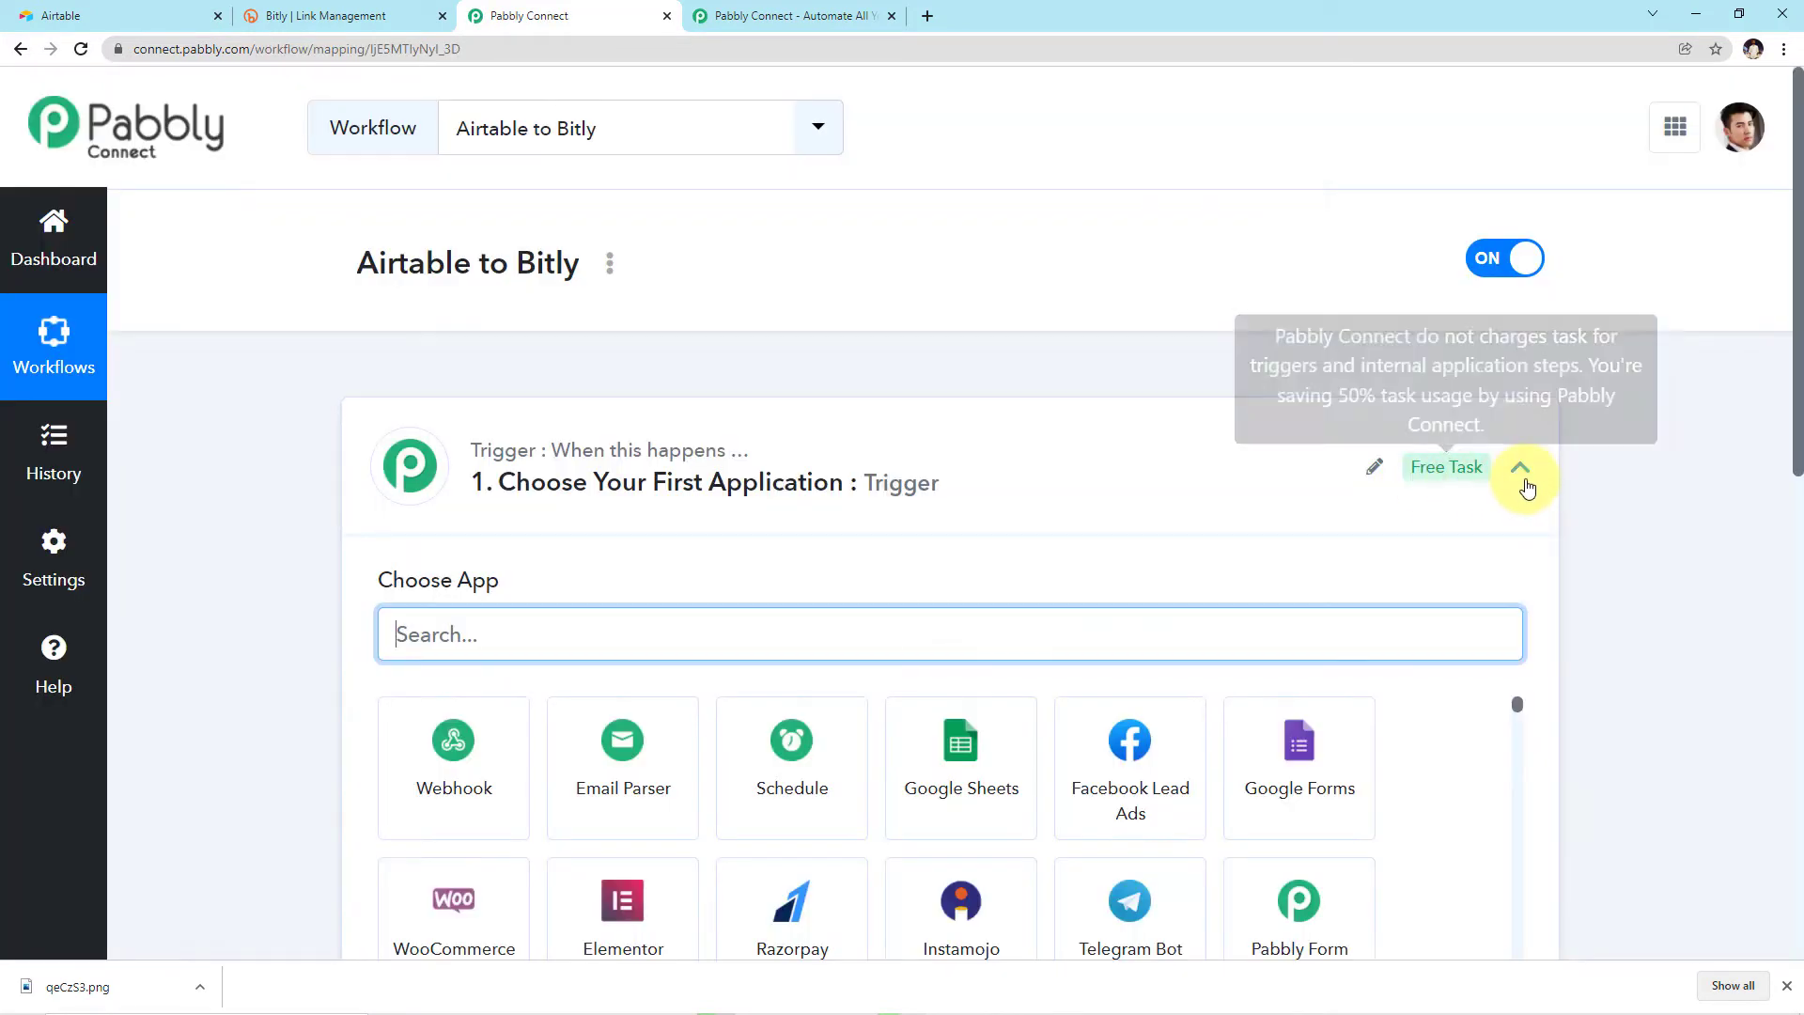
Step: Collapse the trigger step's details and look over the workflow's trigger and action steps
left_click(1521, 470)
left_click(1522, 470)
scroll(1172, 600, "down", 1)
scroll(1174, 601, "up", 1)
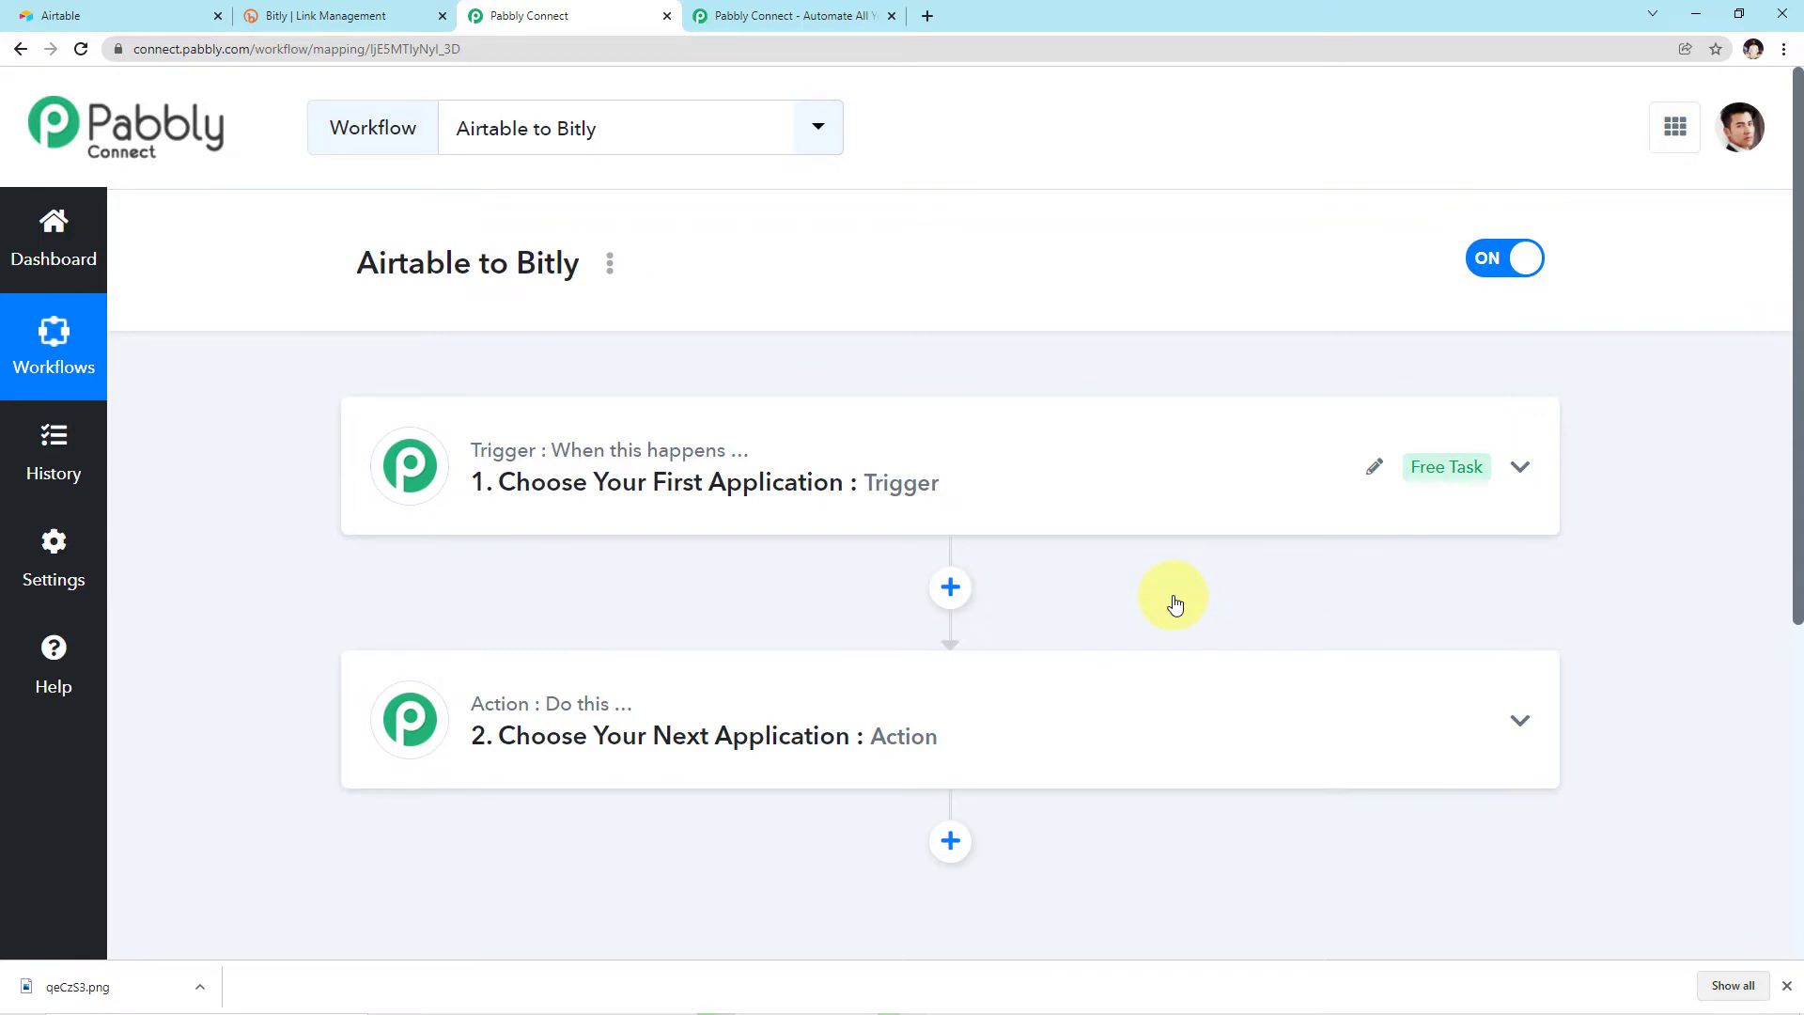
mouse_move(1397, 713)
mouse_move(496, 440)
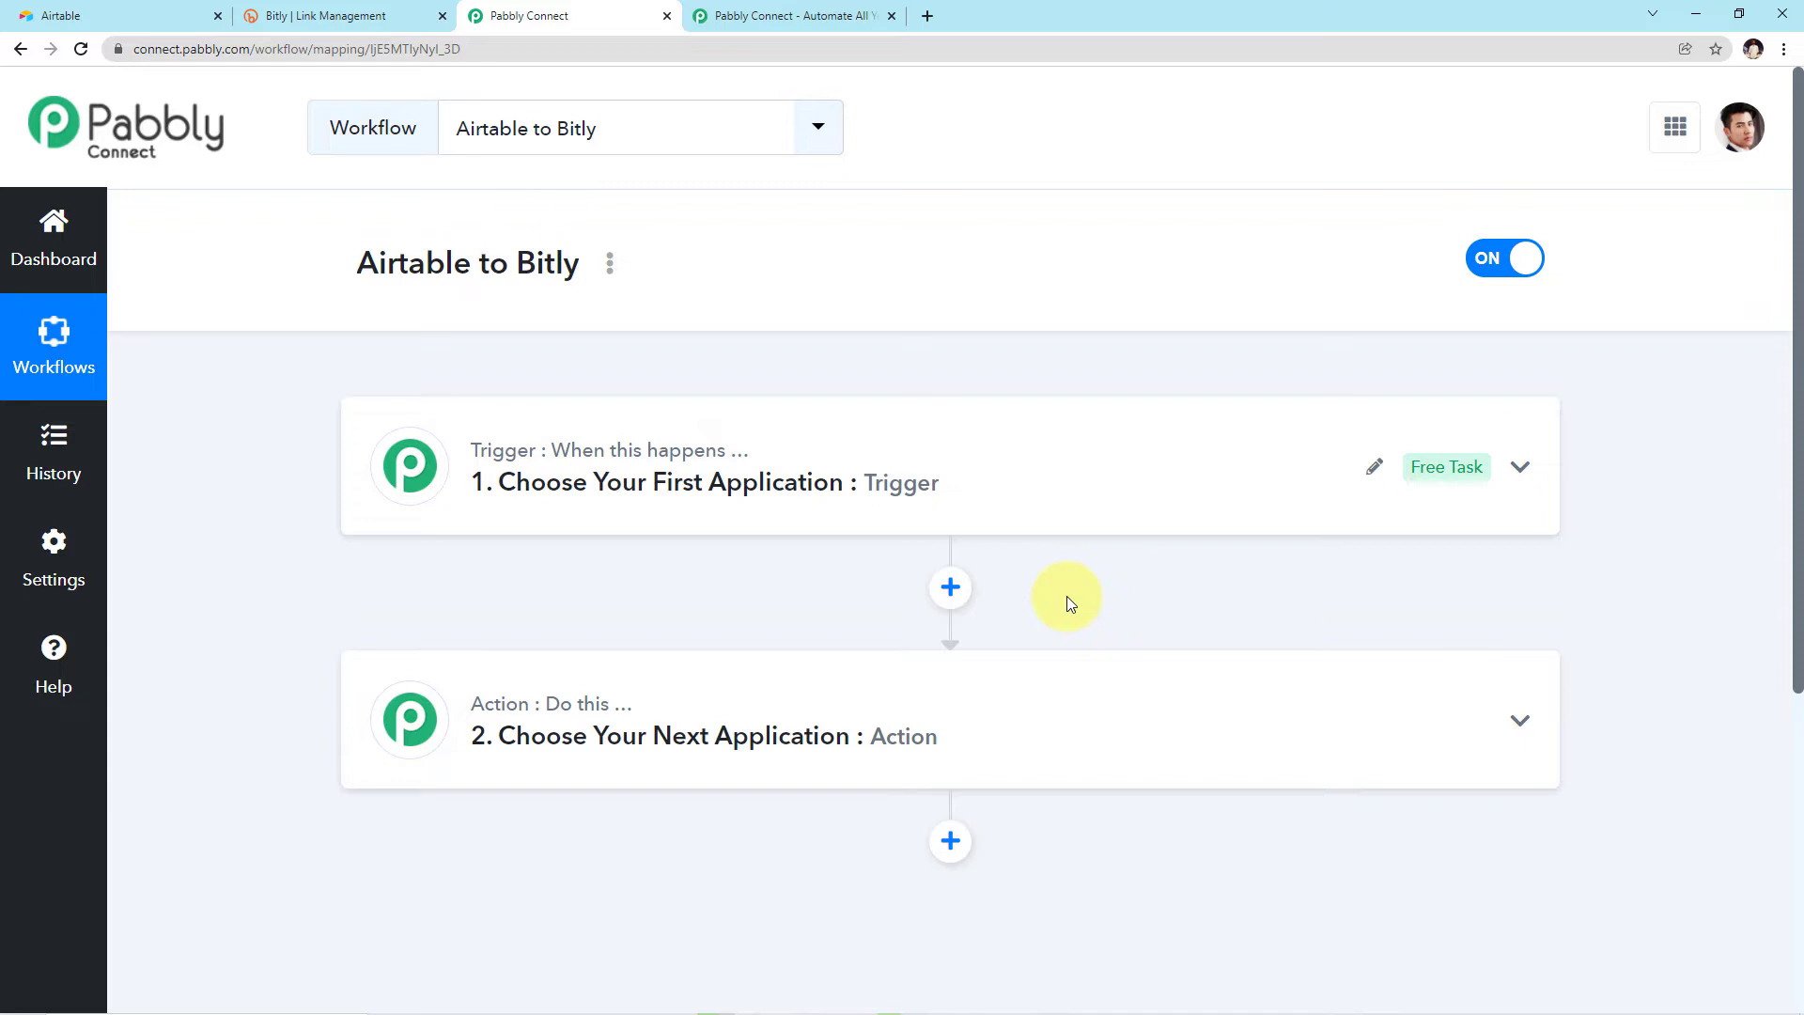
Step: Set Airtable as the workflow's trigger app with New Record in View as the trigger event
left_click(1022, 499)
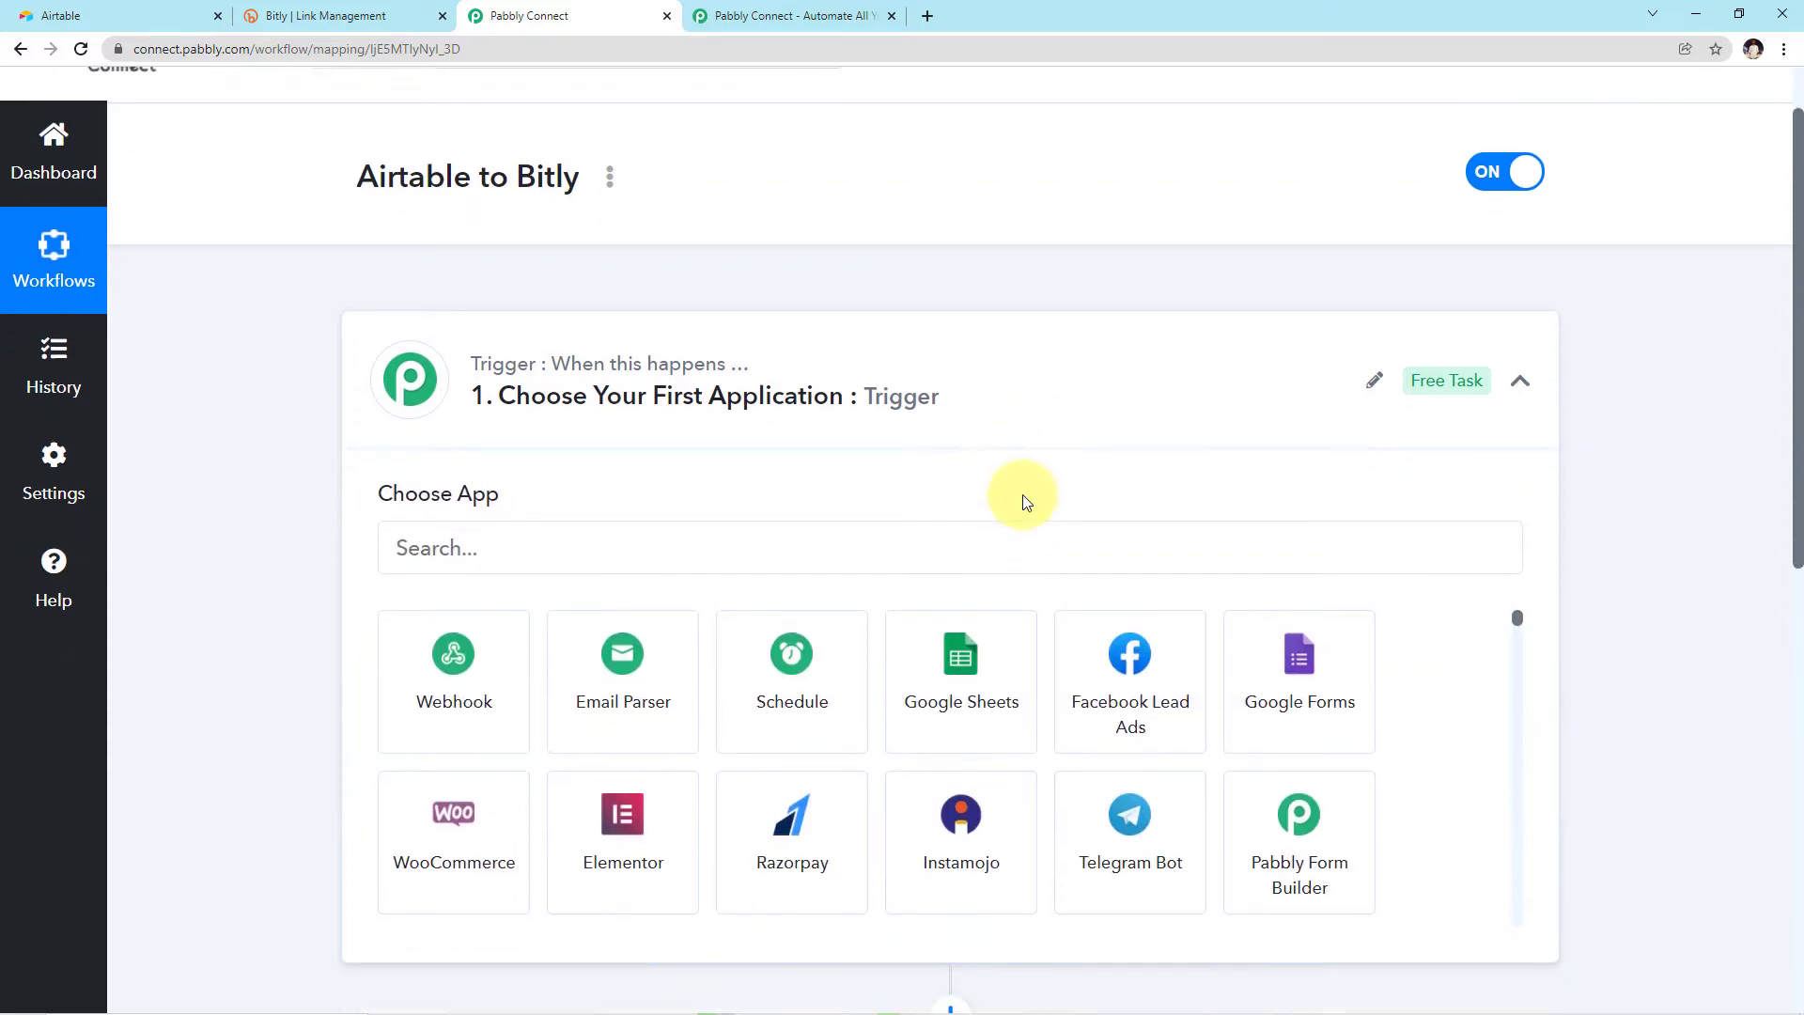
left_click(624, 443)
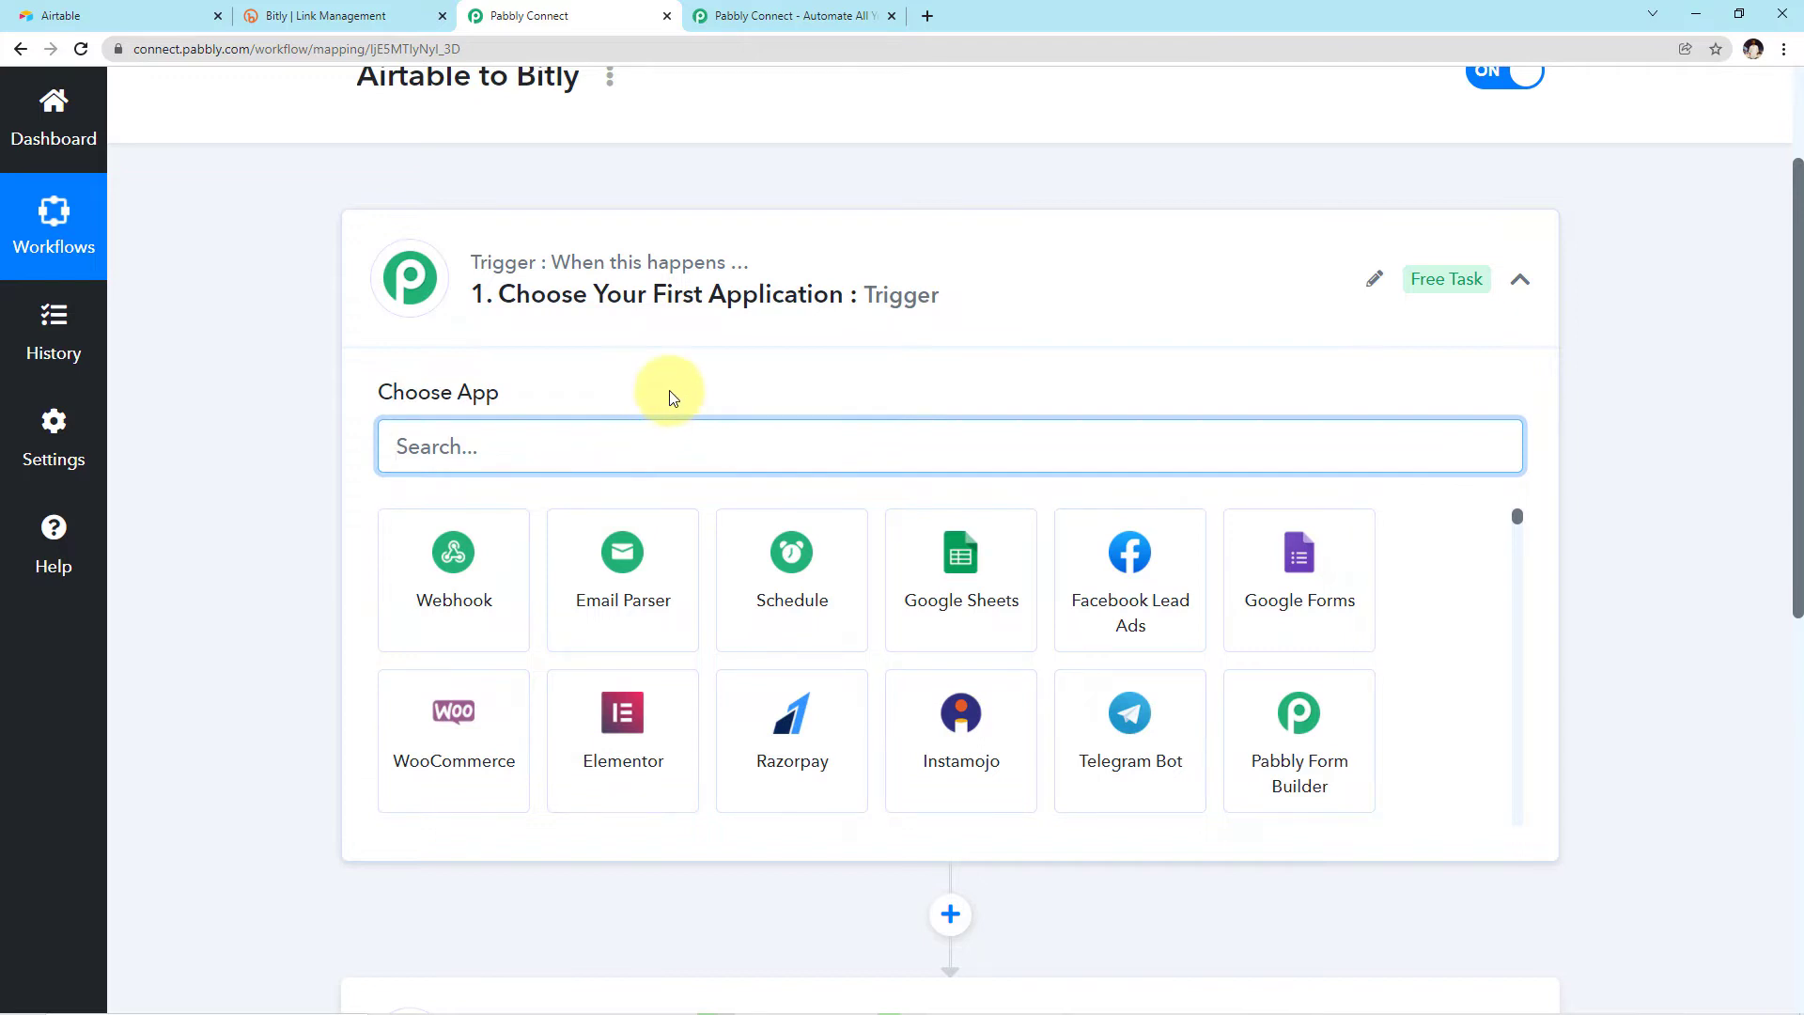
type("ai")
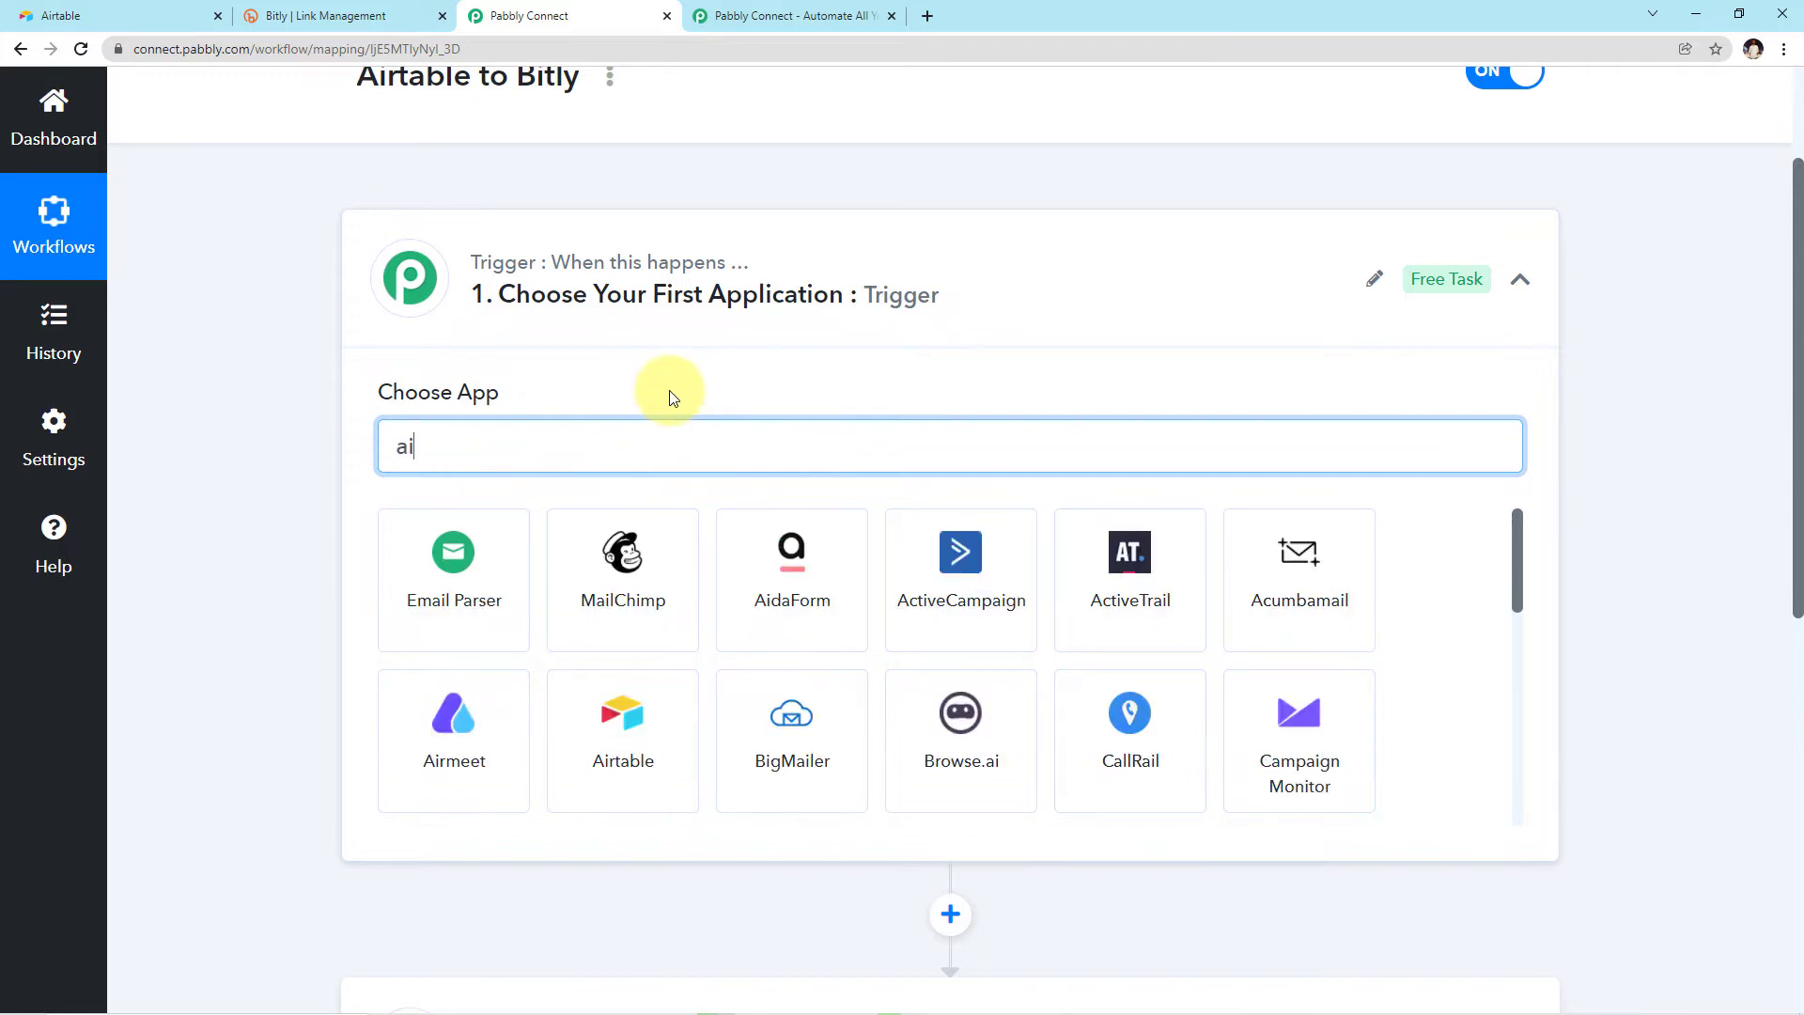
type("rtable")
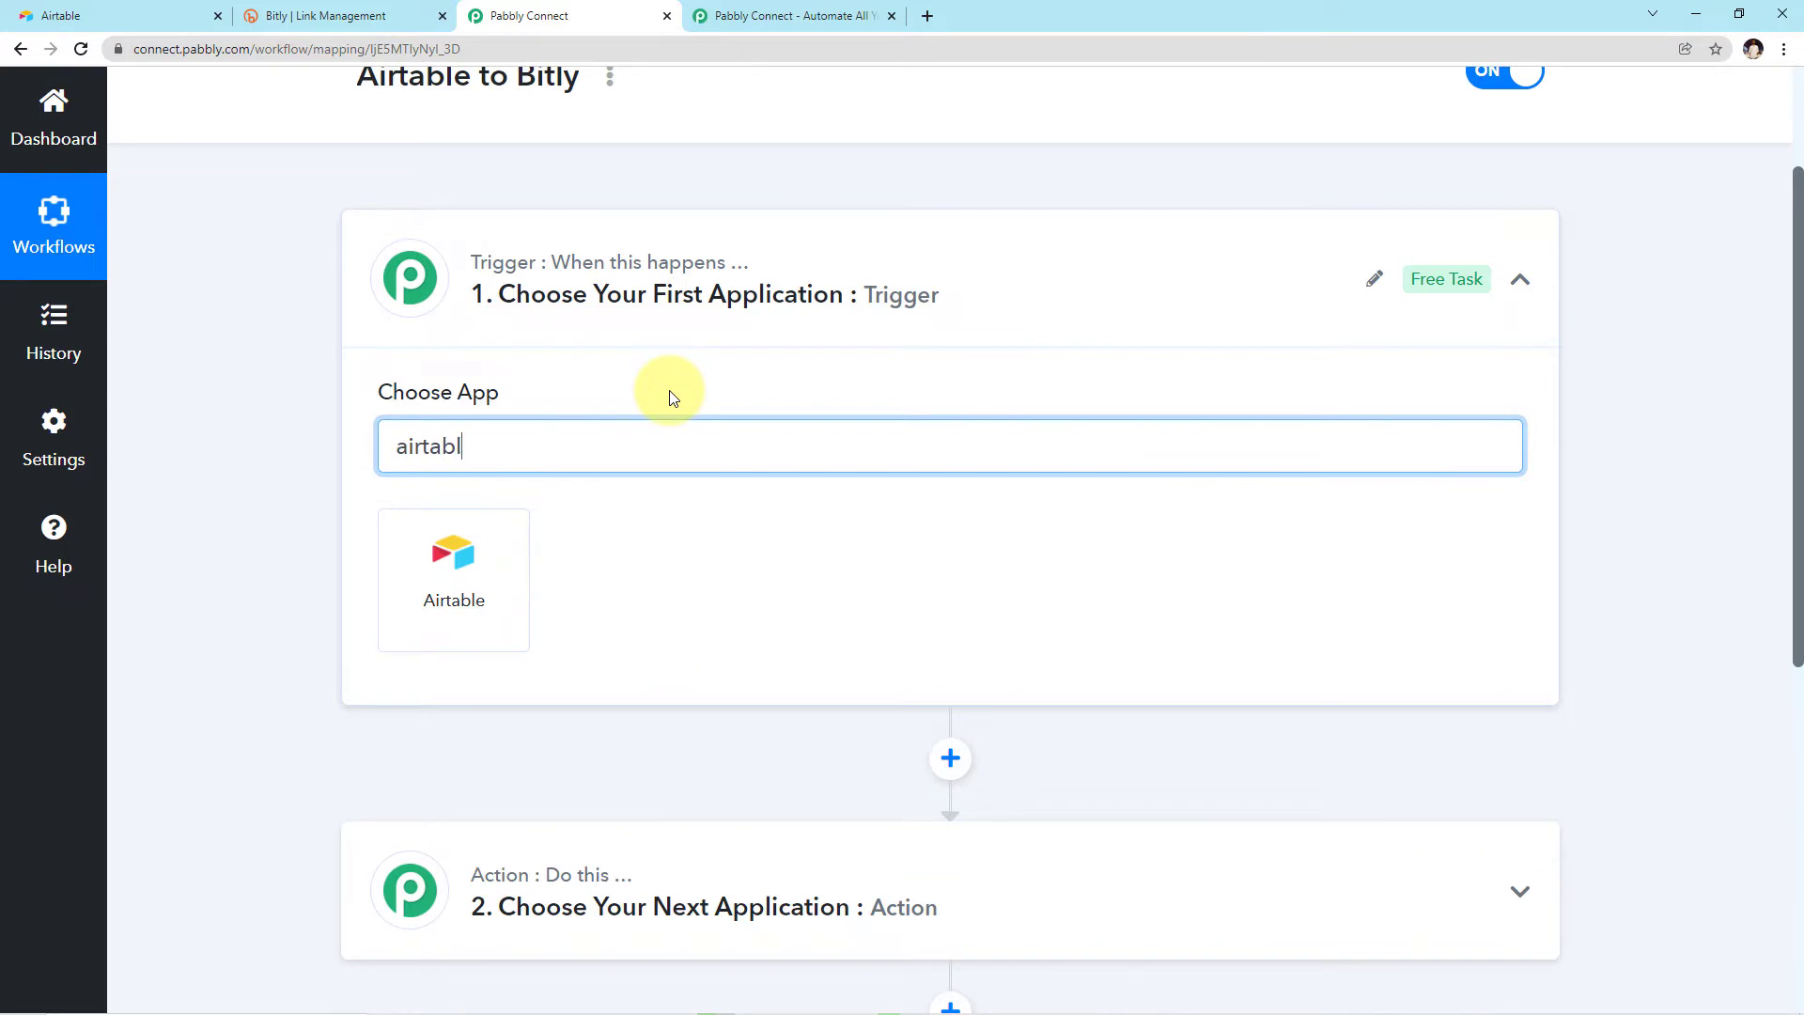
left_click(501, 640)
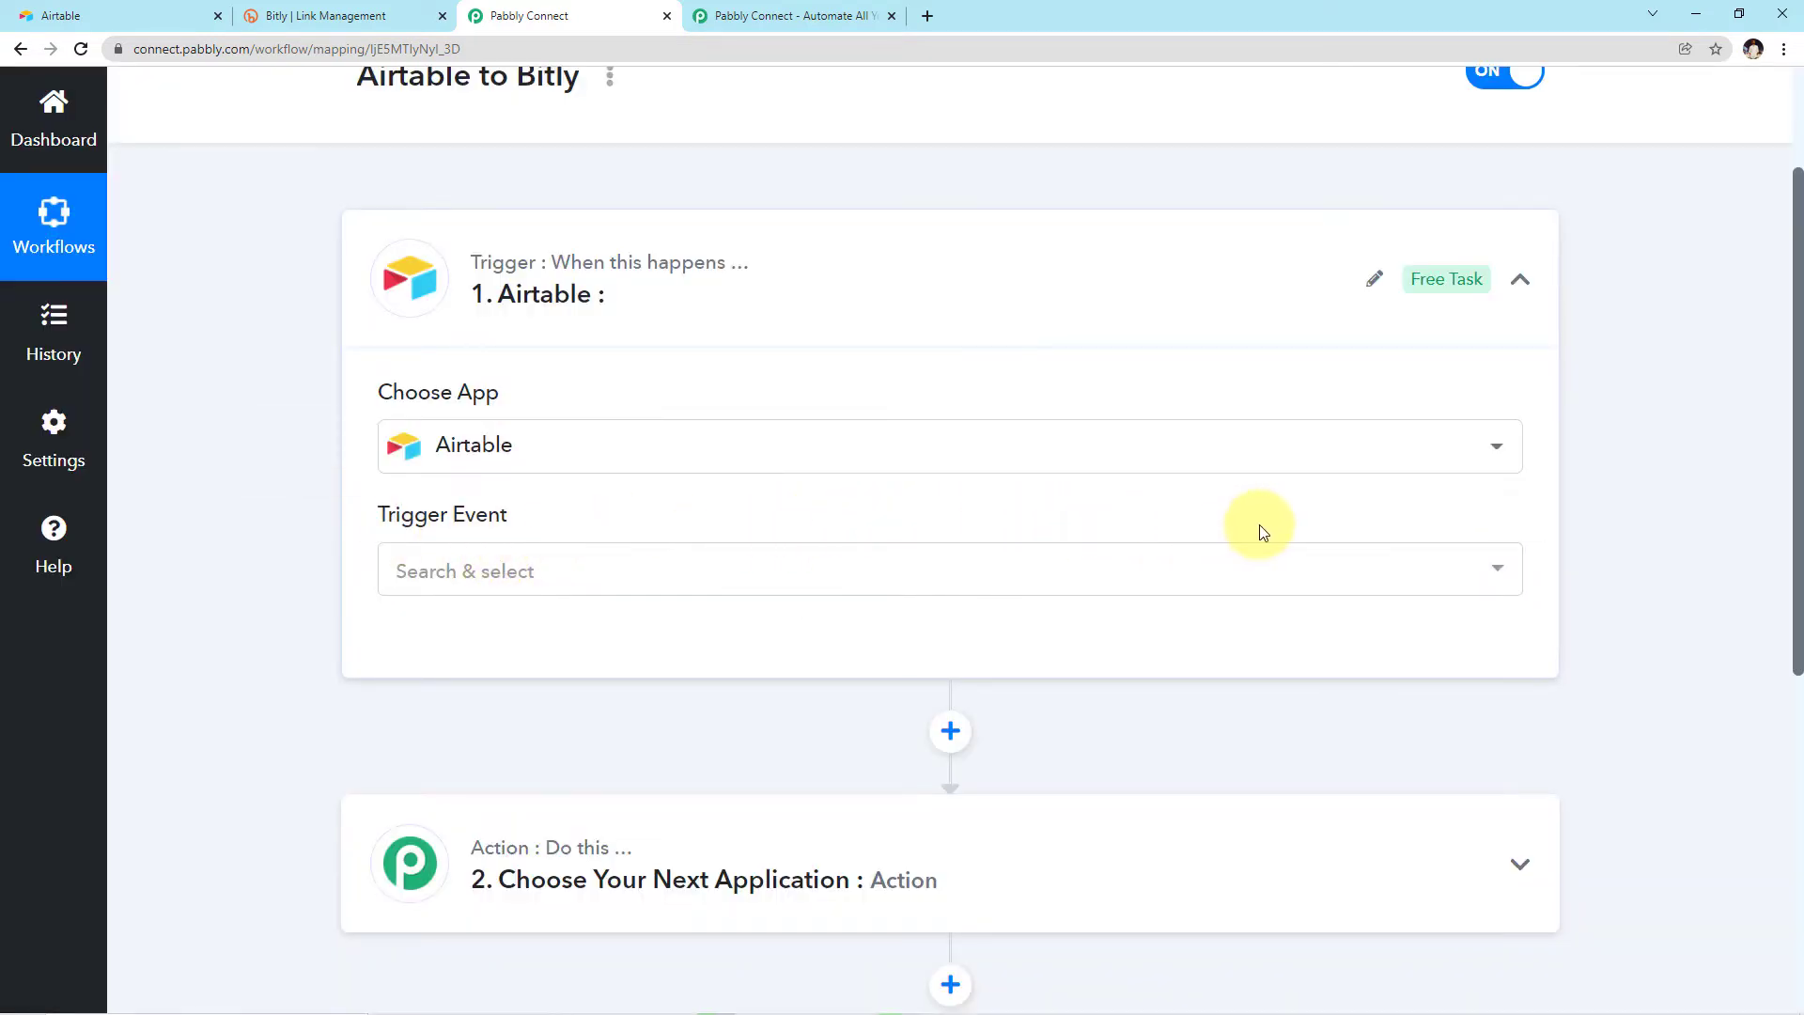
left_click(1482, 564)
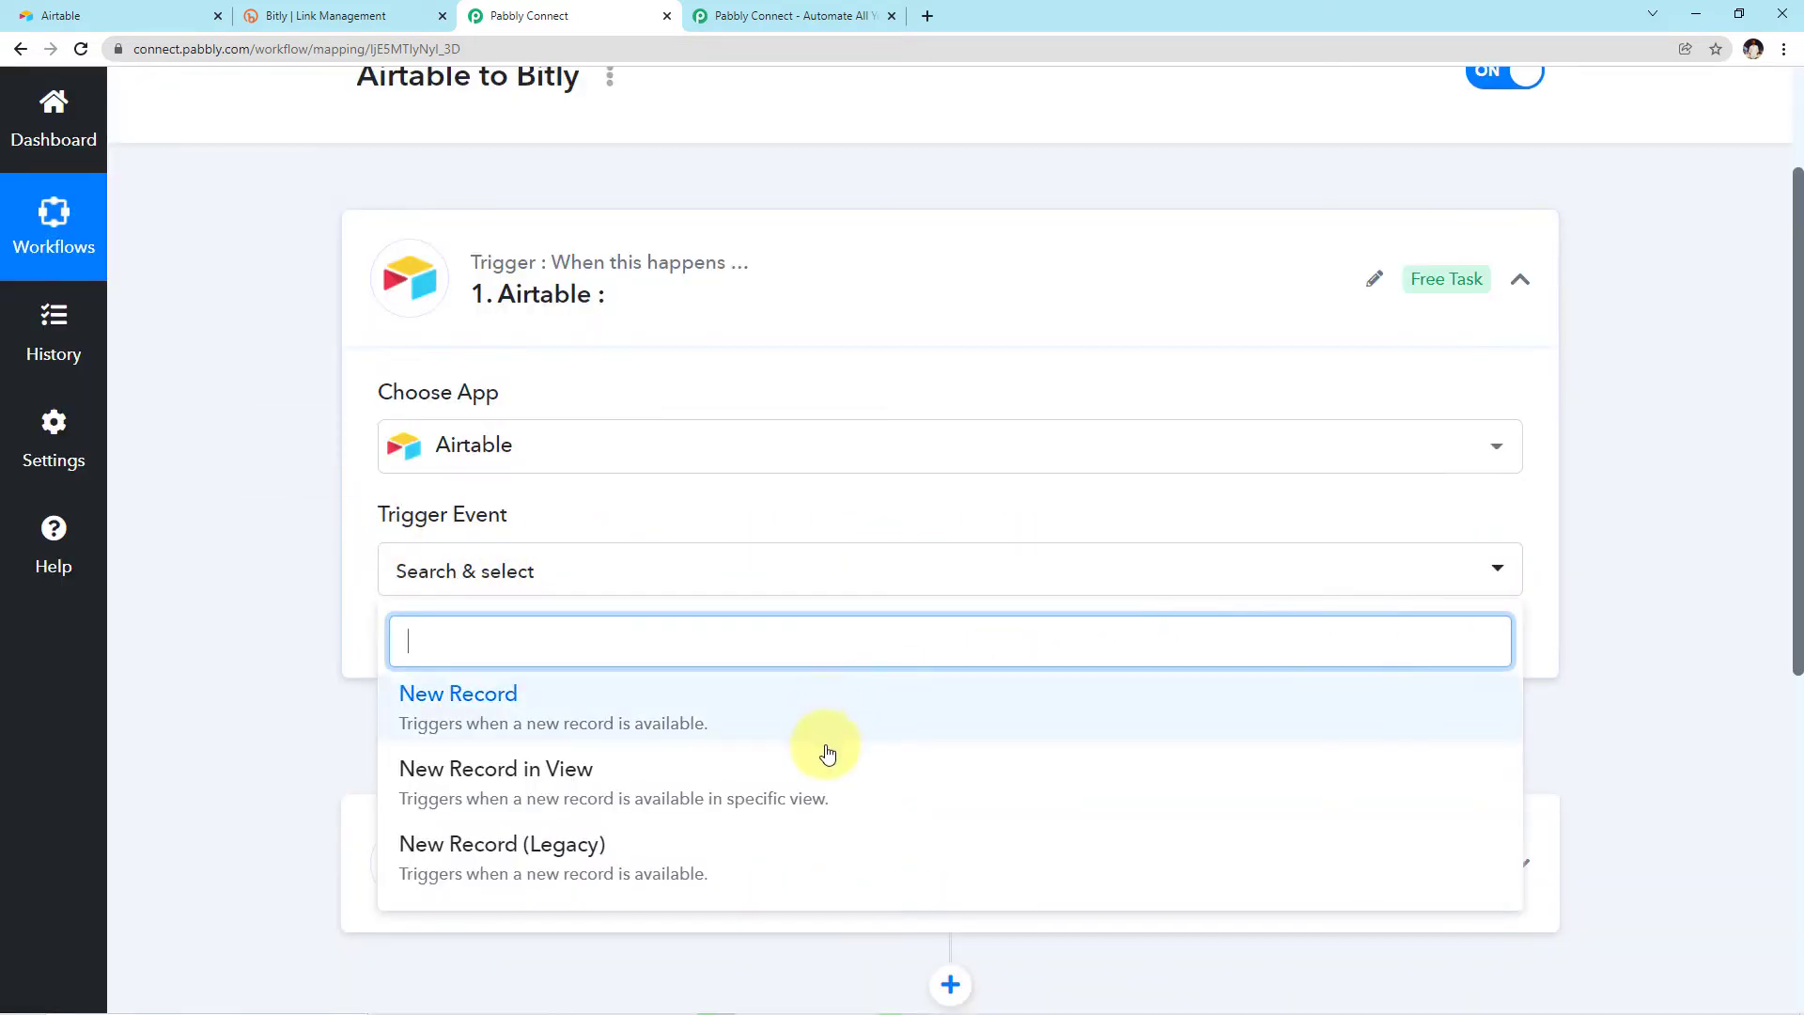
scroll(827, 738, "down", 1)
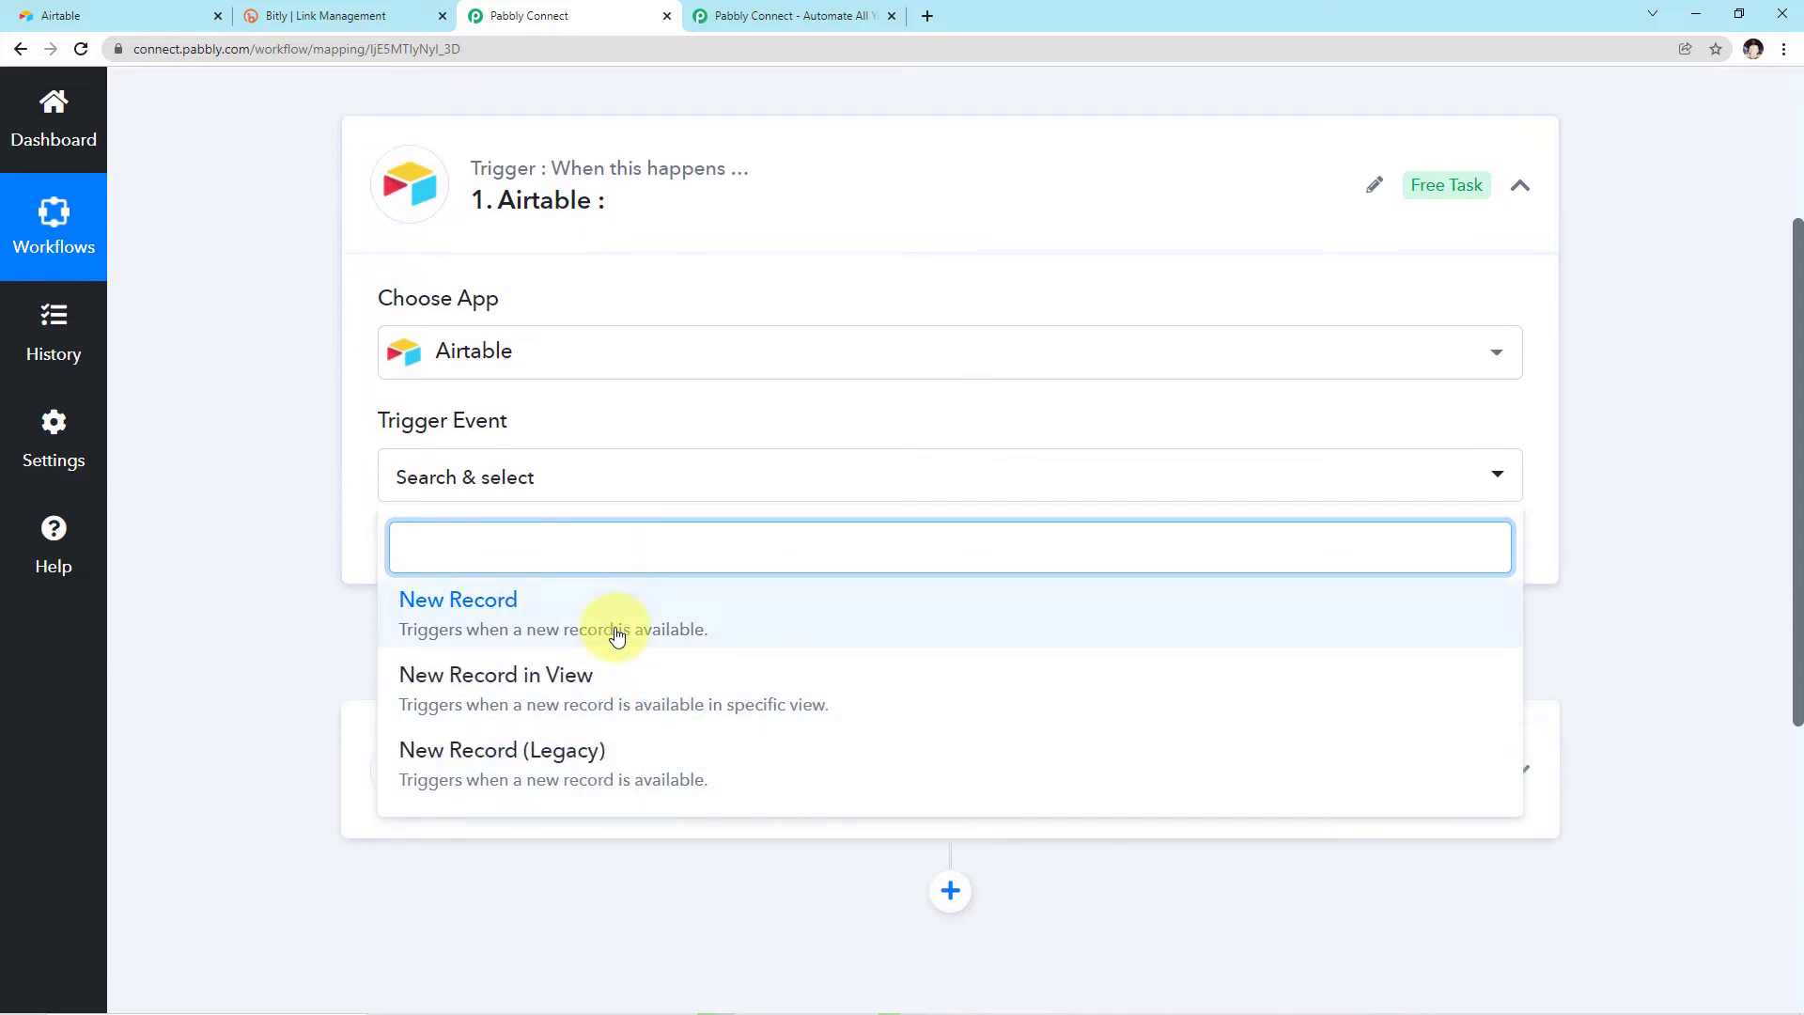
left_click(622, 702)
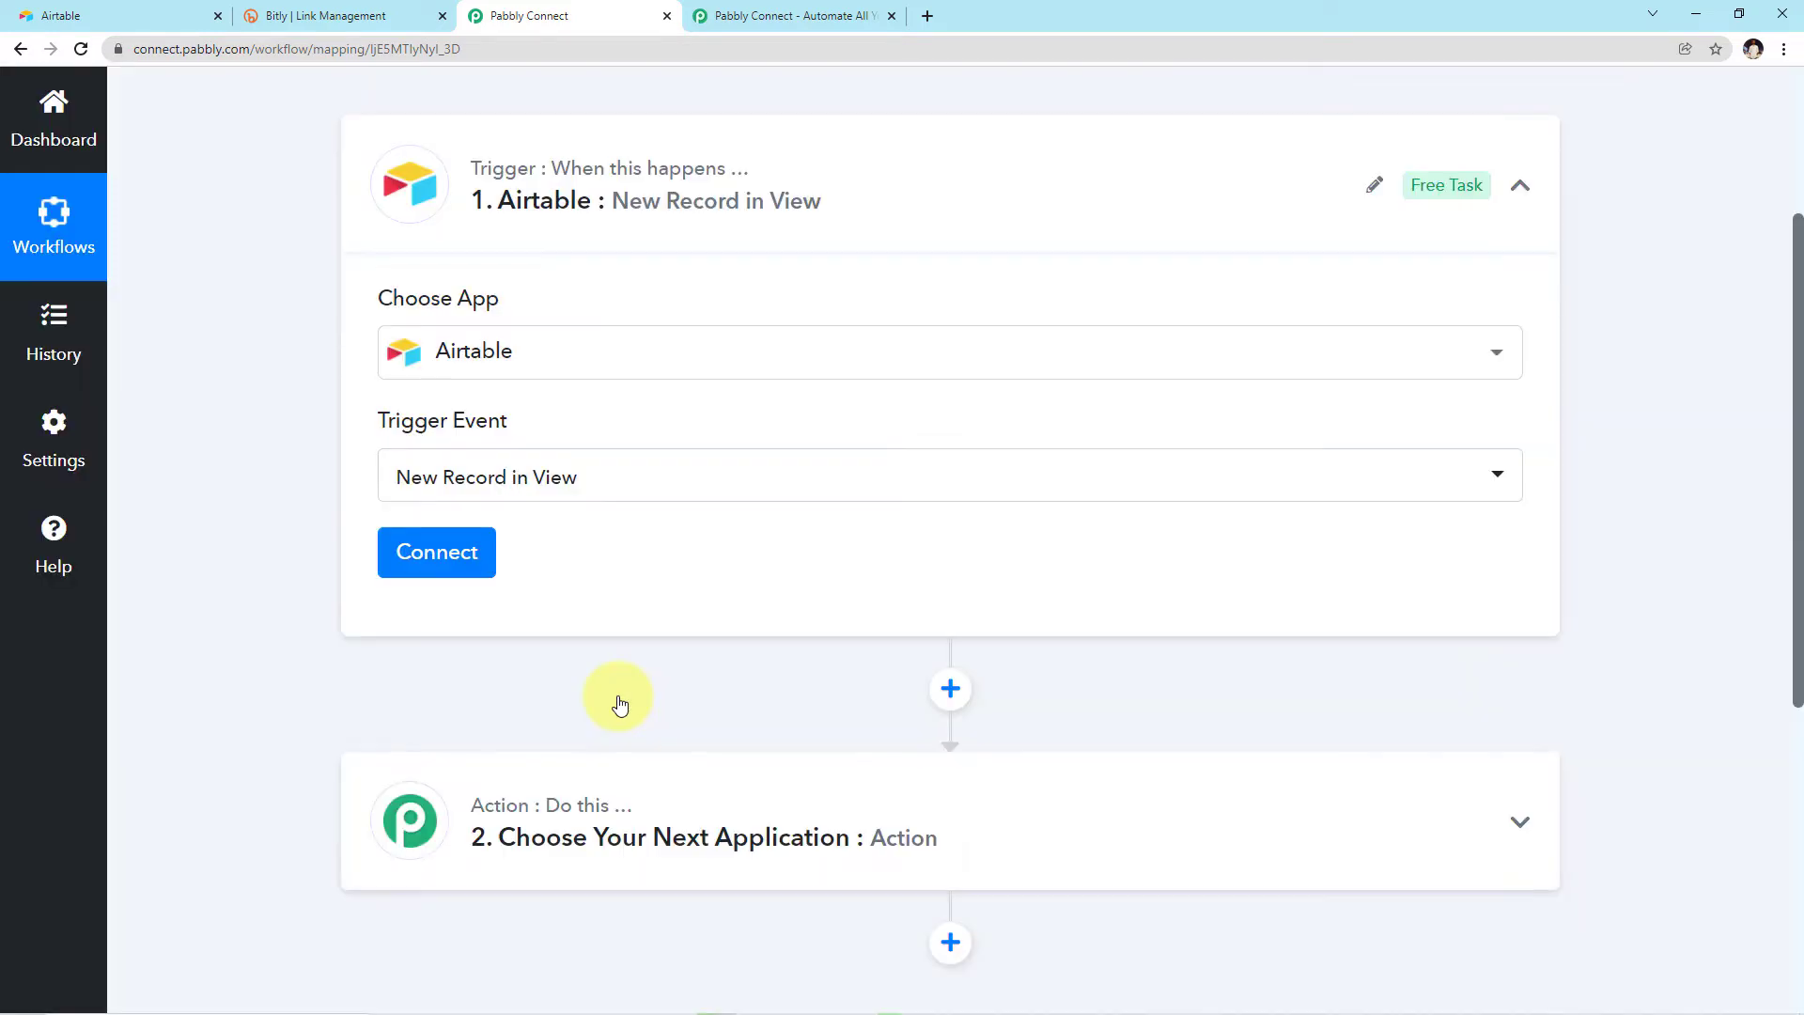
Step: Start connecting an Airtable account to the trigger with the Add New Connection option
left_click(491, 556)
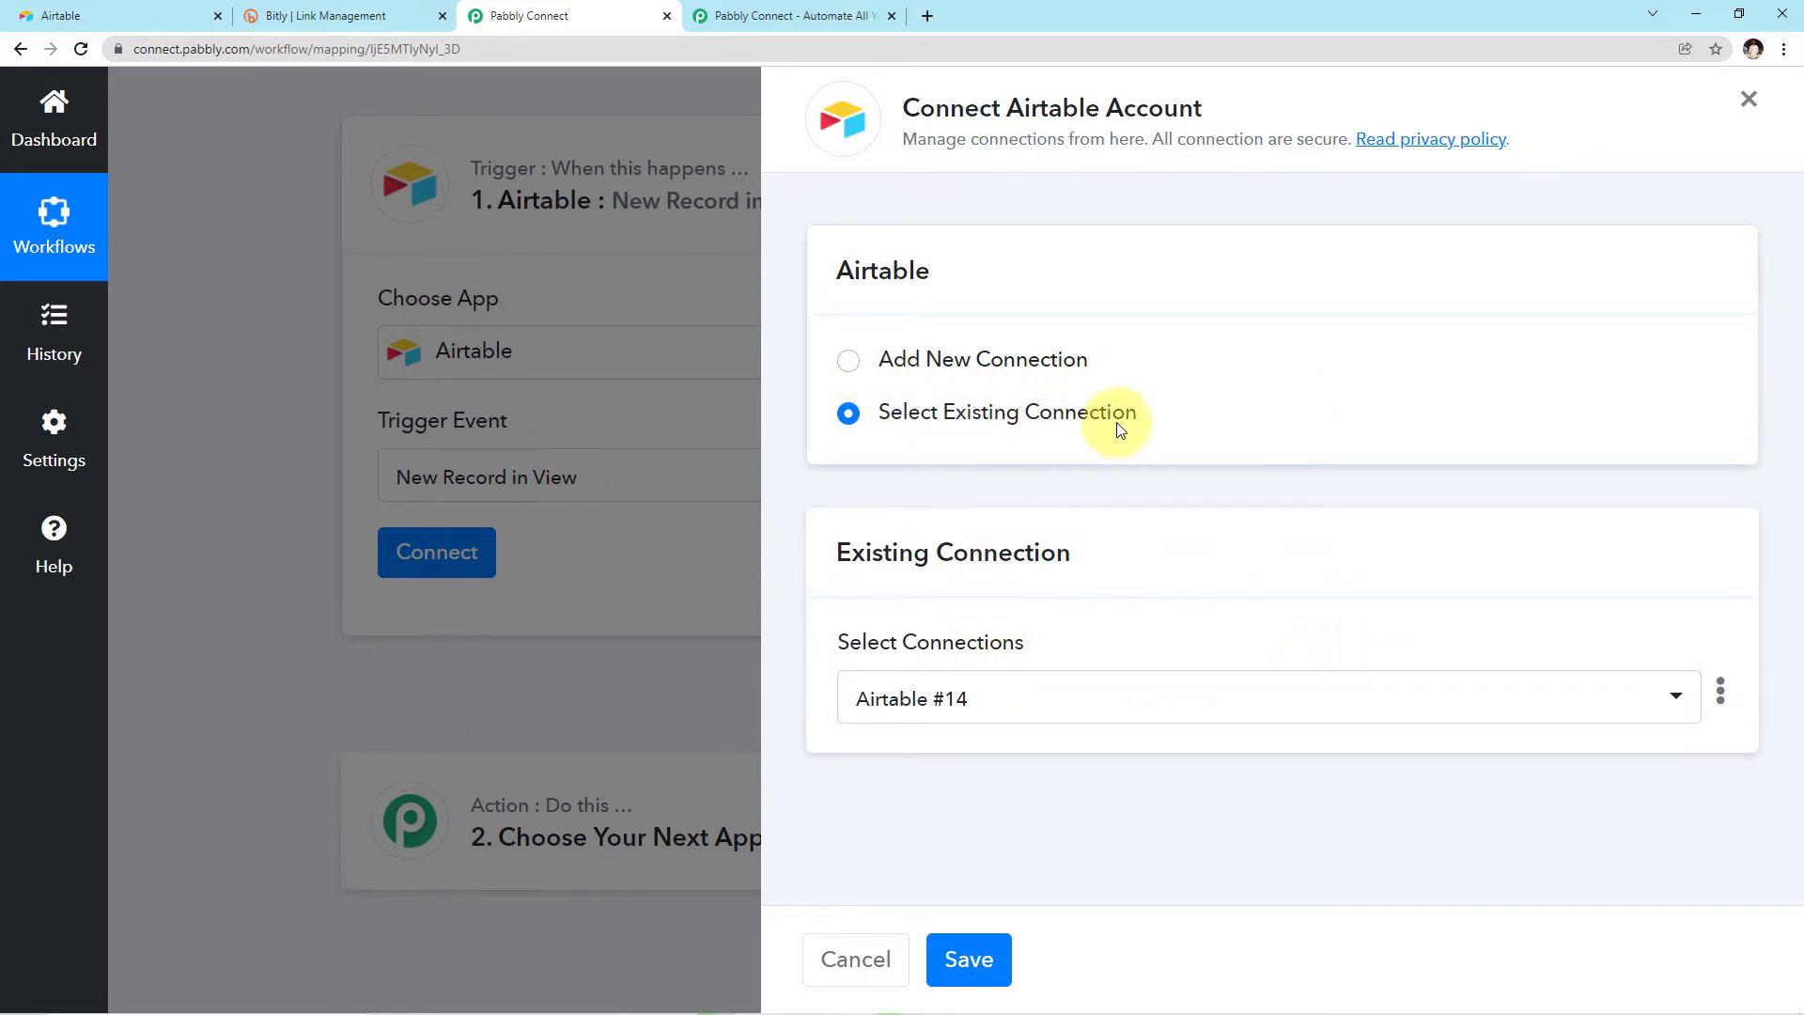
left_click(848, 368)
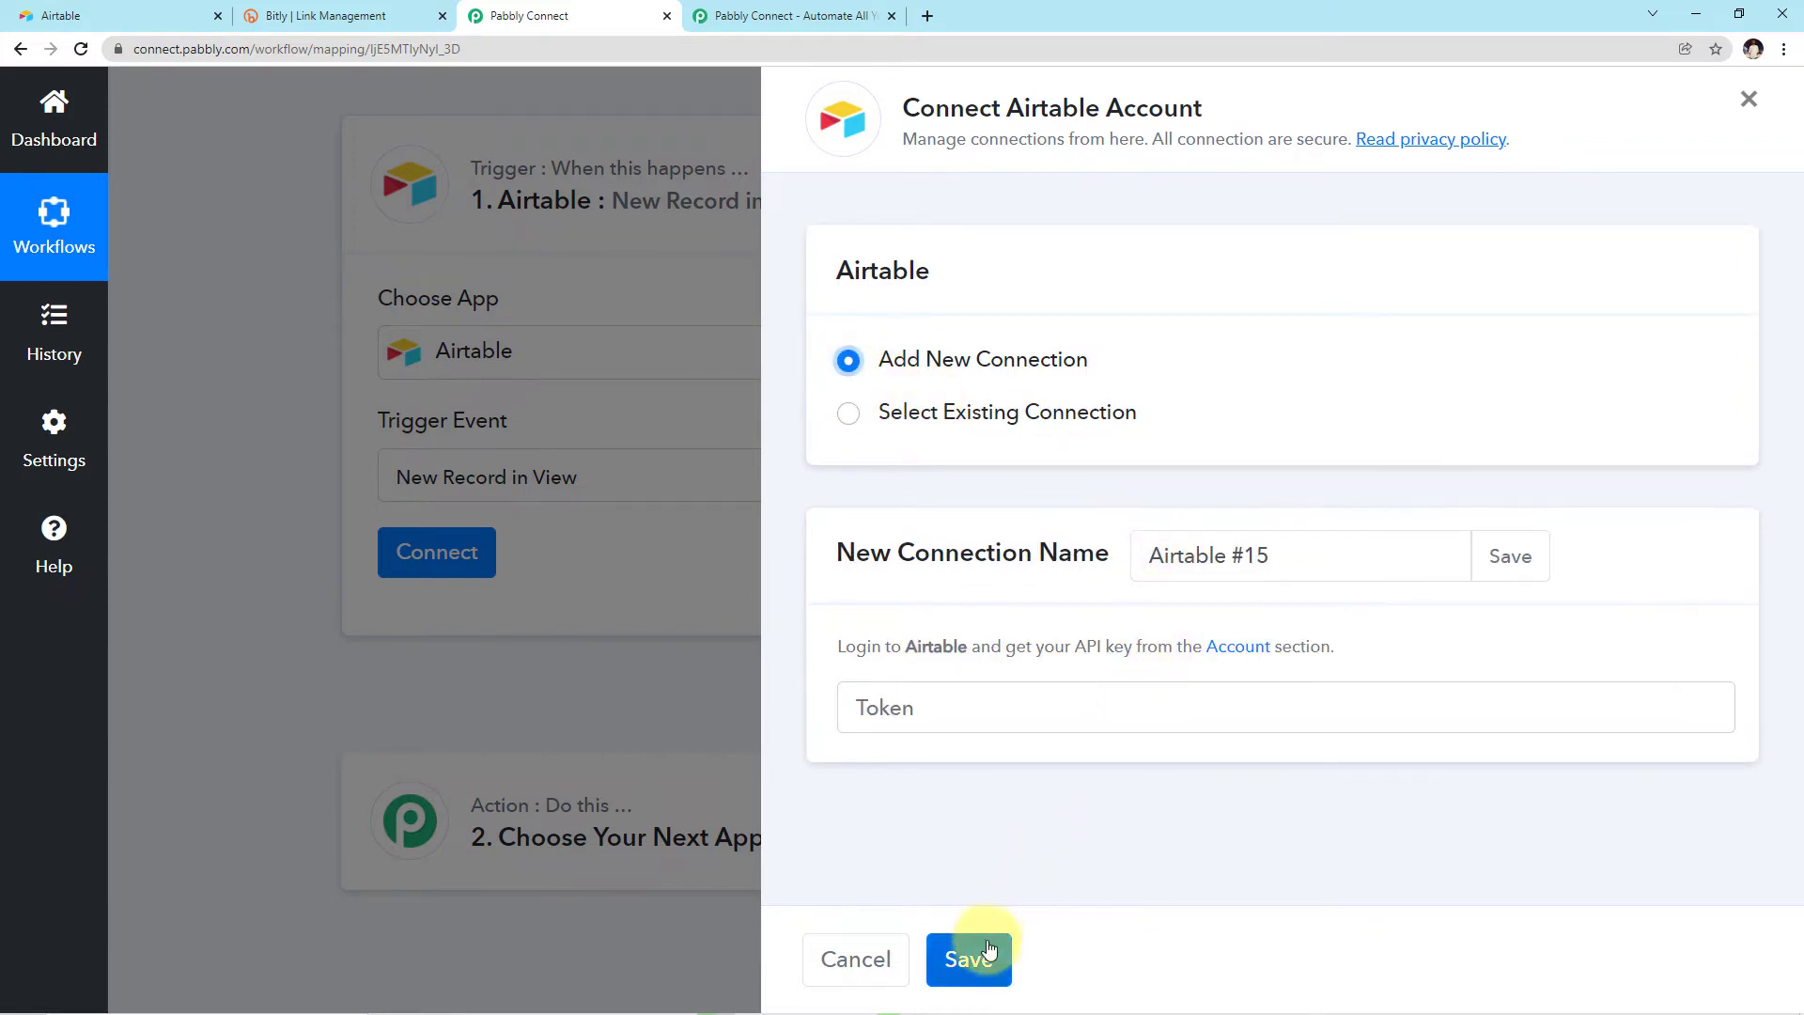
left_click(968, 721)
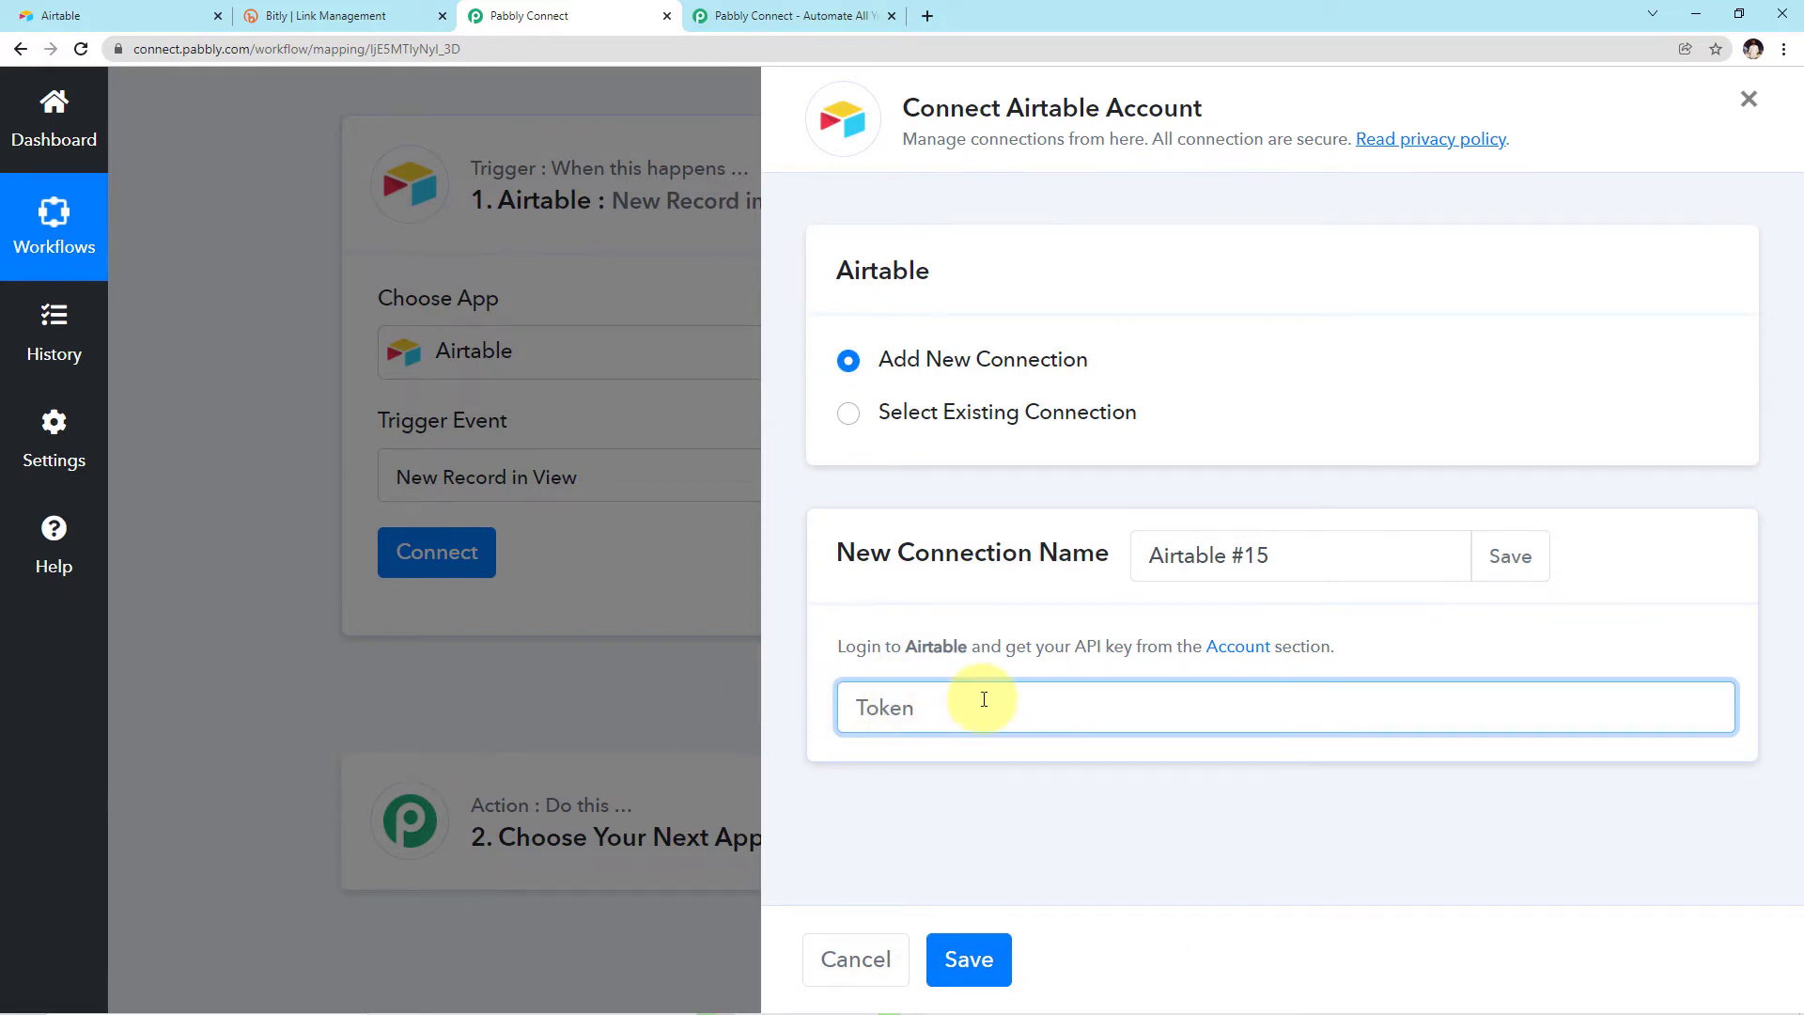
left_click(153, 13)
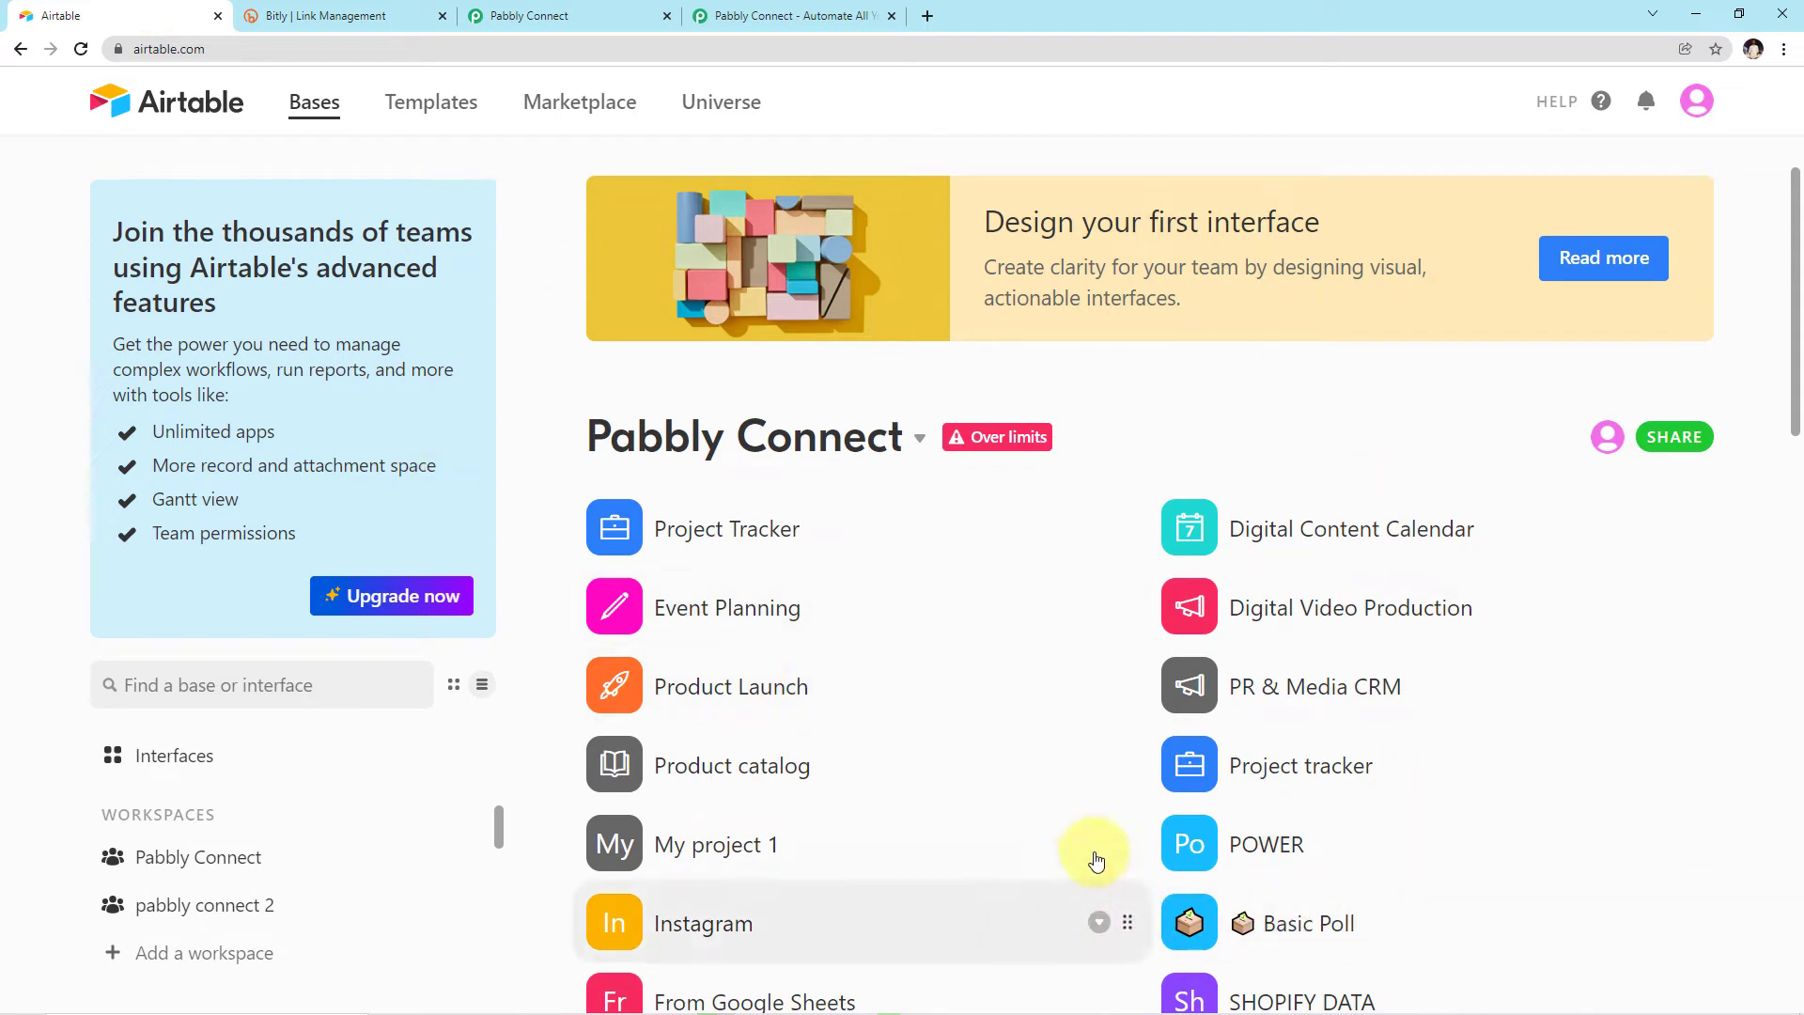
left_click(540, 15)
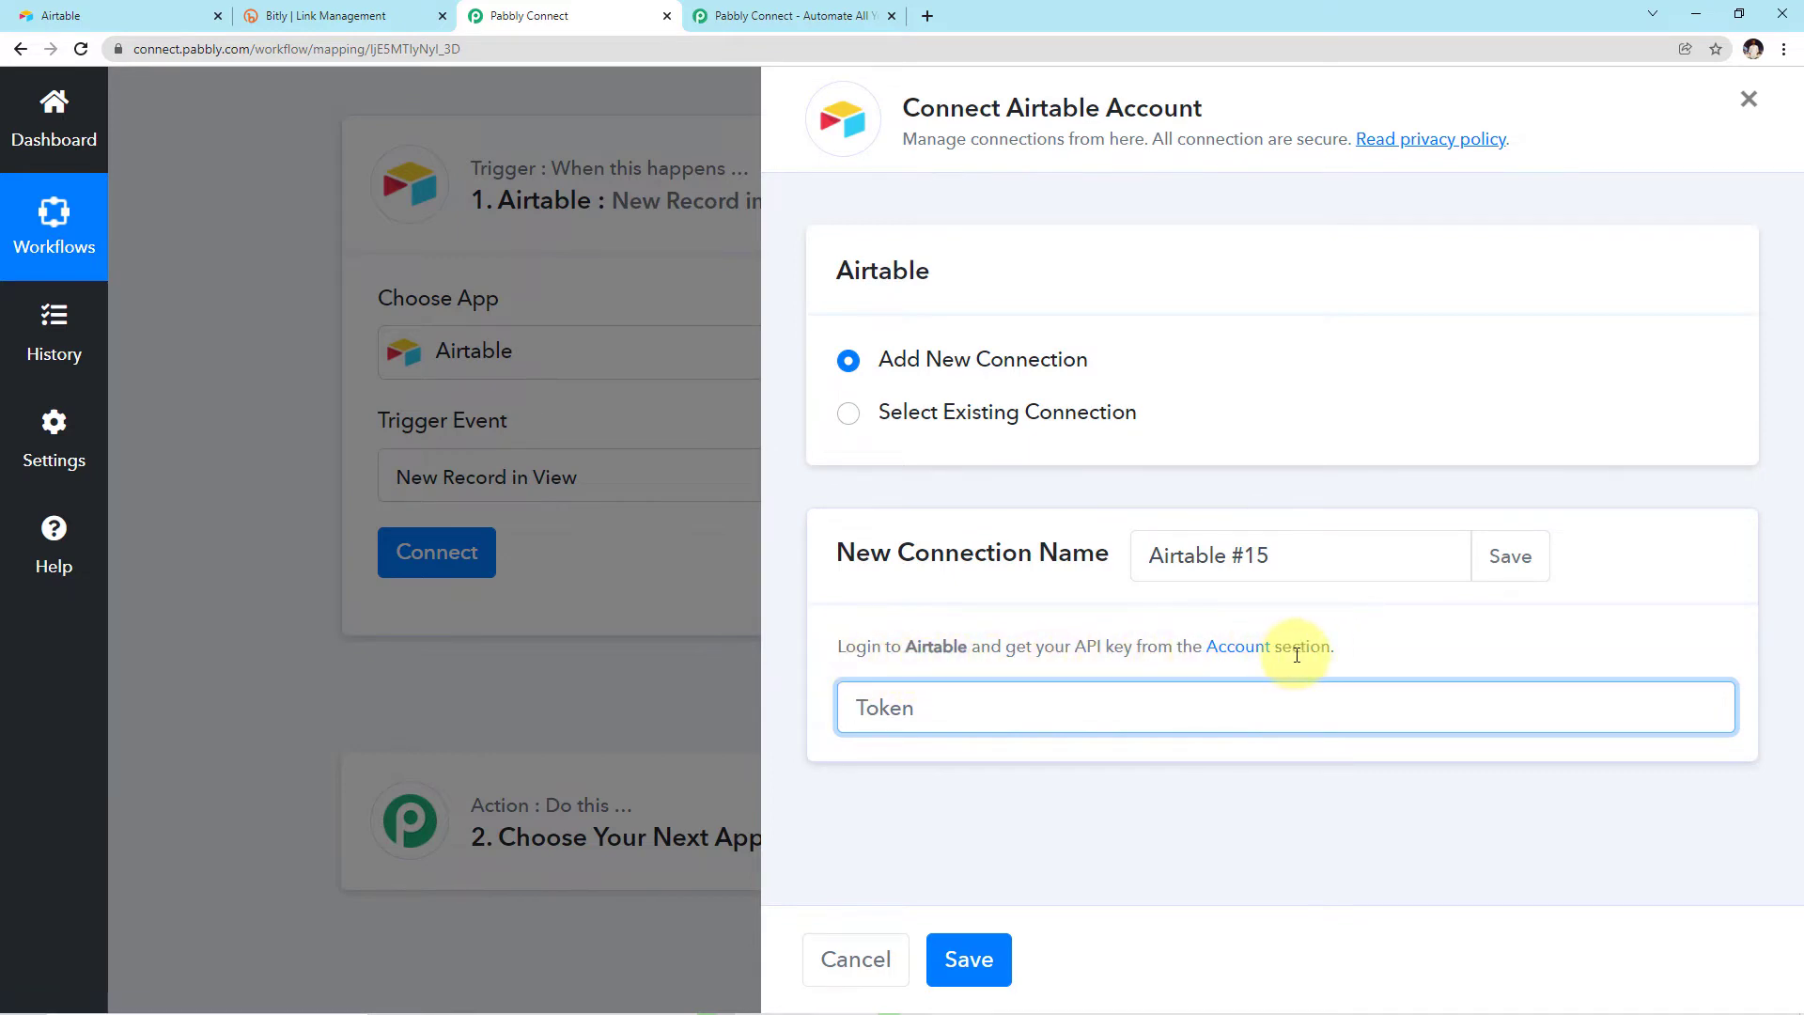
Step: Open the Airtable account page from the connection form, copy the personal API key and paste it as the connection's token
left_click(1249, 652)
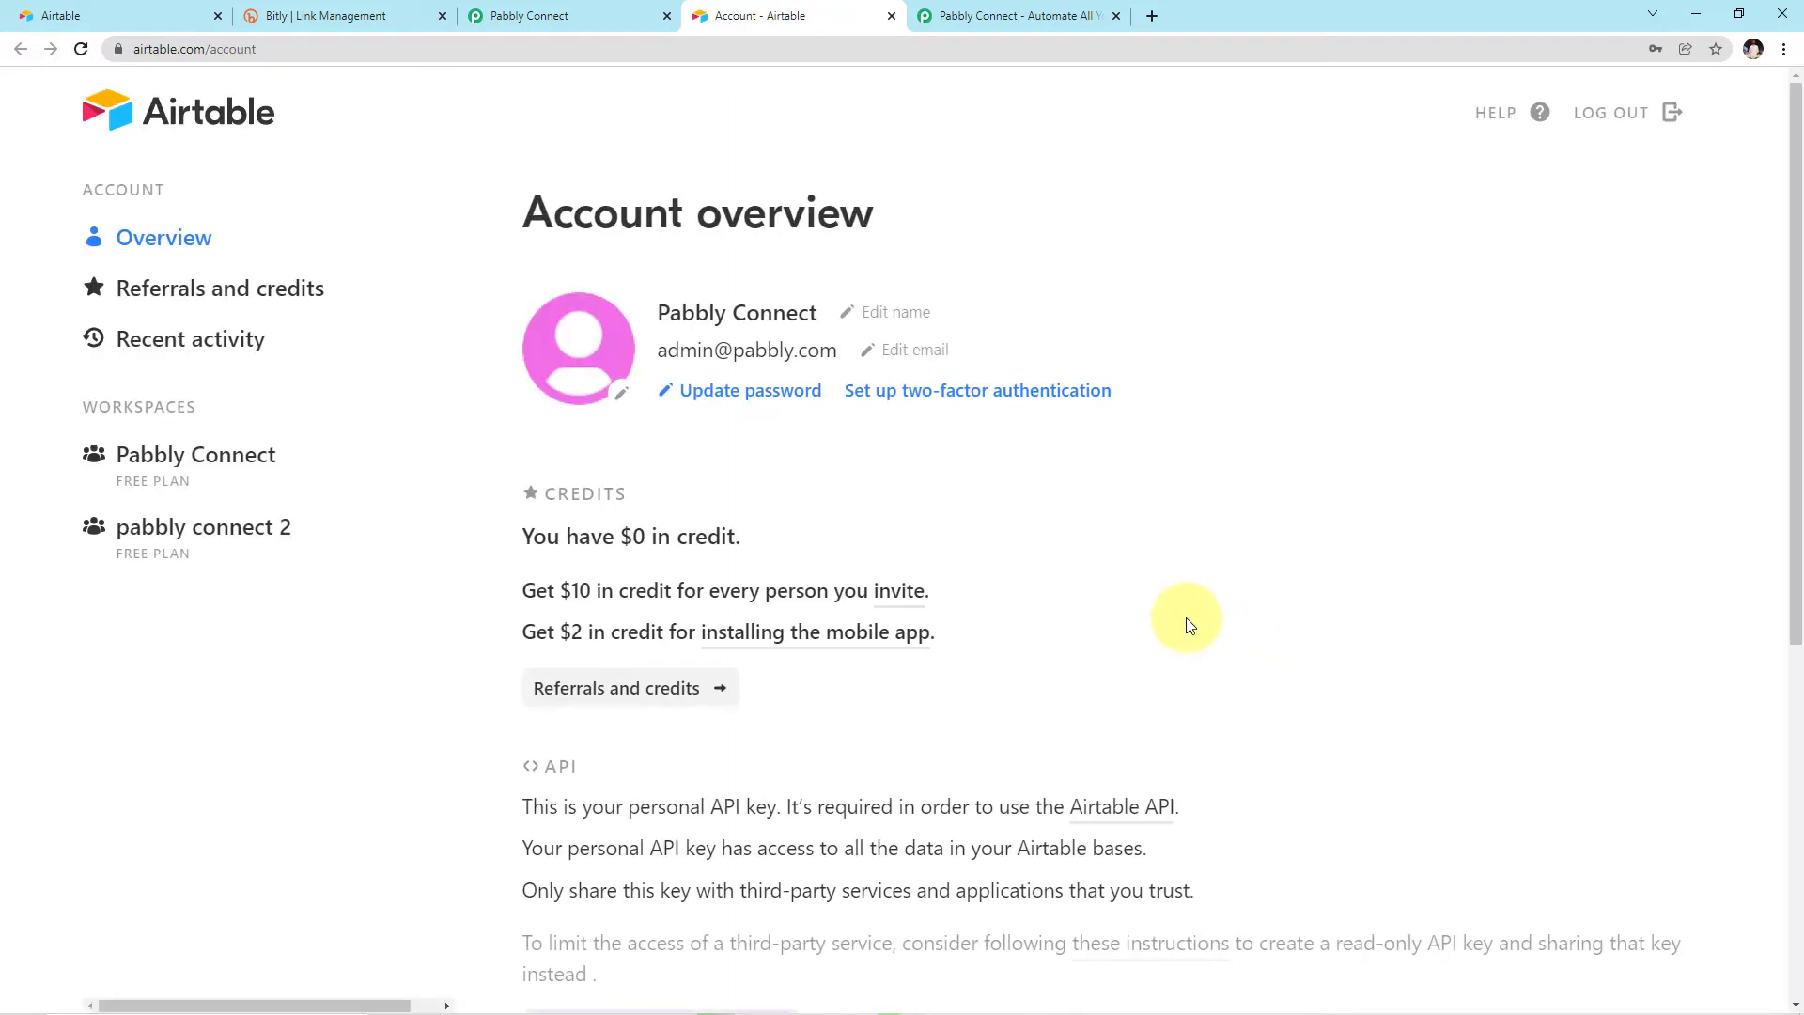
scroll(1106, 516, "down", 6)
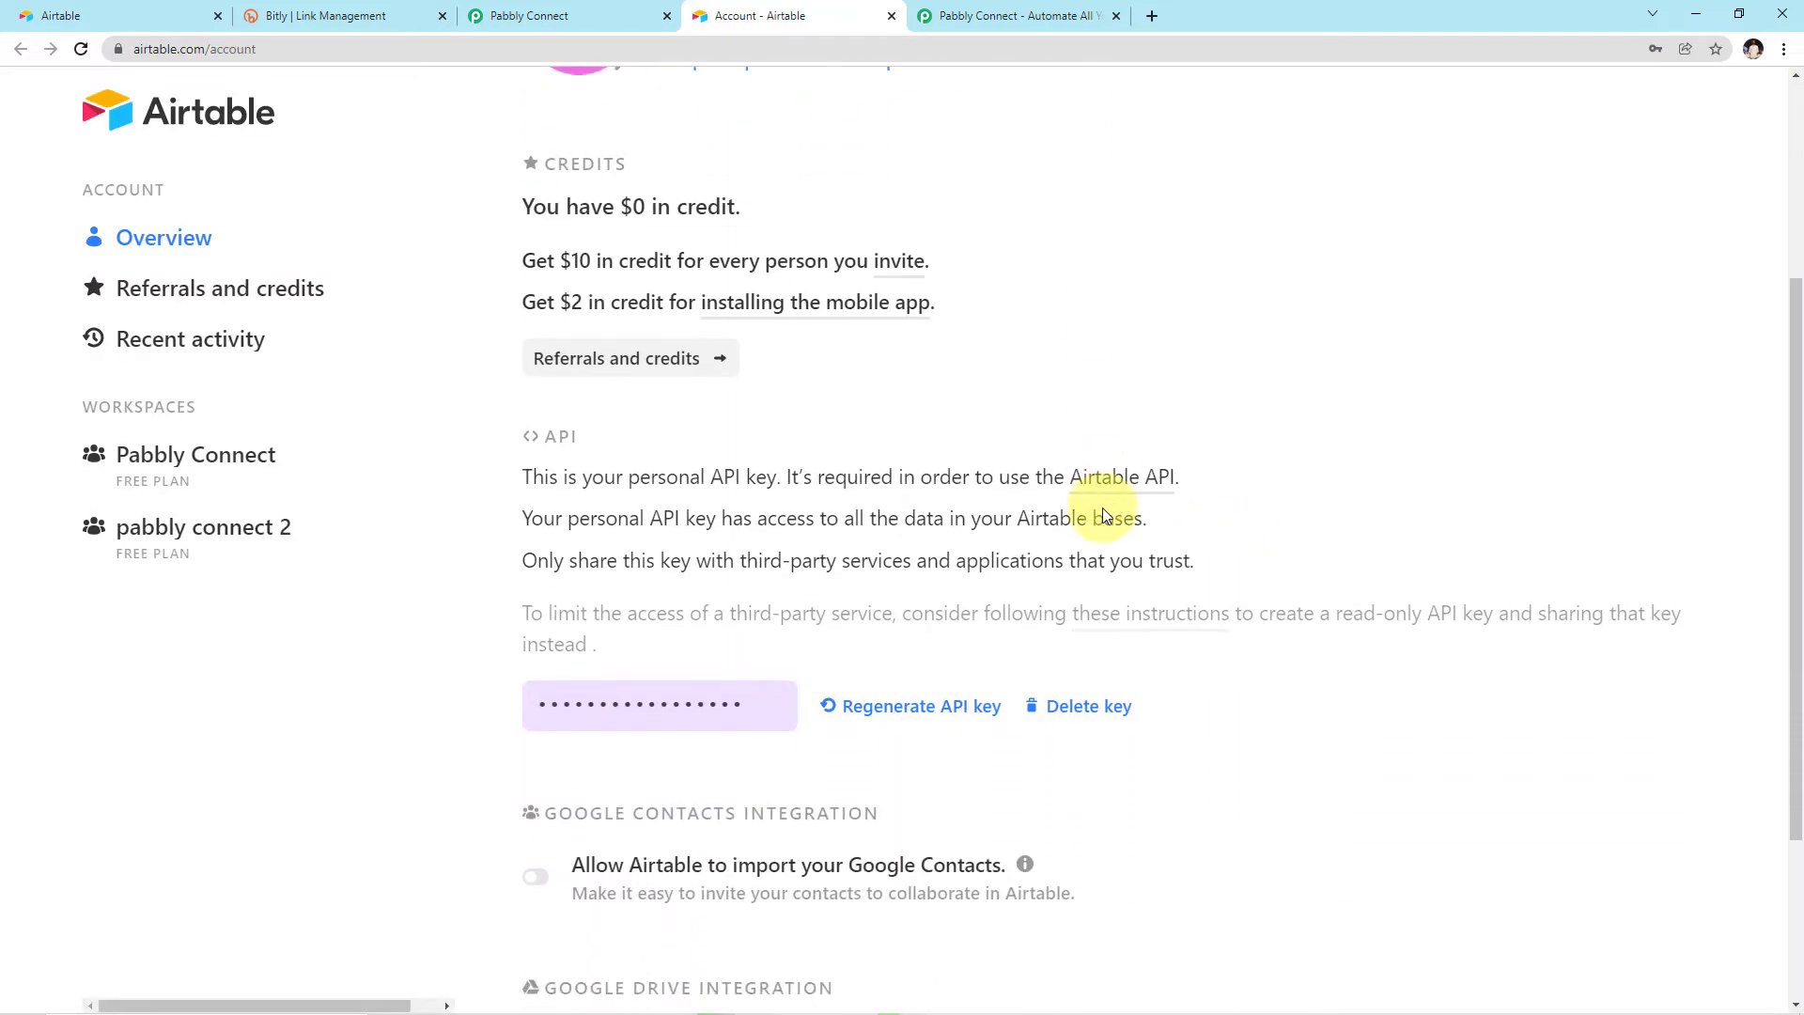
left_click(778, 467)
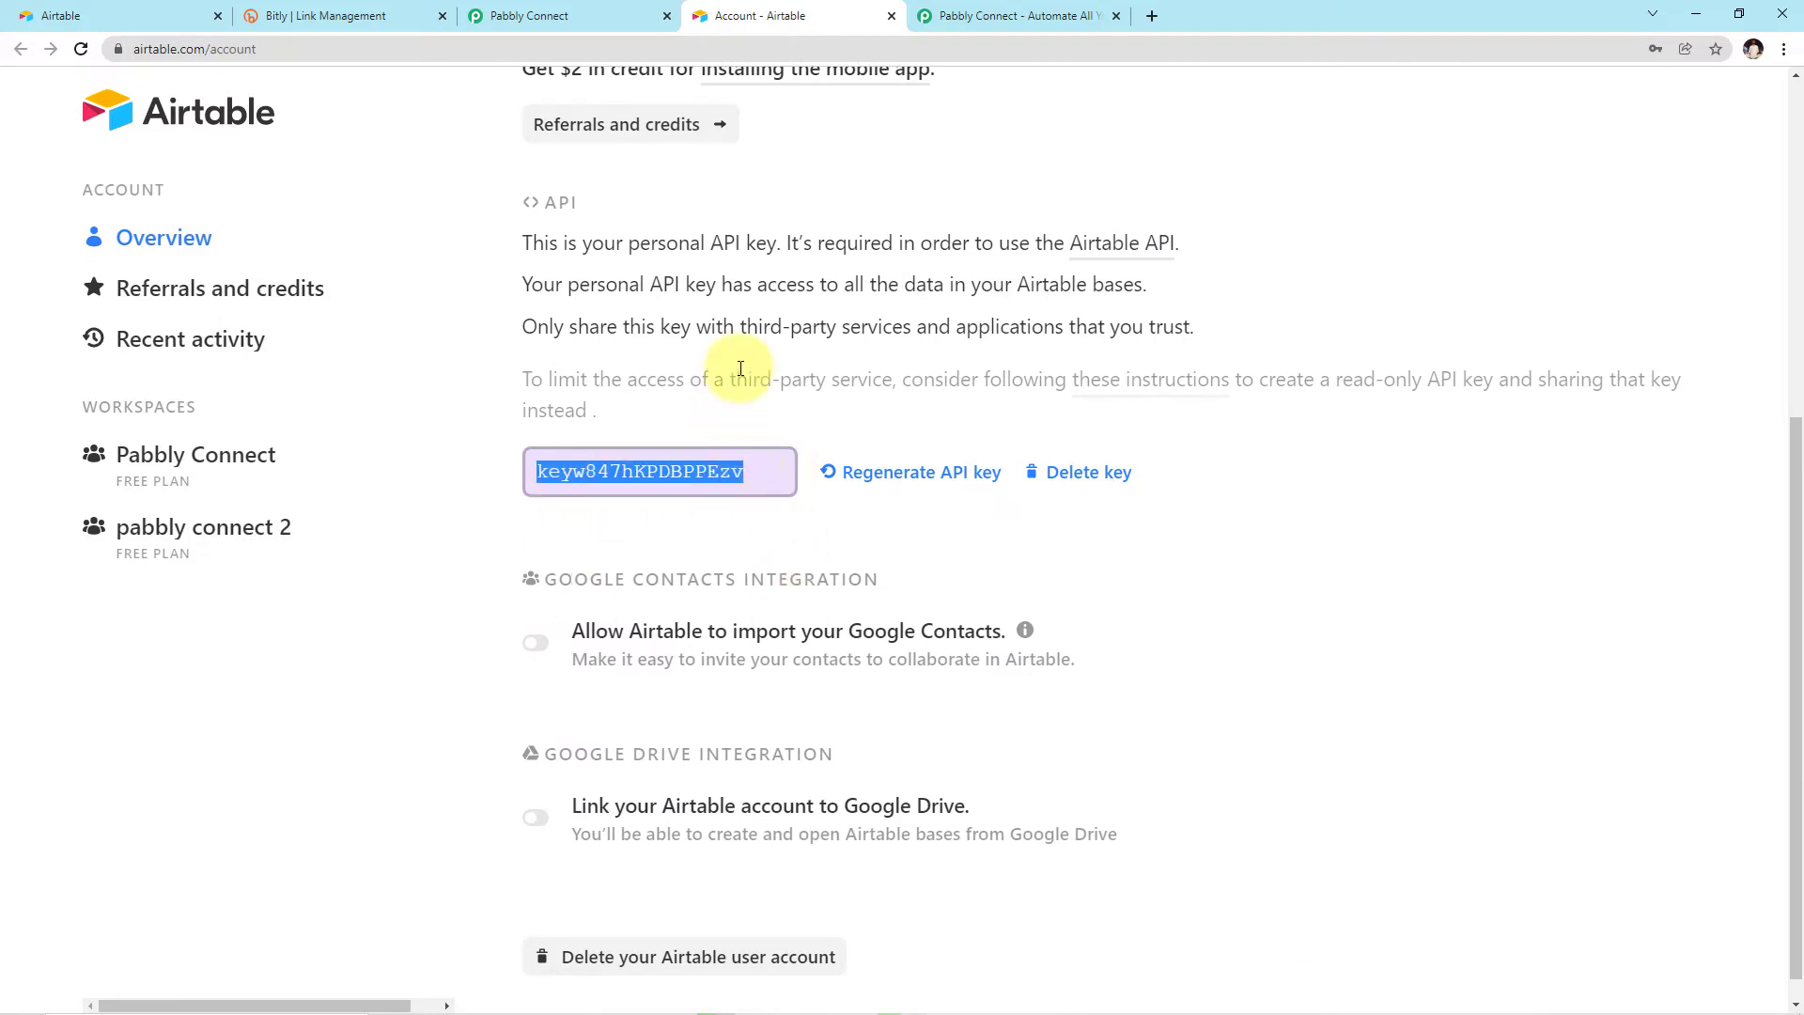
left_click(515, 11)
left_click(912, 711)
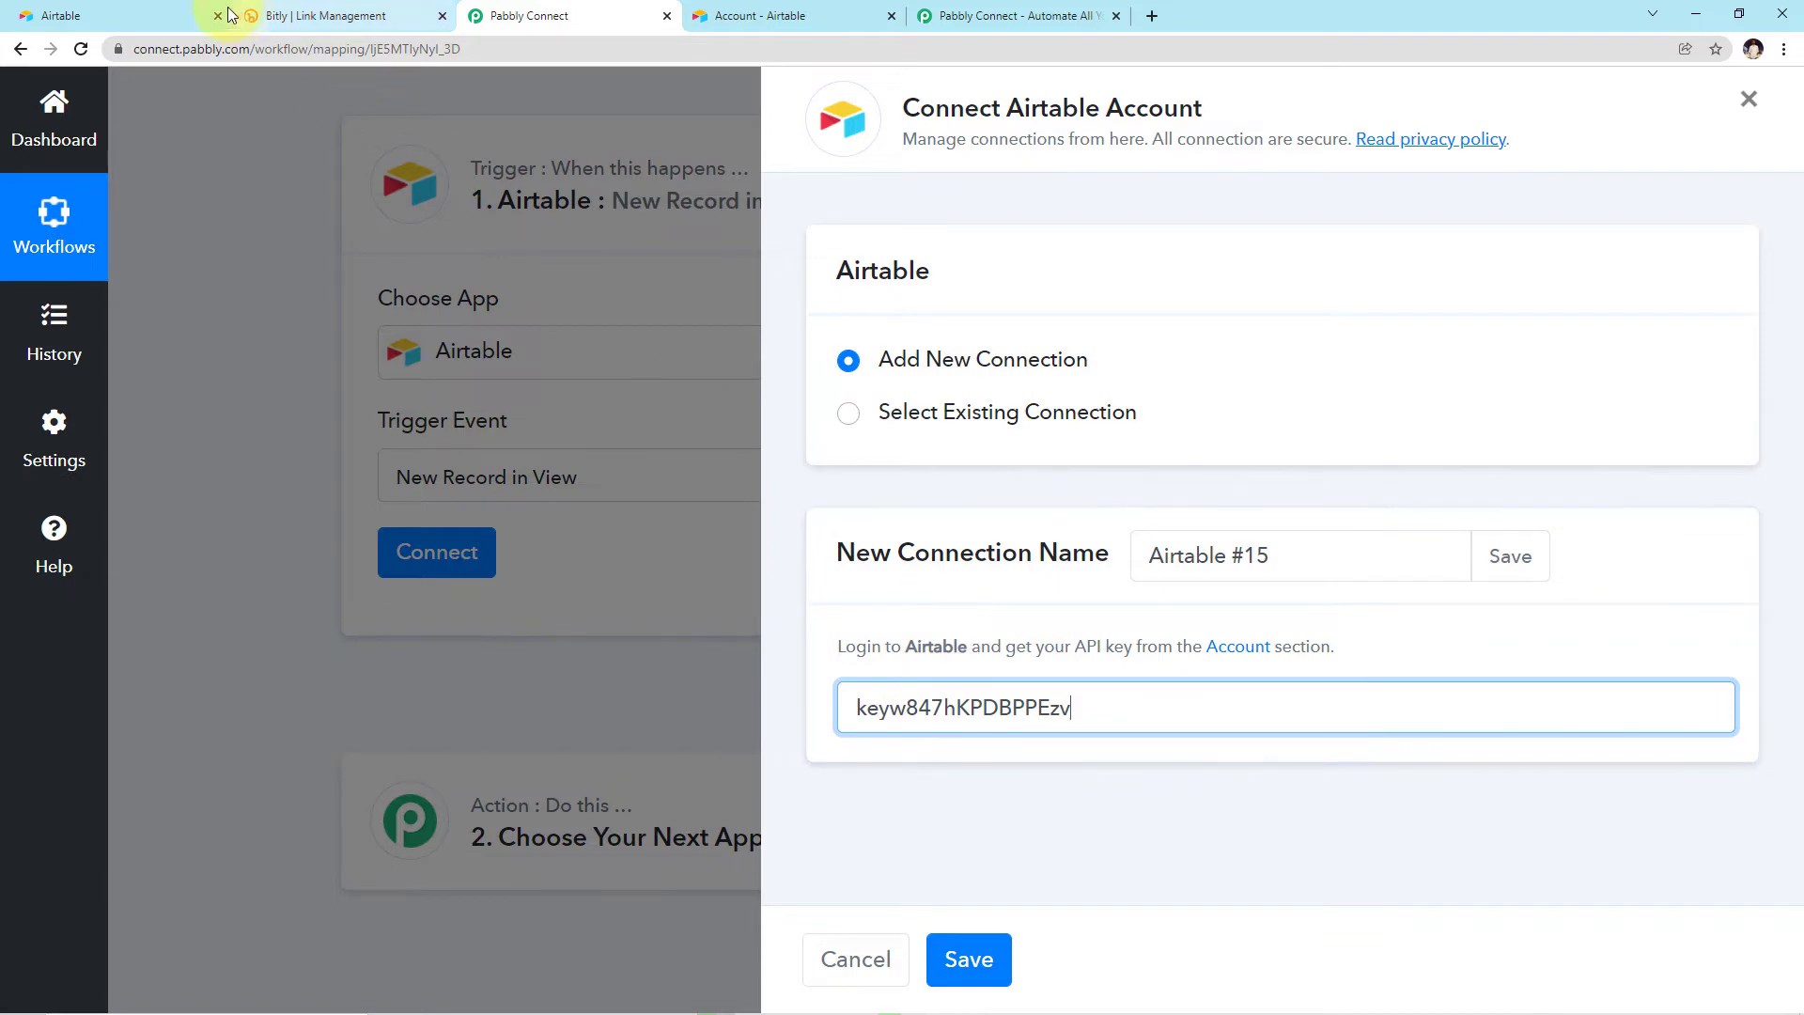
Step: Check the API section of the Airtable account page against the connection form's token field
left_click(43, 15)
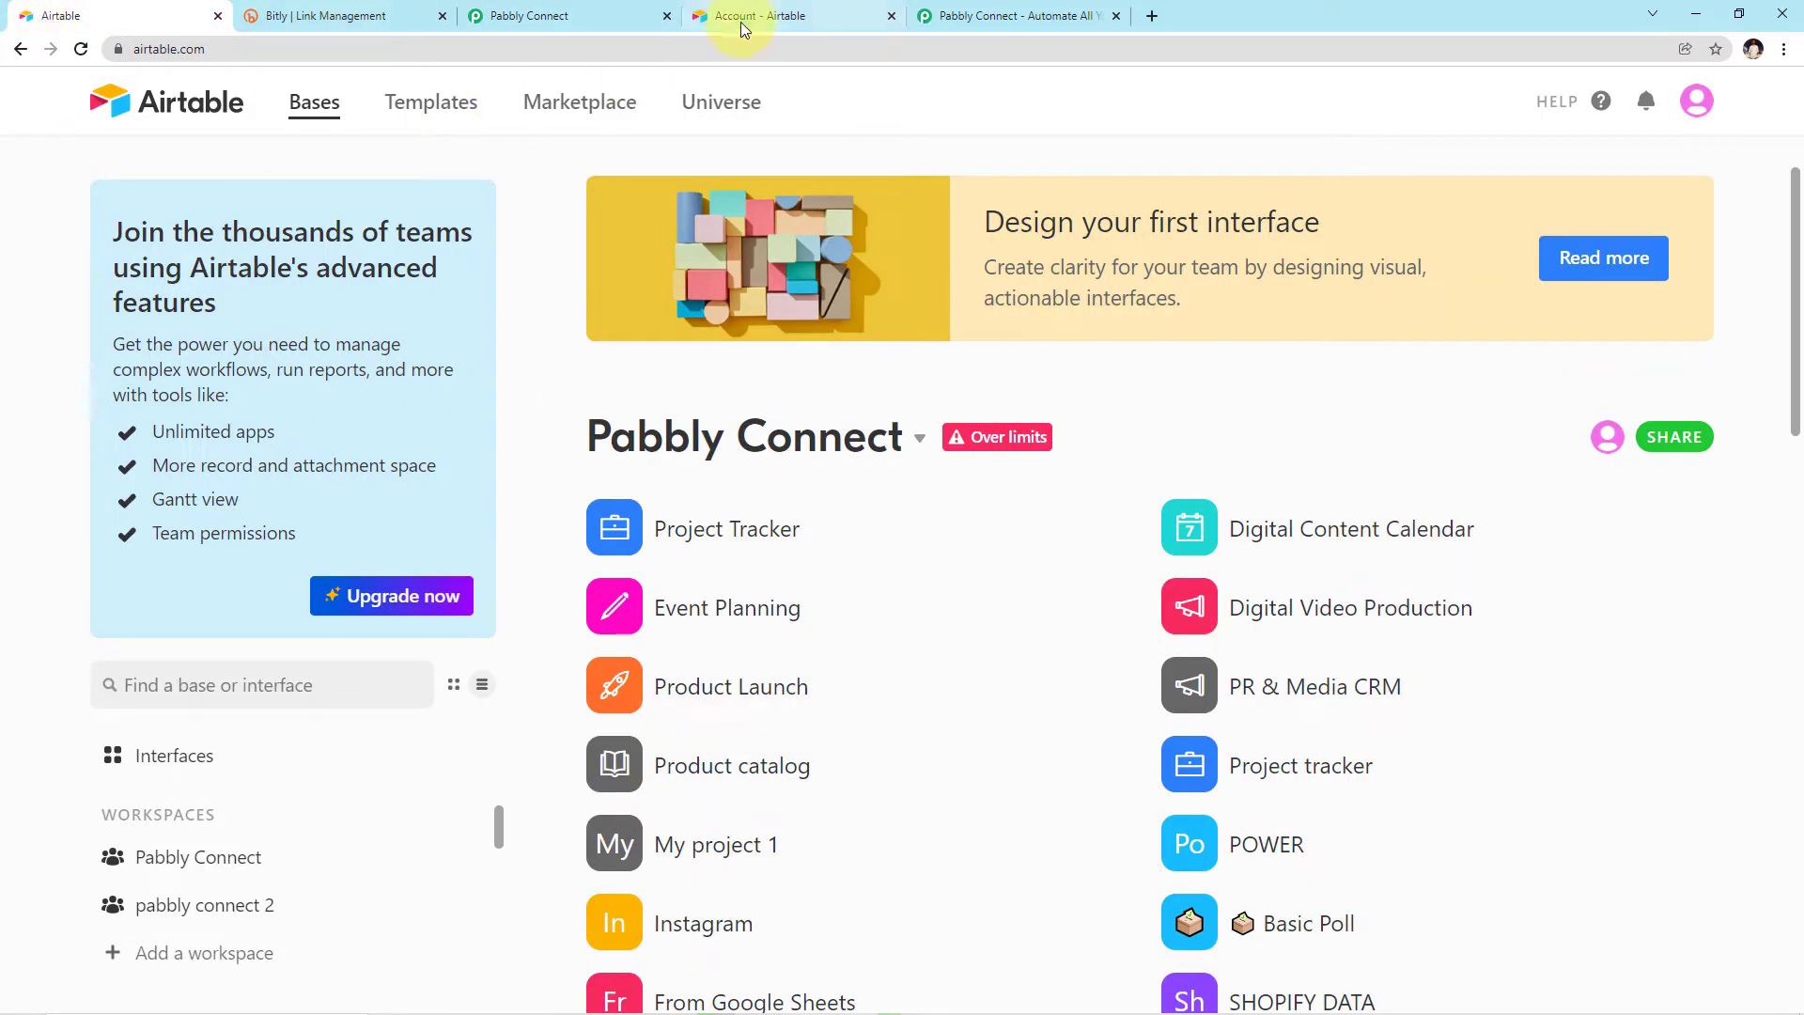
left_click(573, 15)
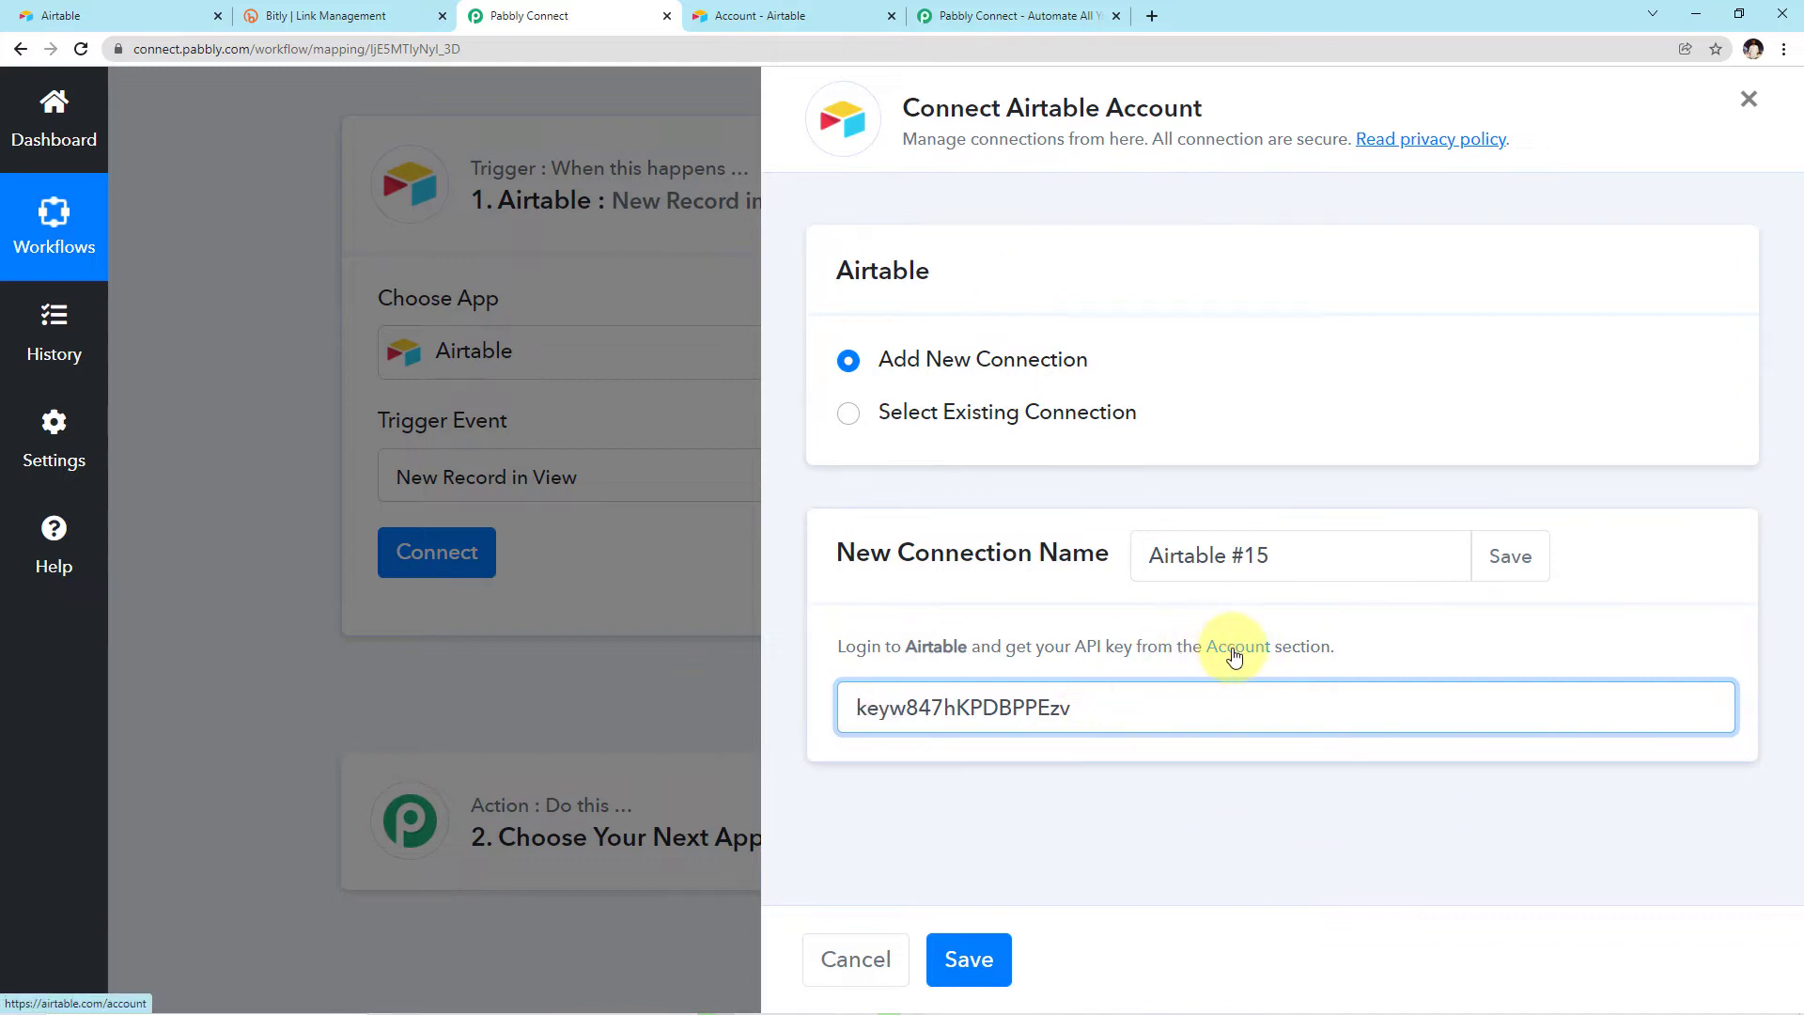
left_click(825, 14)
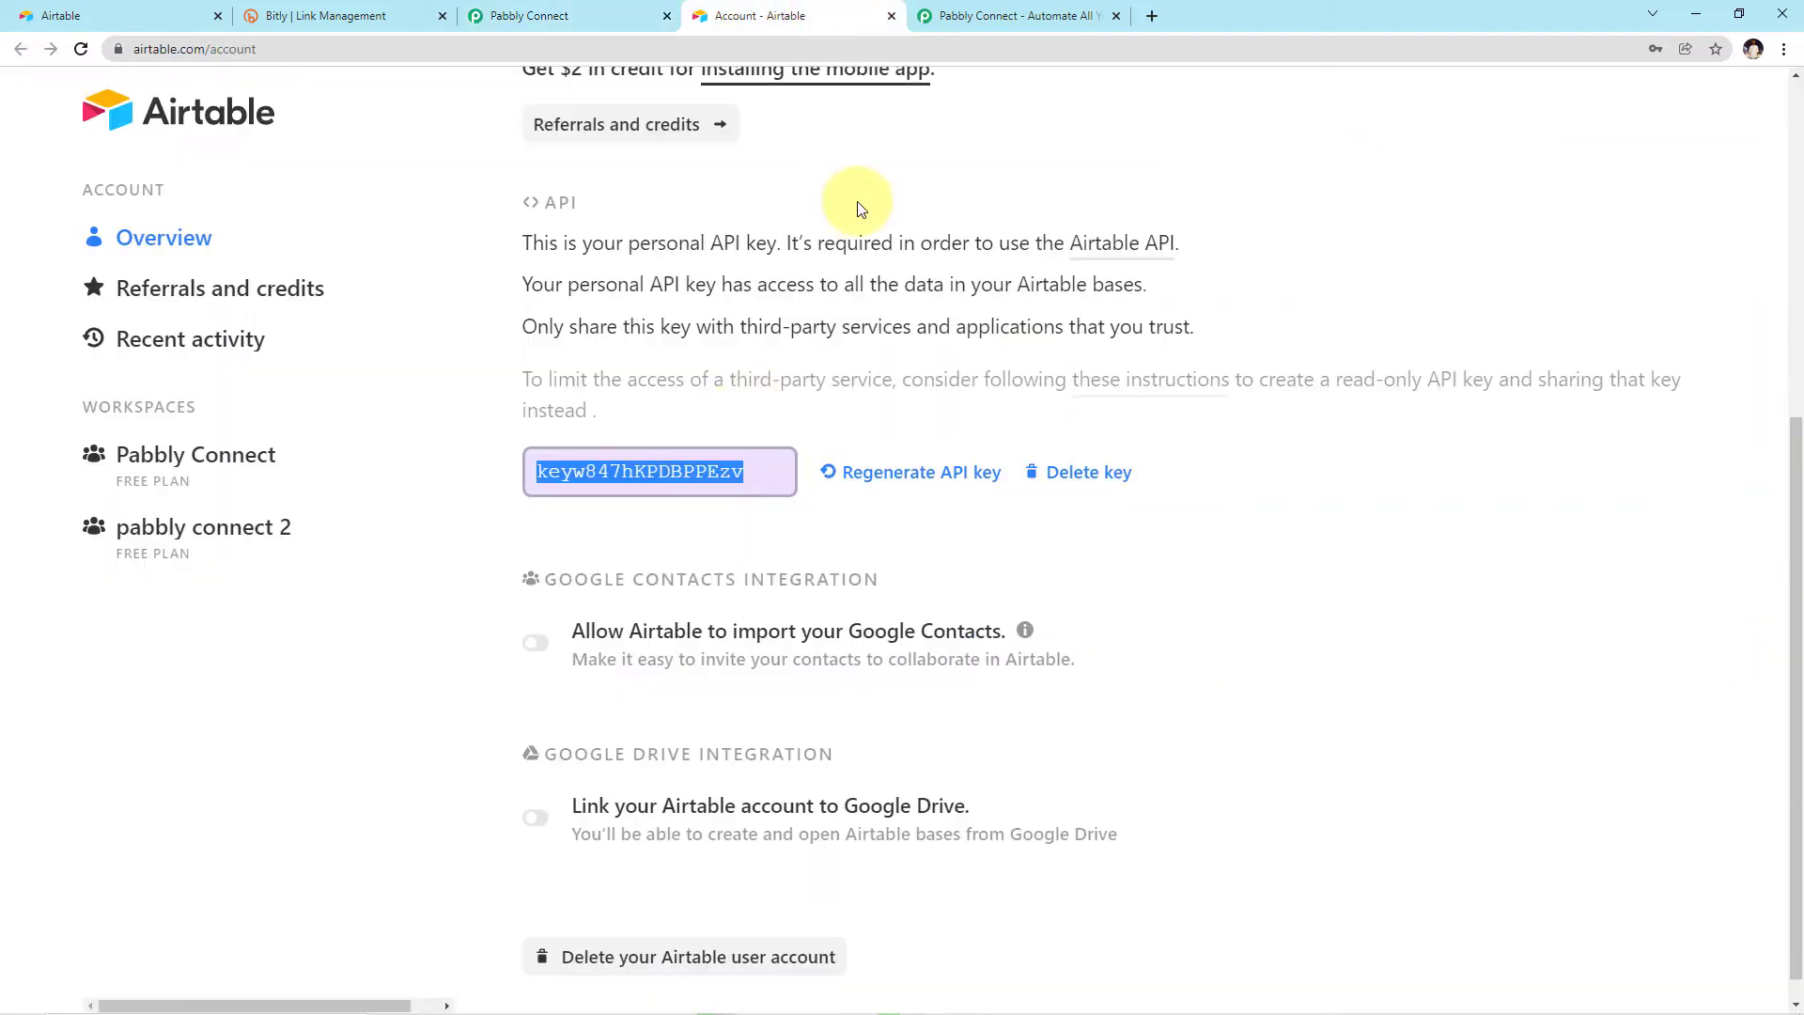
scroll(1028, 360, "up", 5)
scroll(1027, 354, "down", 5)
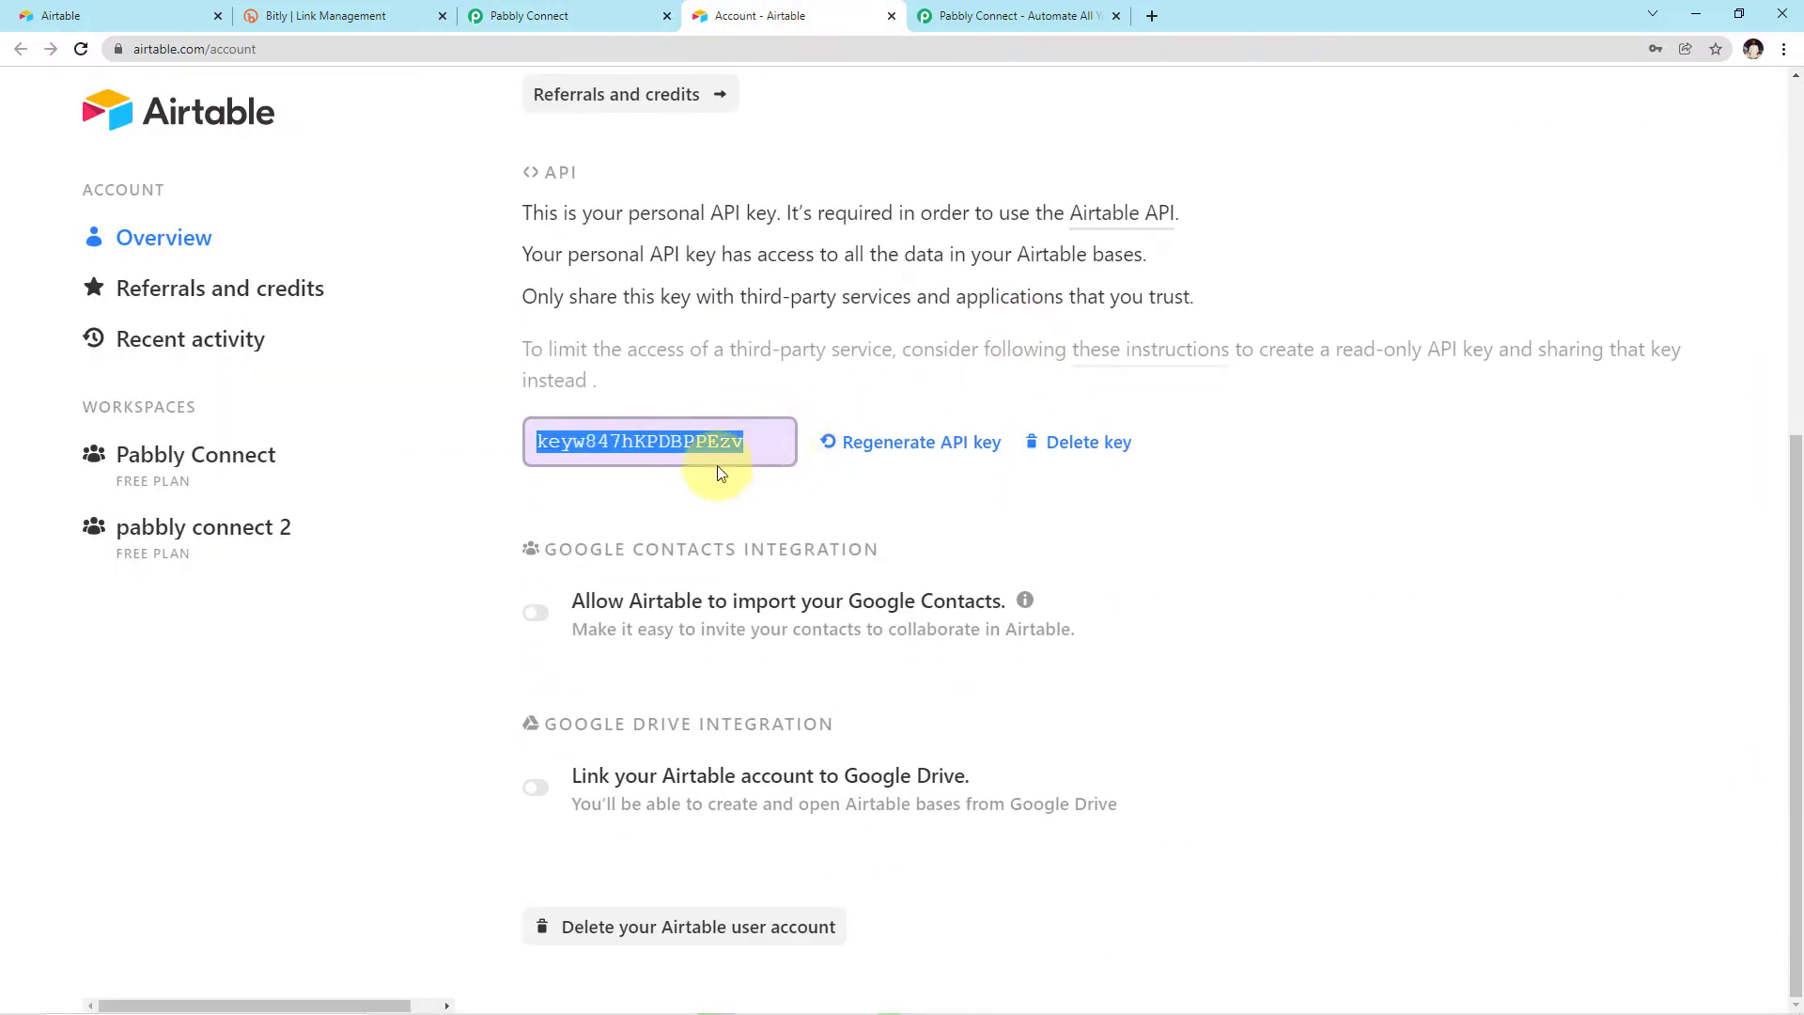
left_click(597, 7)
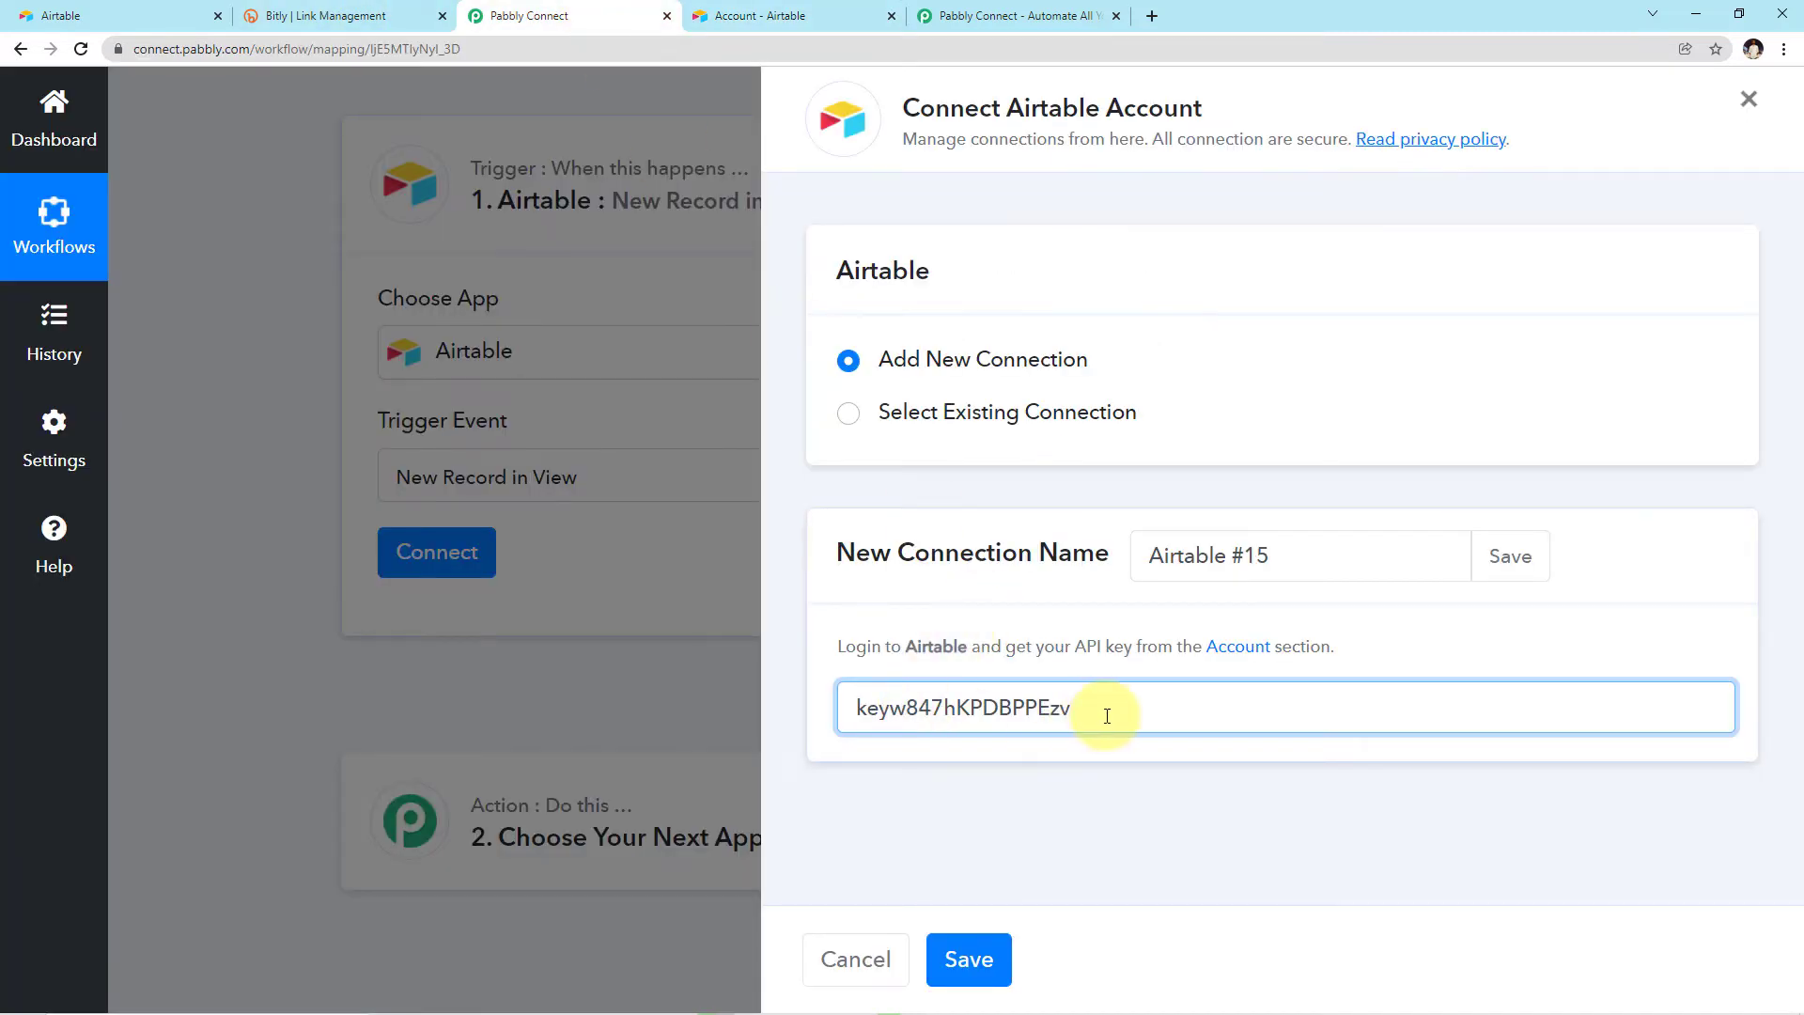
Step: Save the new Airtable connection and review the trigger's base, table, view and trigger field settings
left_click(989, 965)
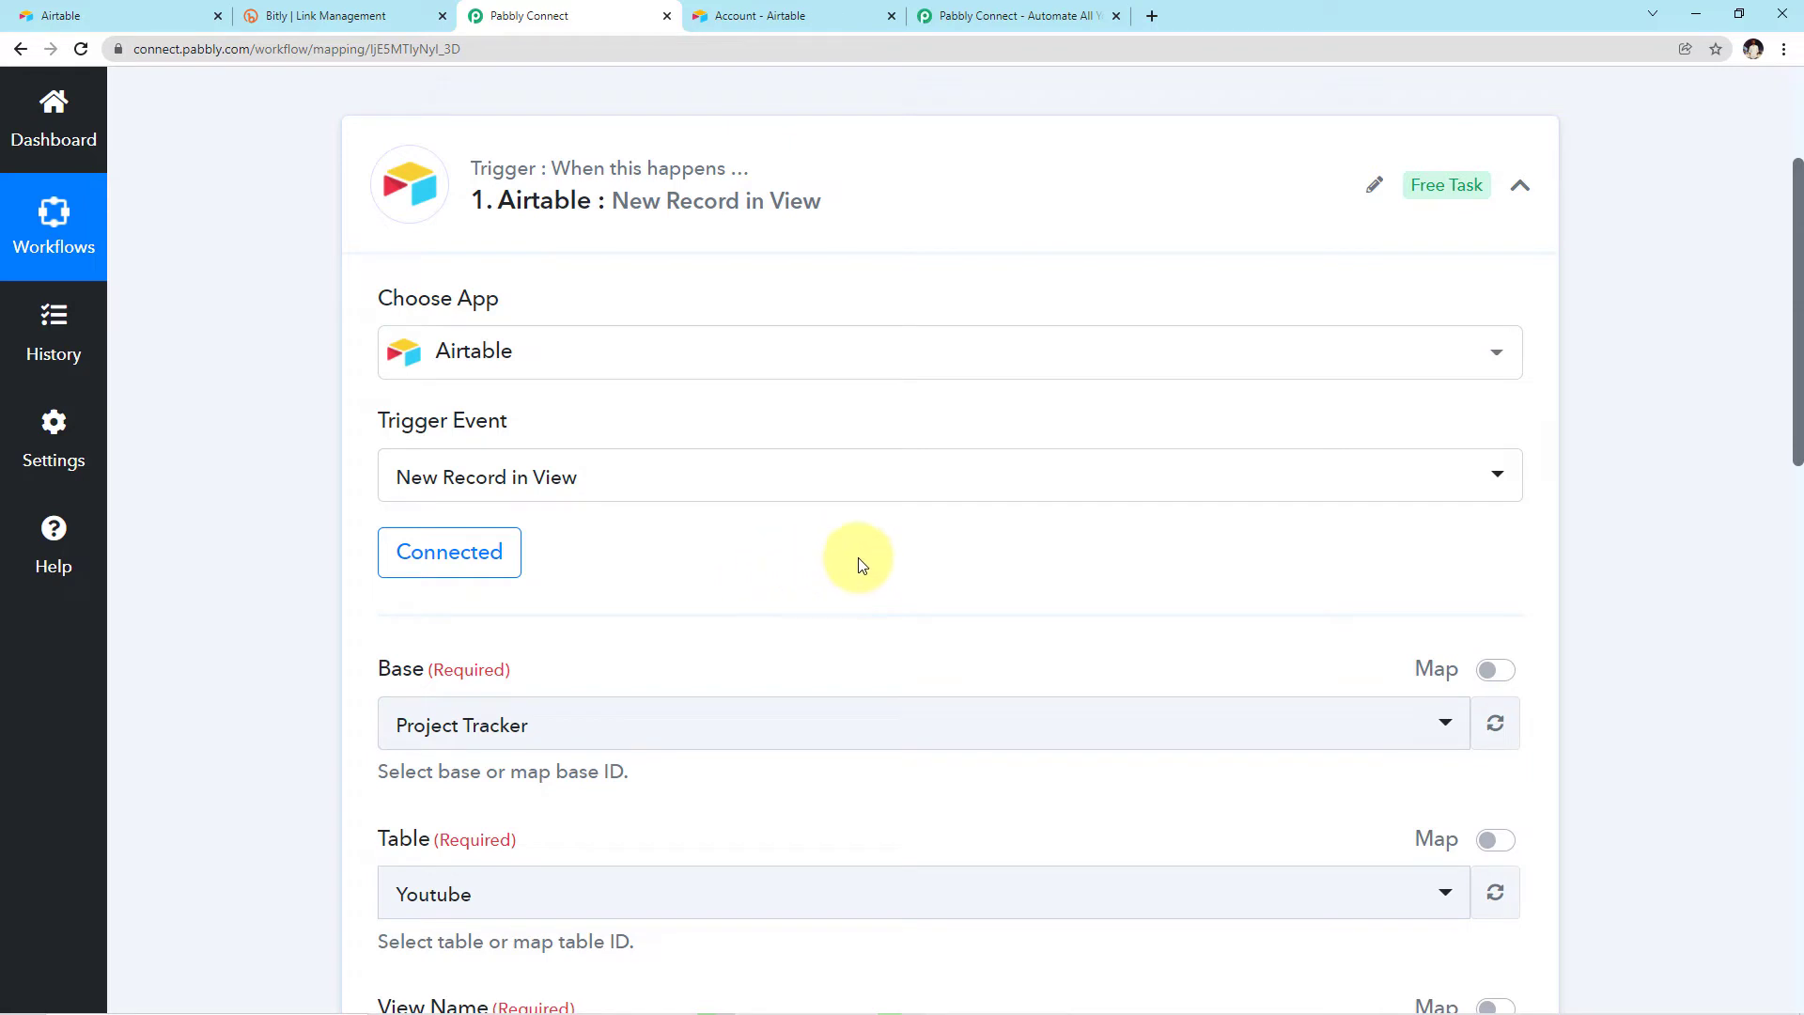
scroll(970, 586, "down", 3)
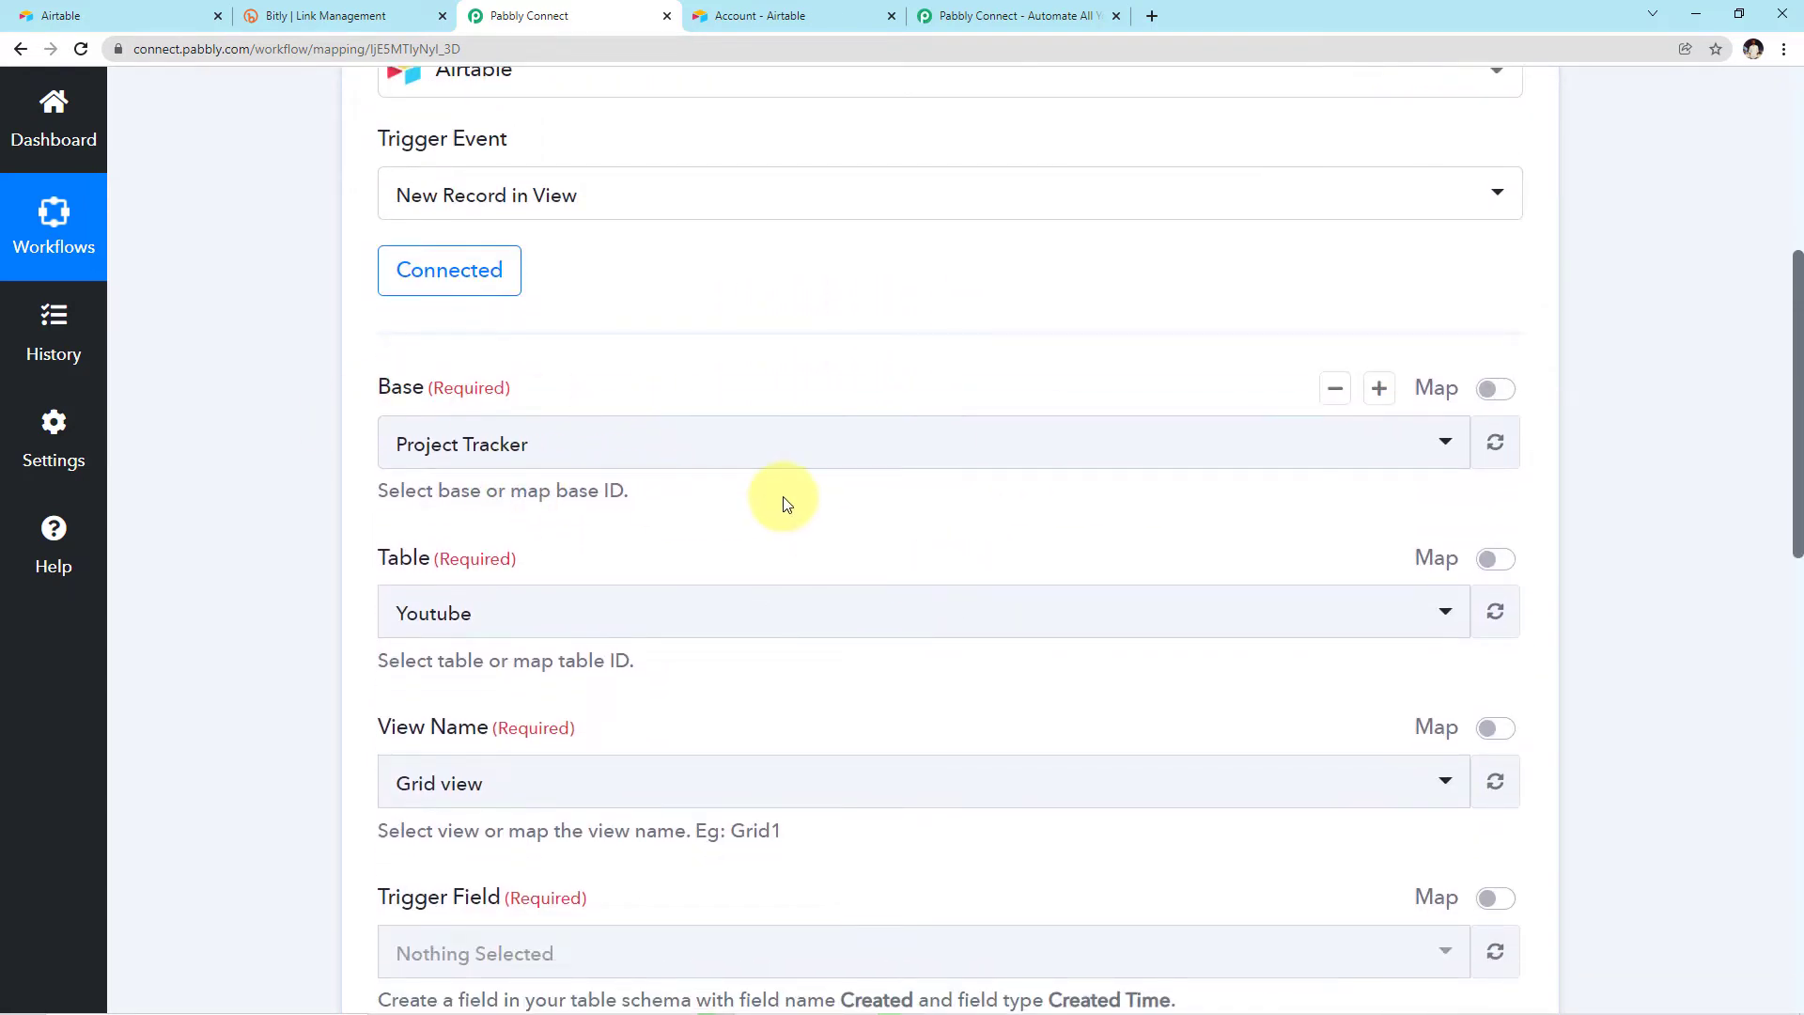
scroll(833, 447, "up", 1)
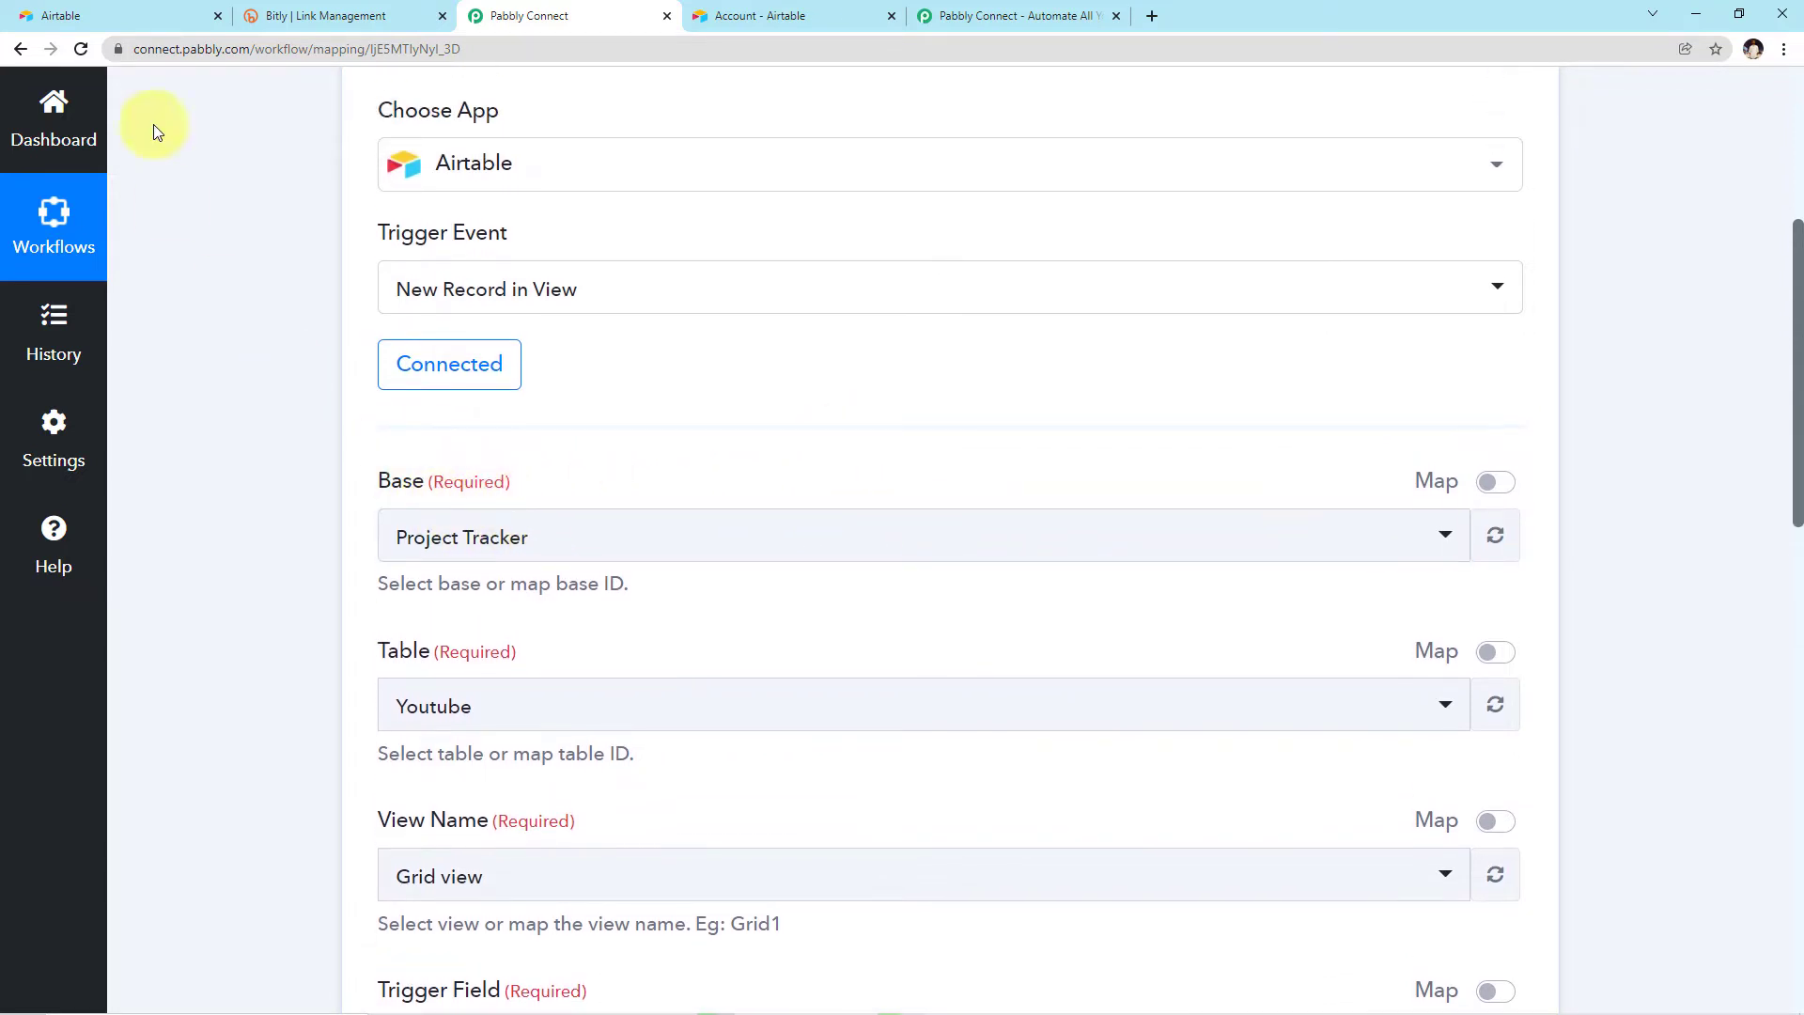
Step: Switch to Airtable and open the Digital Video Production base from the Pabbly Connect workspace
left_click(108, 13)
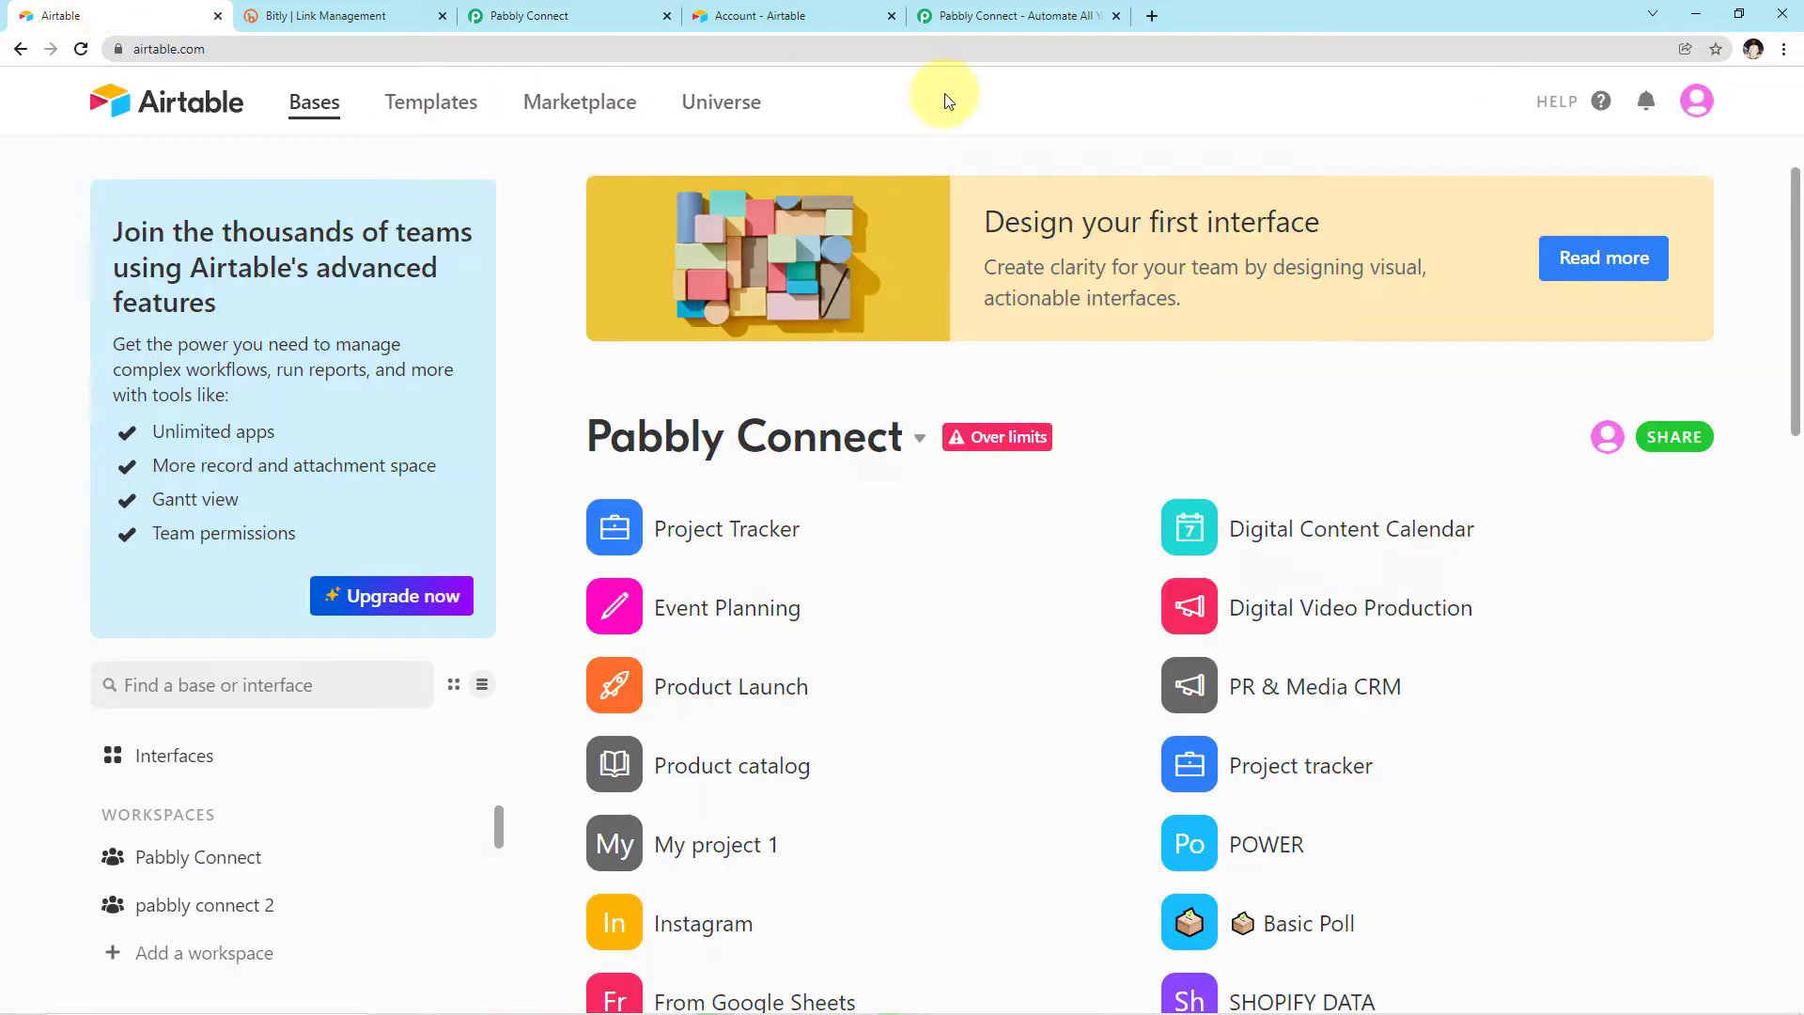
scroll(1521, 523, "down", 1)
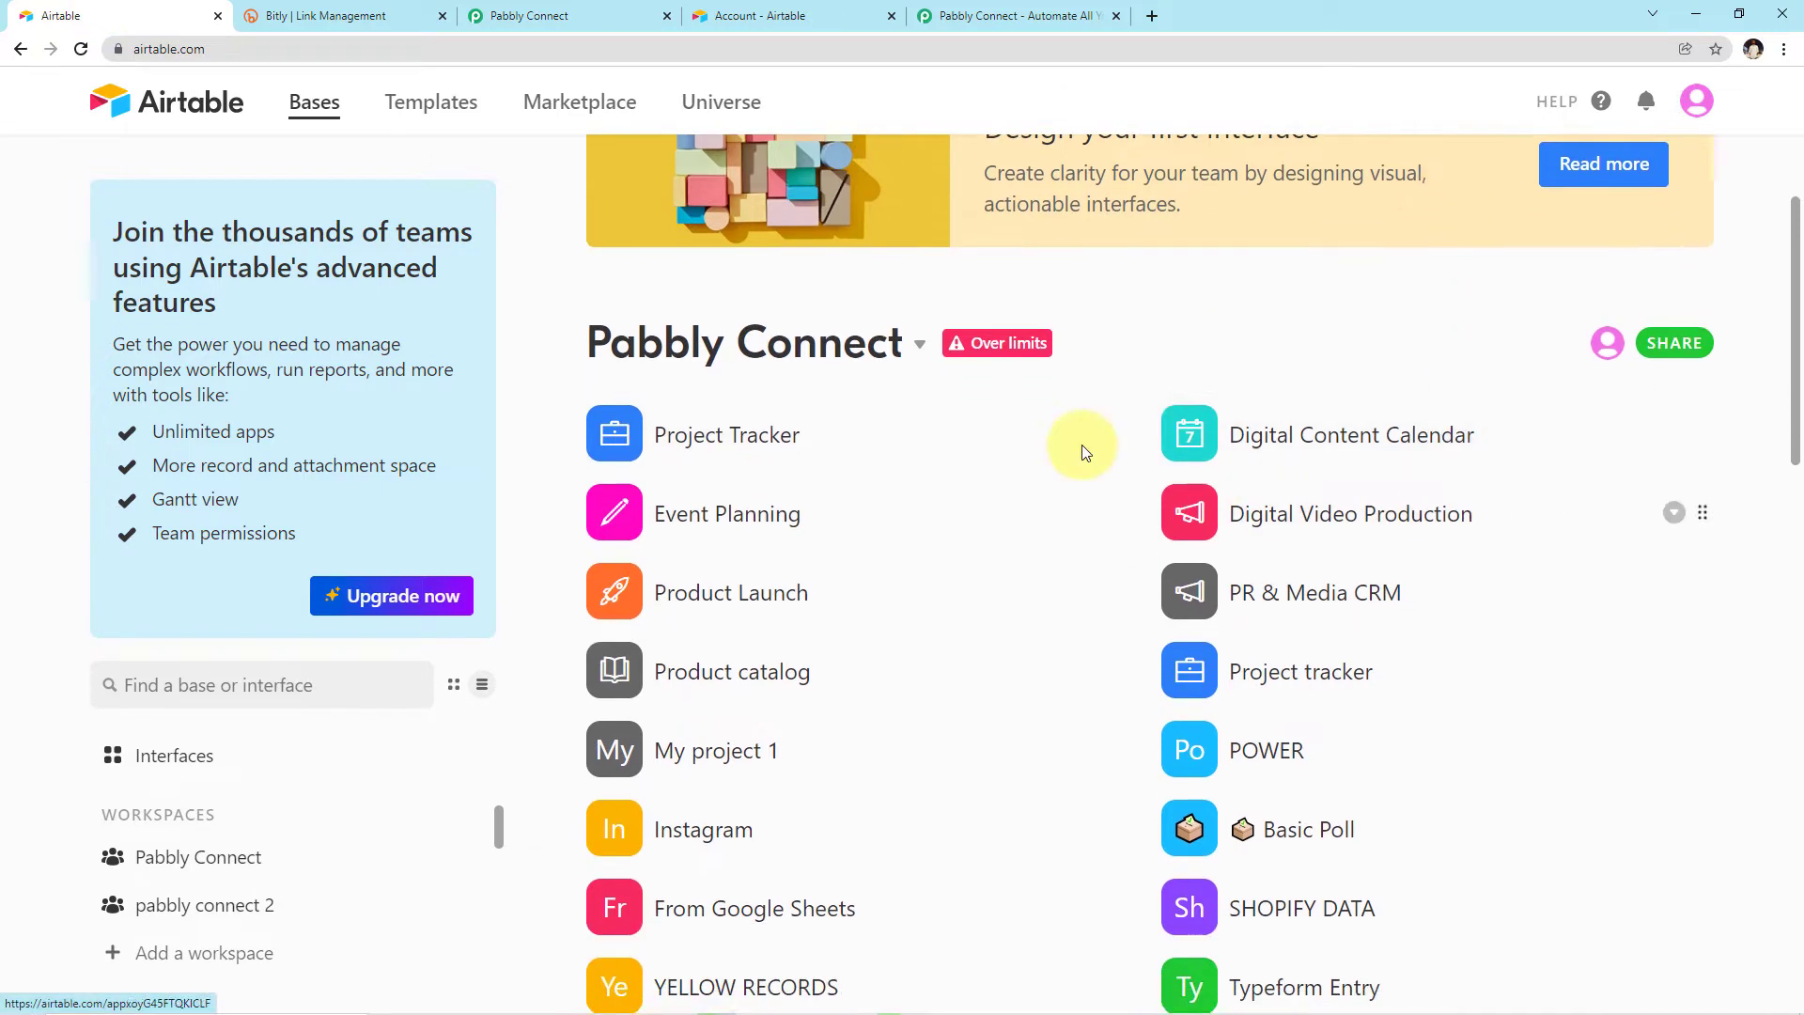
scroll(705, 516, "down", 3)
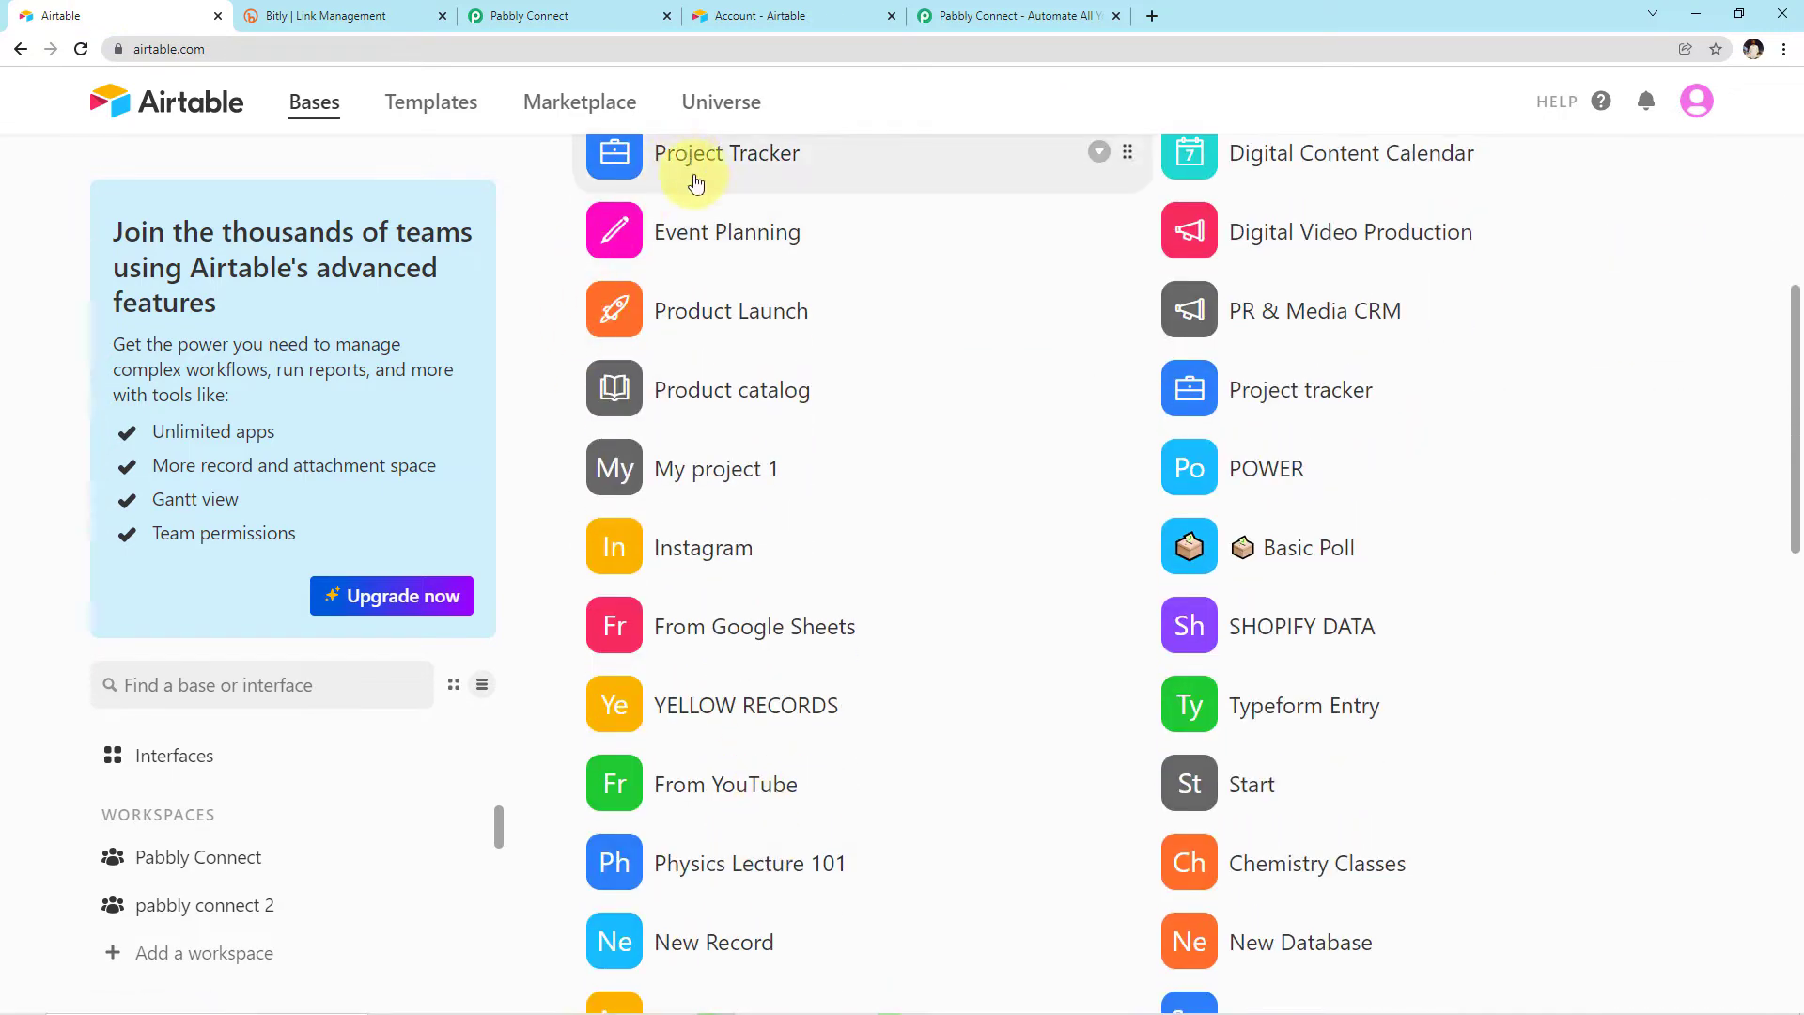
scroll(692, 339, "up", 4)
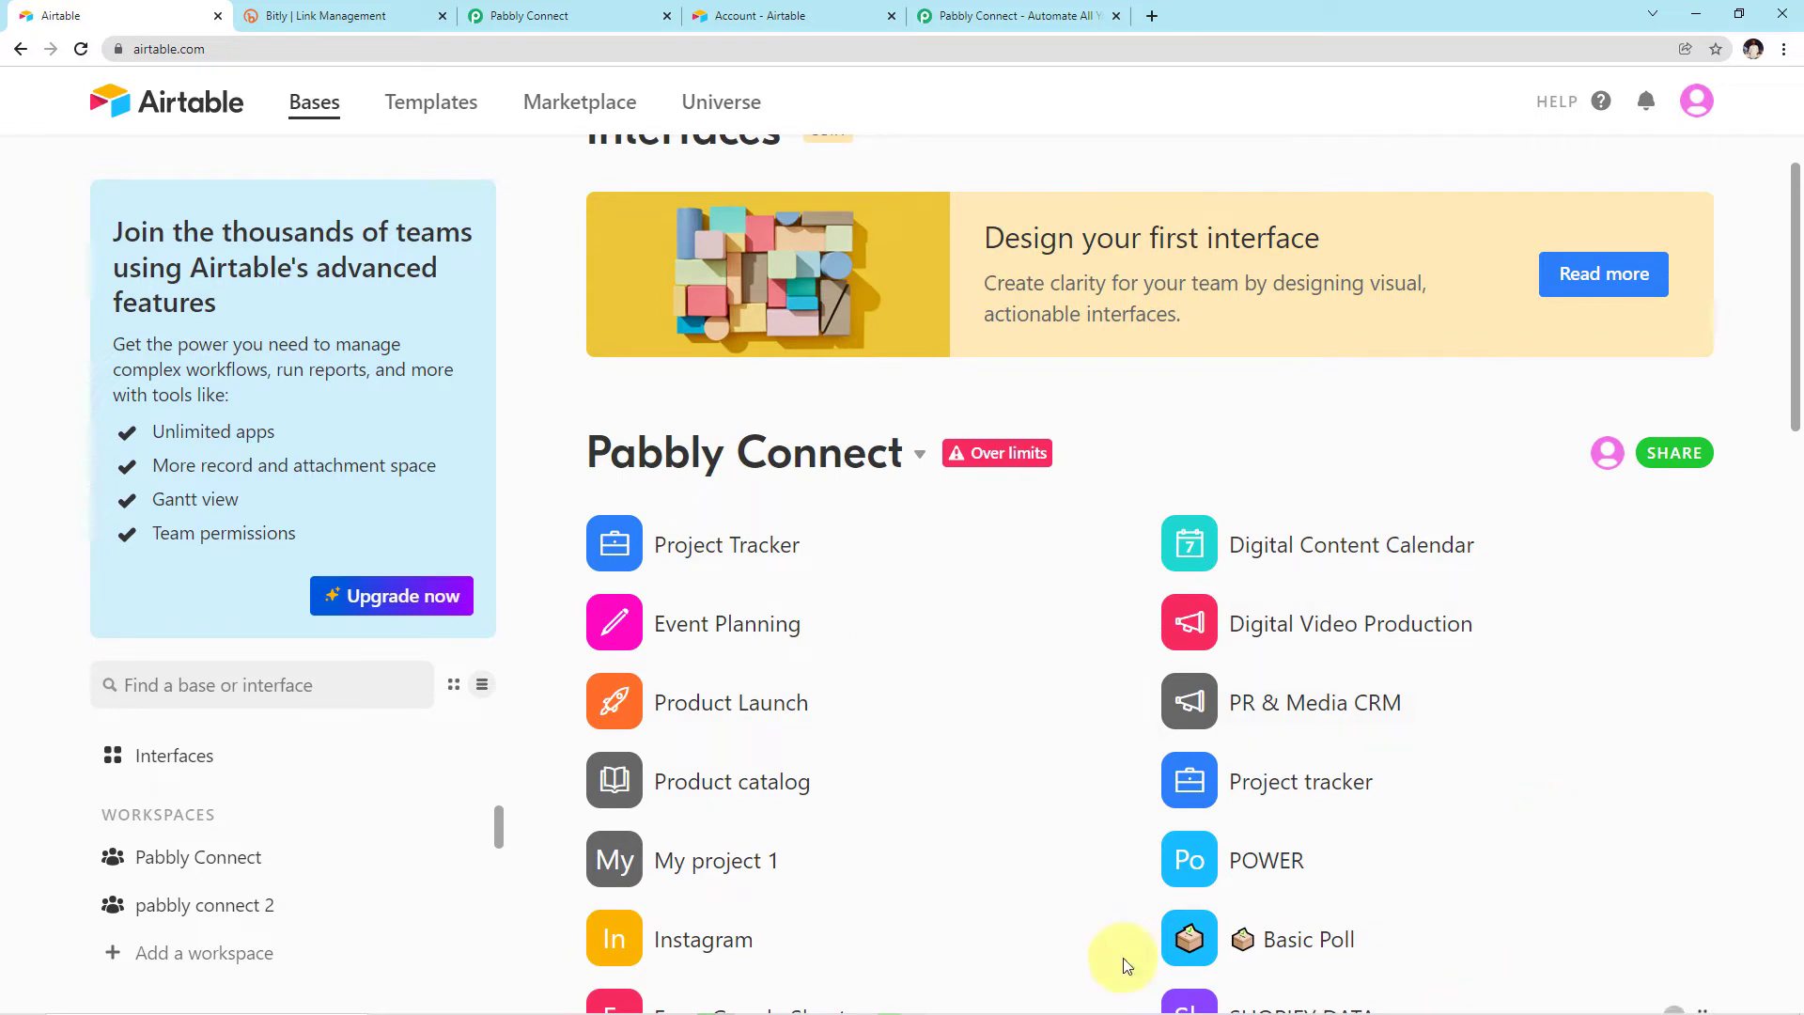
left_click(1271, 644)
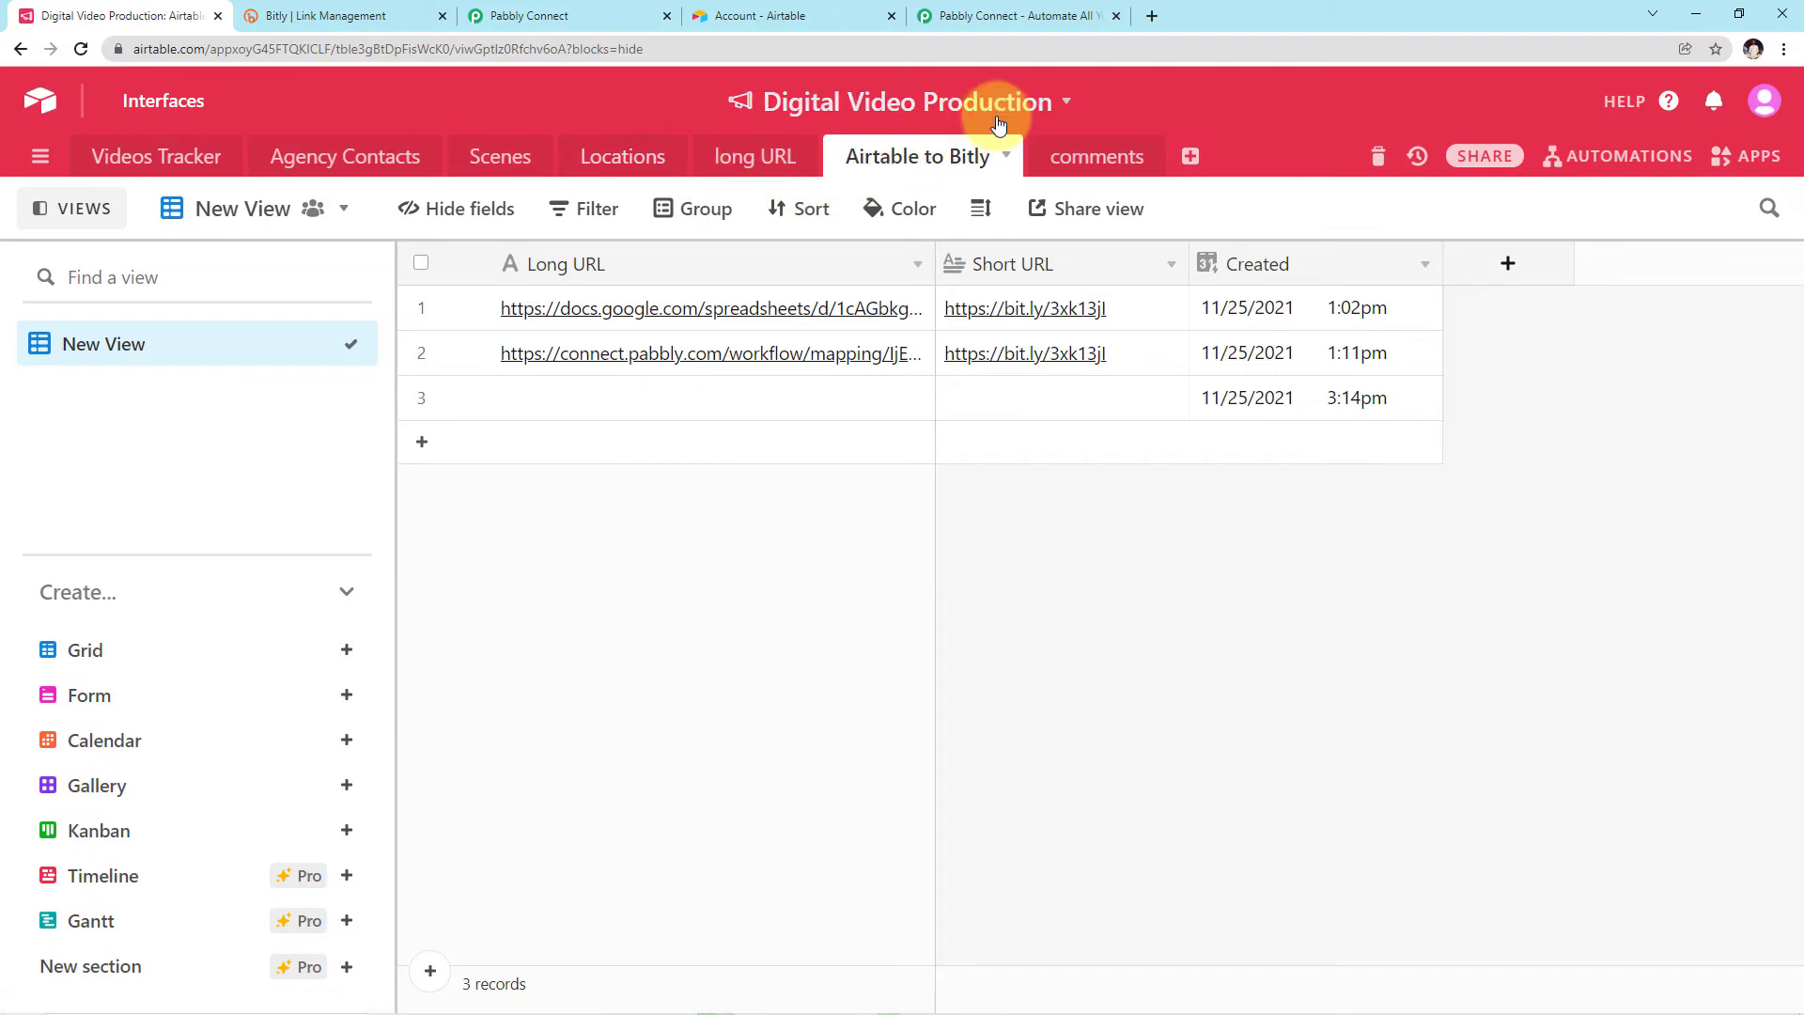
Step: Return to Pabbly Connect and set the trigger's base to Digital Video Production, finding it with the search text "digita"
left_click(504, 12)
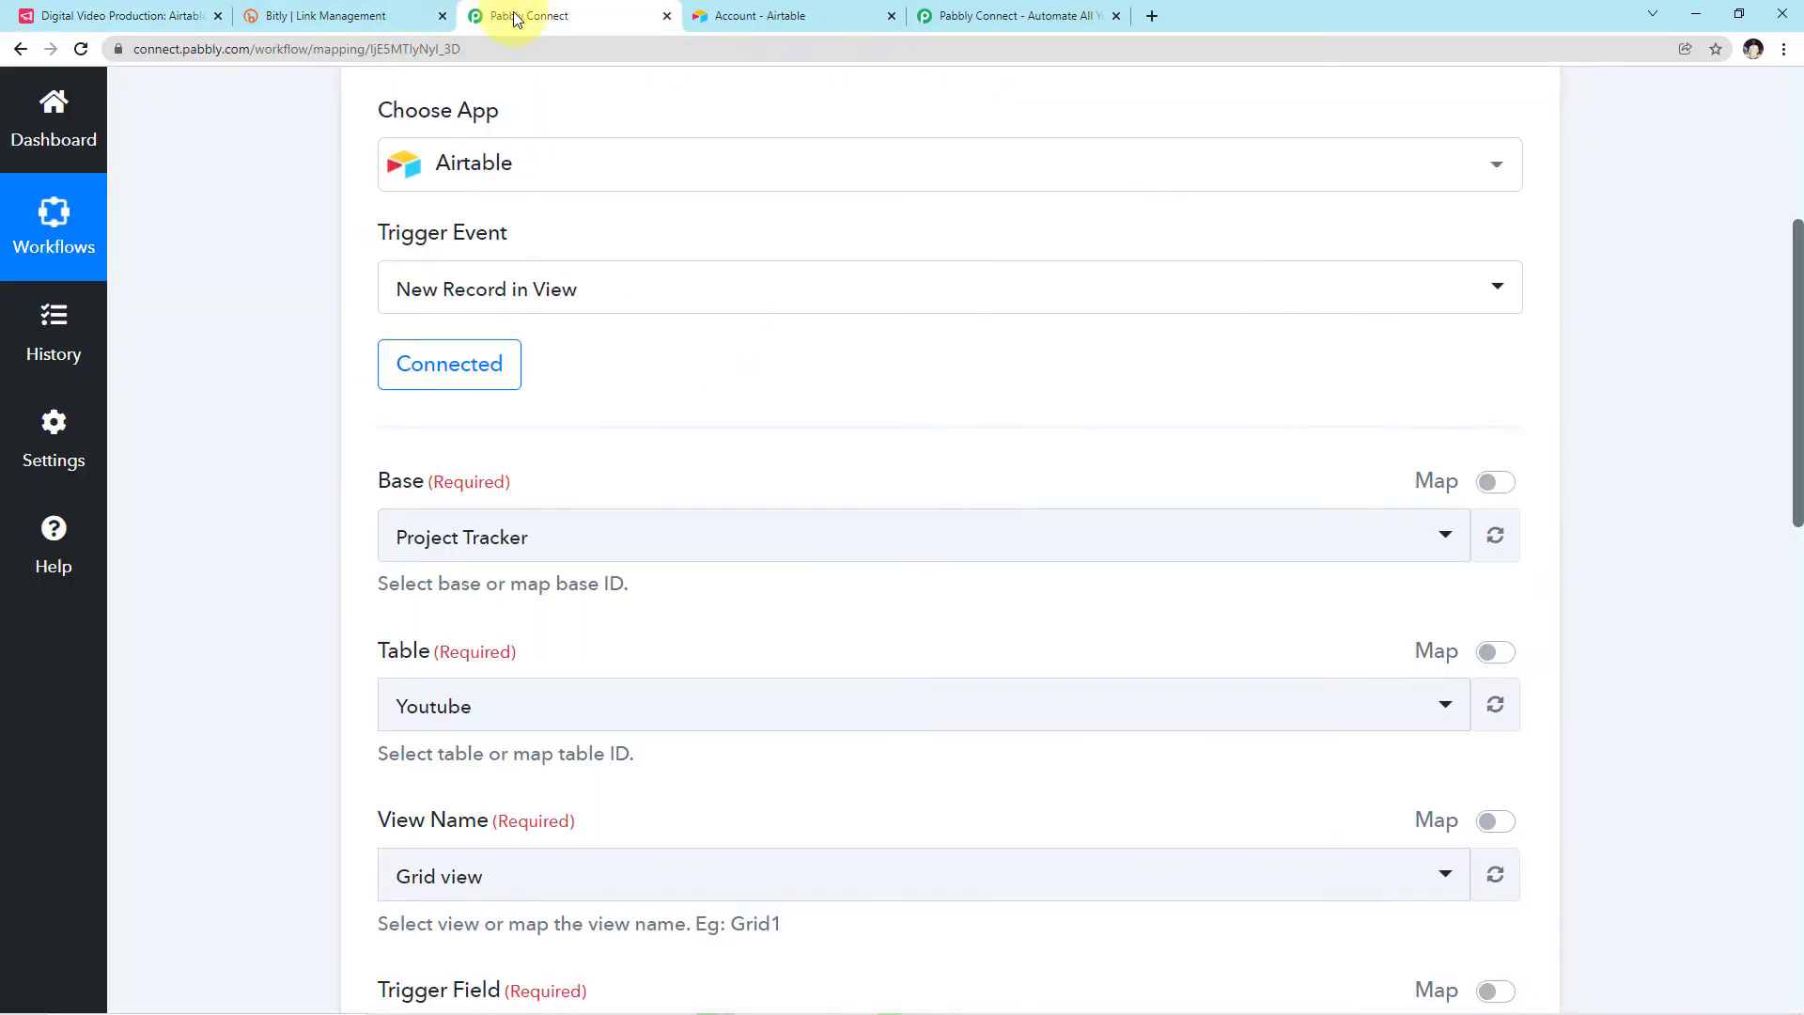
left_click(1449, 543)
scroll(798, 736, "down", 2)
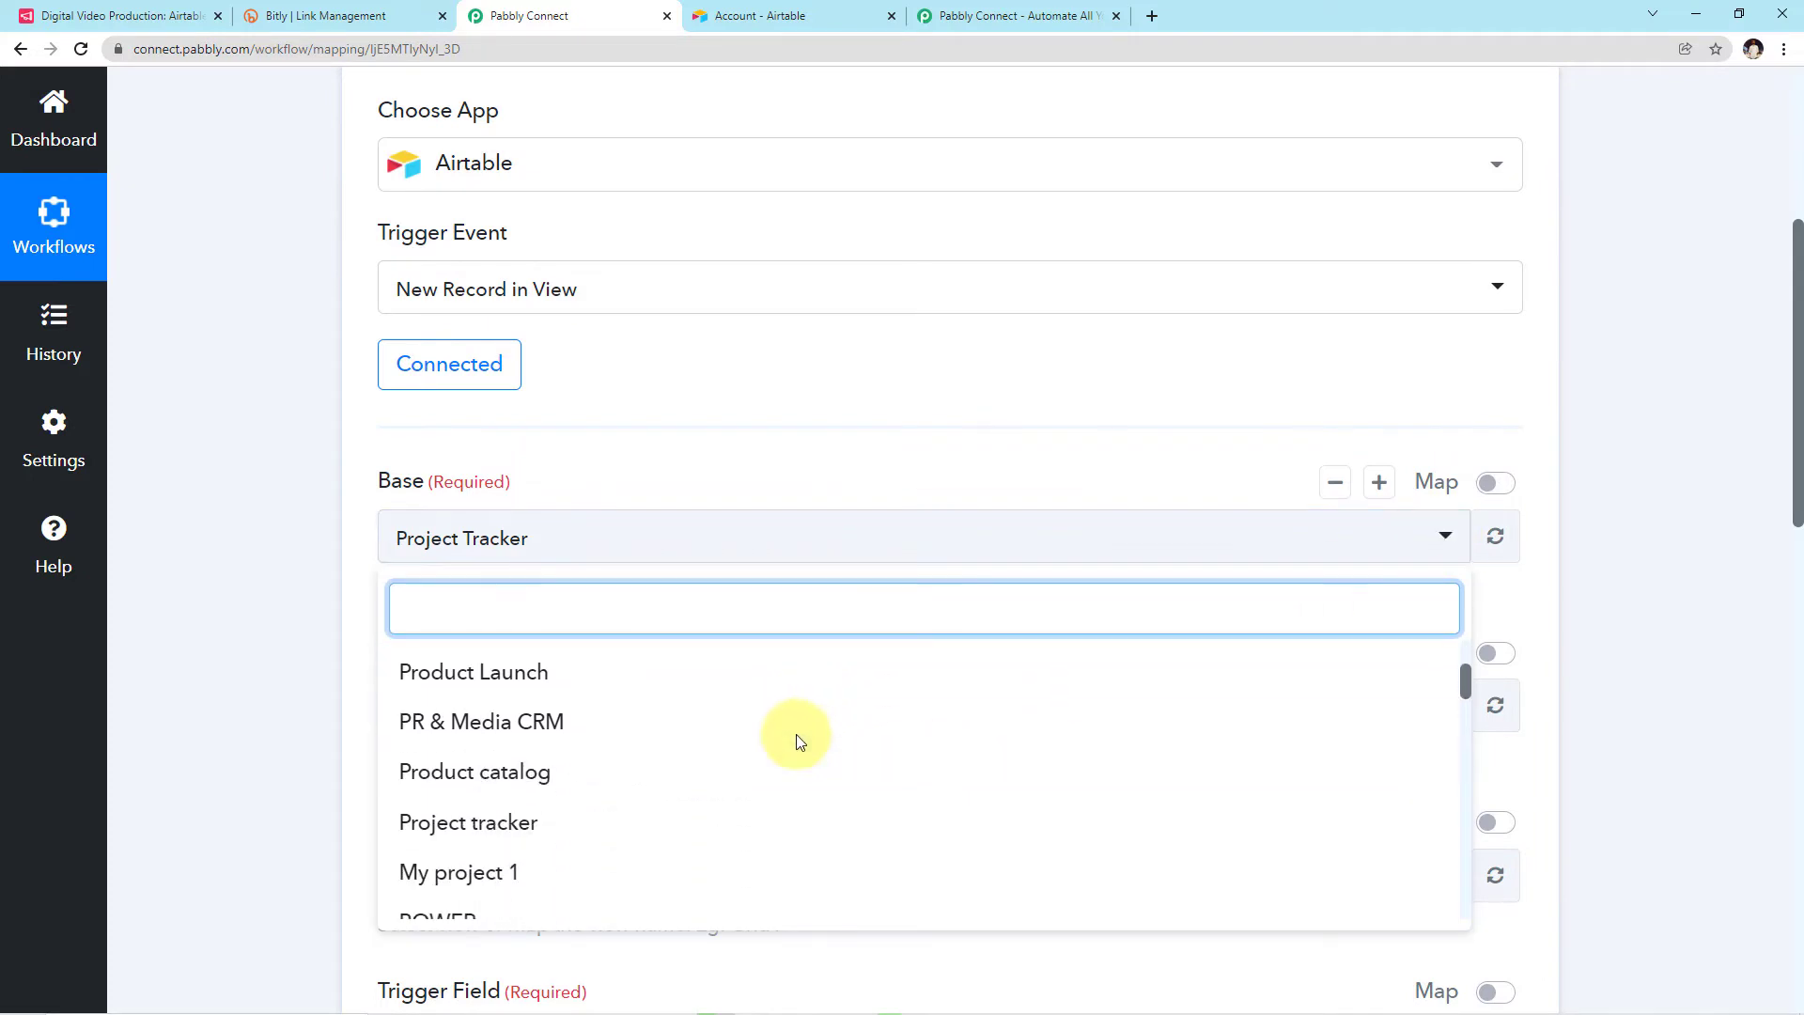
scroll(796, 735, "down", 2)
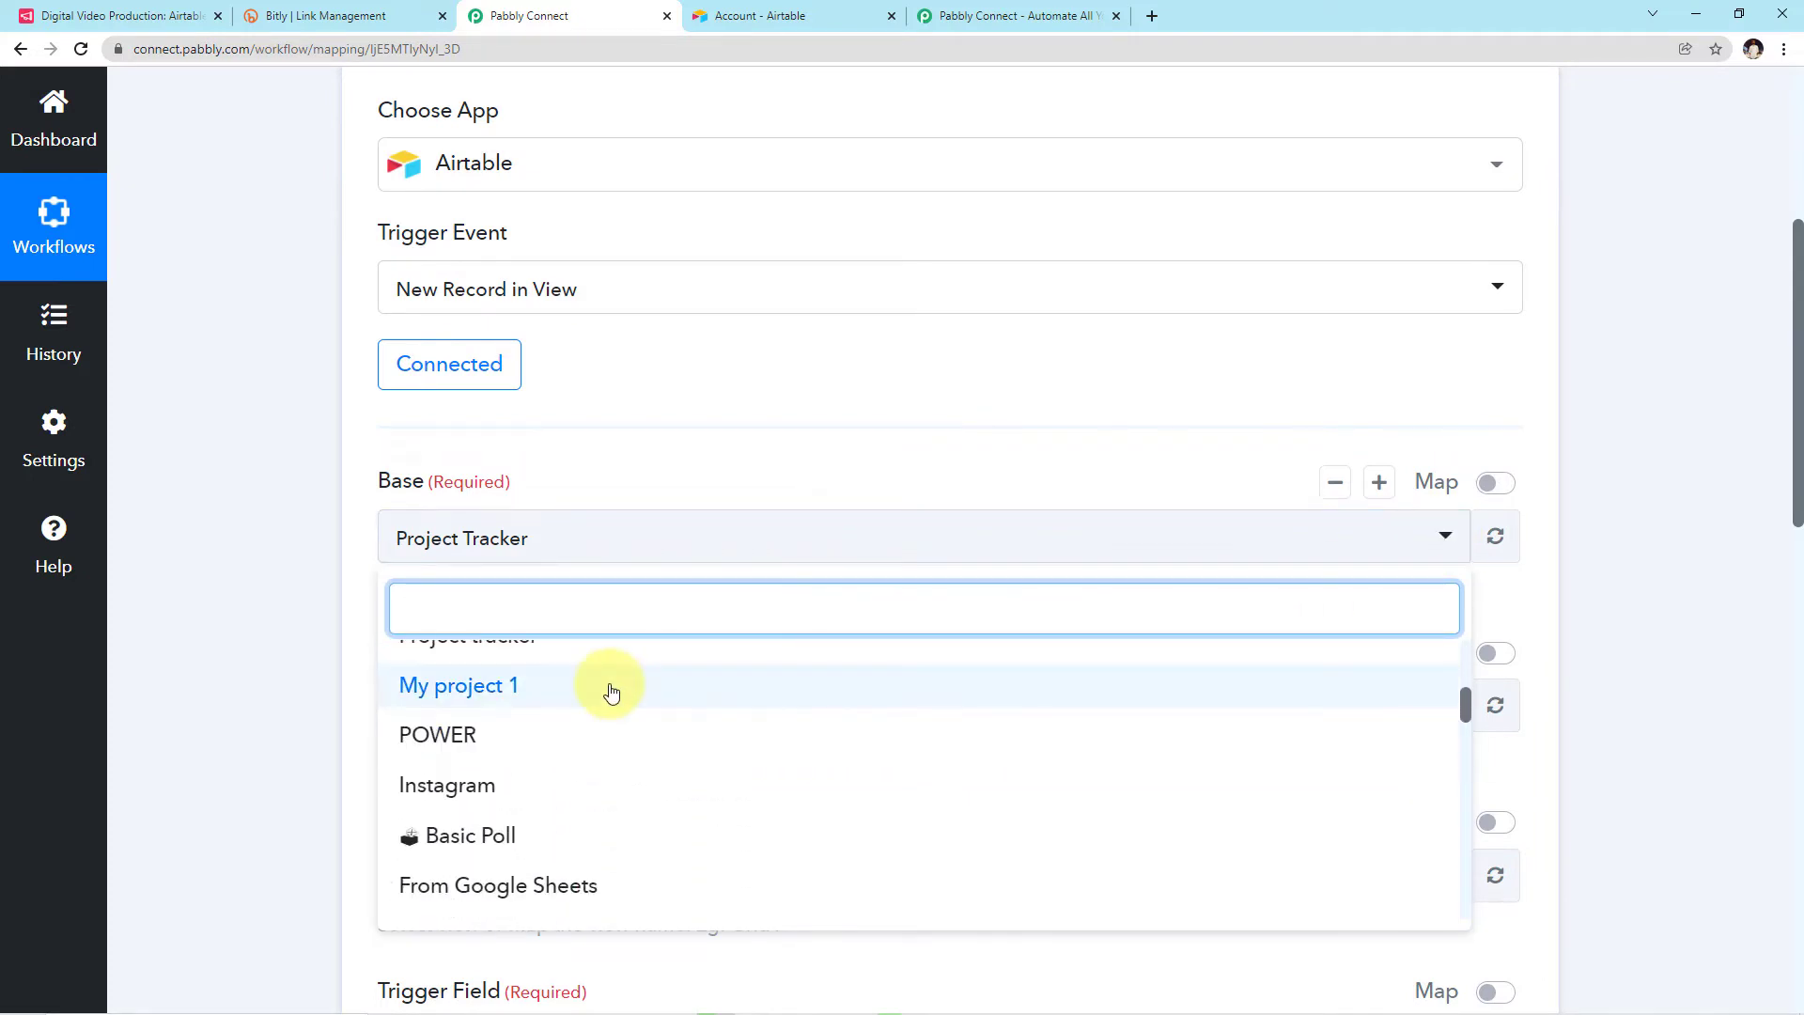
scroll(685, 798, "down", 2)
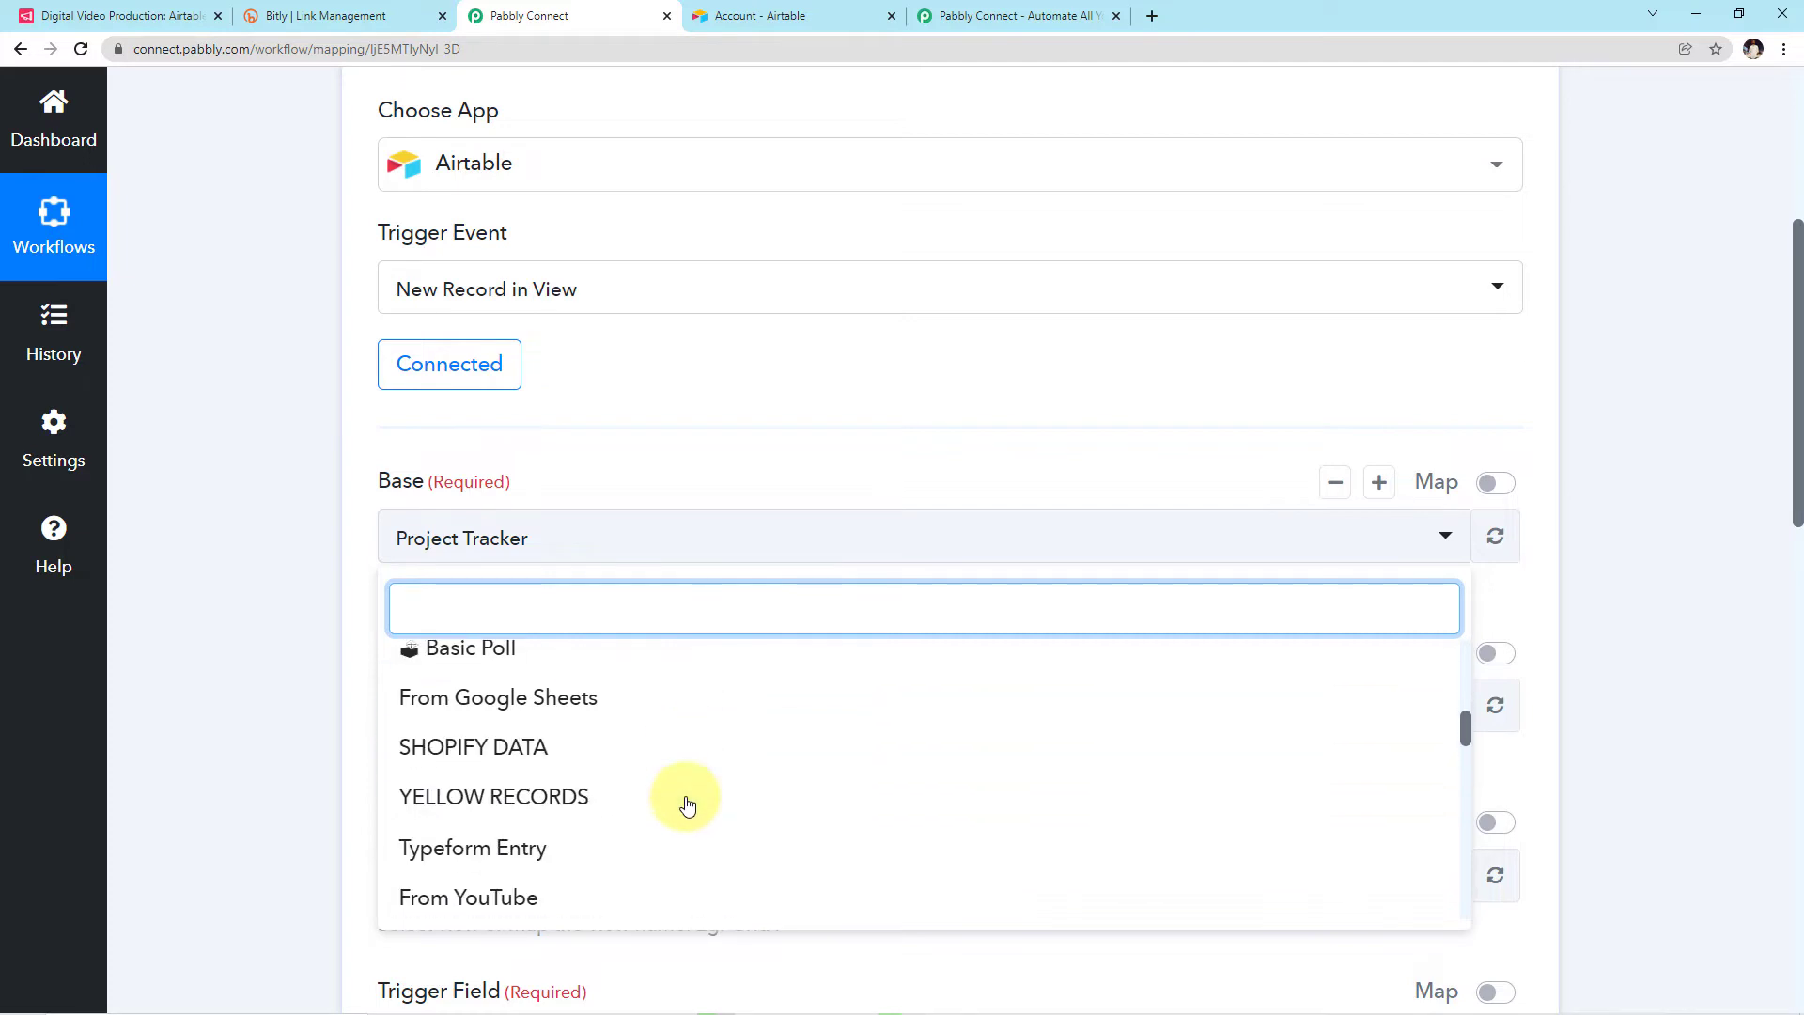
scroll(686, 800, "down", 1)
scroll(687, 804, "down", 8)
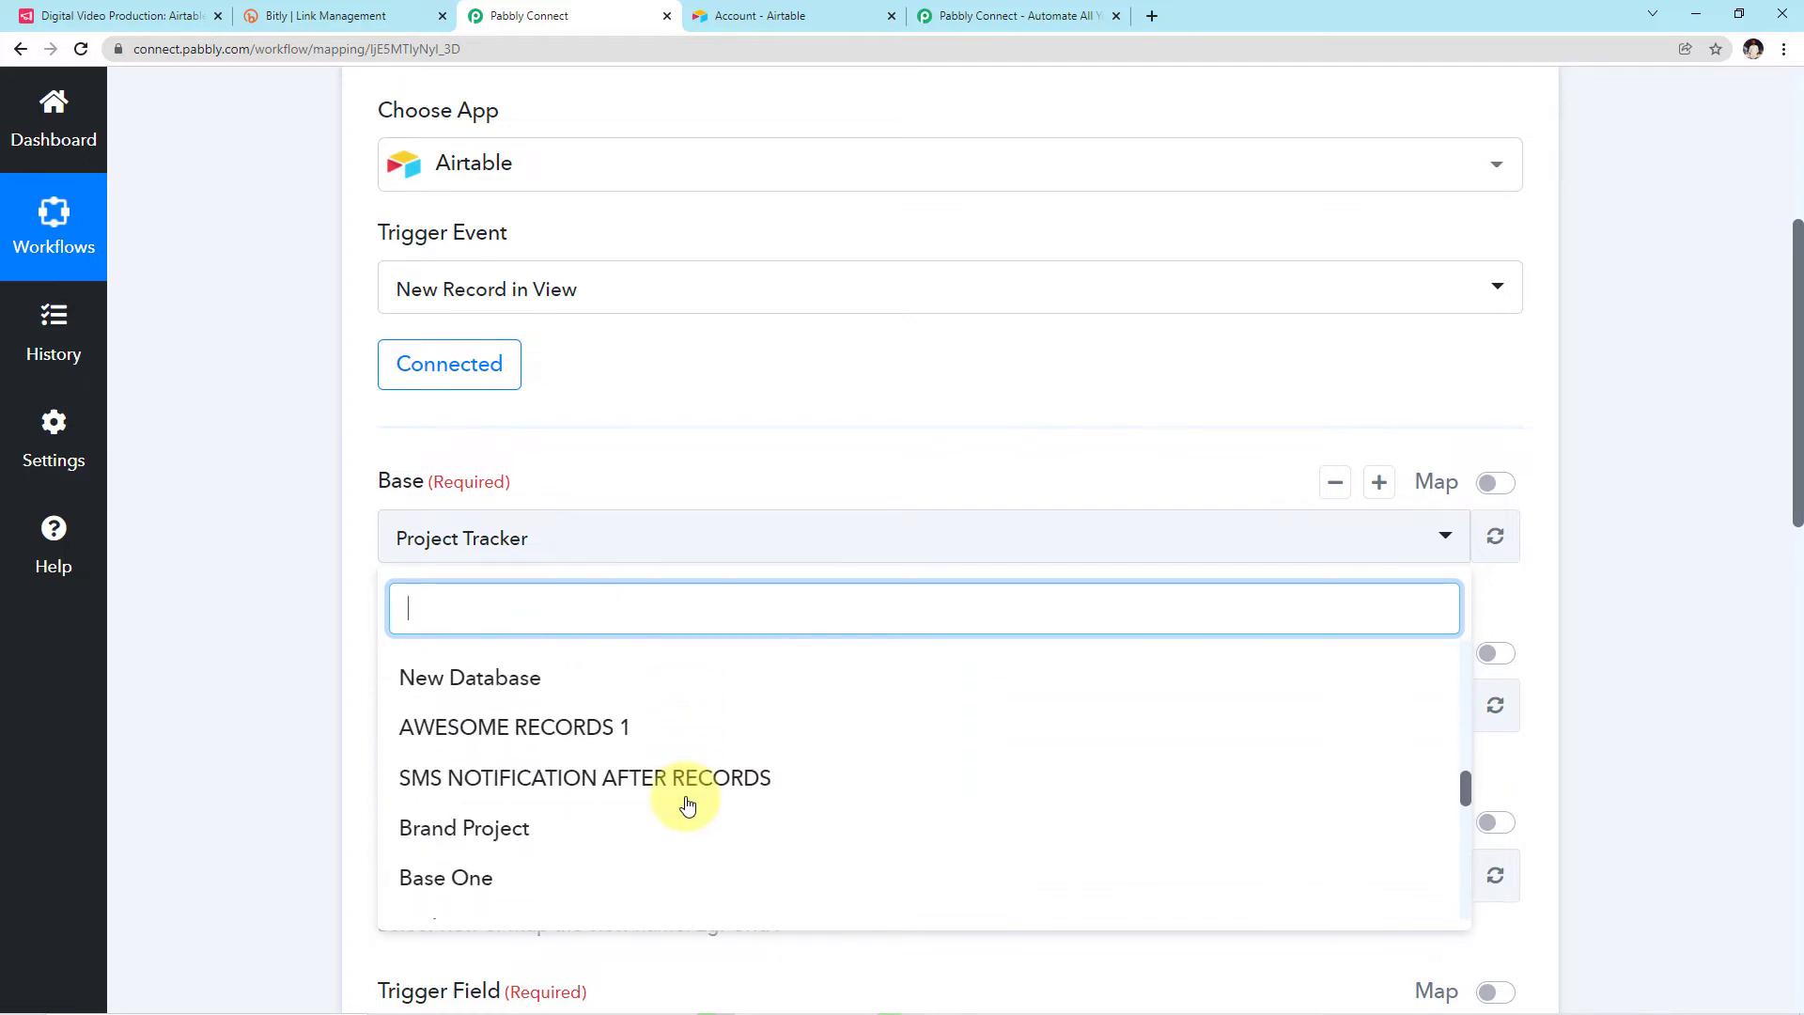
scroll(687, 804, "down", 4)
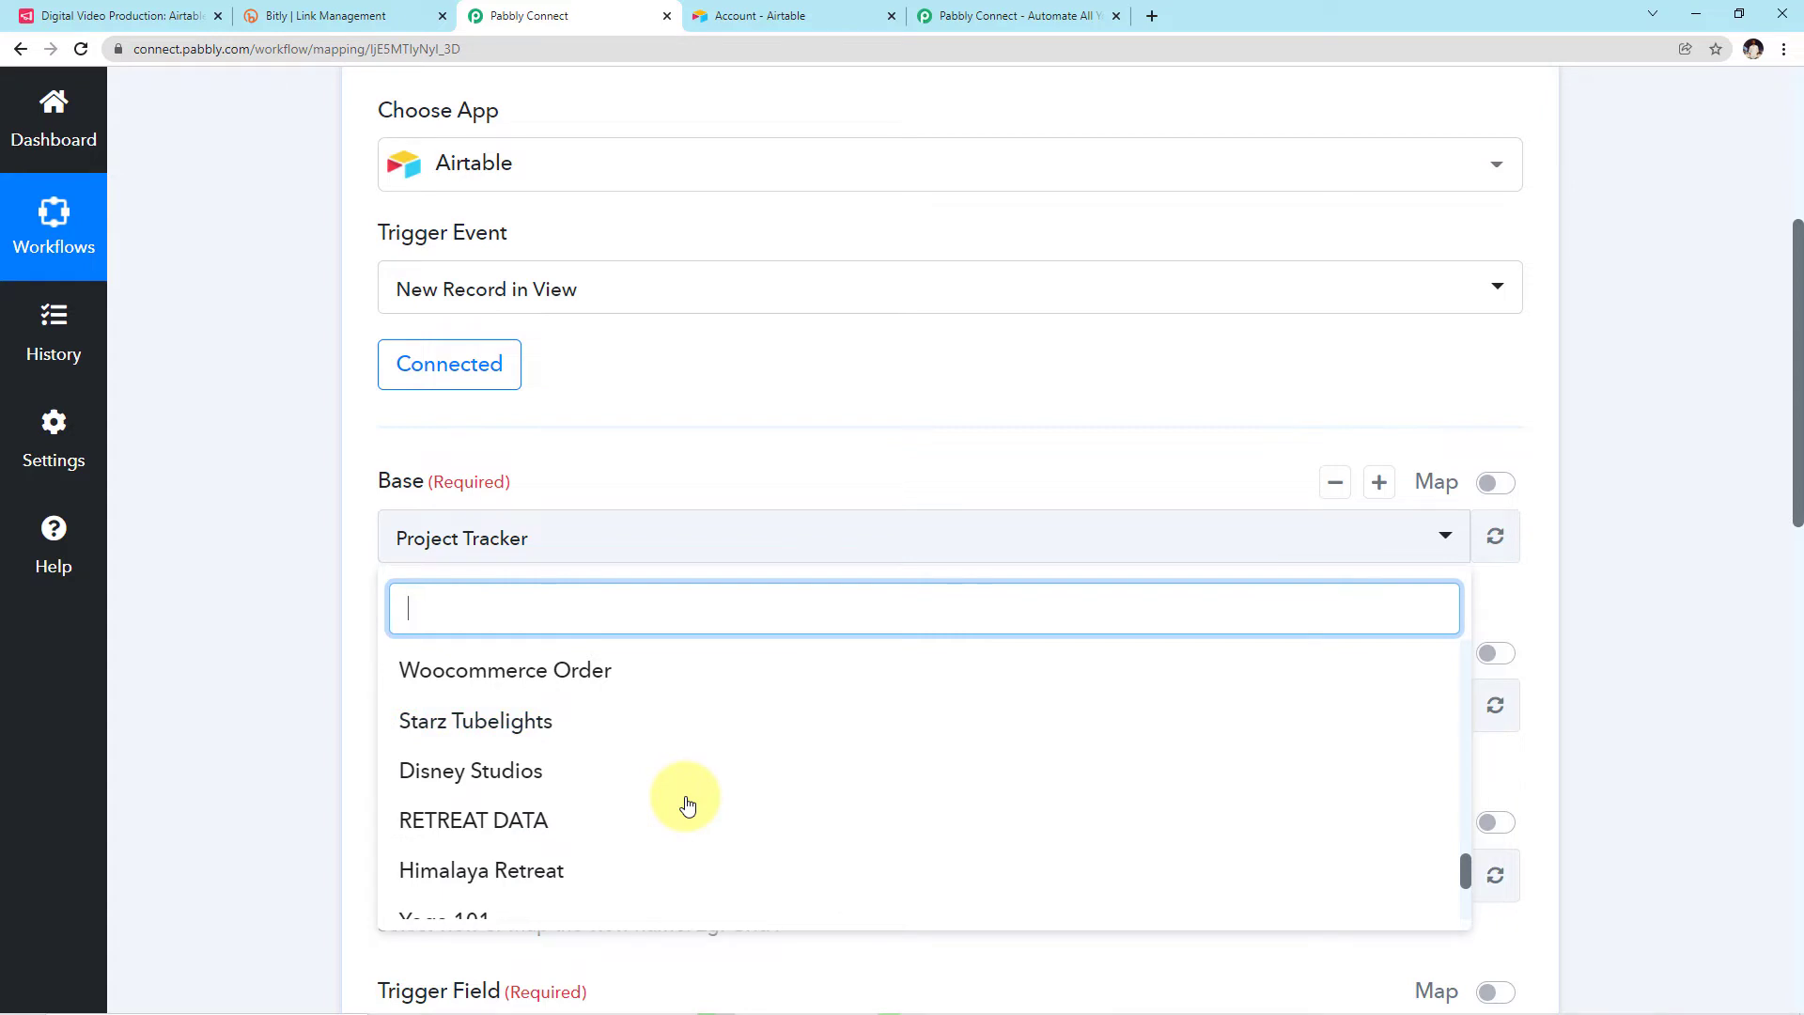
type("digita")
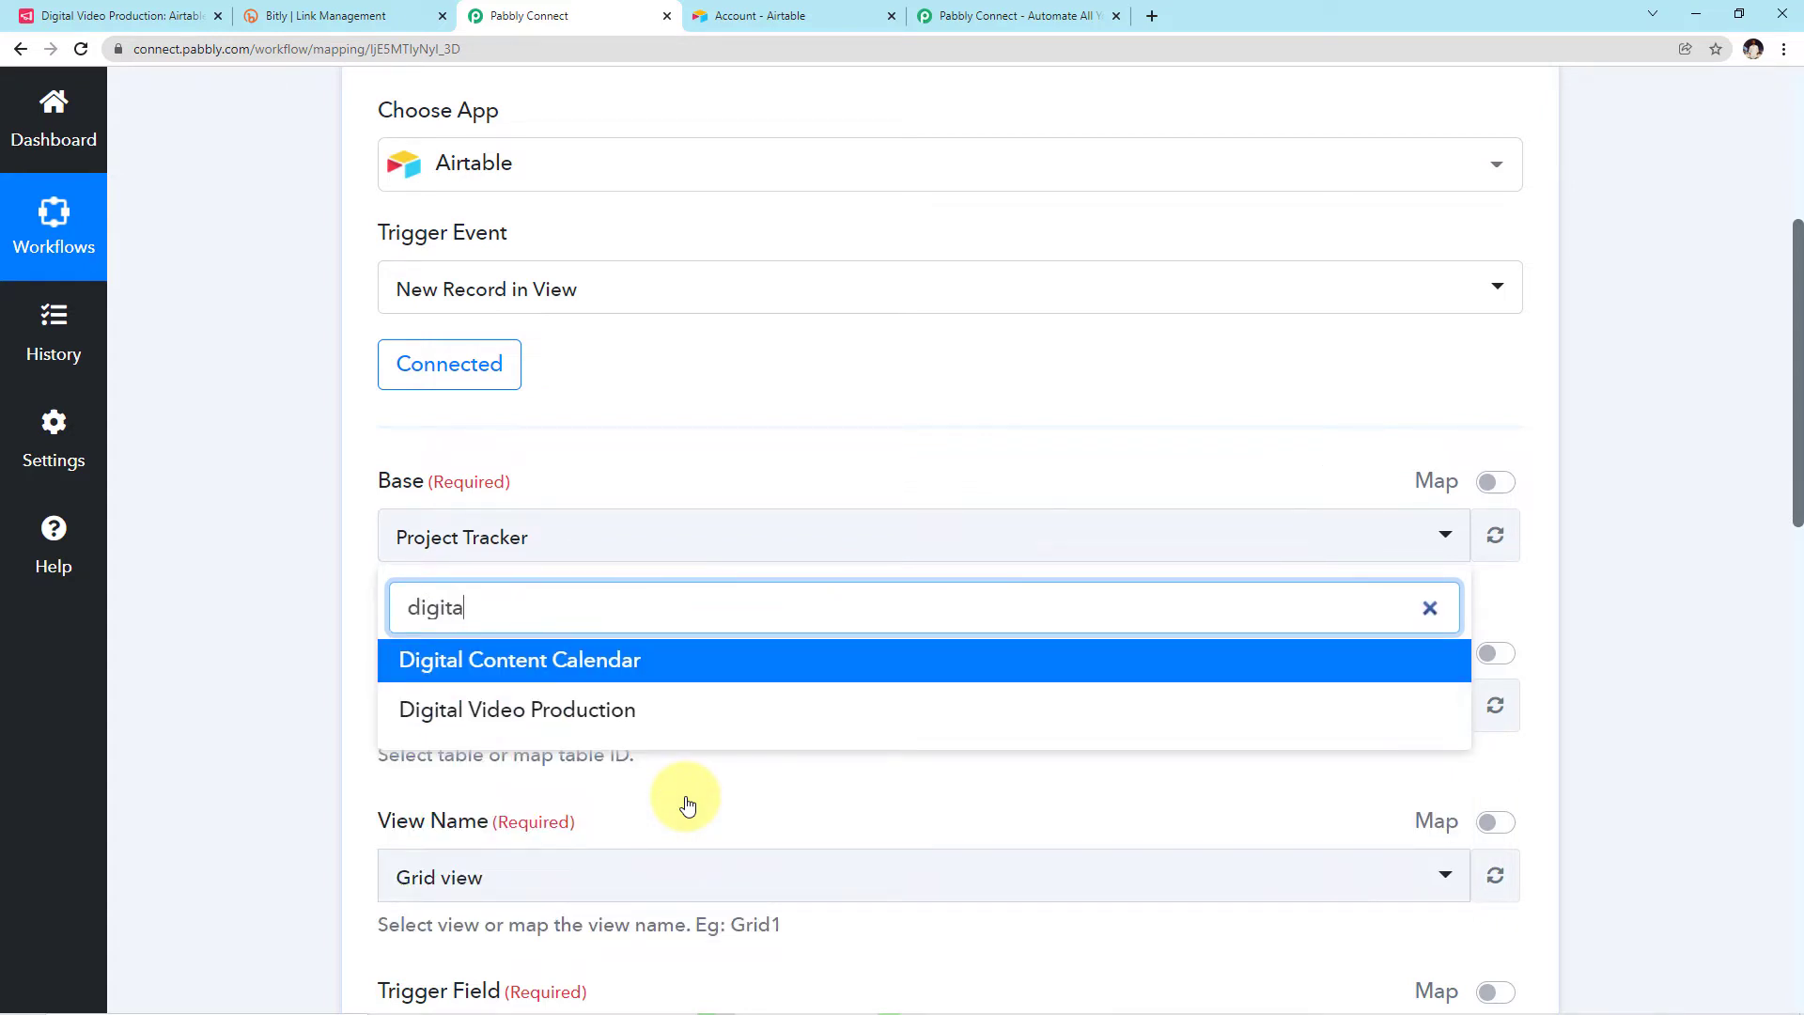
left_click(606, 720)
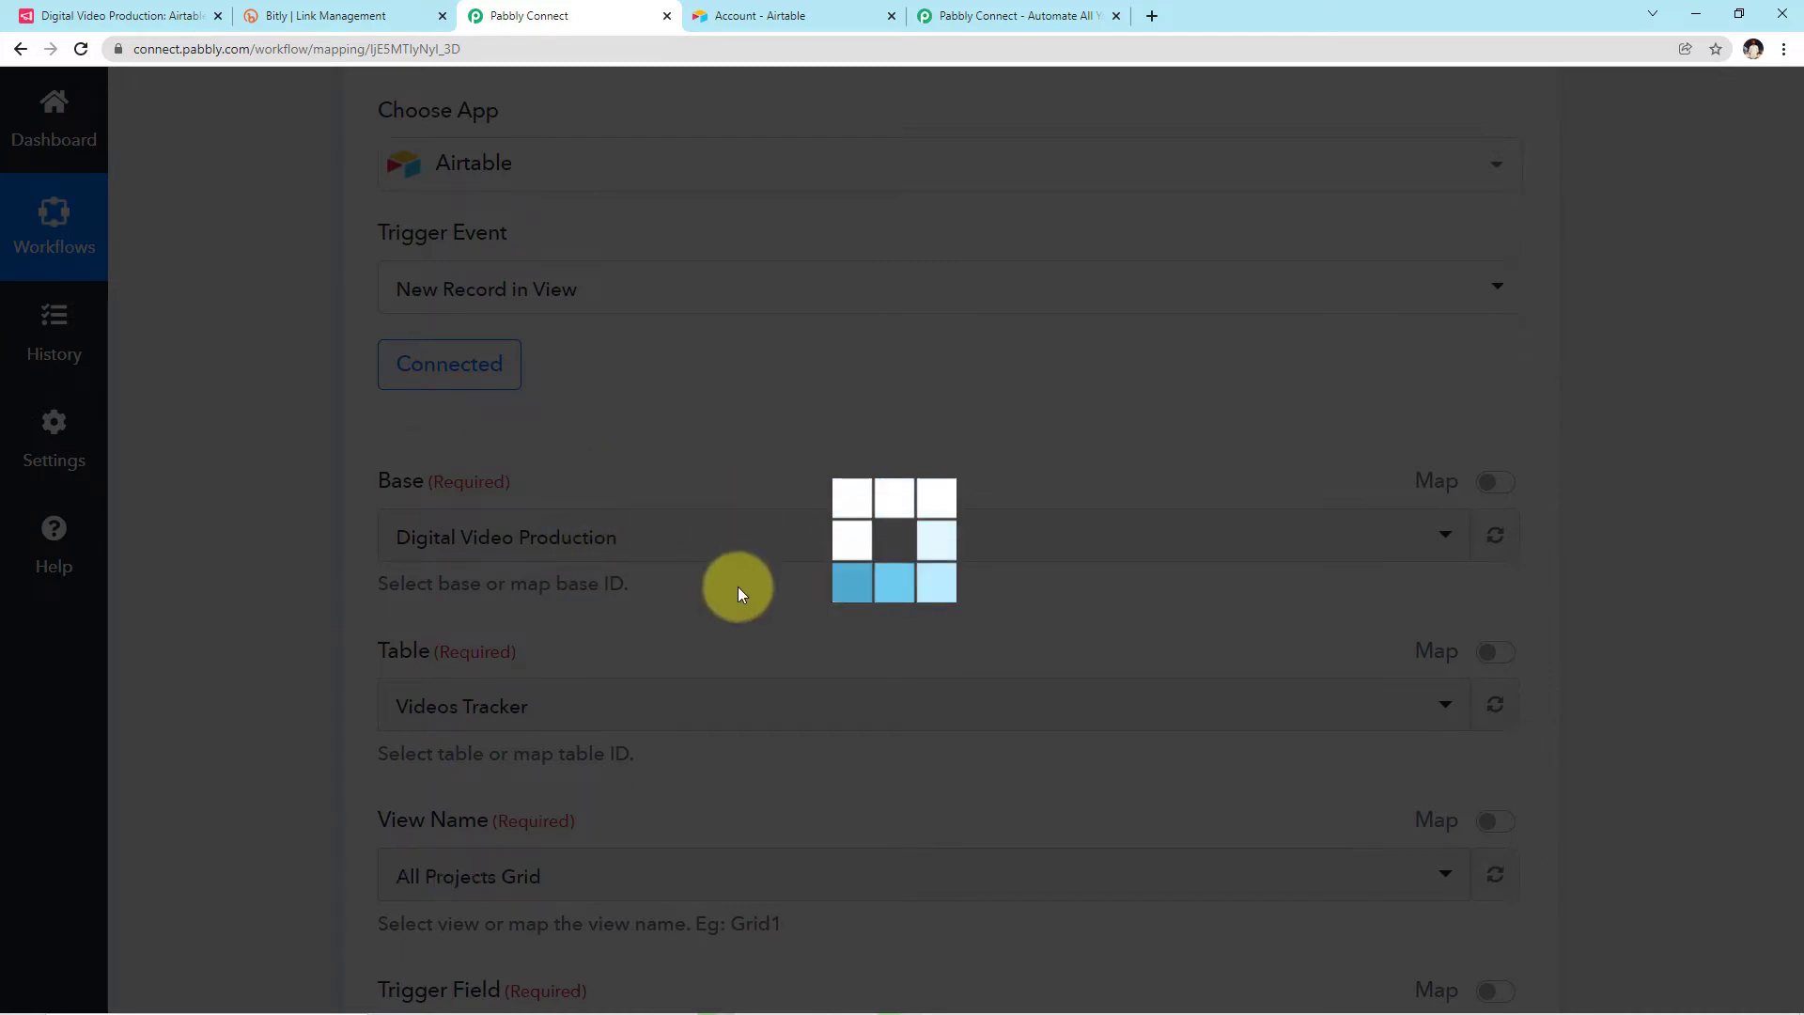
Step: Check the table name in the Airtable base and set the trigger's table to Airtable to Bitly
scroll(1184, 604, "down", 2)
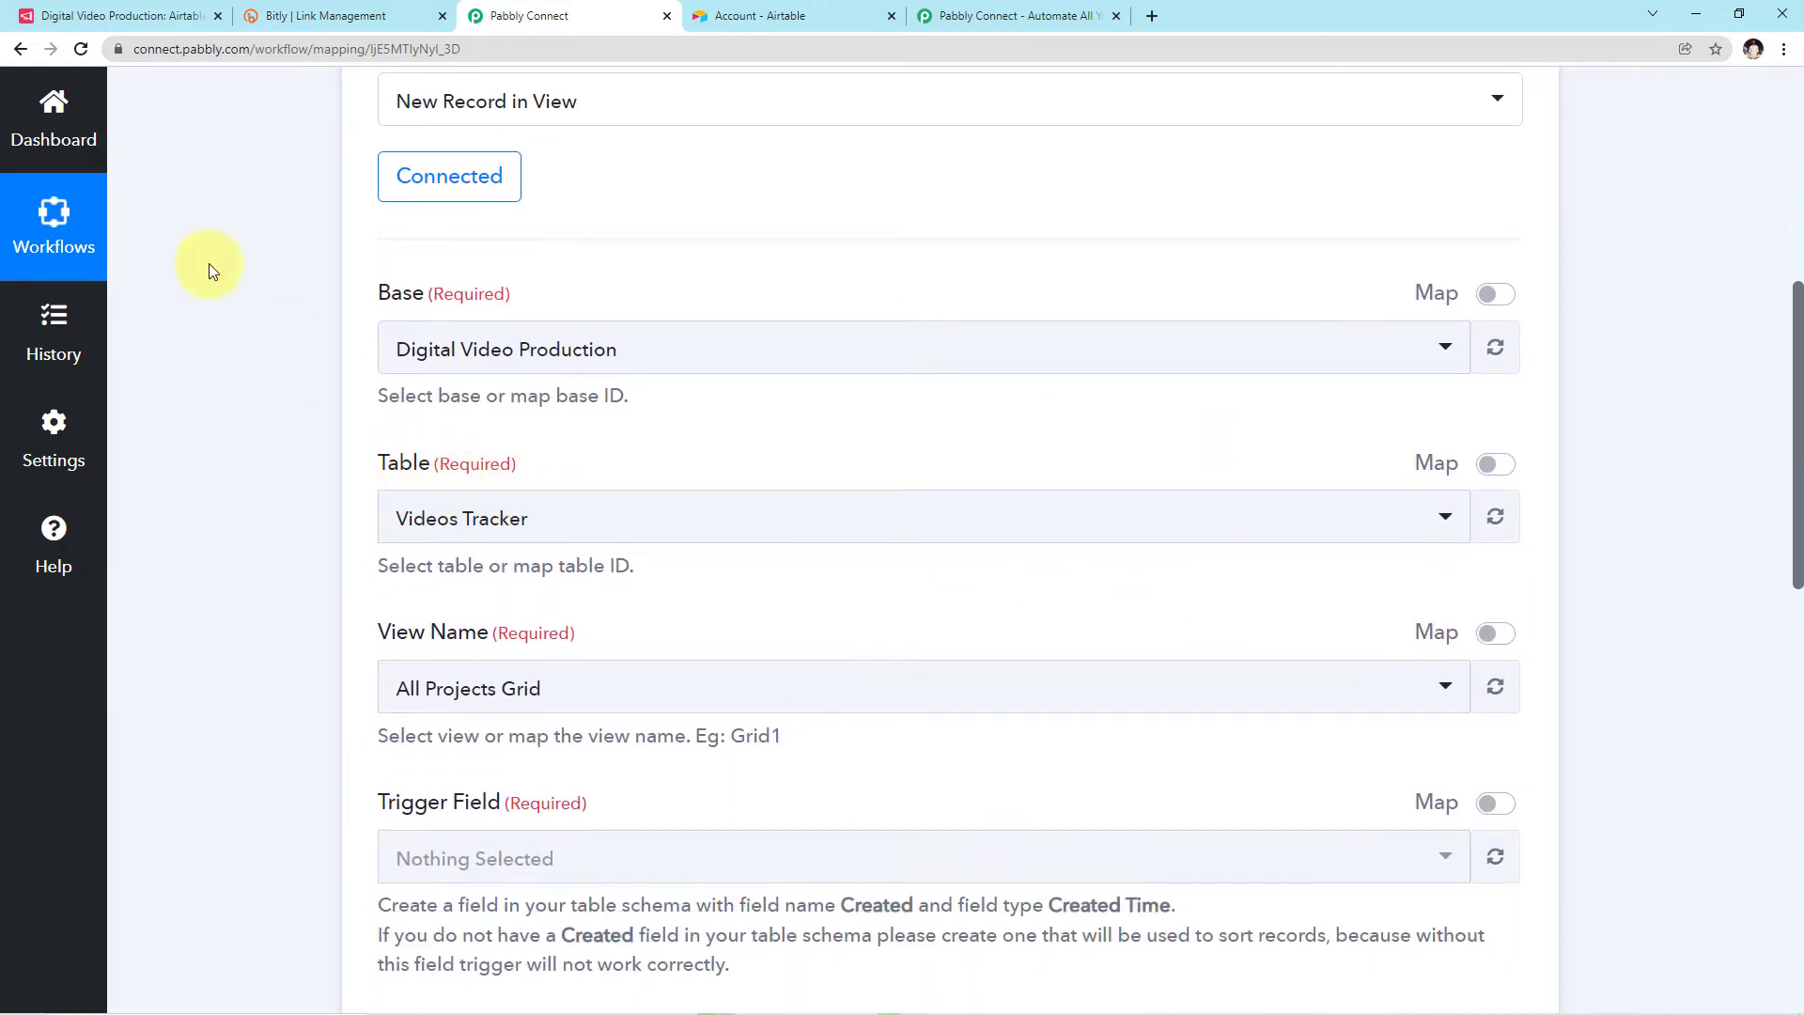
left_click(139, 11)
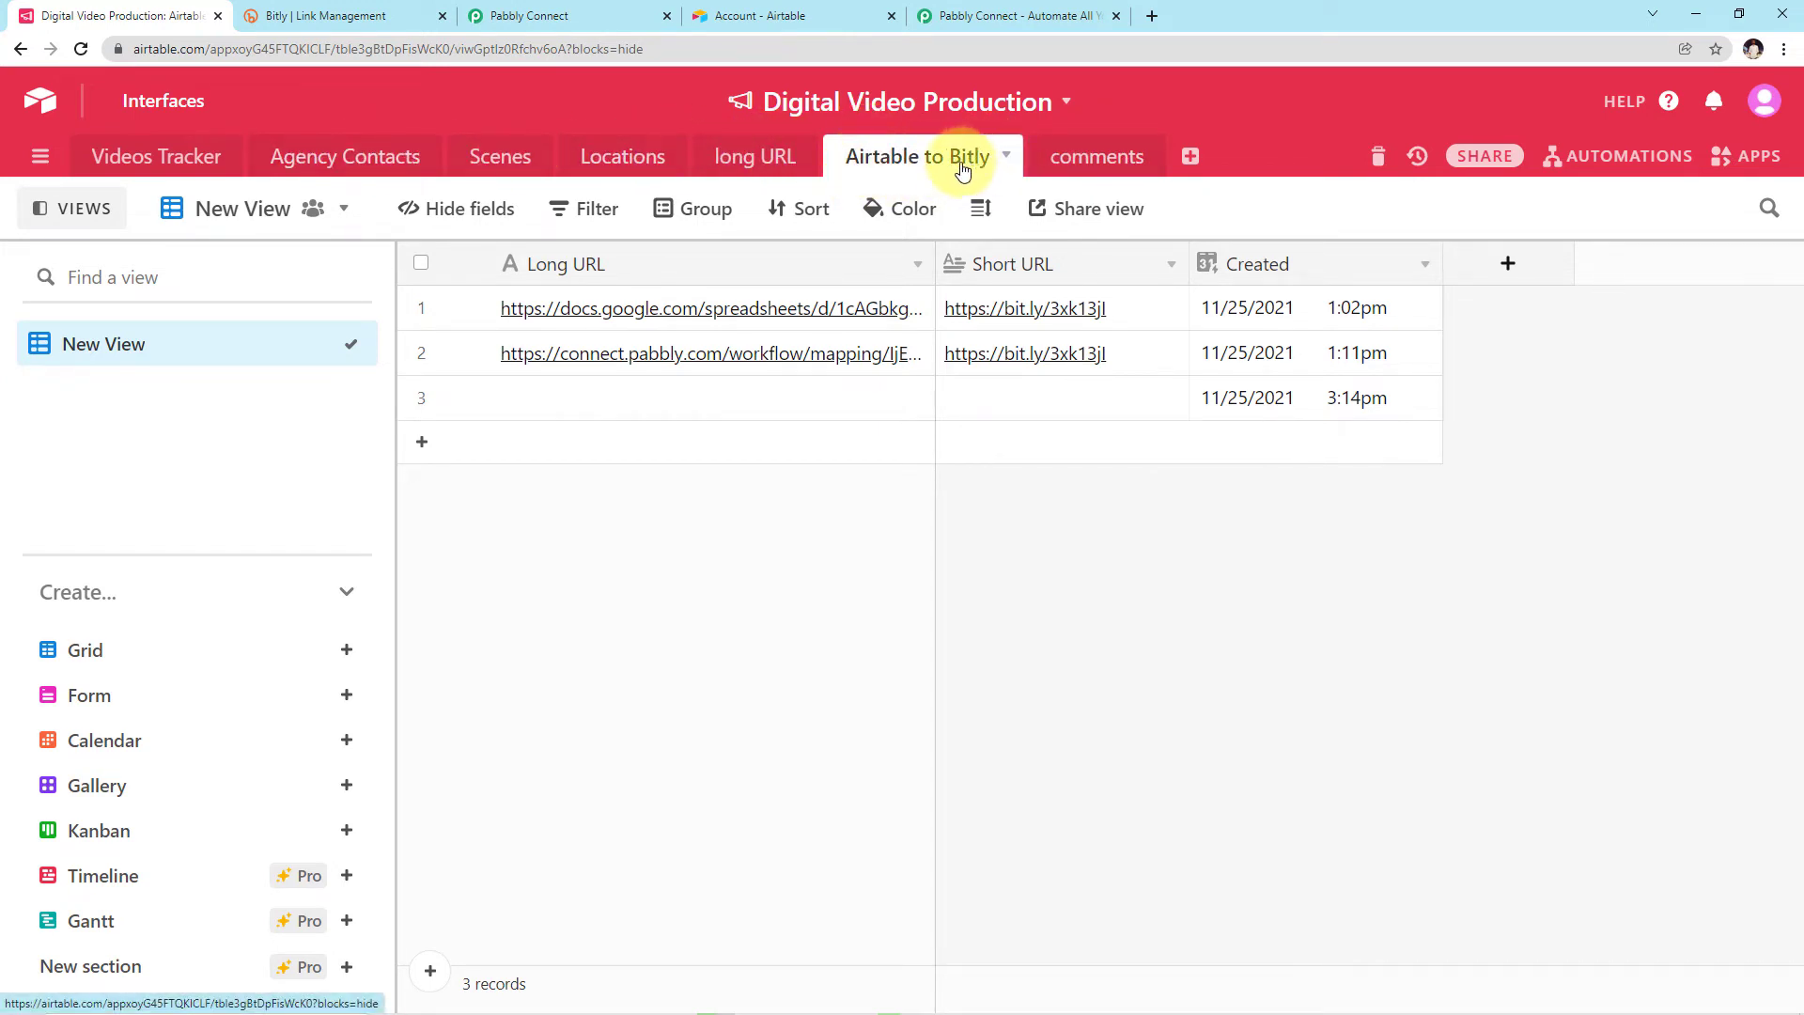
left_click(572, 12)
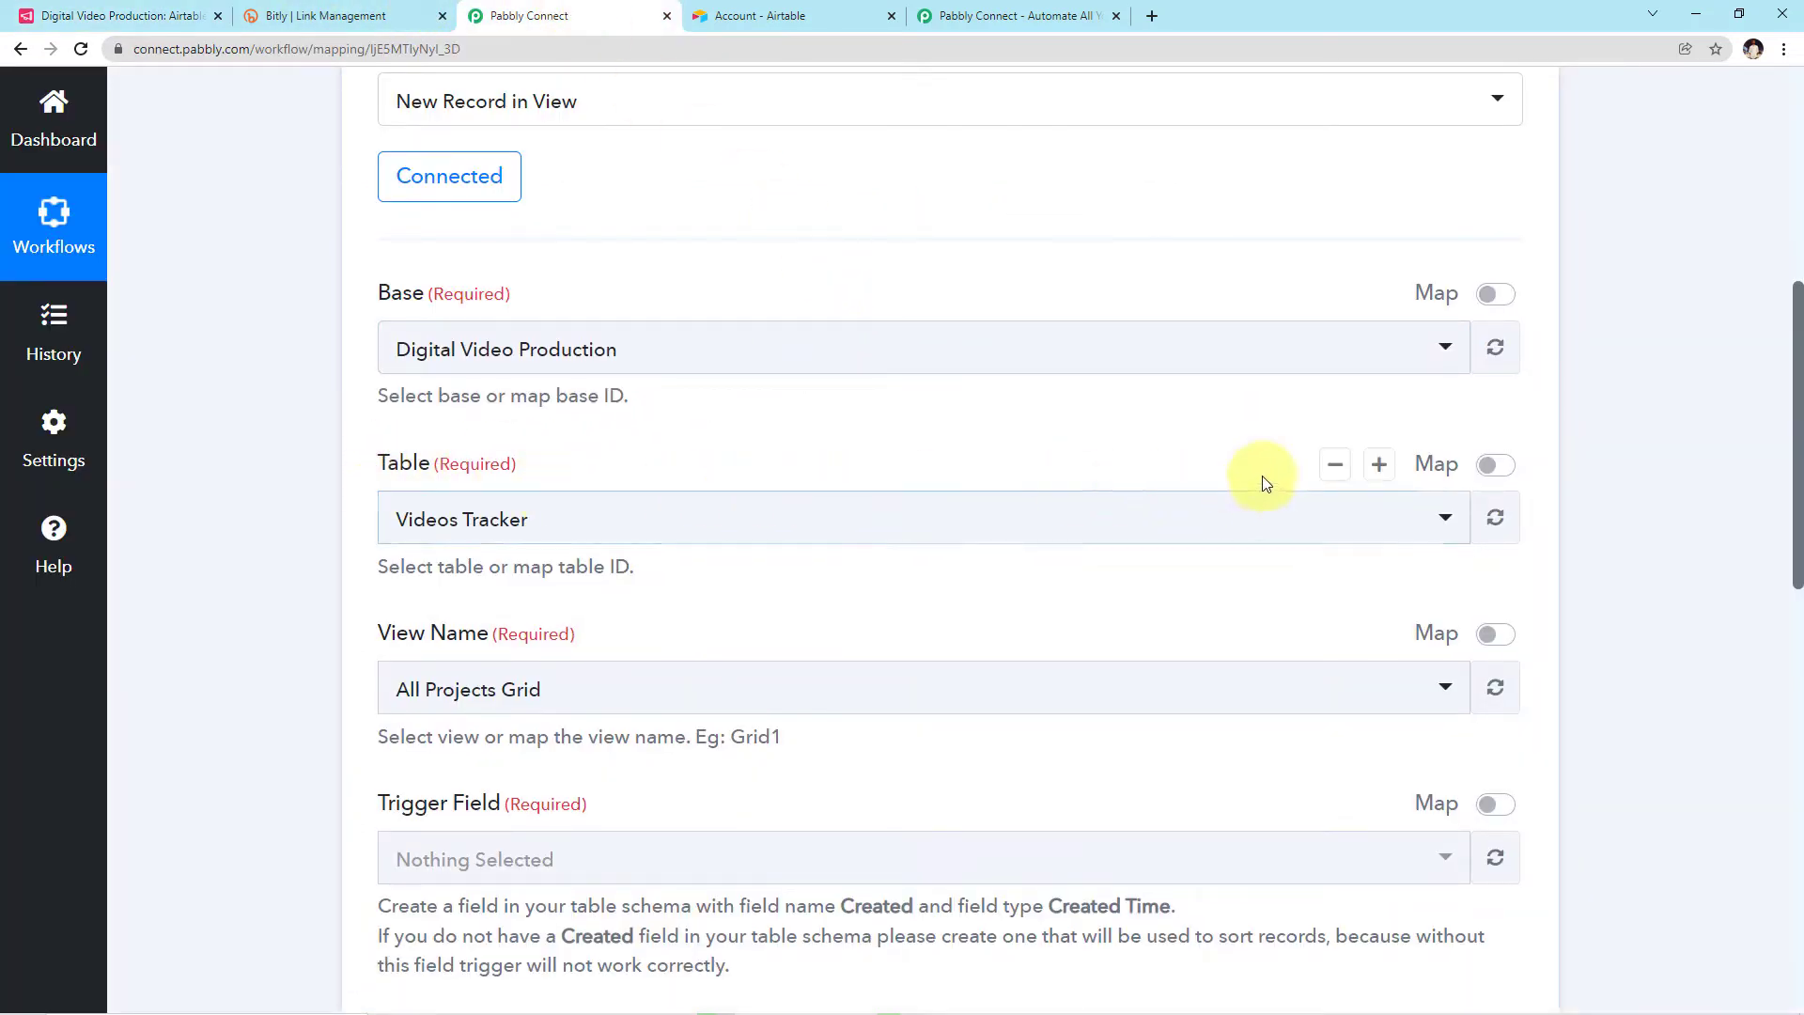
left_click(1447, 519)
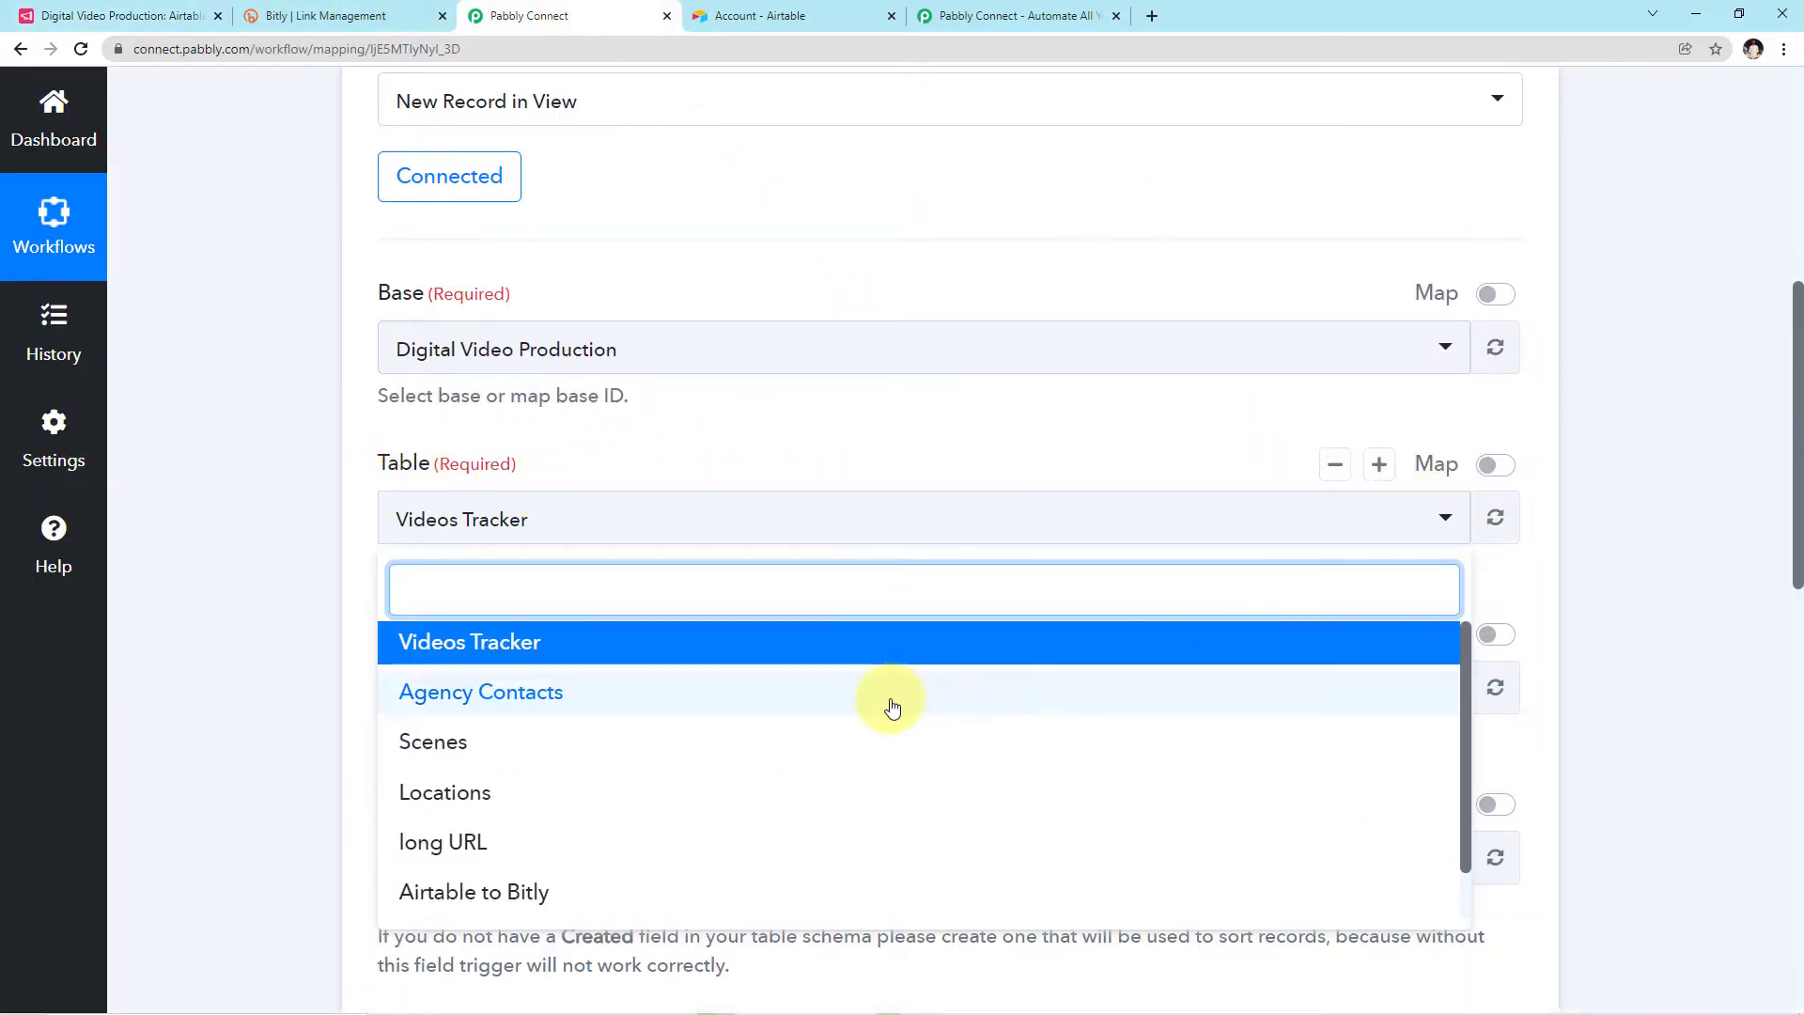
scroll(779, 761, "down", 1)
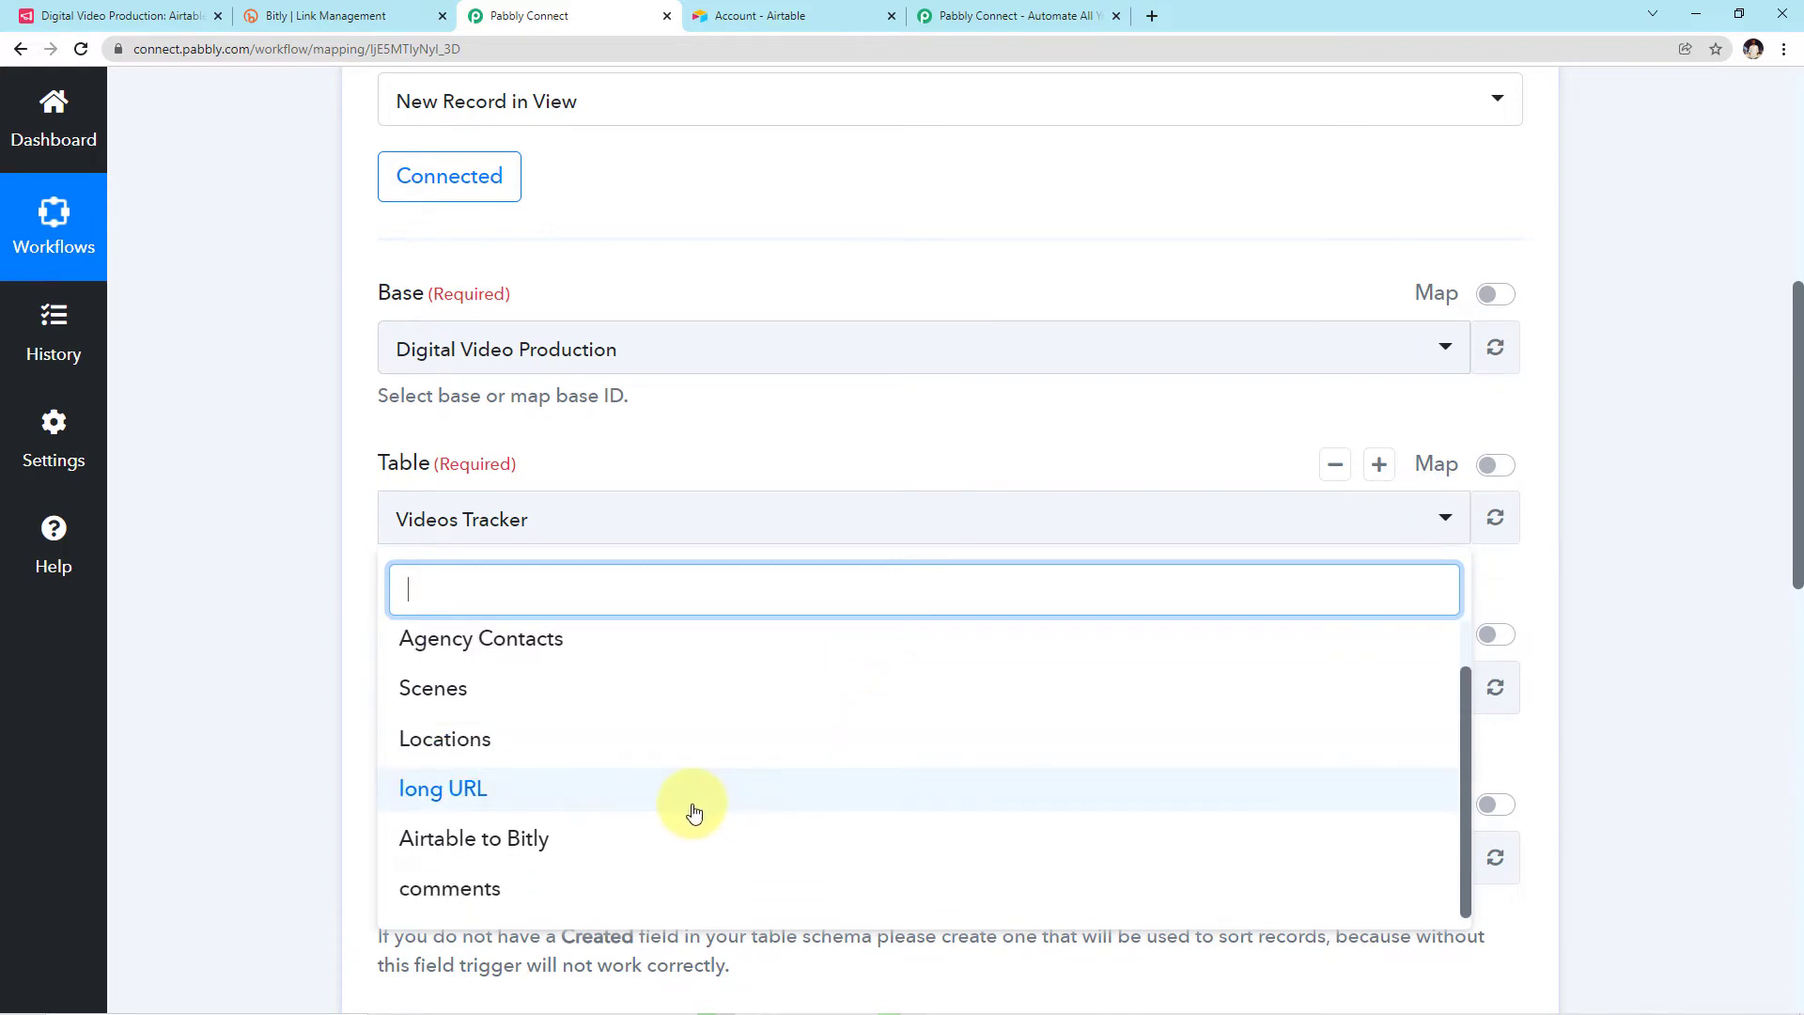
left_click(586, 845)
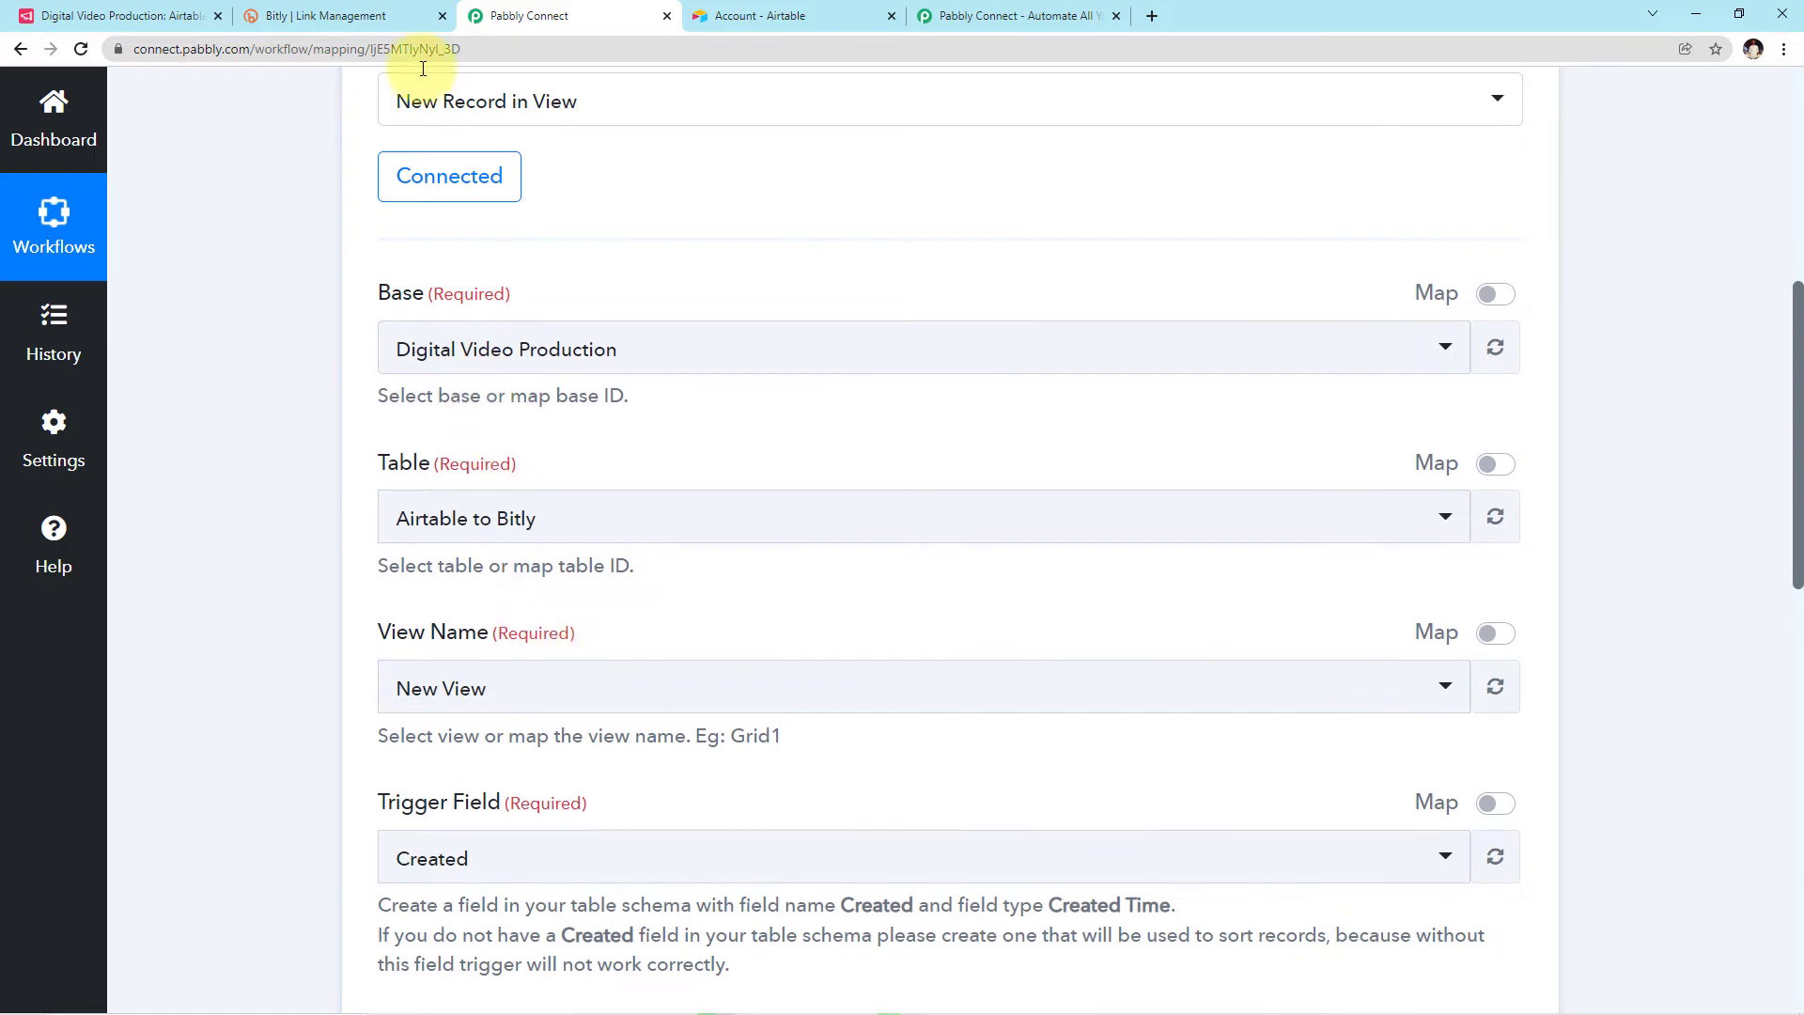
Step: Check the view name and its options for the Airtable to Bitly table in Airtable
left_click(112, 9)
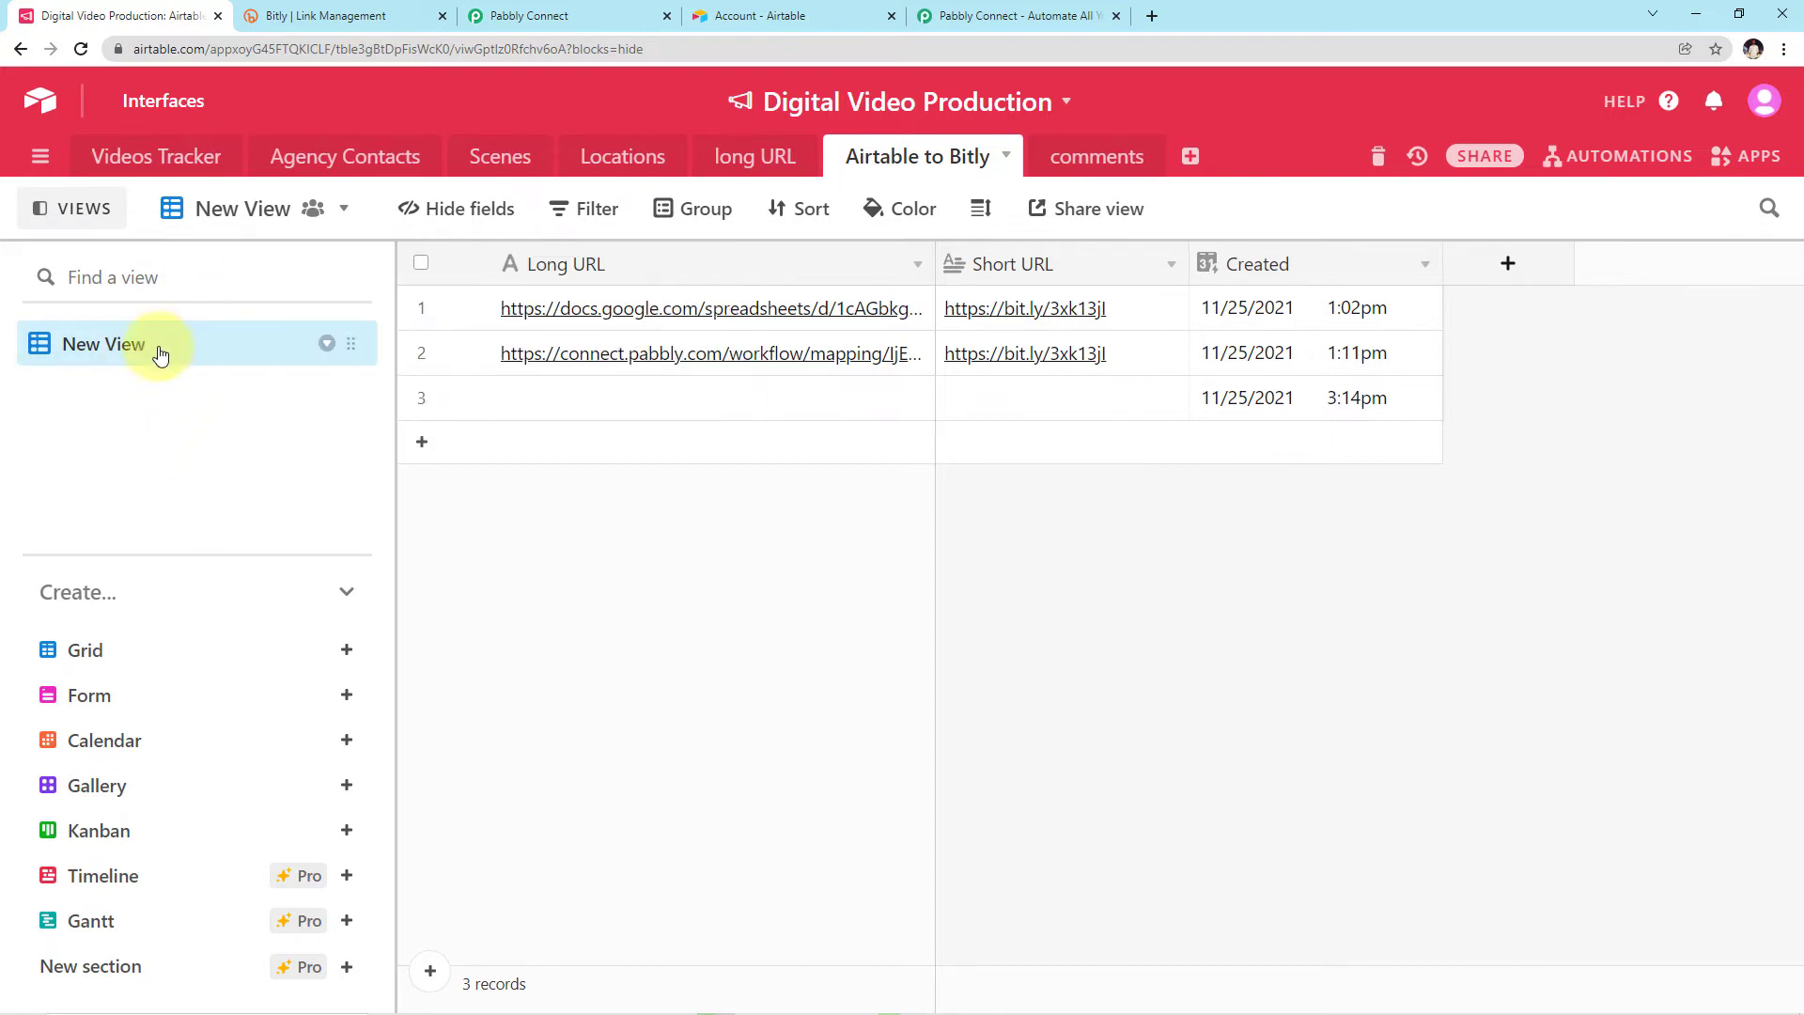
left_click(327, 344)
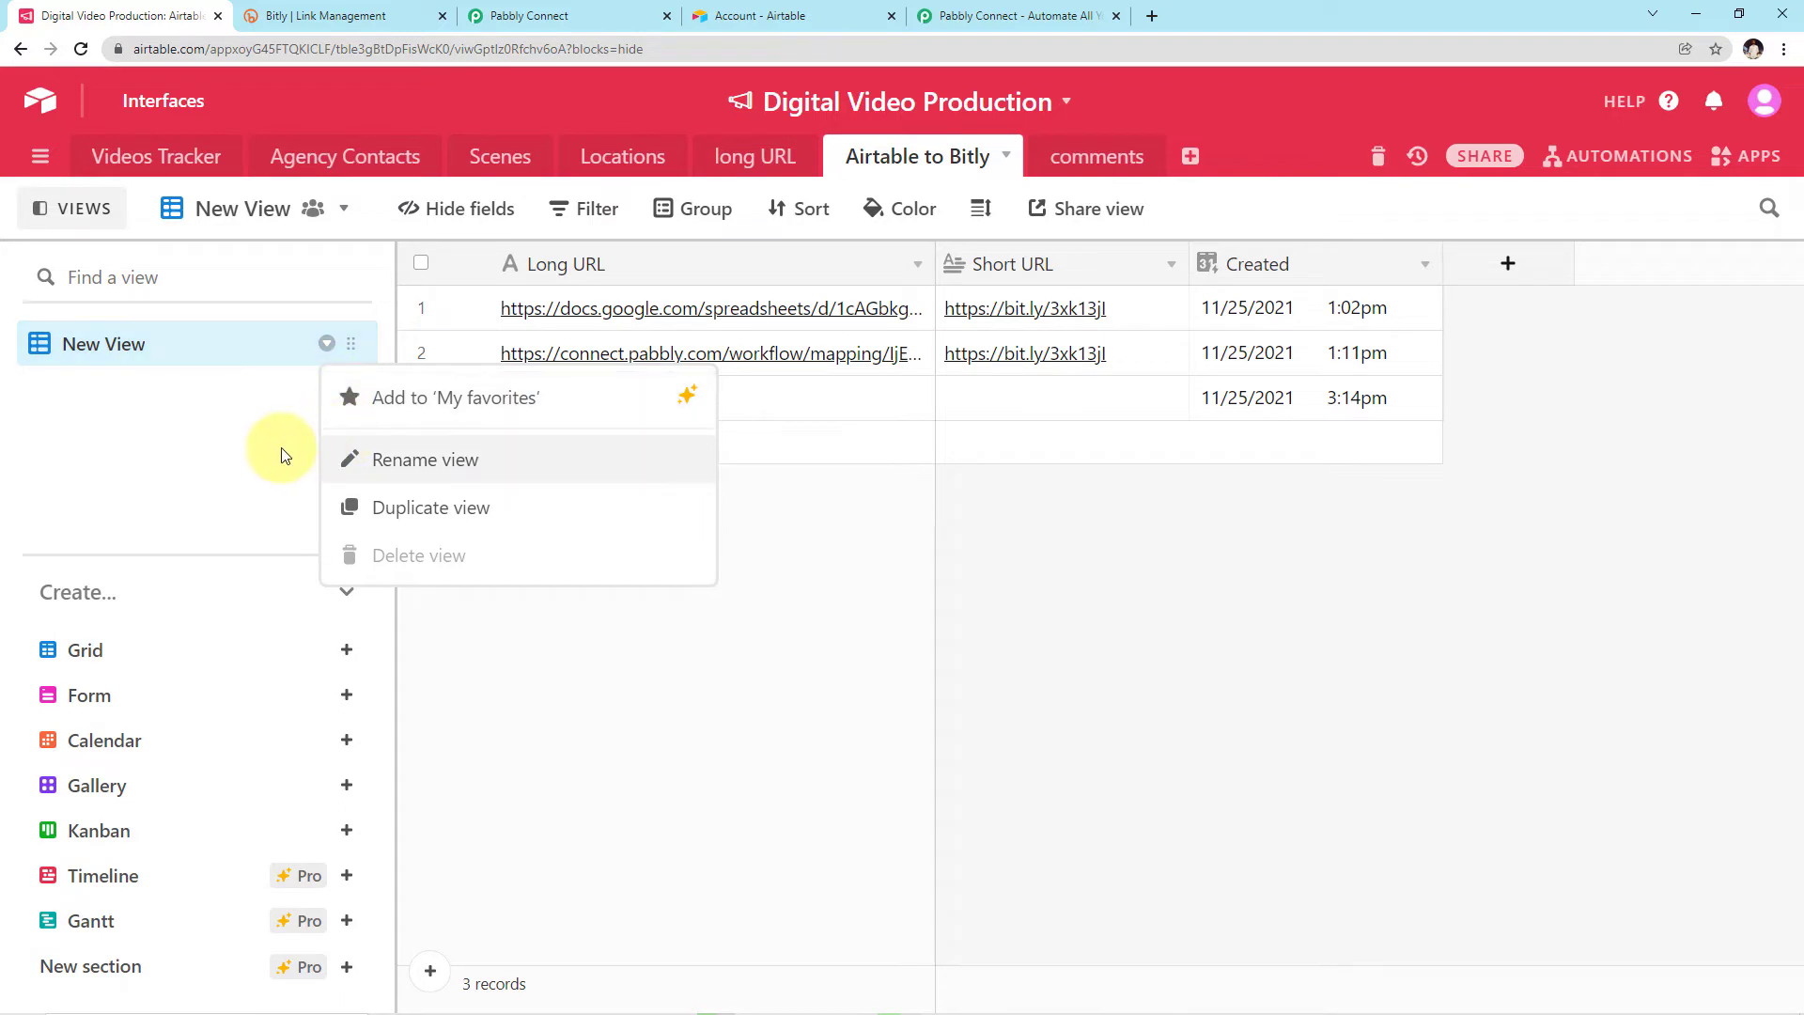
left_click(199, 484)
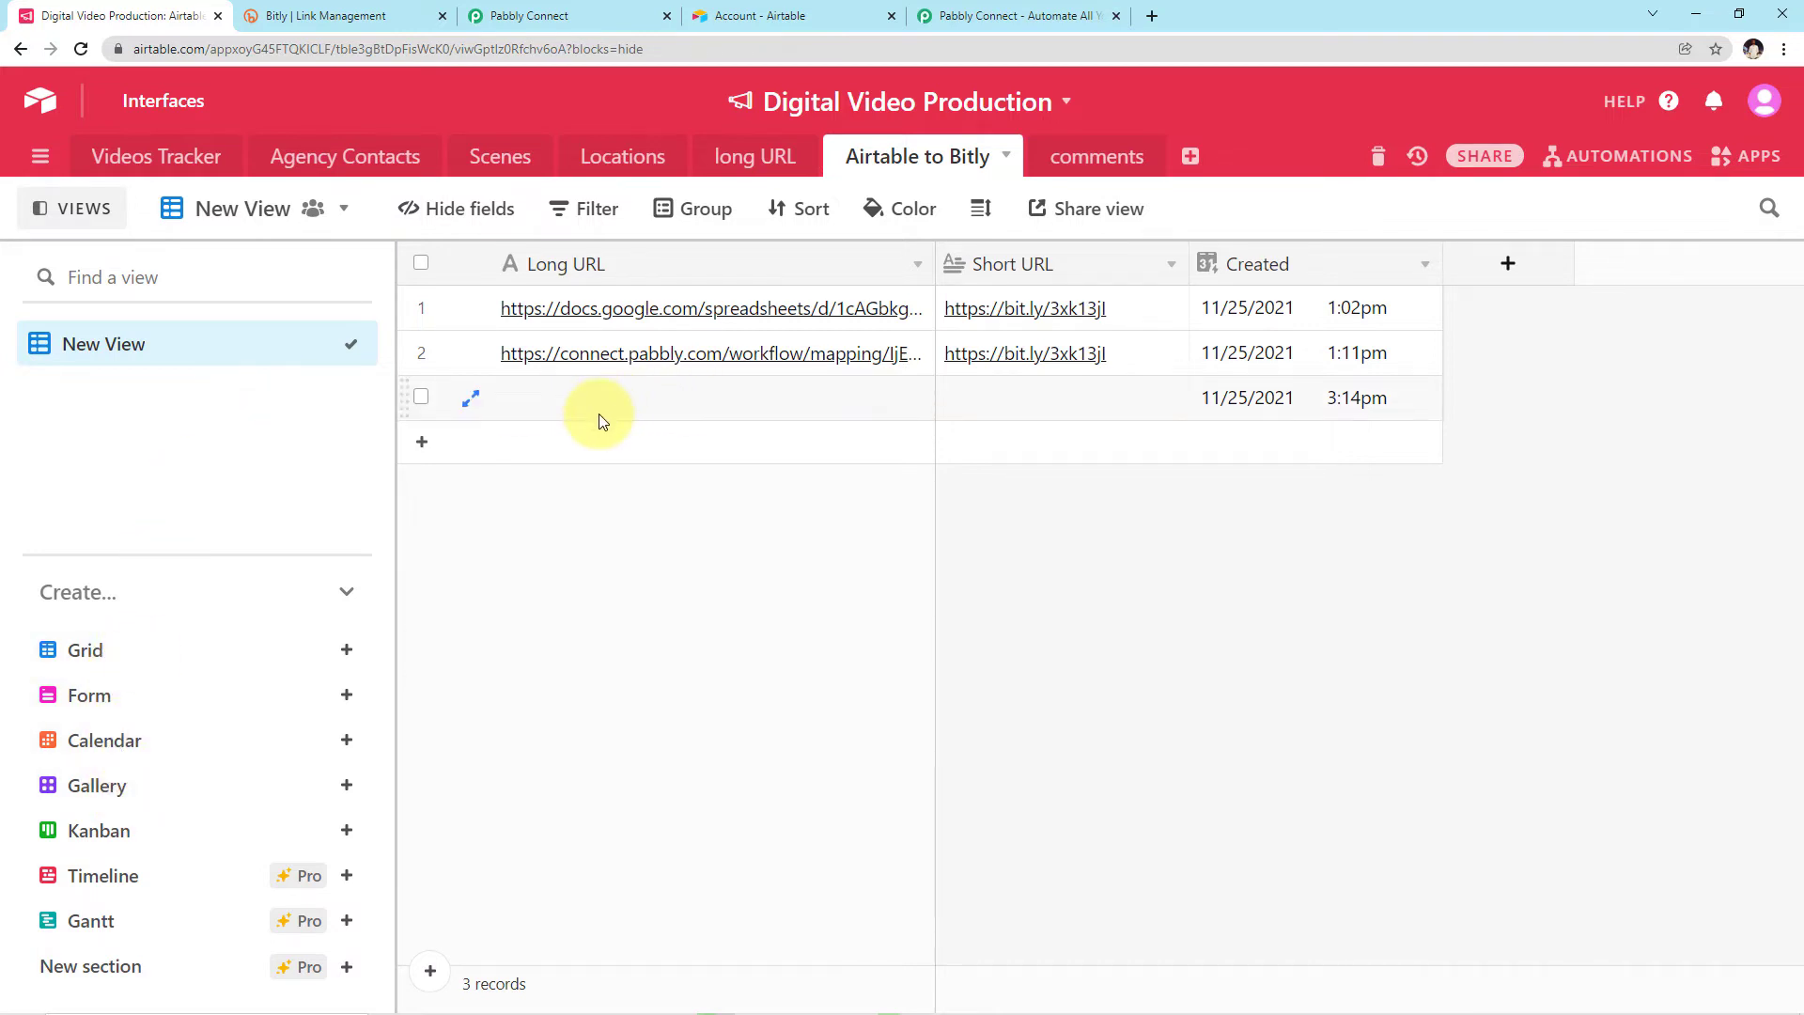
Step: Copy the Pabbly Connect workflow page's URL into the empty Long URL cell of the third Airtable record
left_click(550, 402)
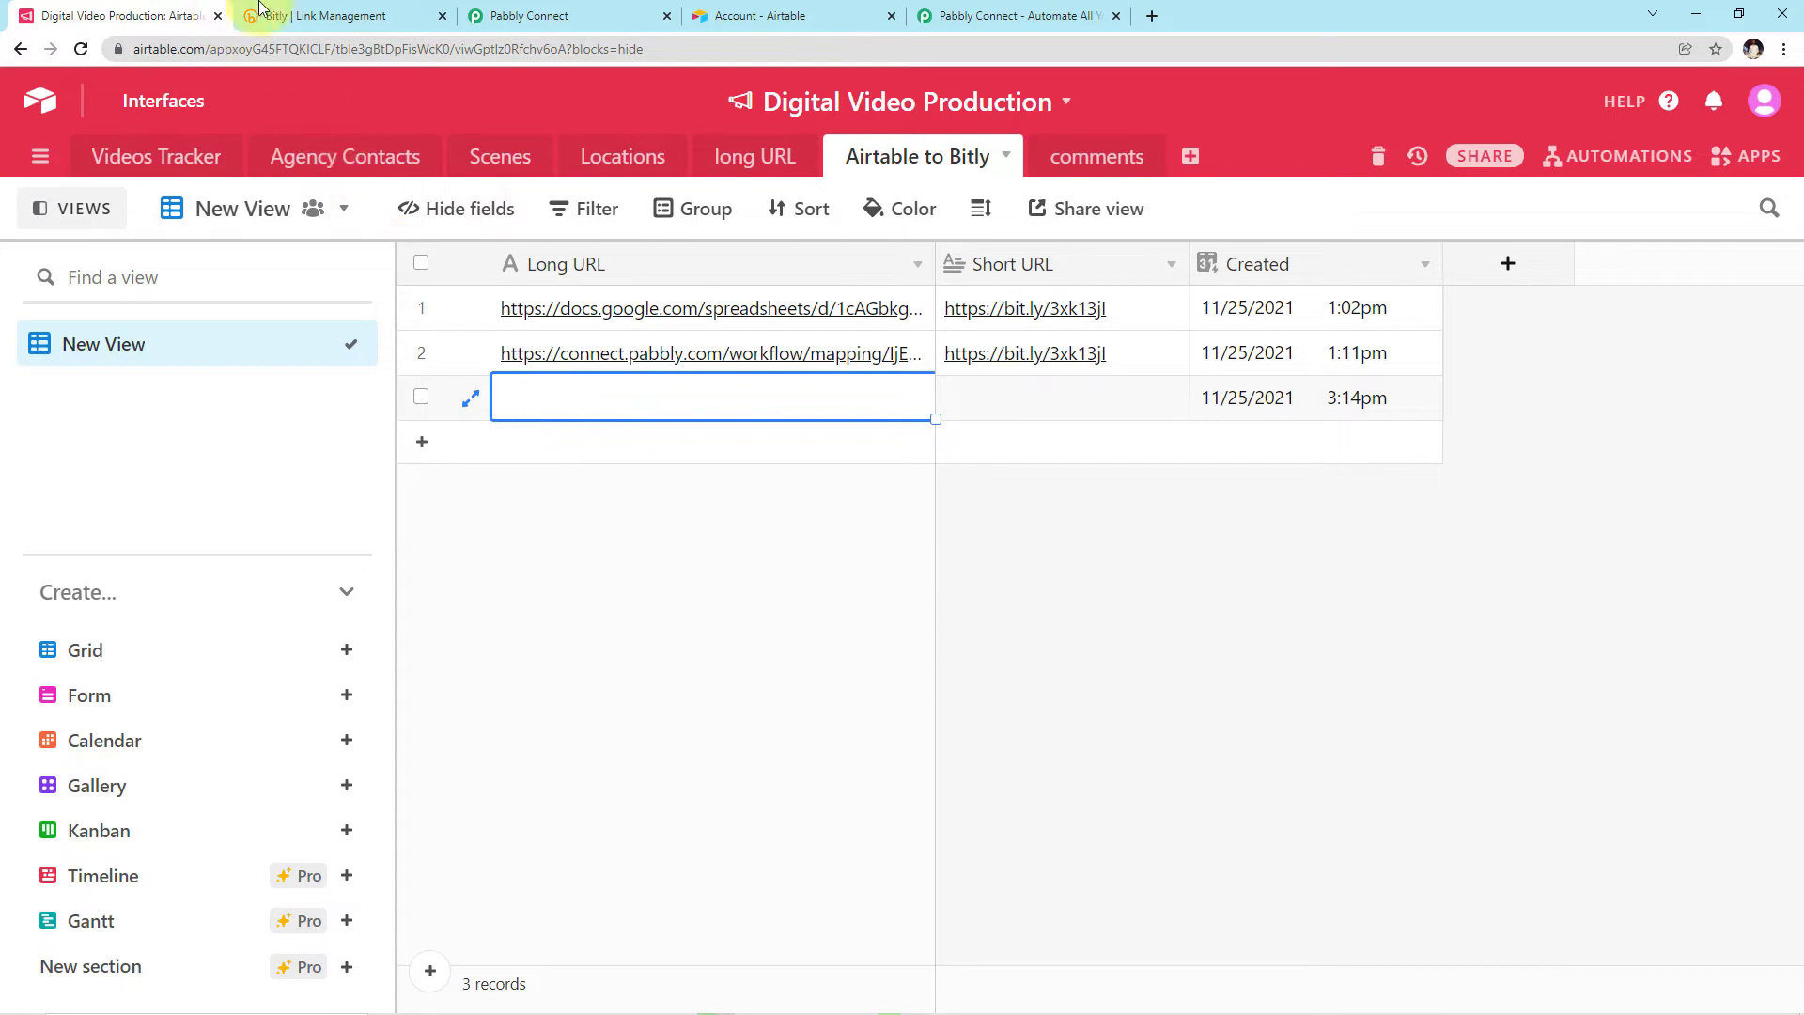
left_click(557, 14)
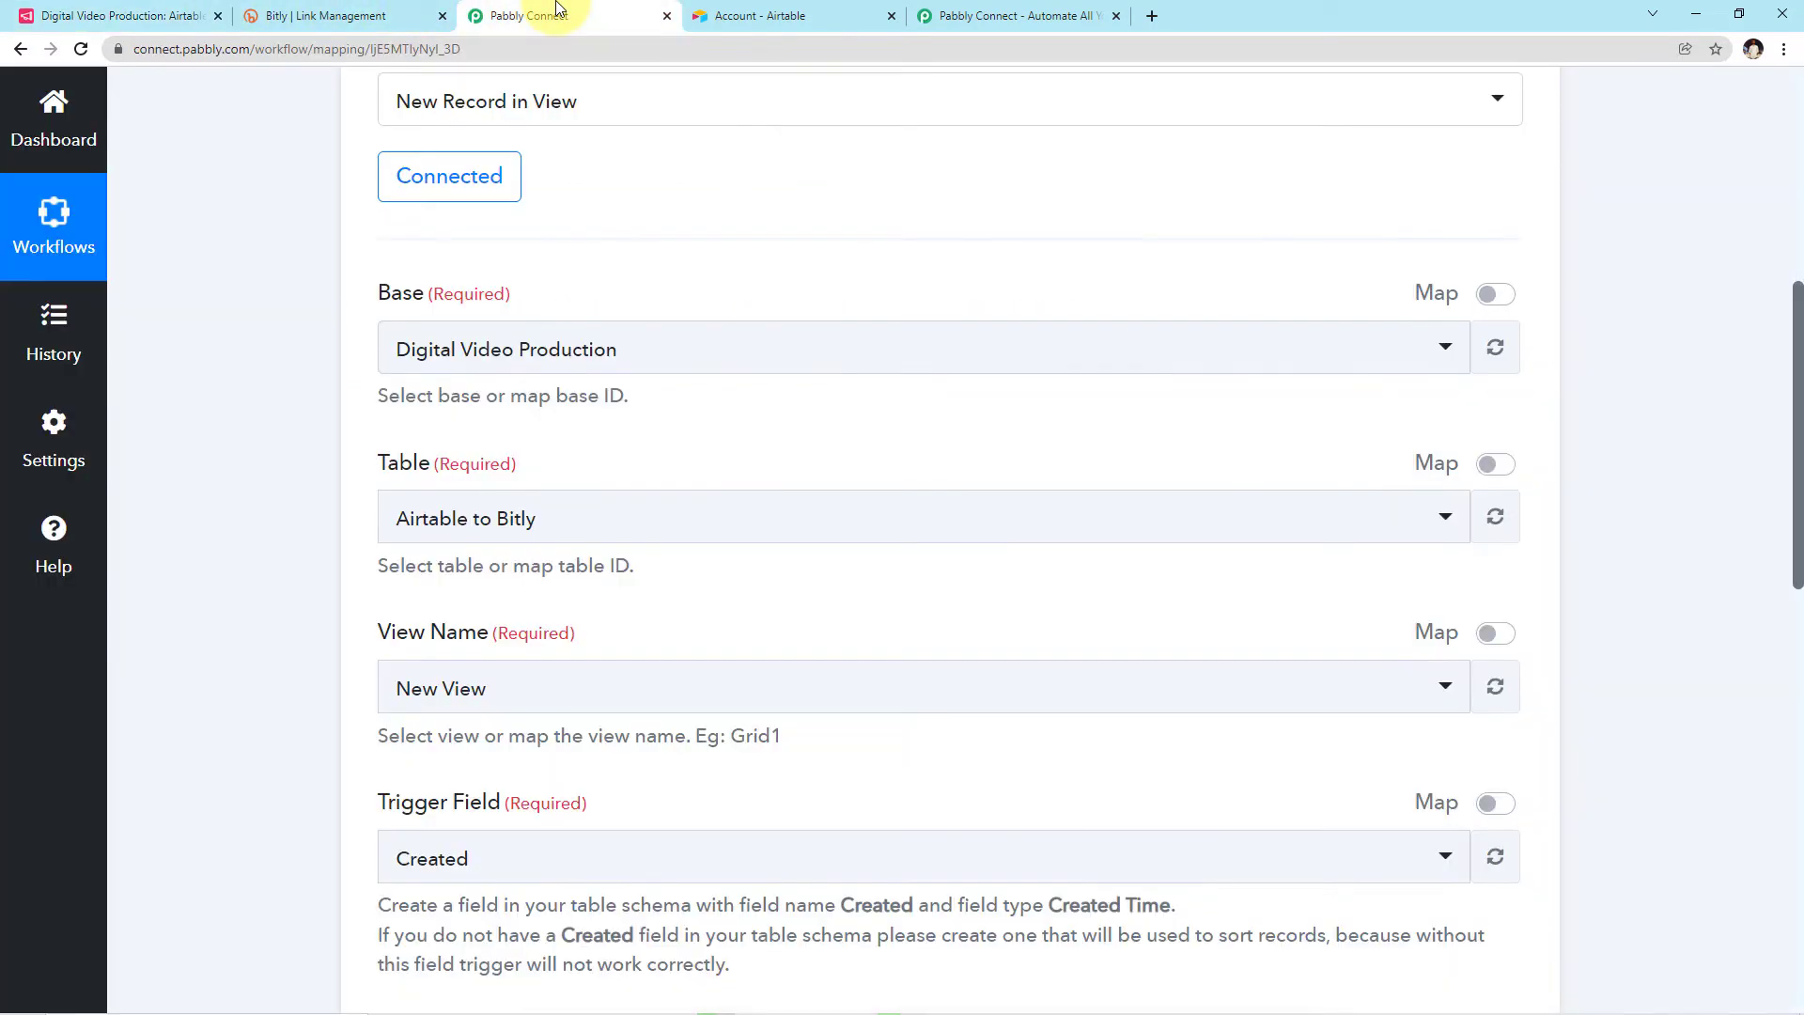
left_click(526, 49)
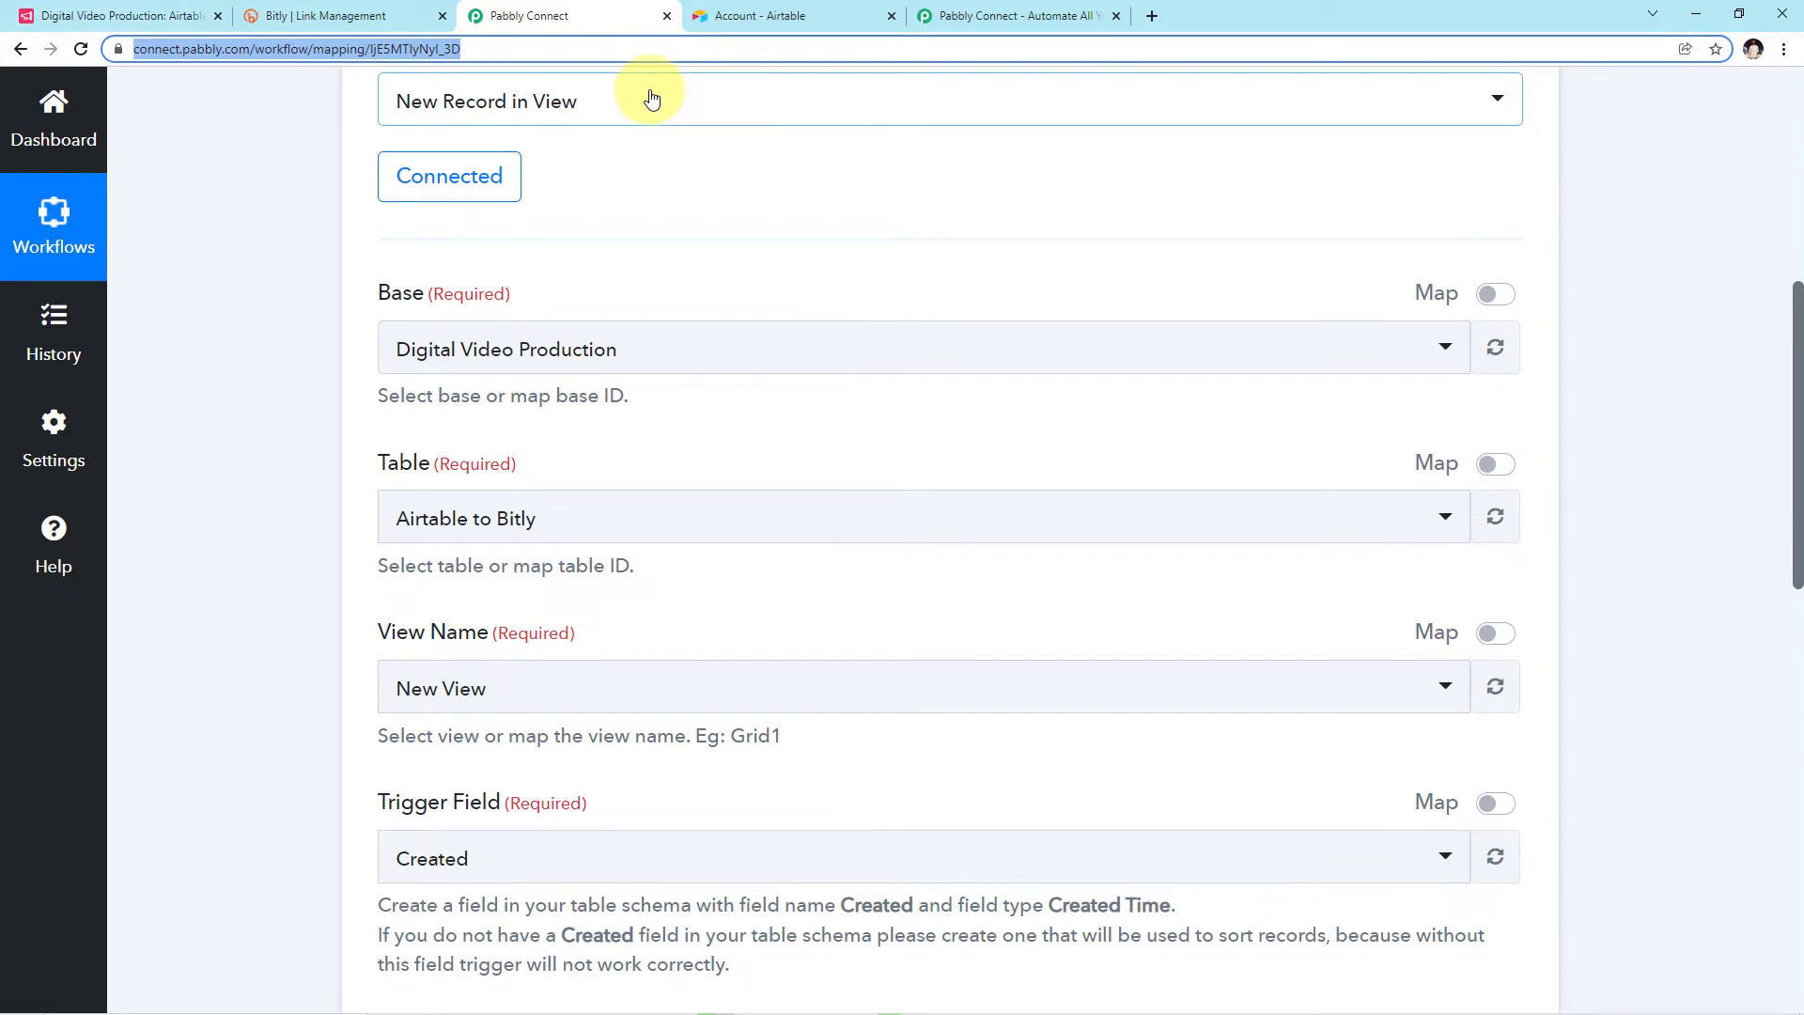
left_click(118, 11)
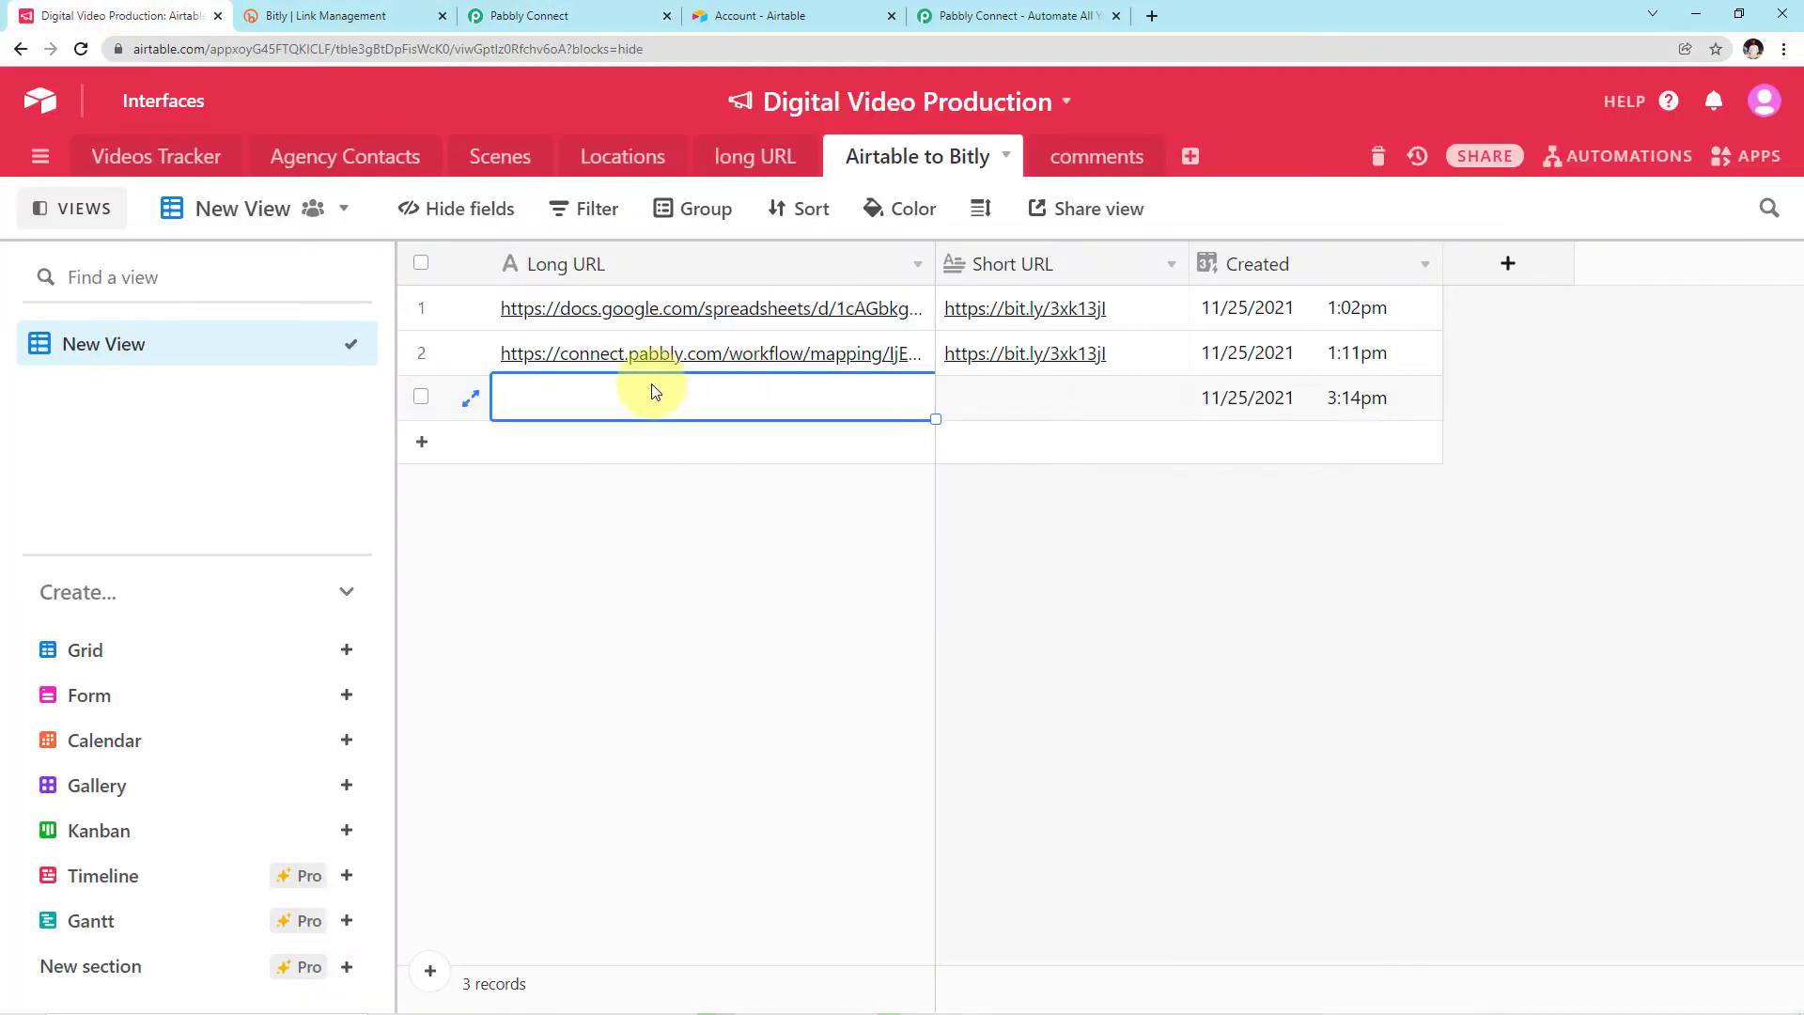
key("ctrl+v")
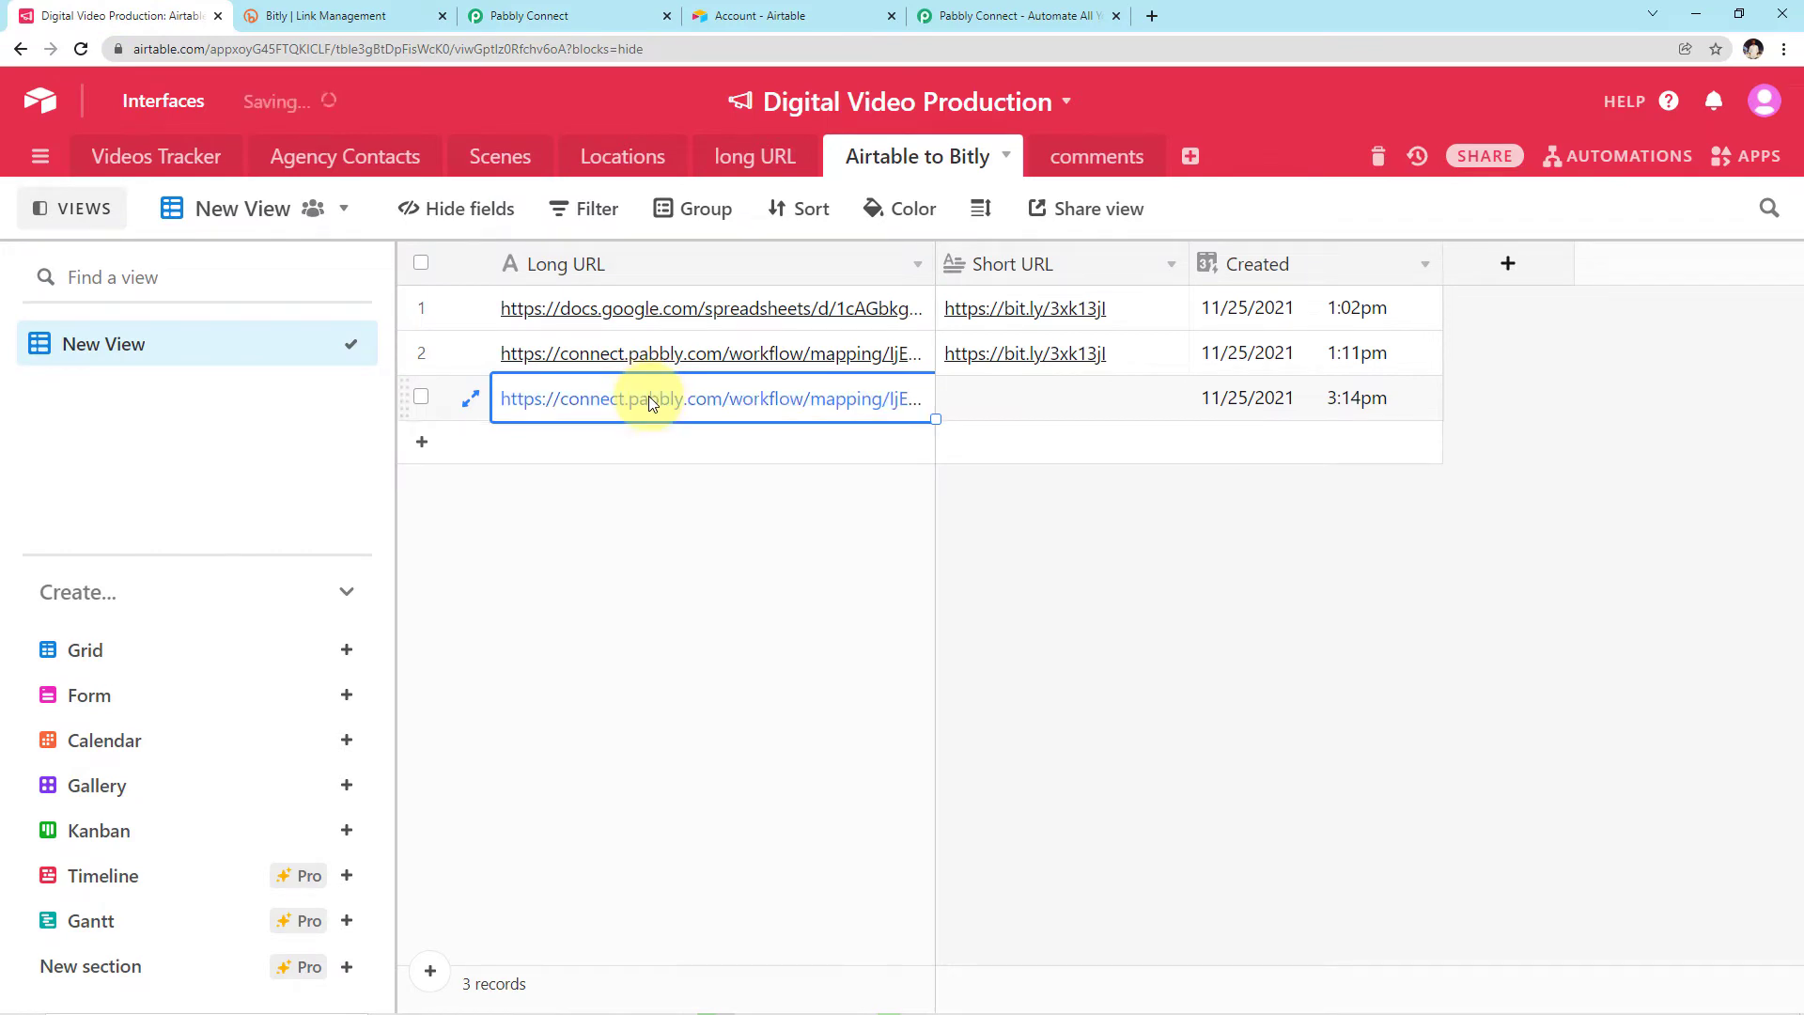
left_click(805, 594)
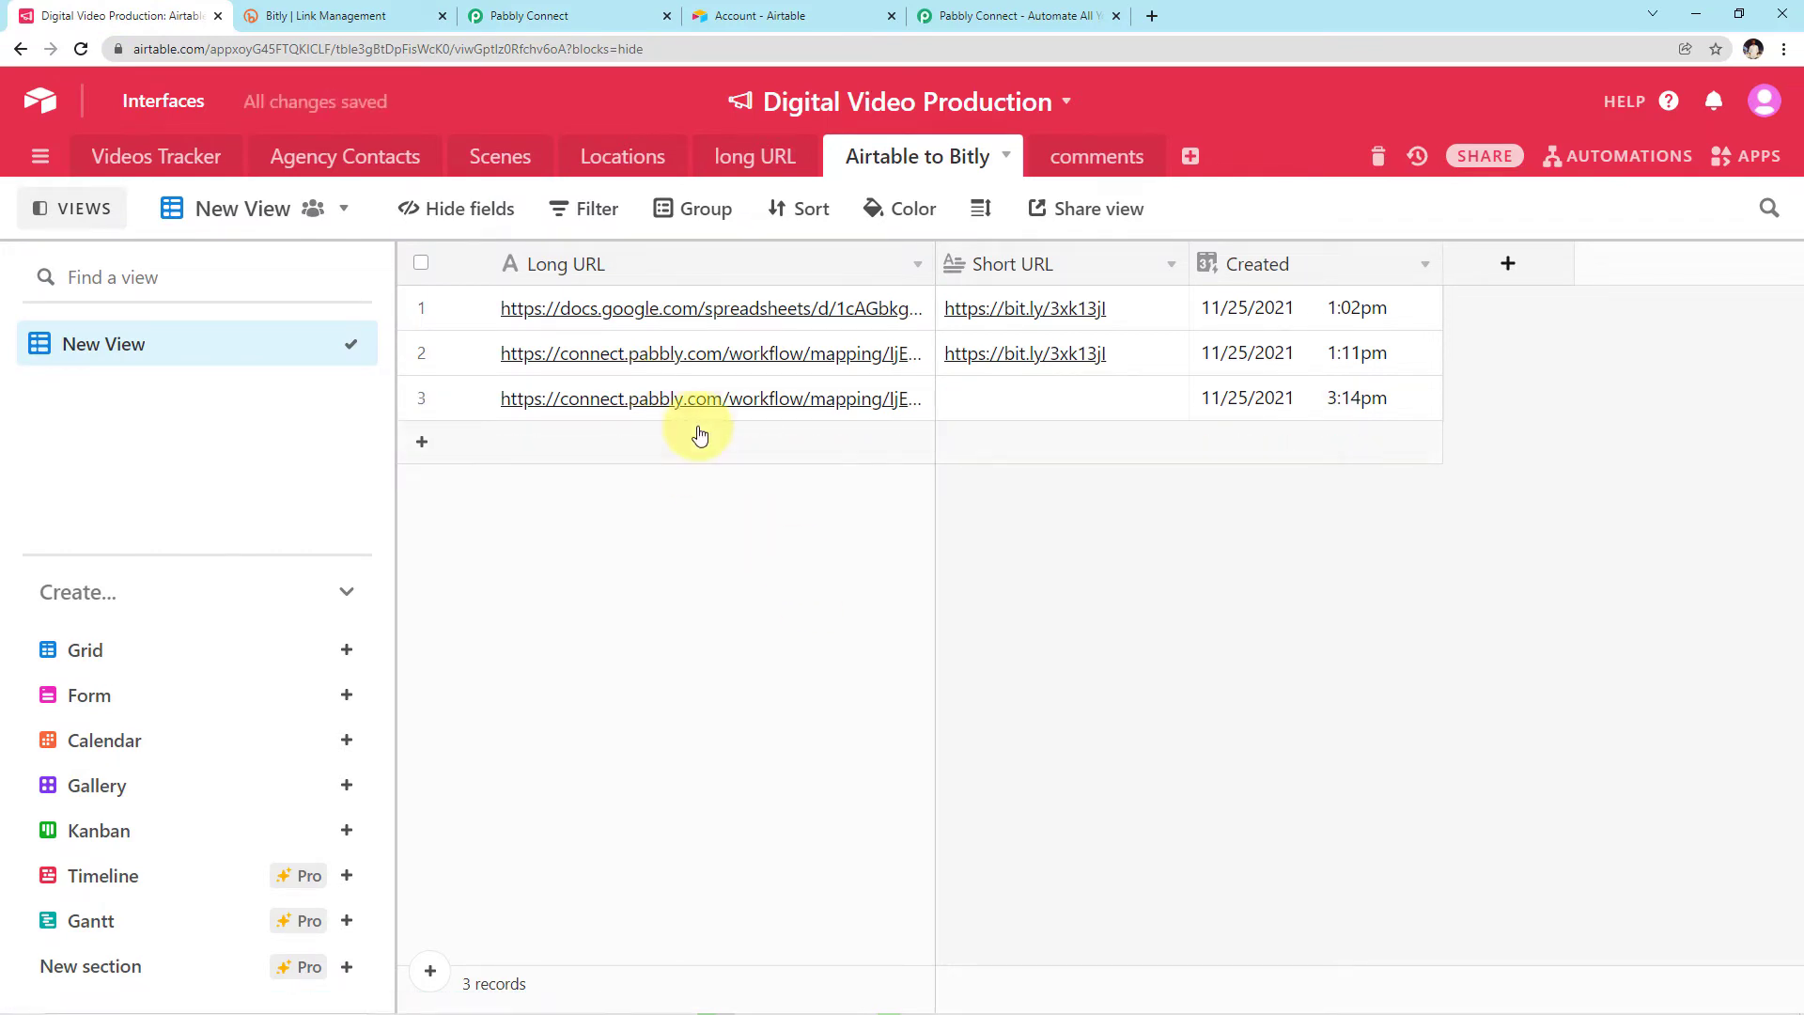
Step: Save the Airtable trigger in Pabbly Connect, send a test request and review the received record's fields
left_click(495, 12)
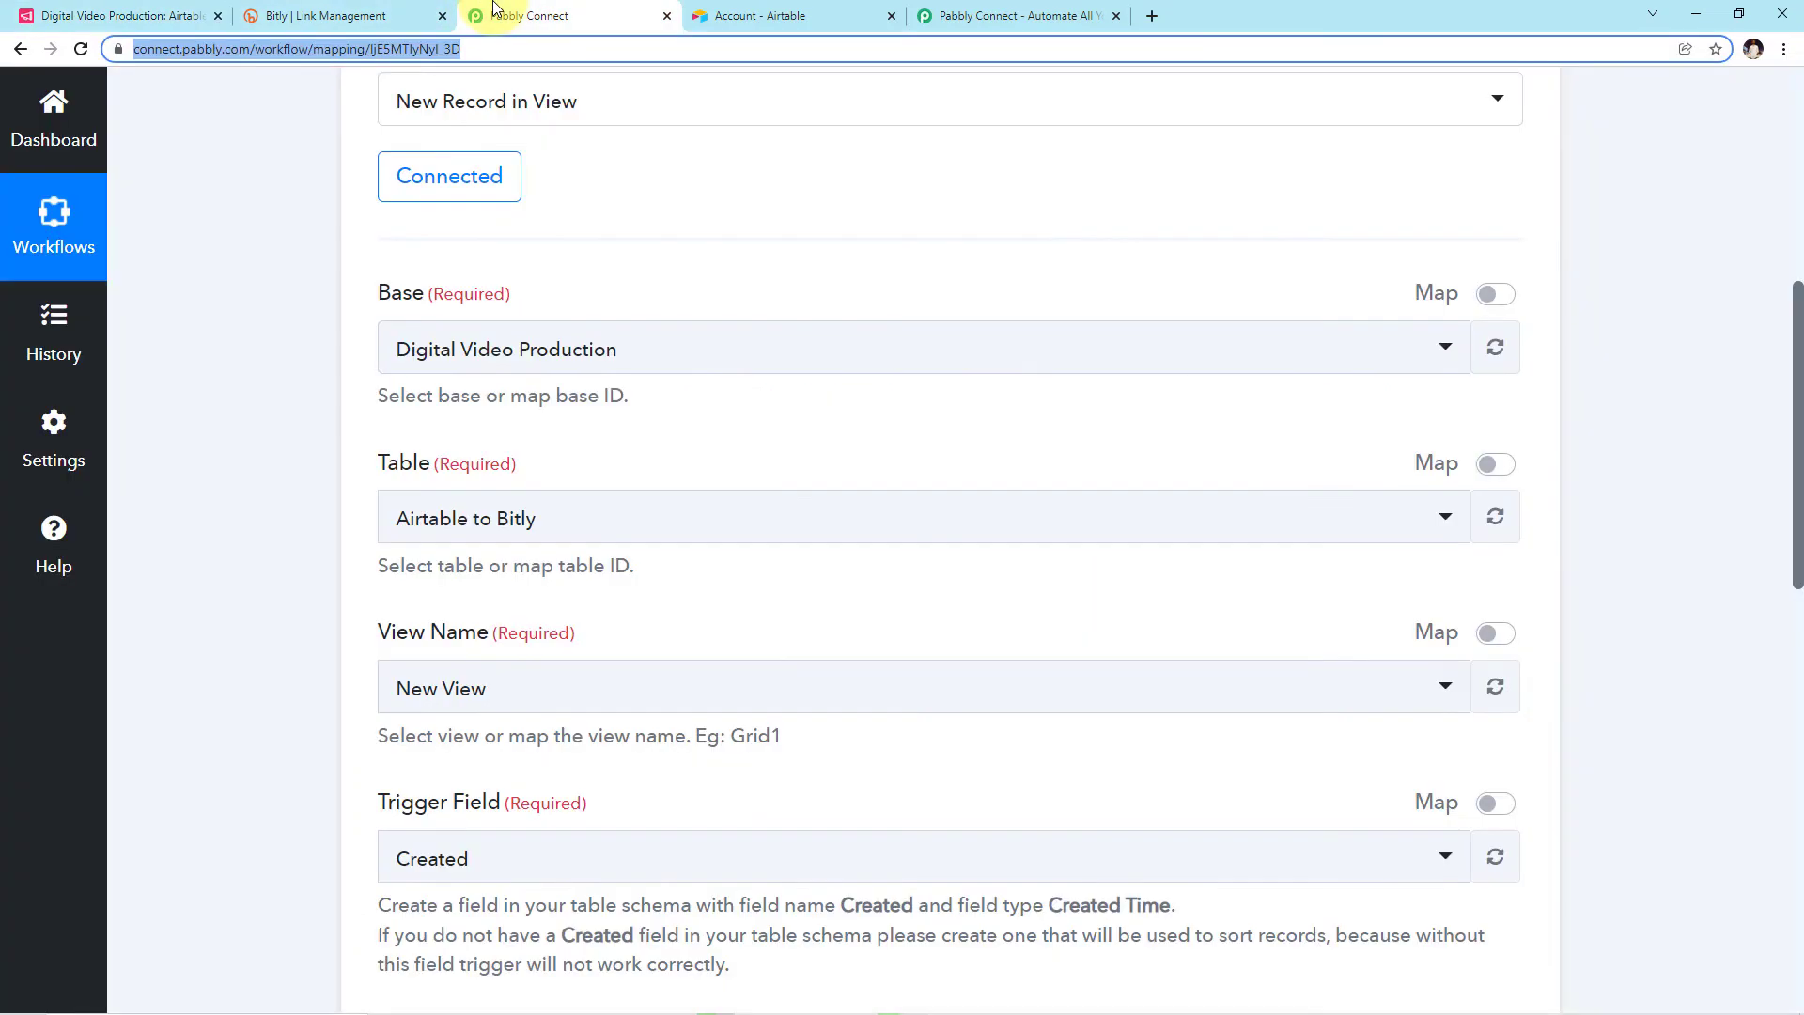
scroll(692, 414, "down", 3)
scroll(693, 416, "down", 3)
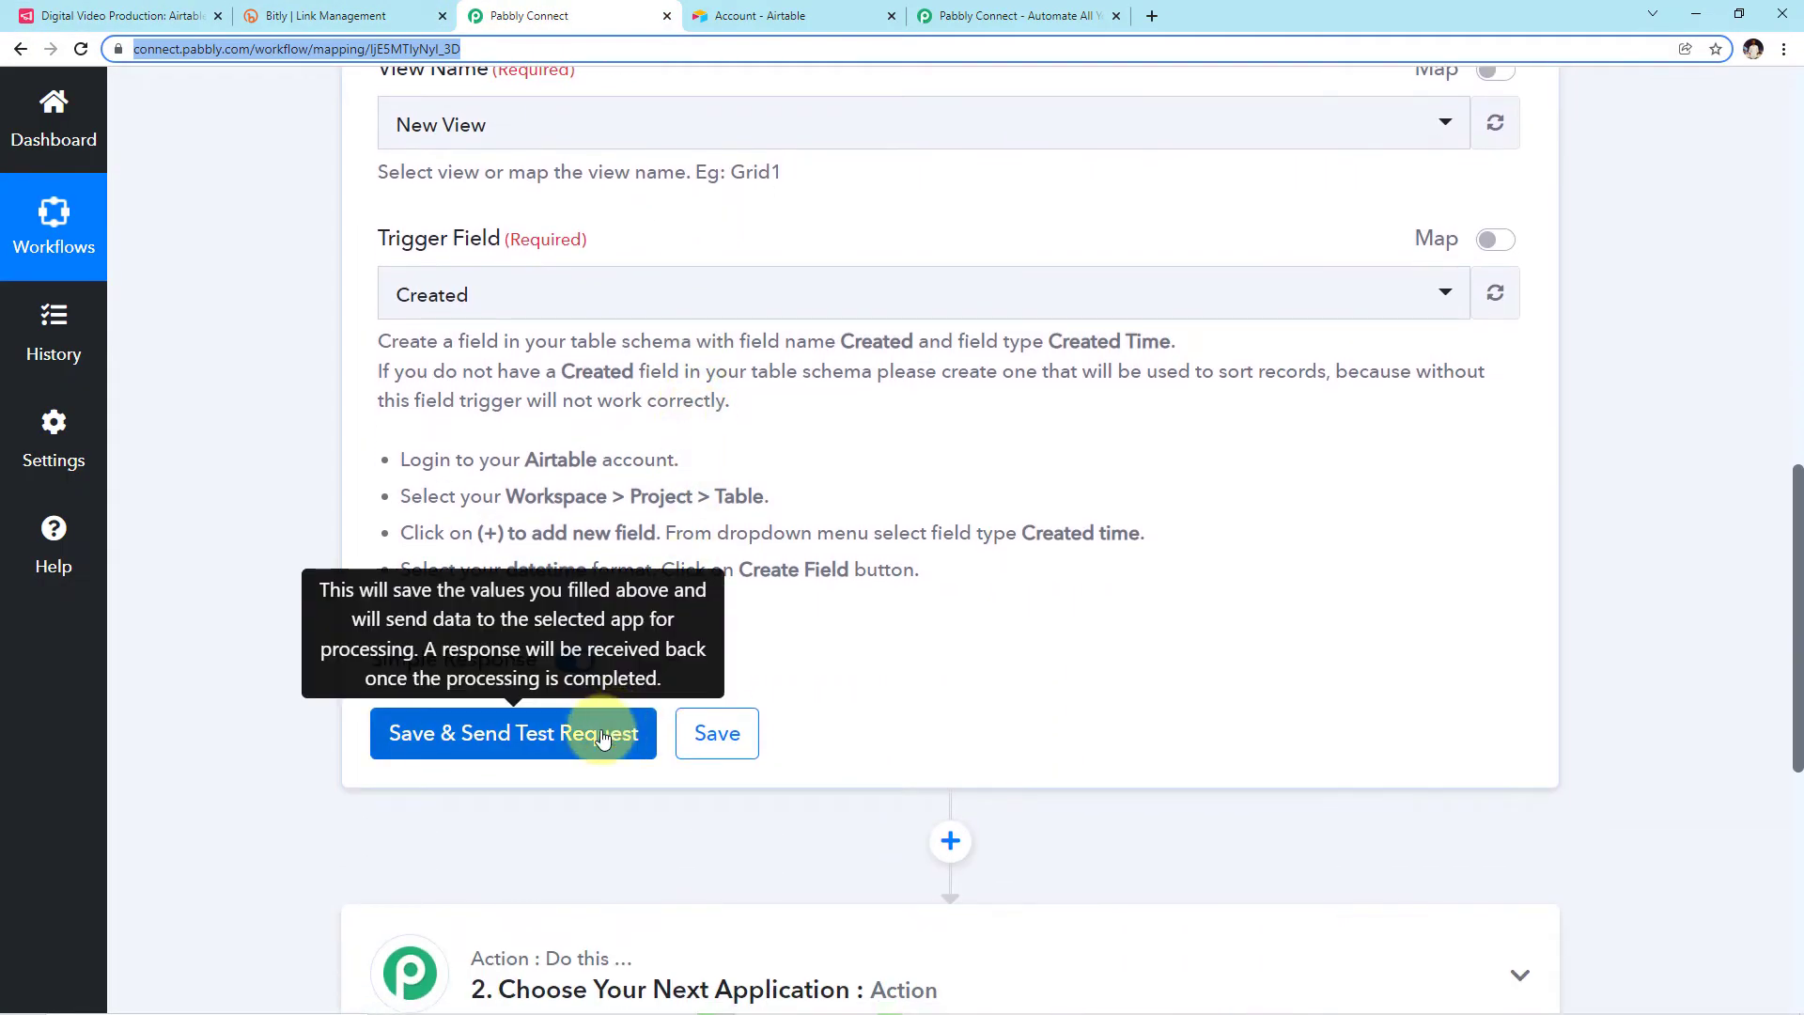
left_click(602, 738)
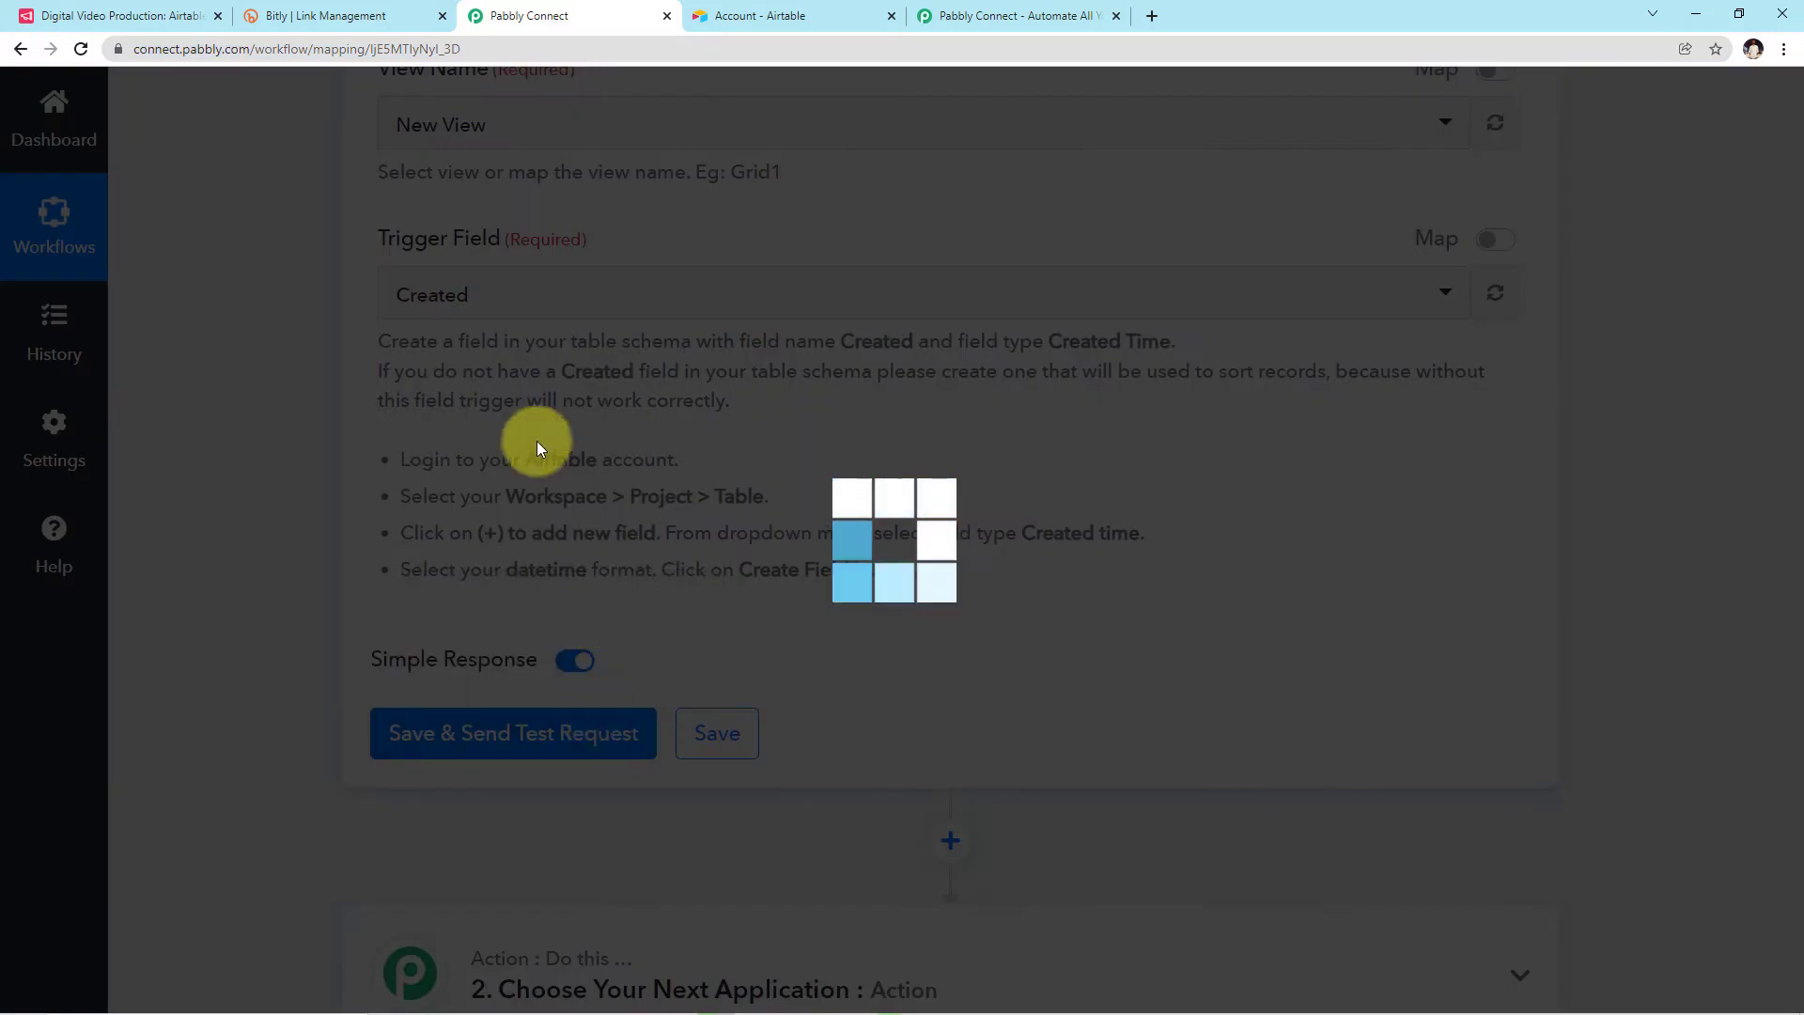
scroll(989, 692, "down", 4)
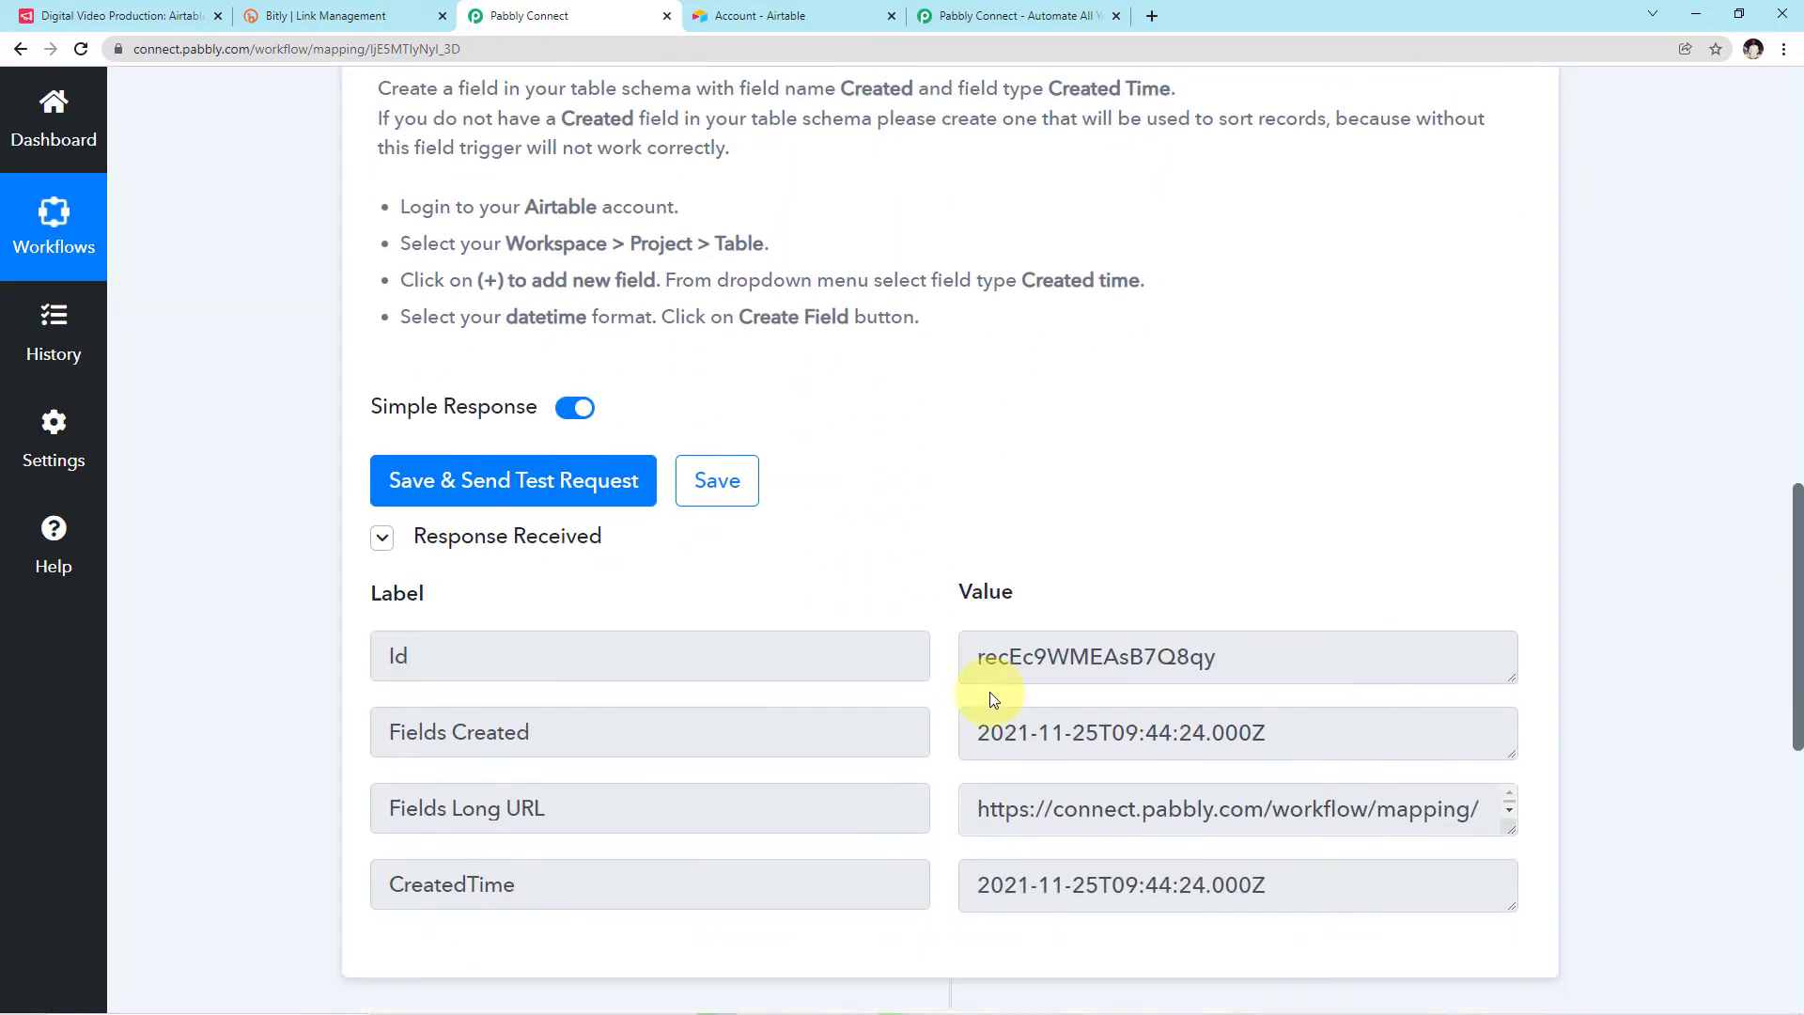
scroll(1383, 676, "down", 1)
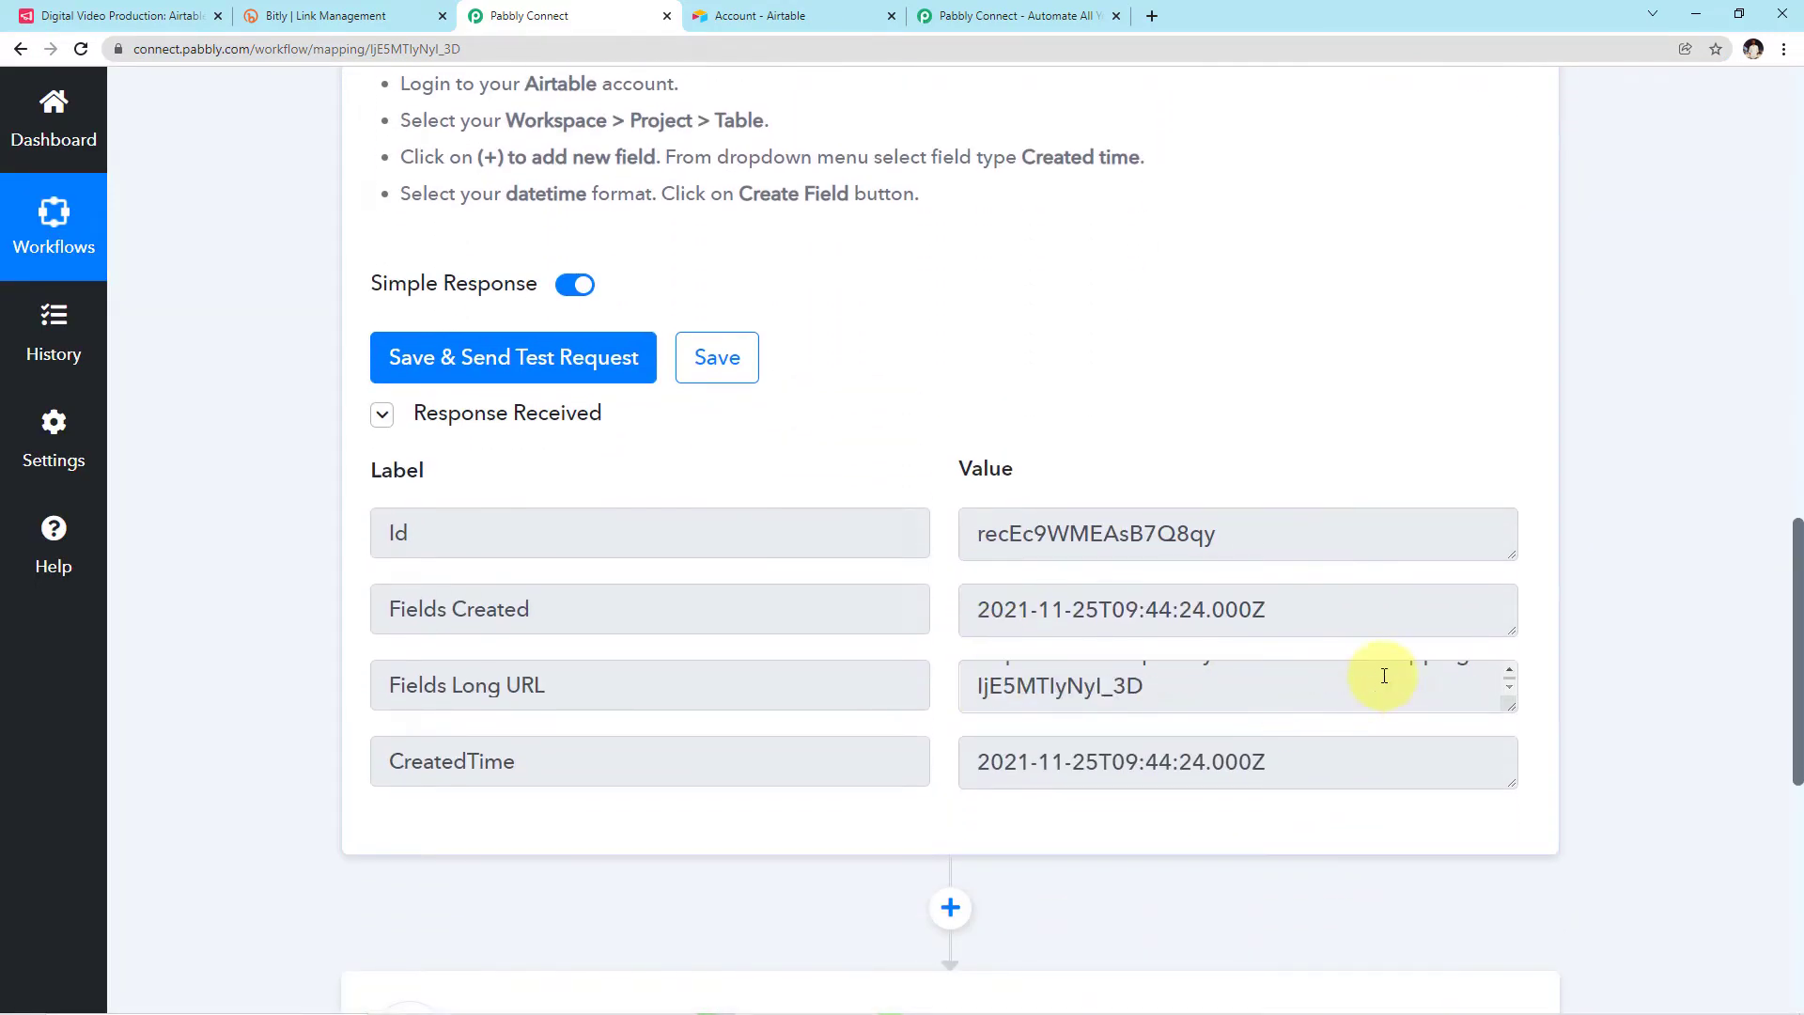
scroll(1337, 694, "up", 1)
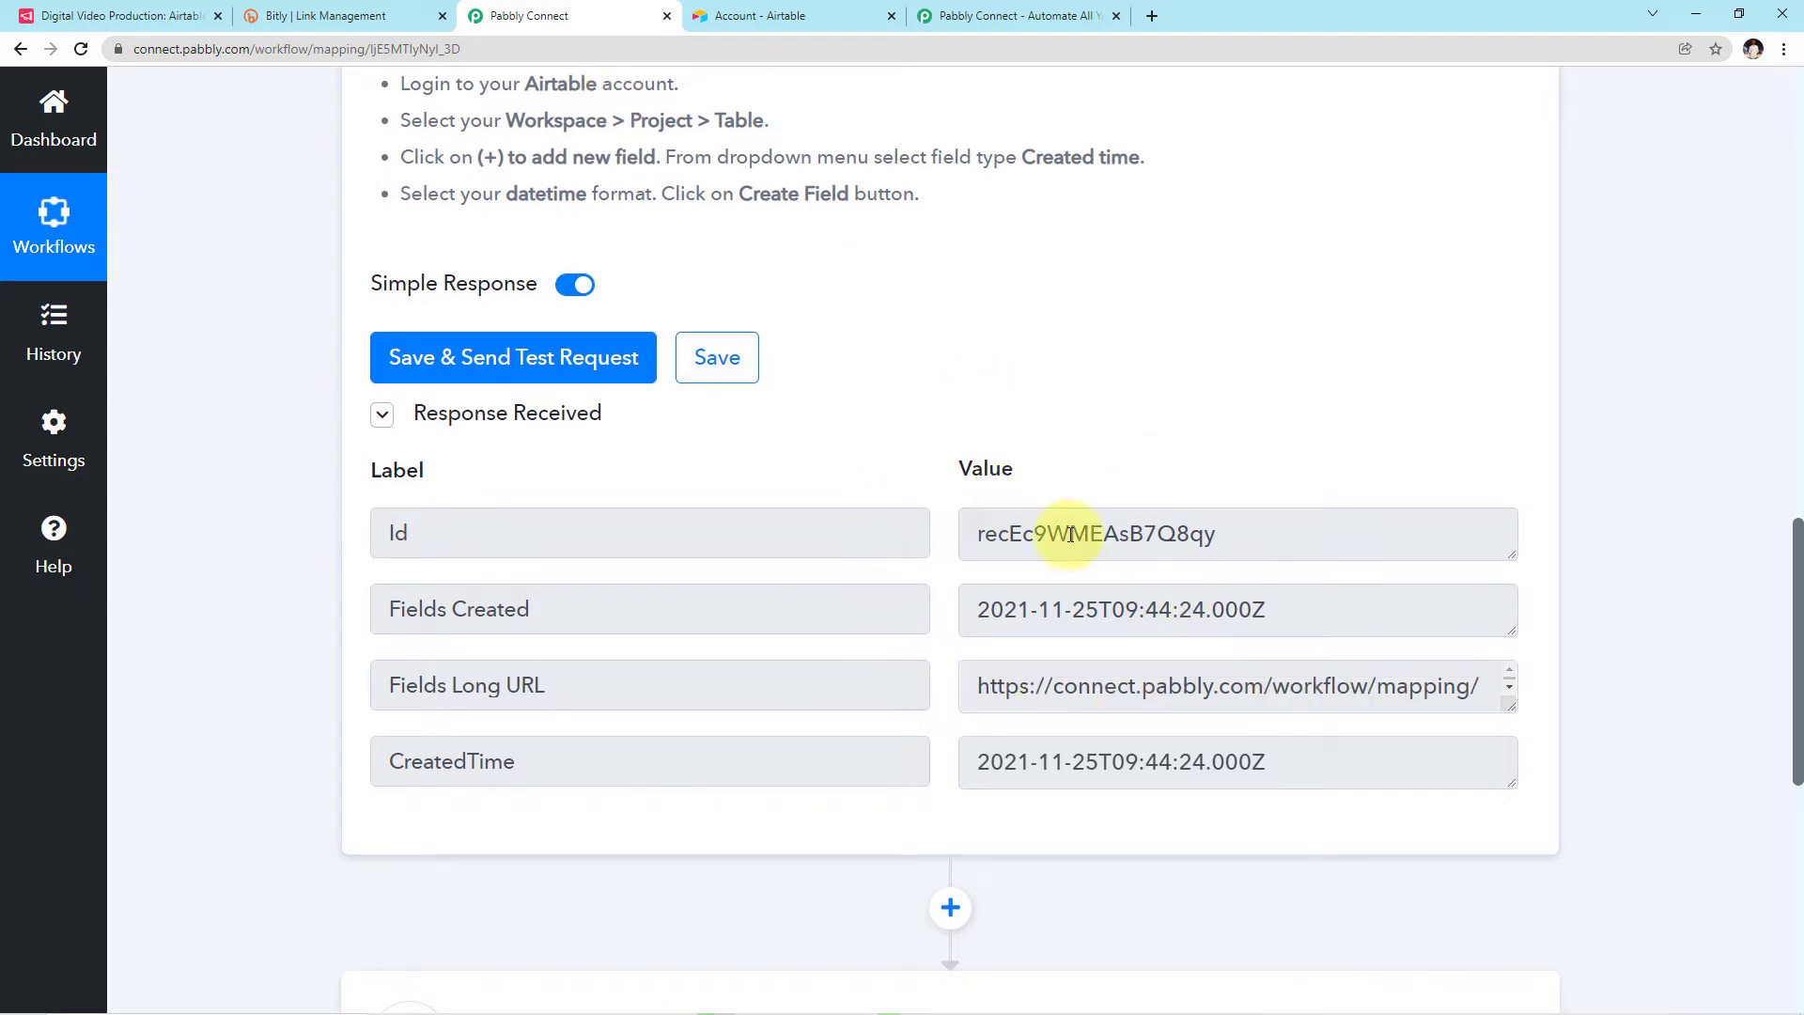
scroll(1078, 519, "up", 6)
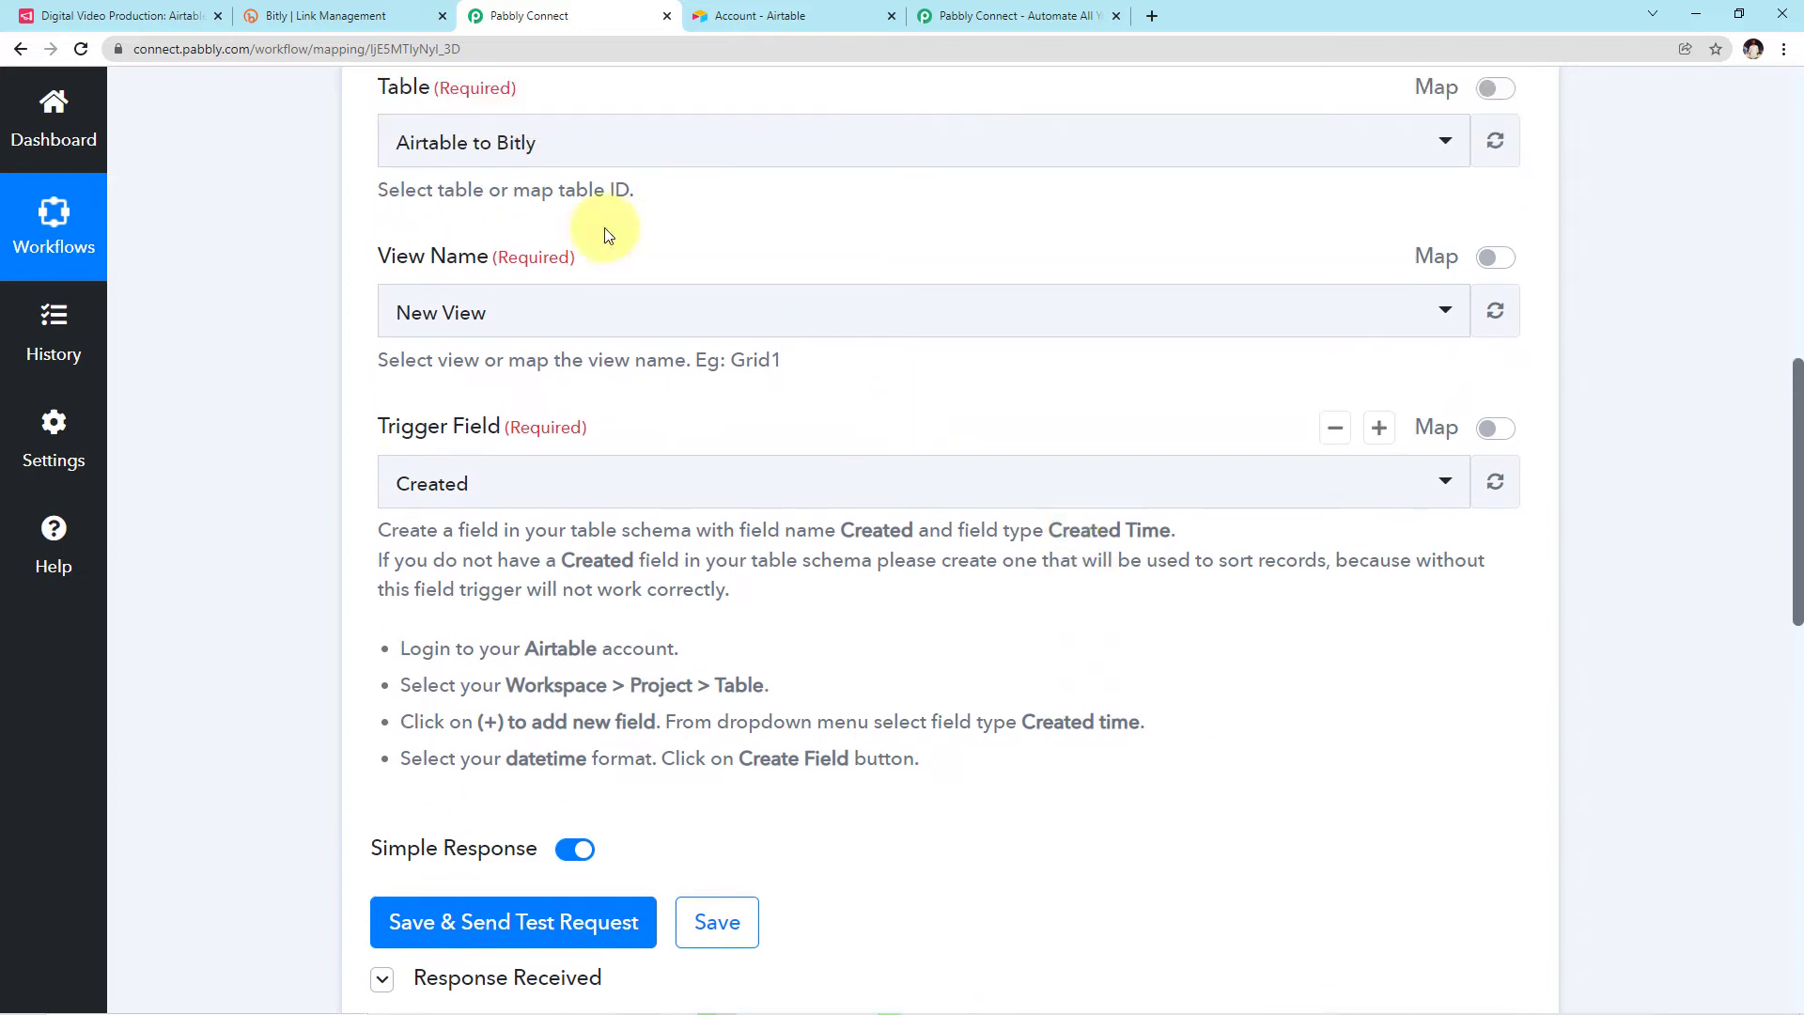
Step: Switch to Airtable, go to the home page listing all bases and create a new workspace
left_click(181, 11)
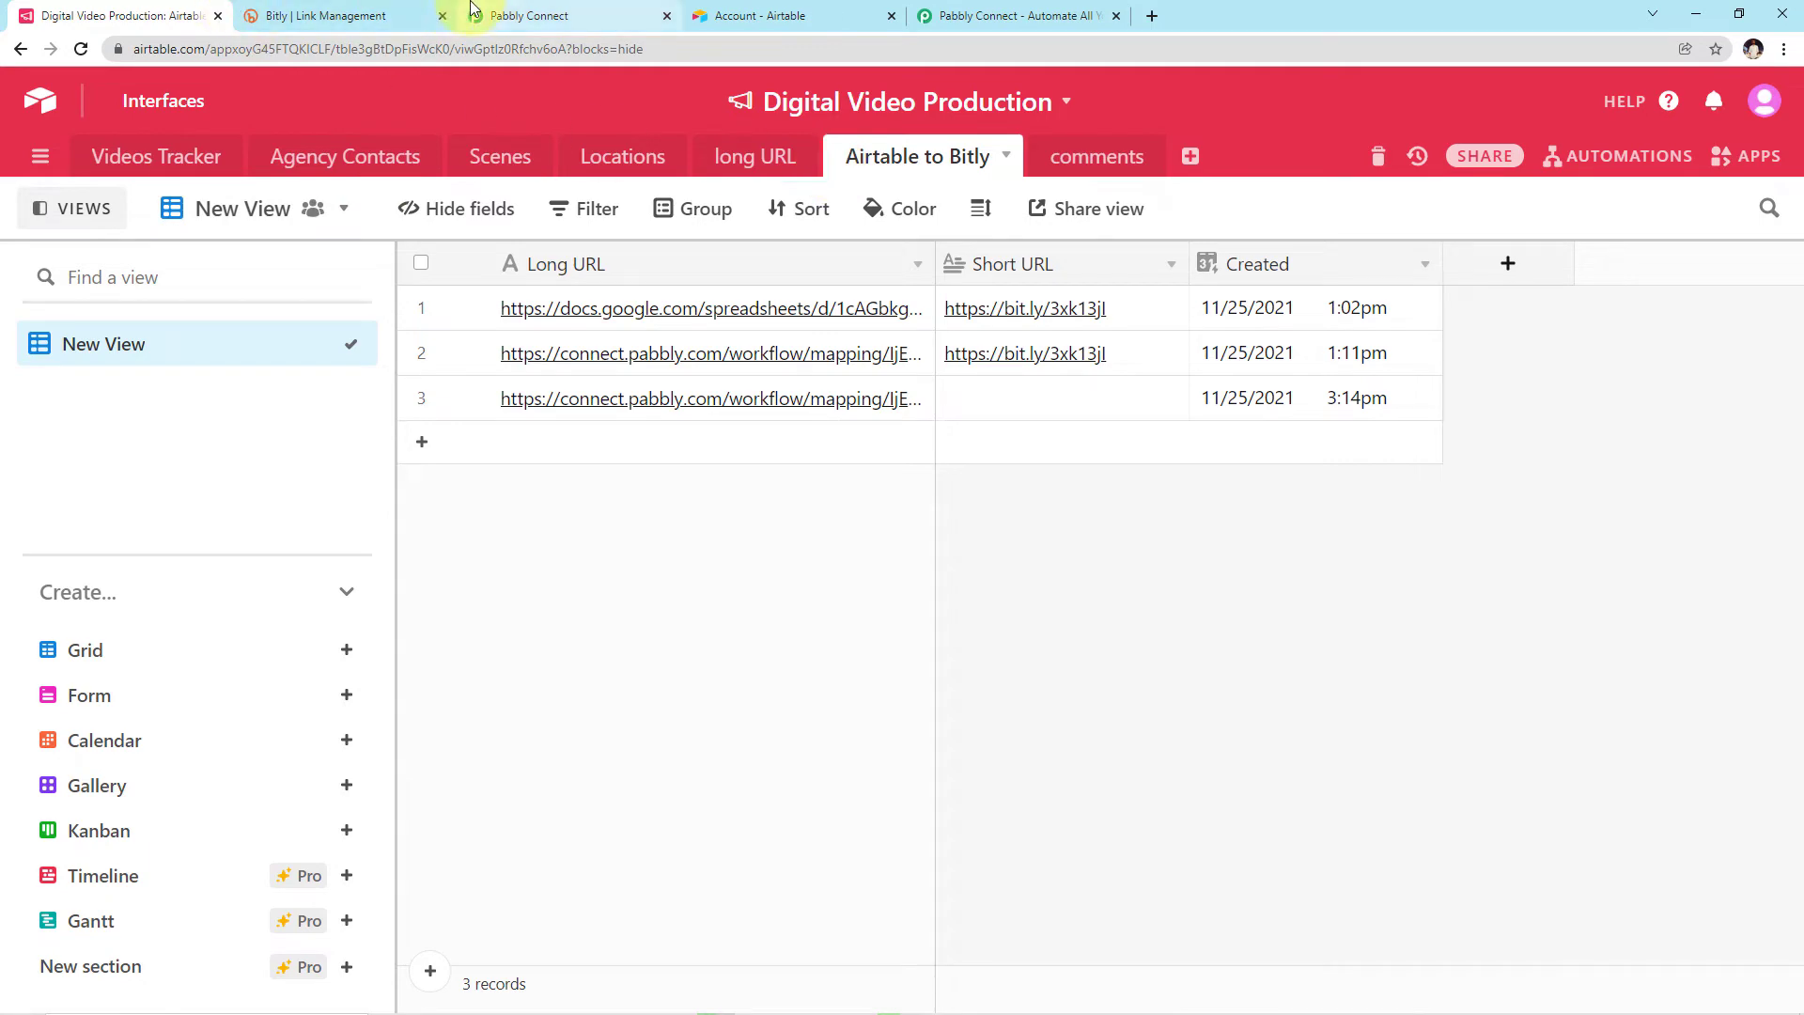
left_click(526, 15)
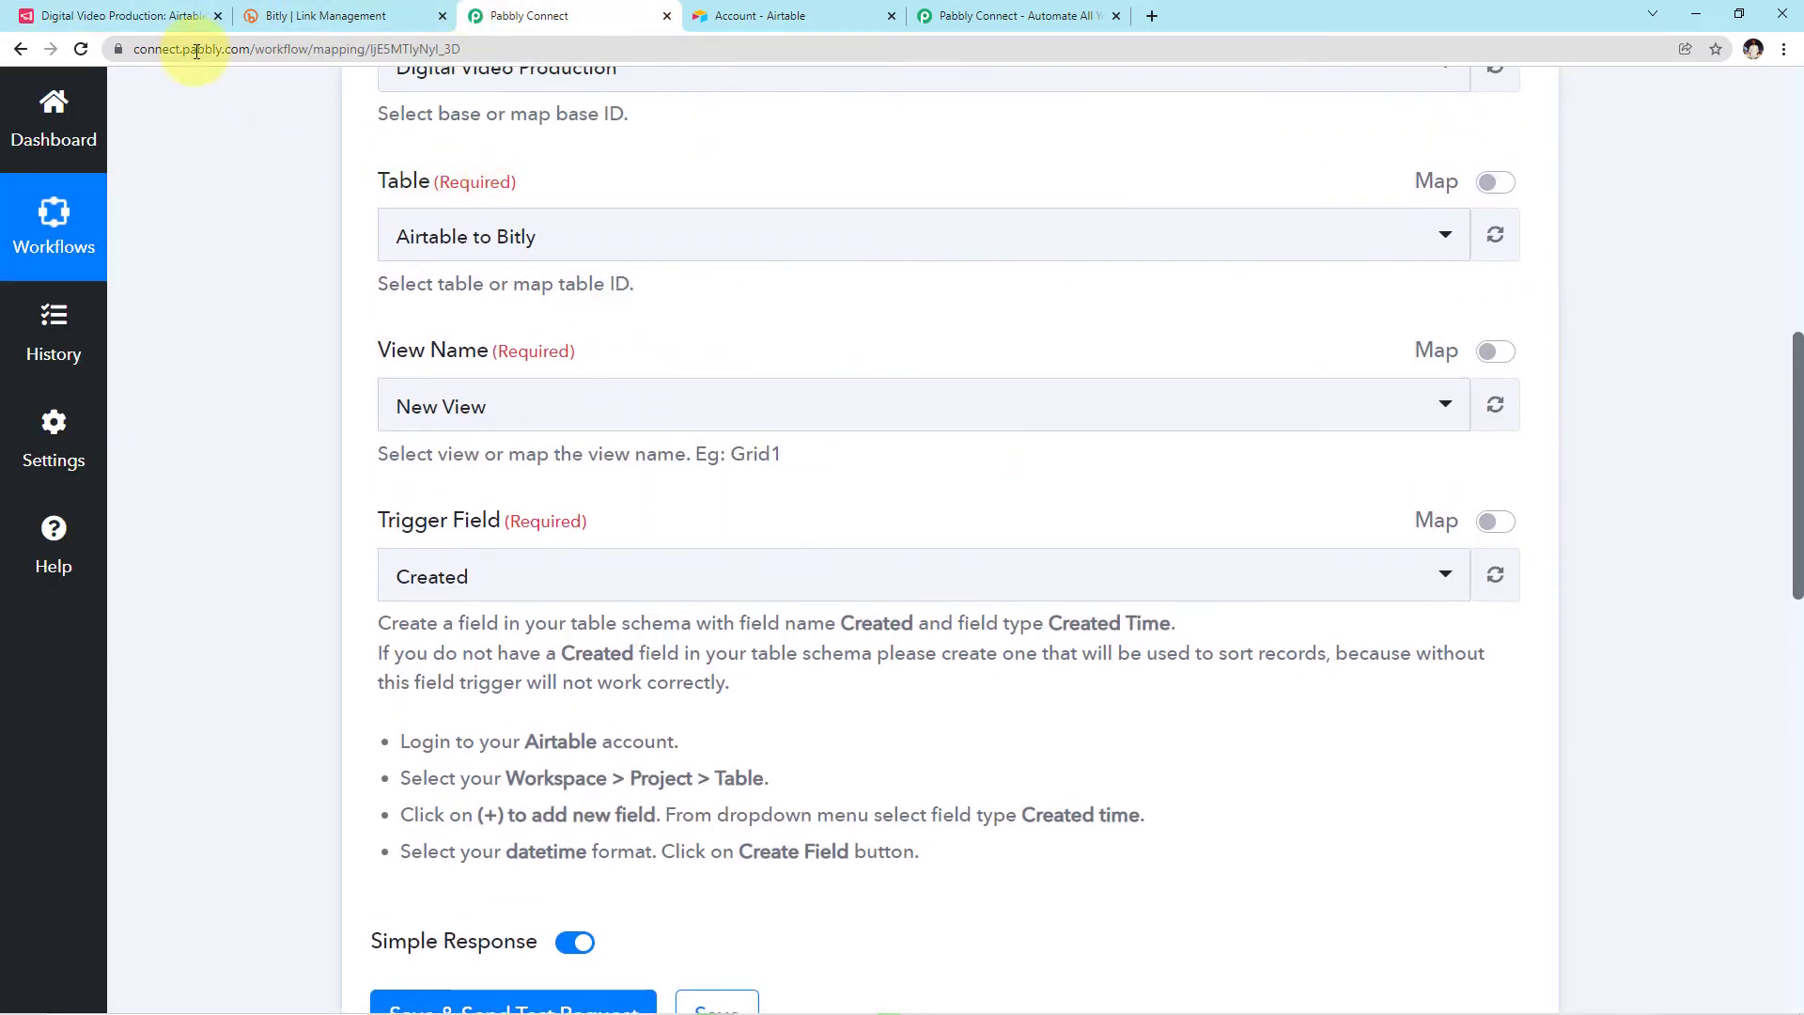
left_click(118, 16)
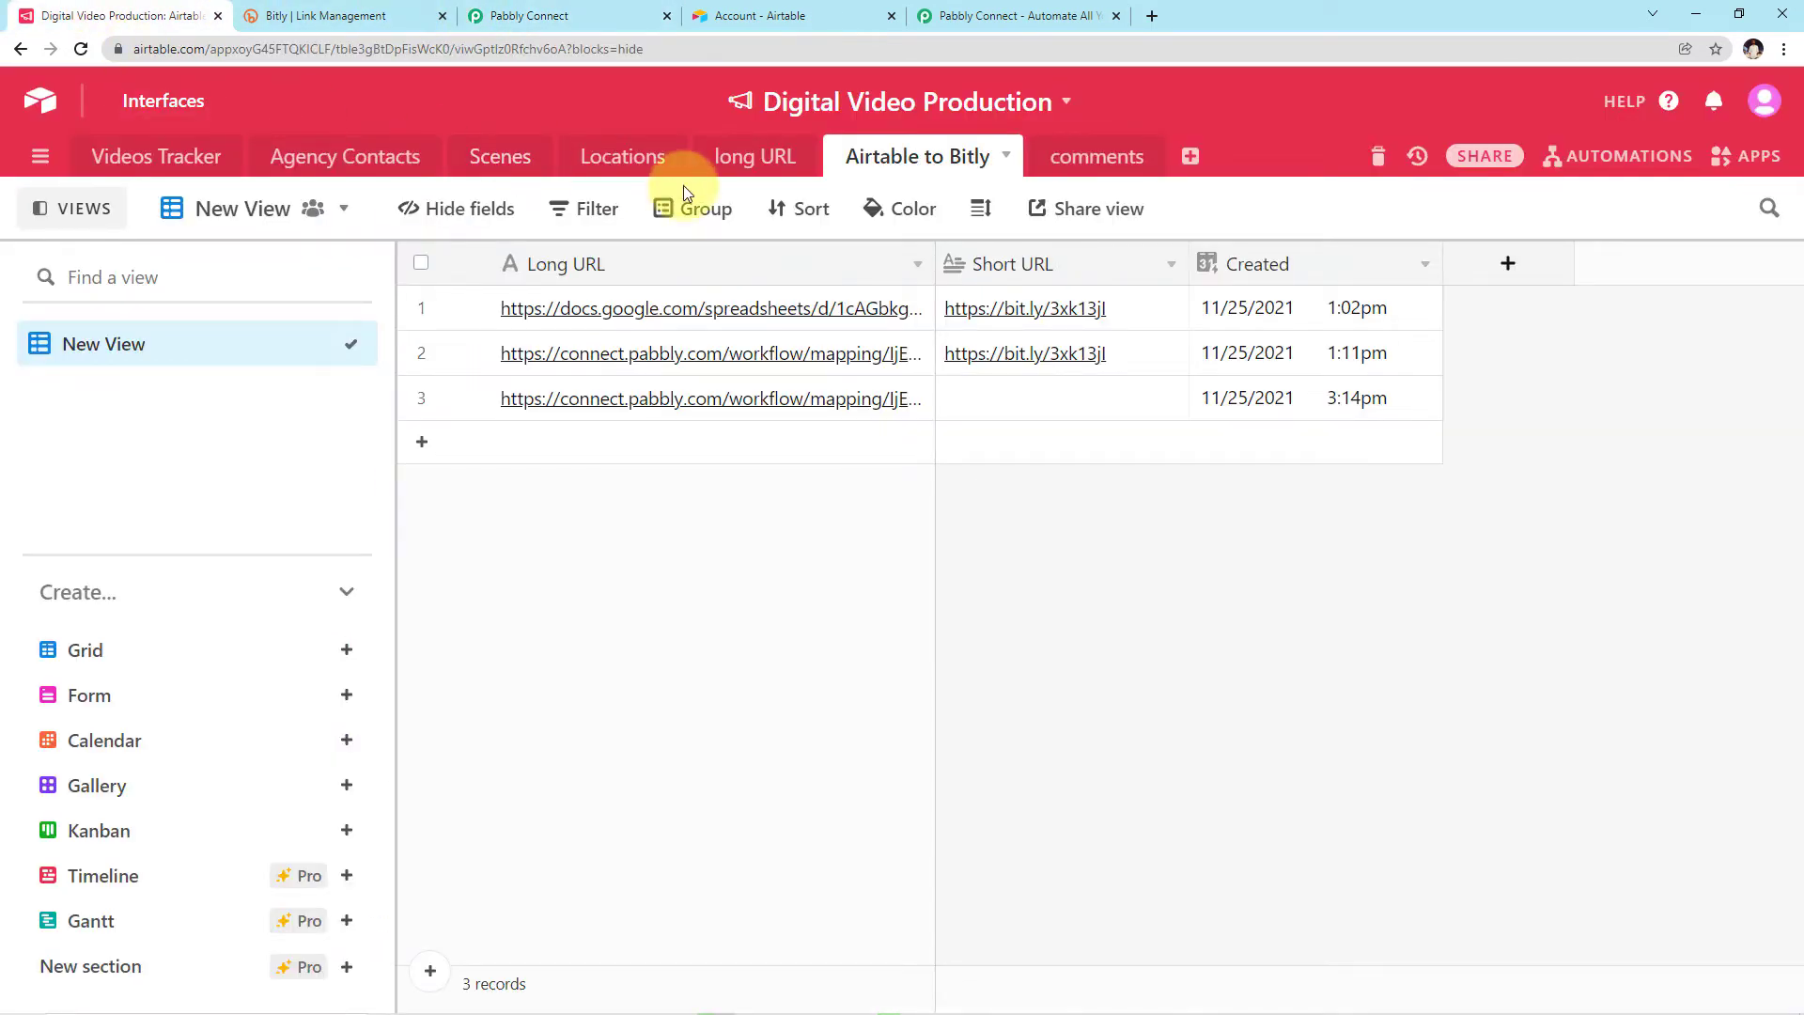
left_click(40, 105)
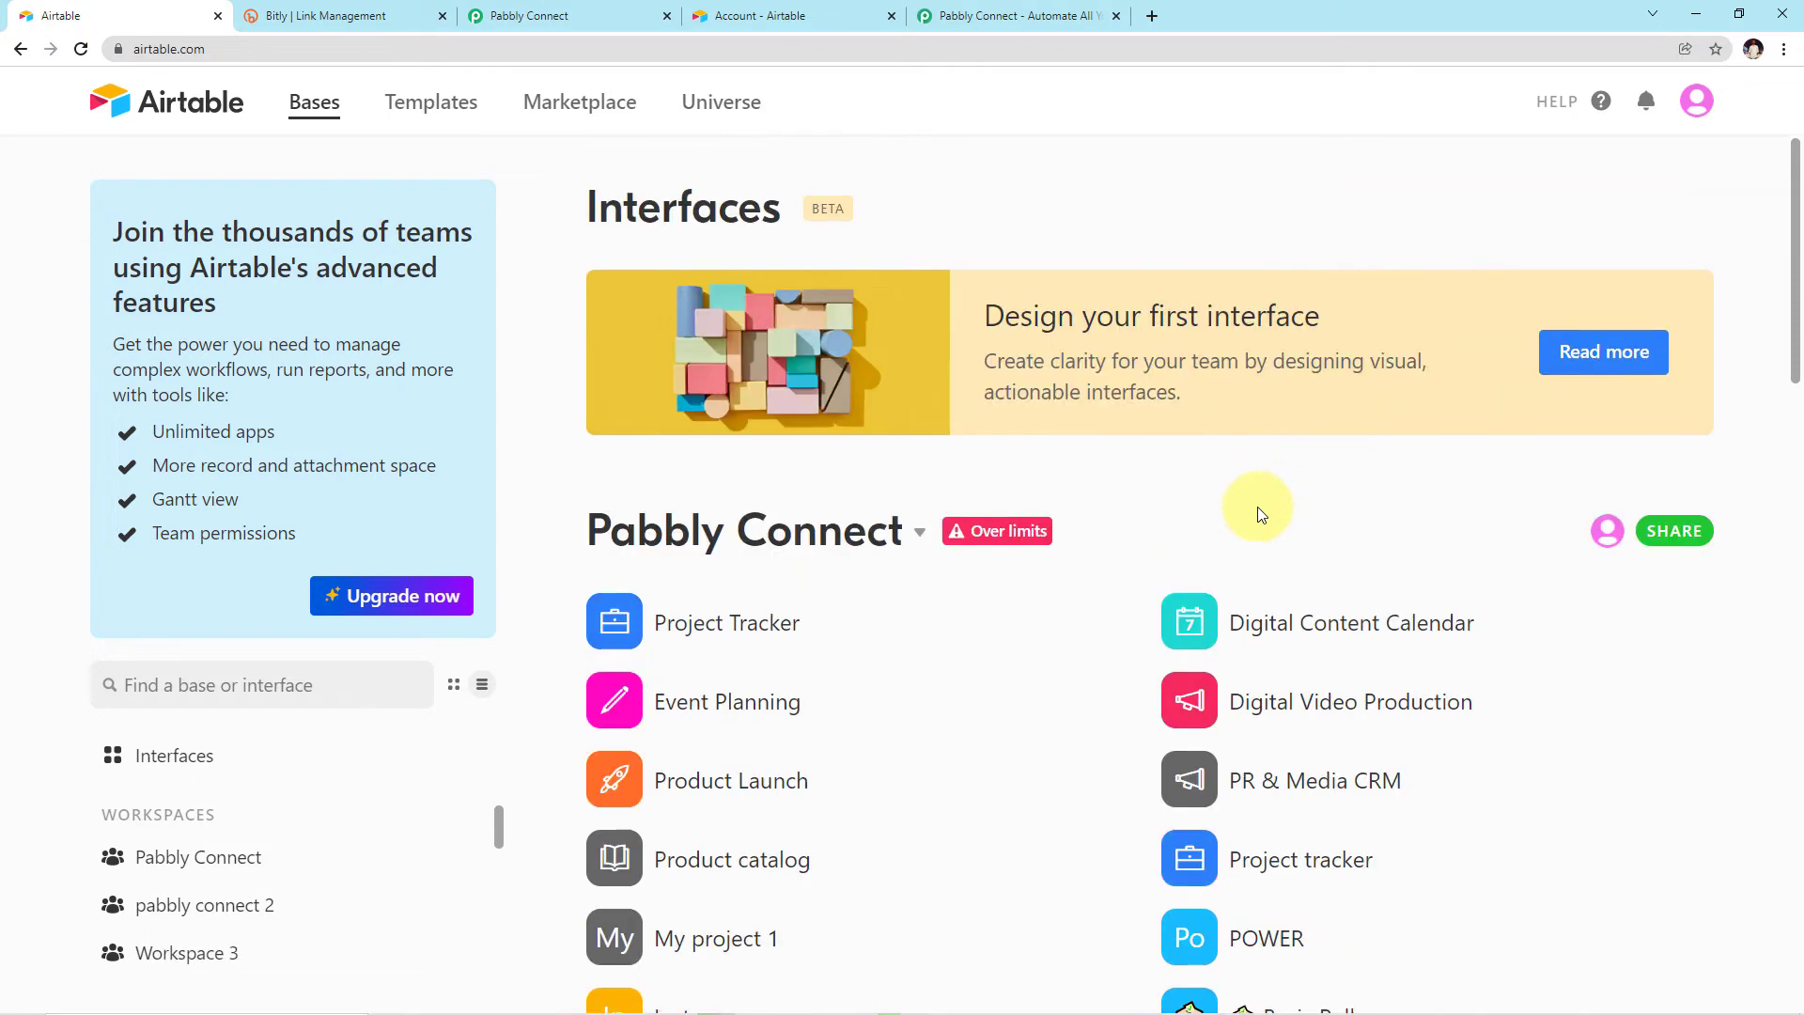
scroll(1258, 507, "down", 9)
scroll(1258, 549, "down", 10)
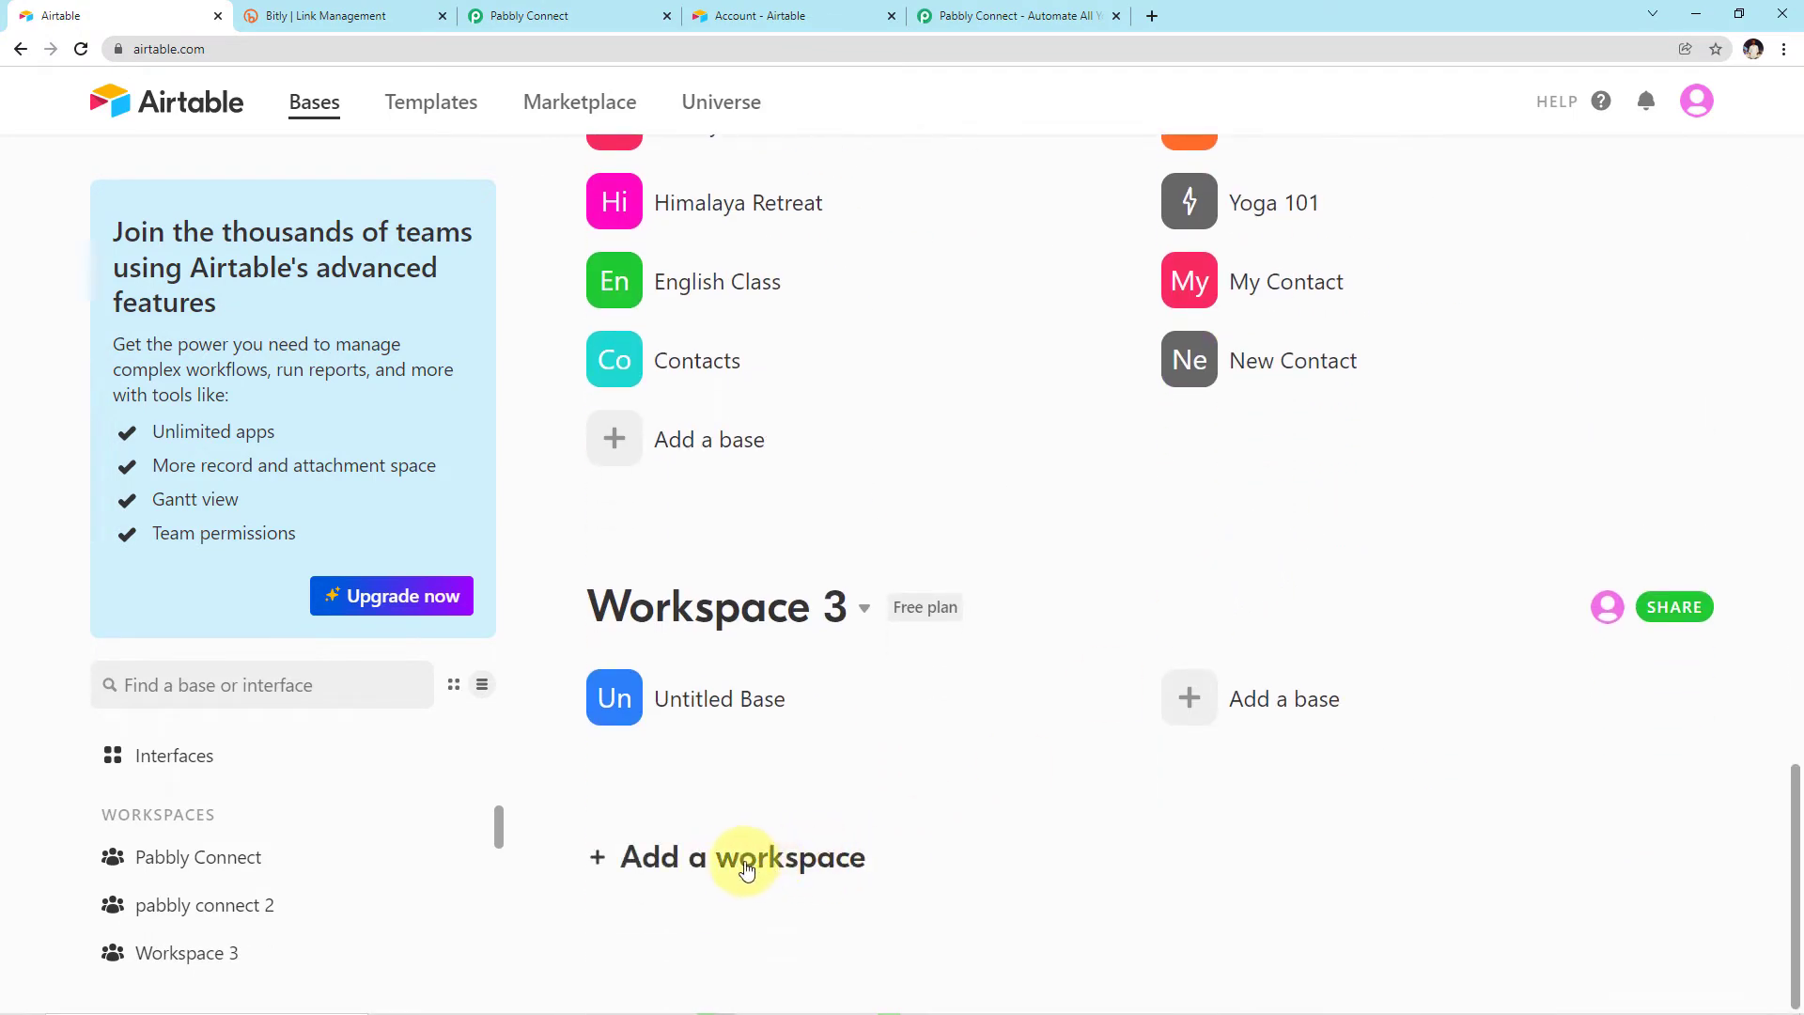
left_click(761, 868)
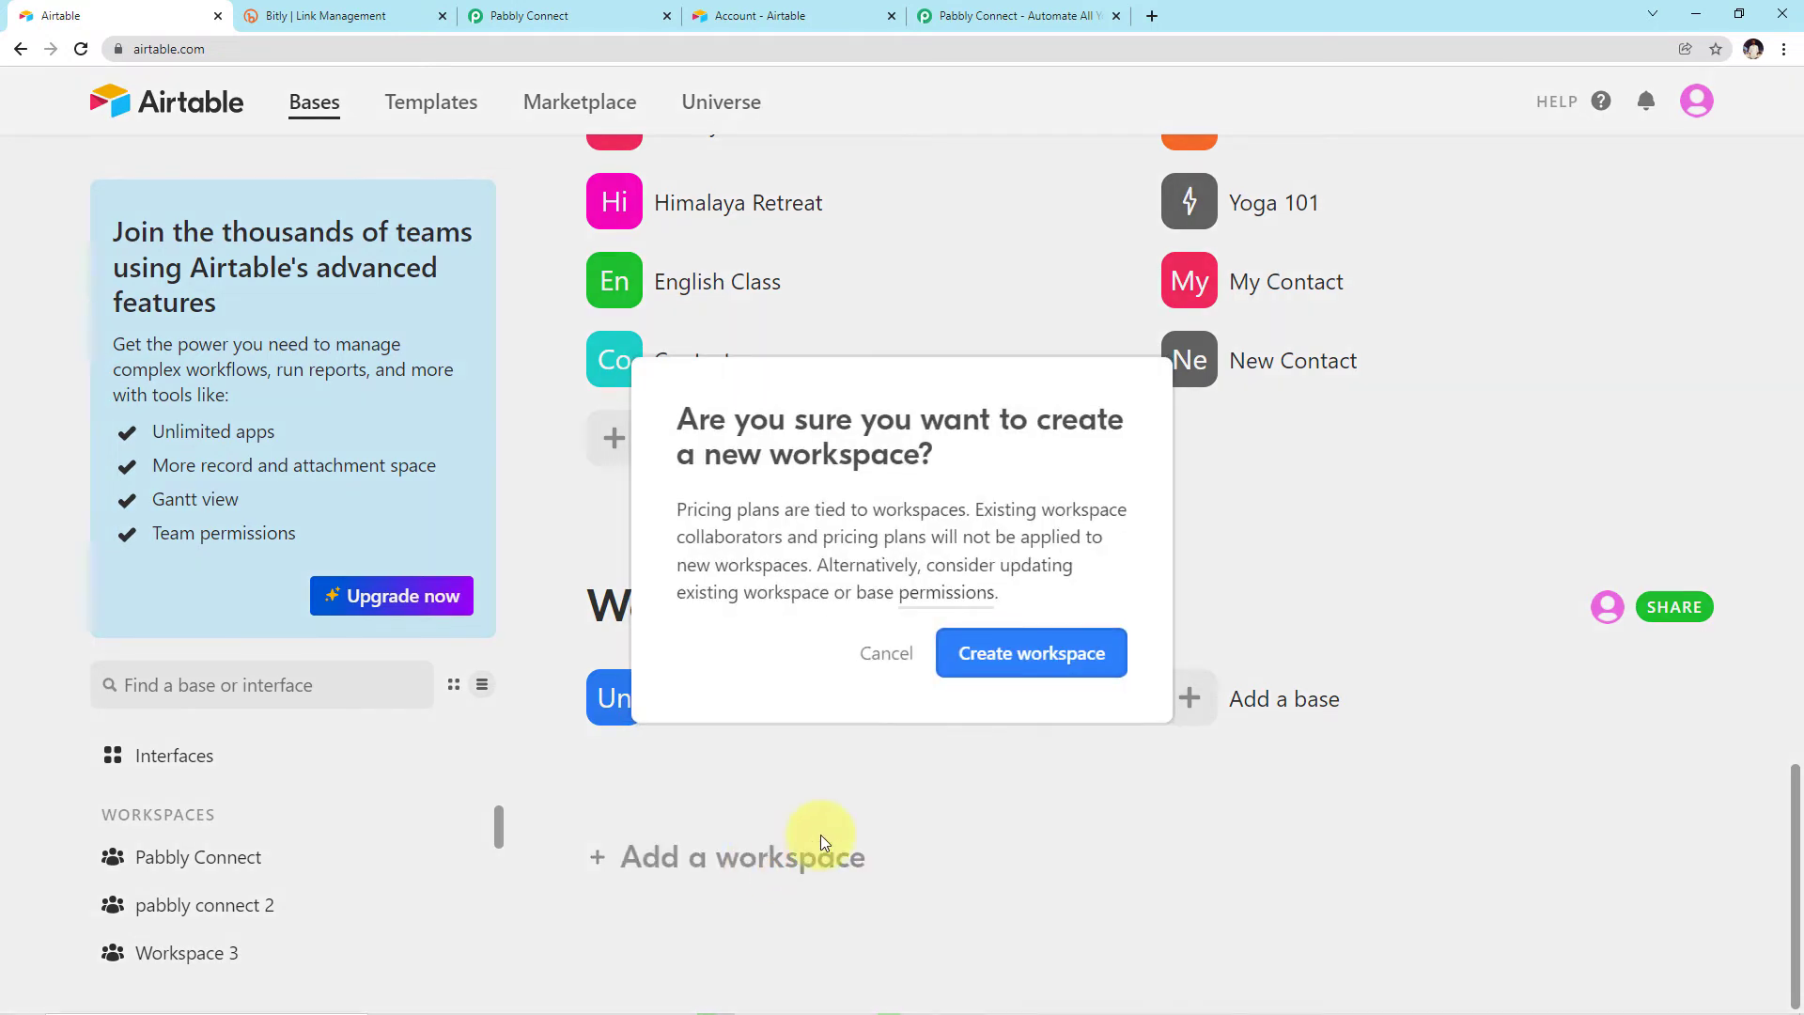
left_click(1031, 654)
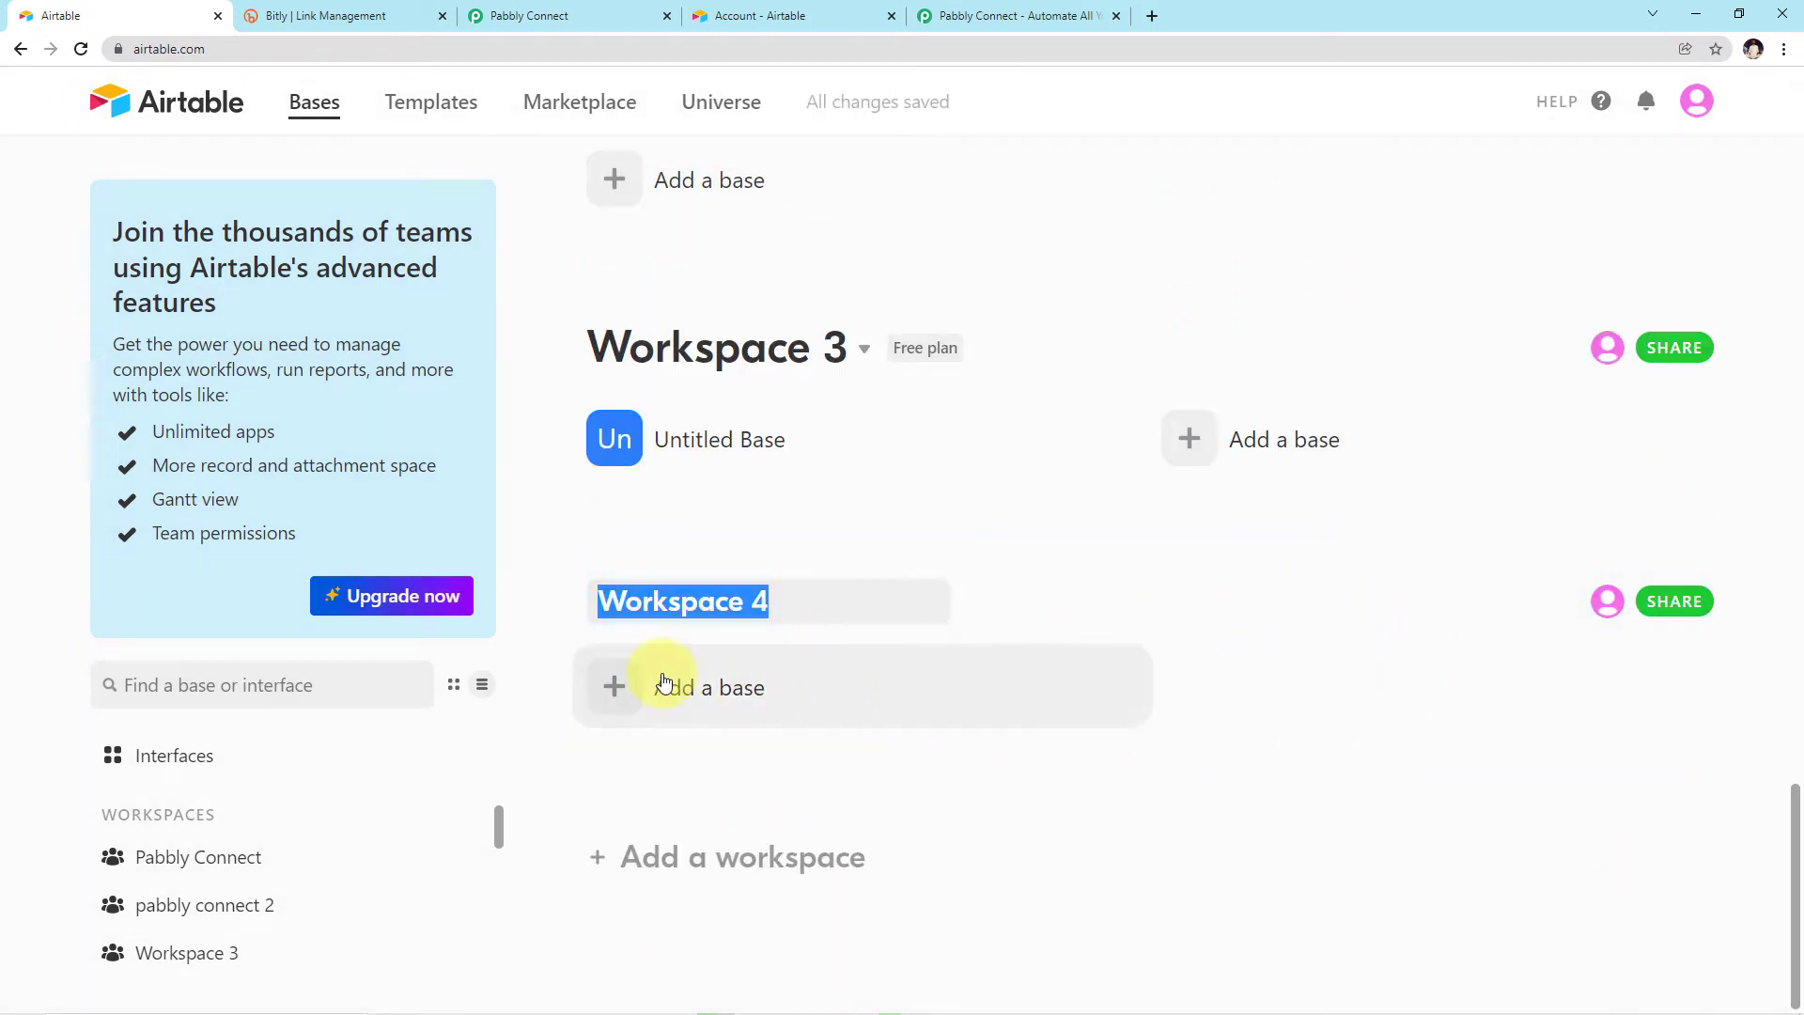
Step: Add a base to the new workspace, dismiss the getting-started guide and create a second empty table with the default name
left_click(766, 700)
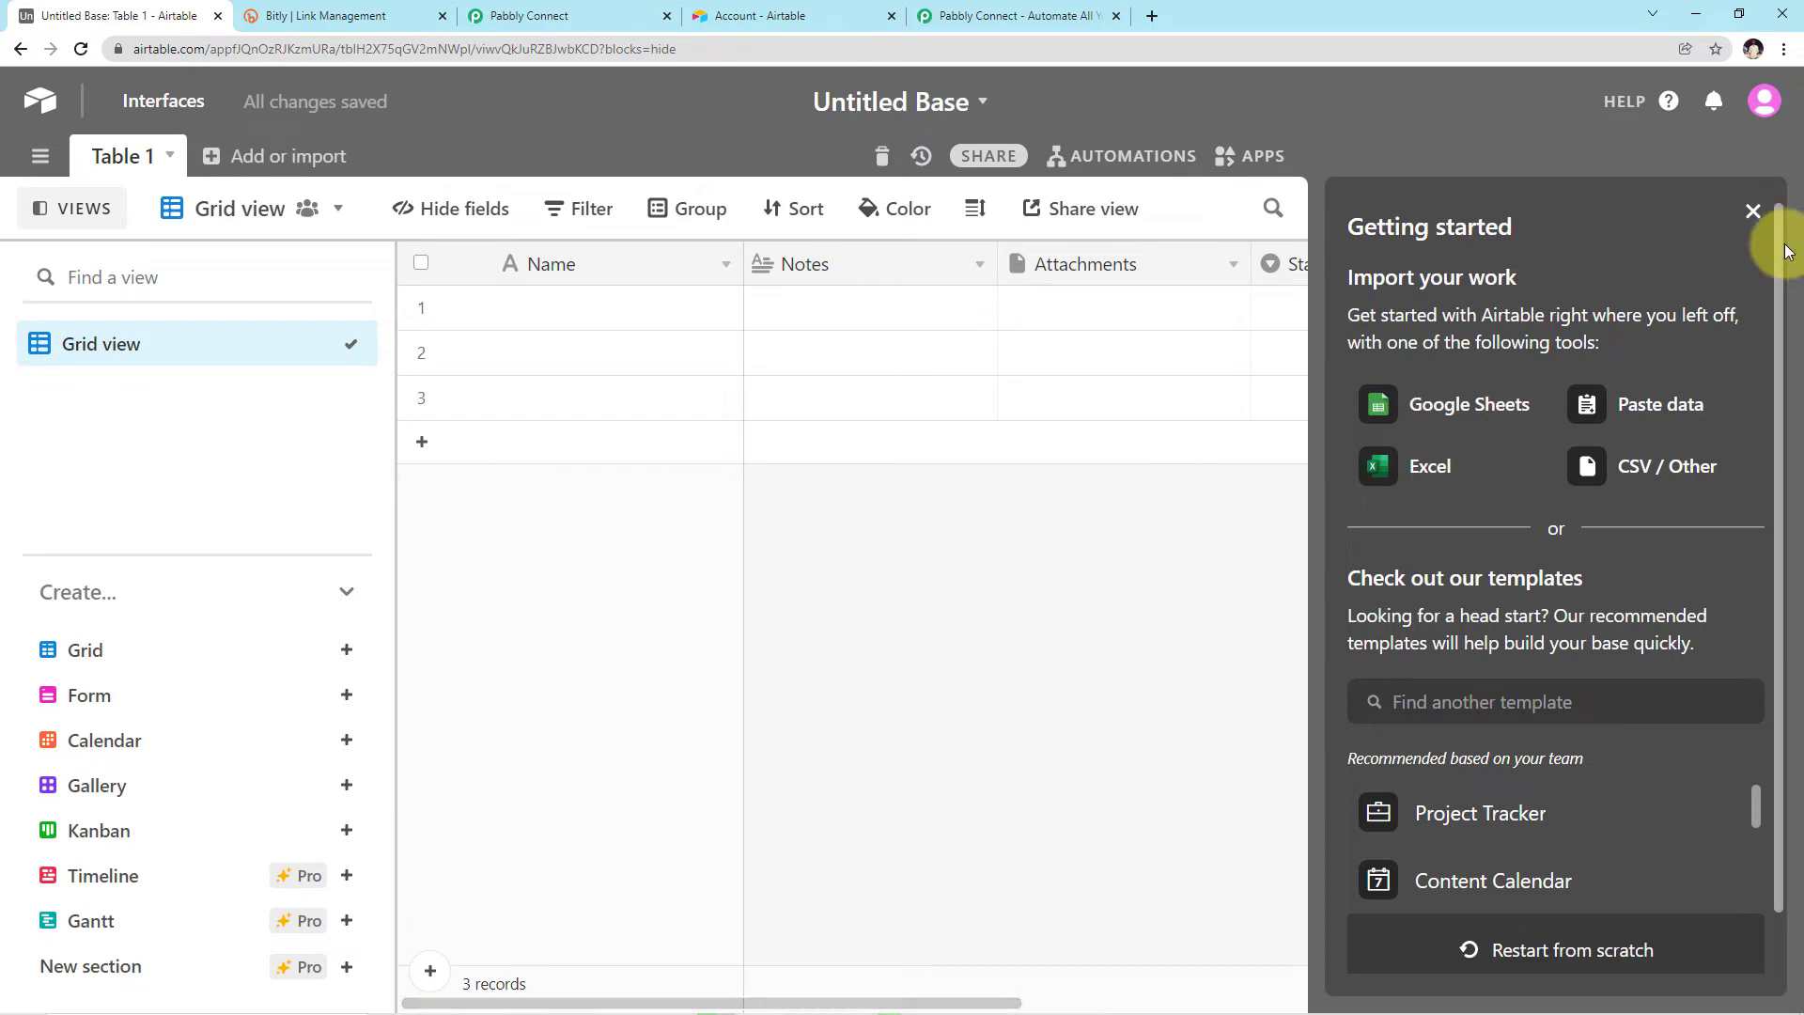
left_click(1752, 210)
left_click(1343, 598)
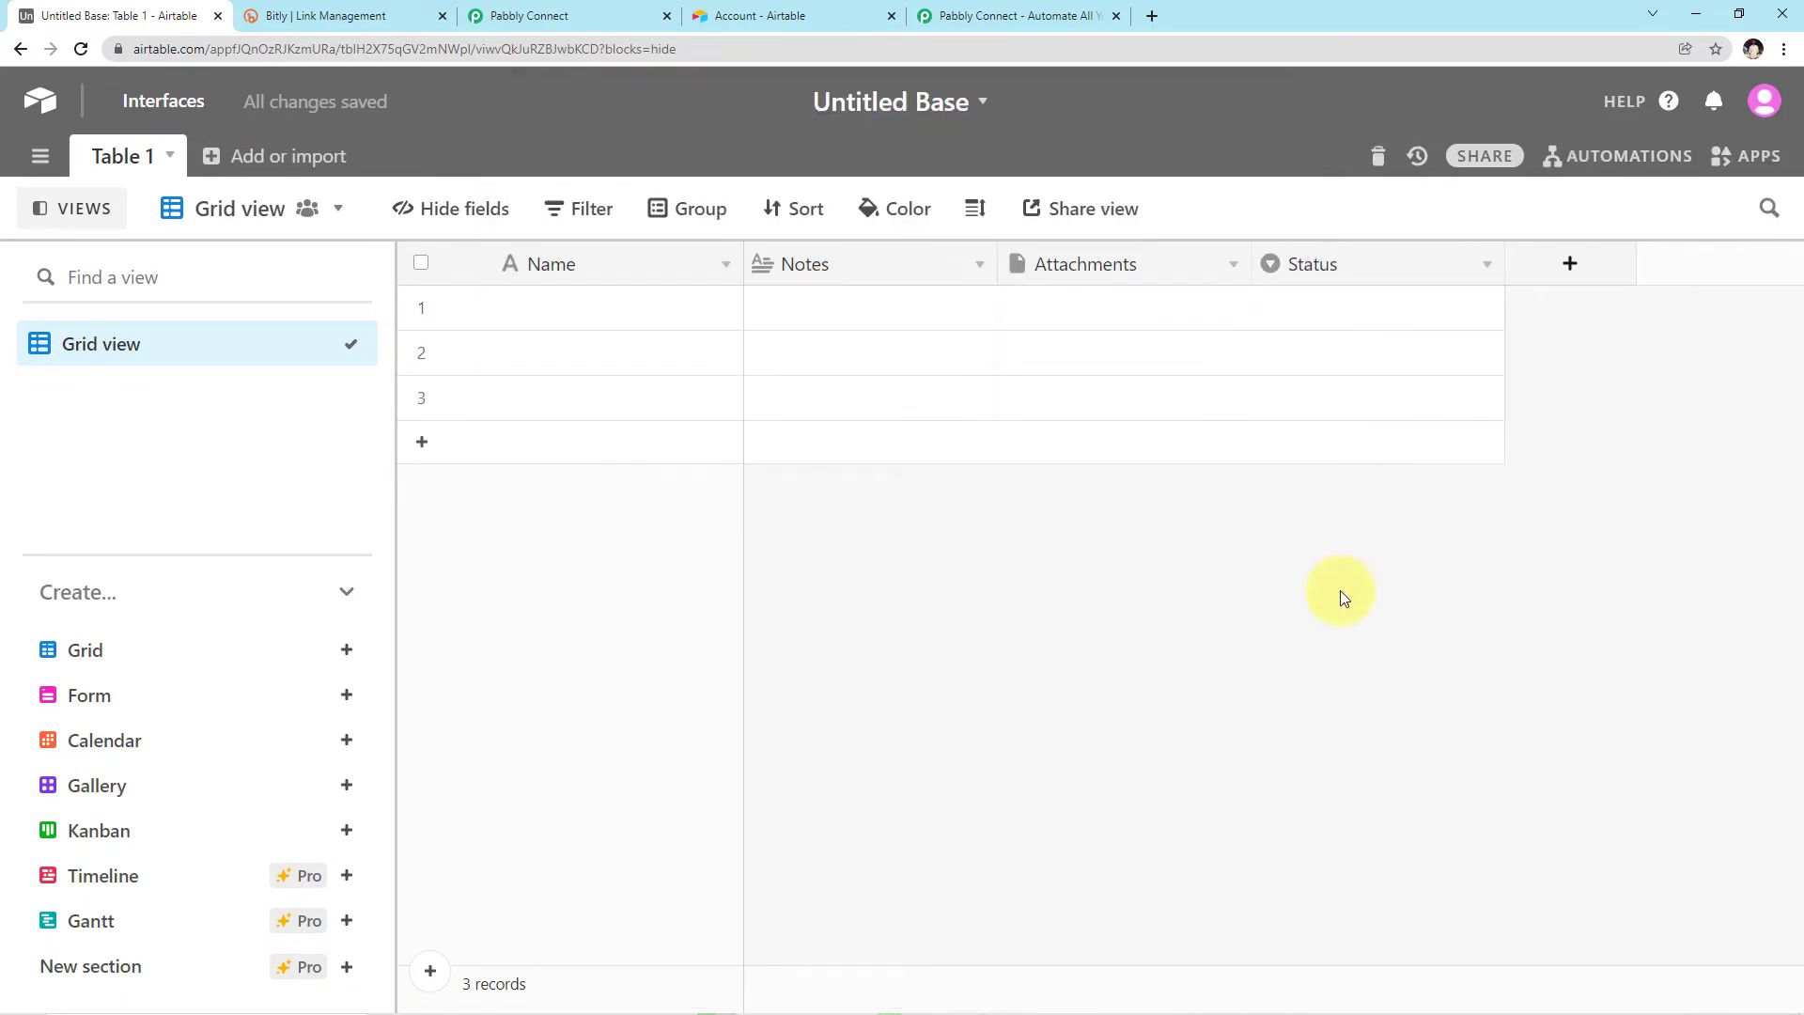
left_click(206, 162)
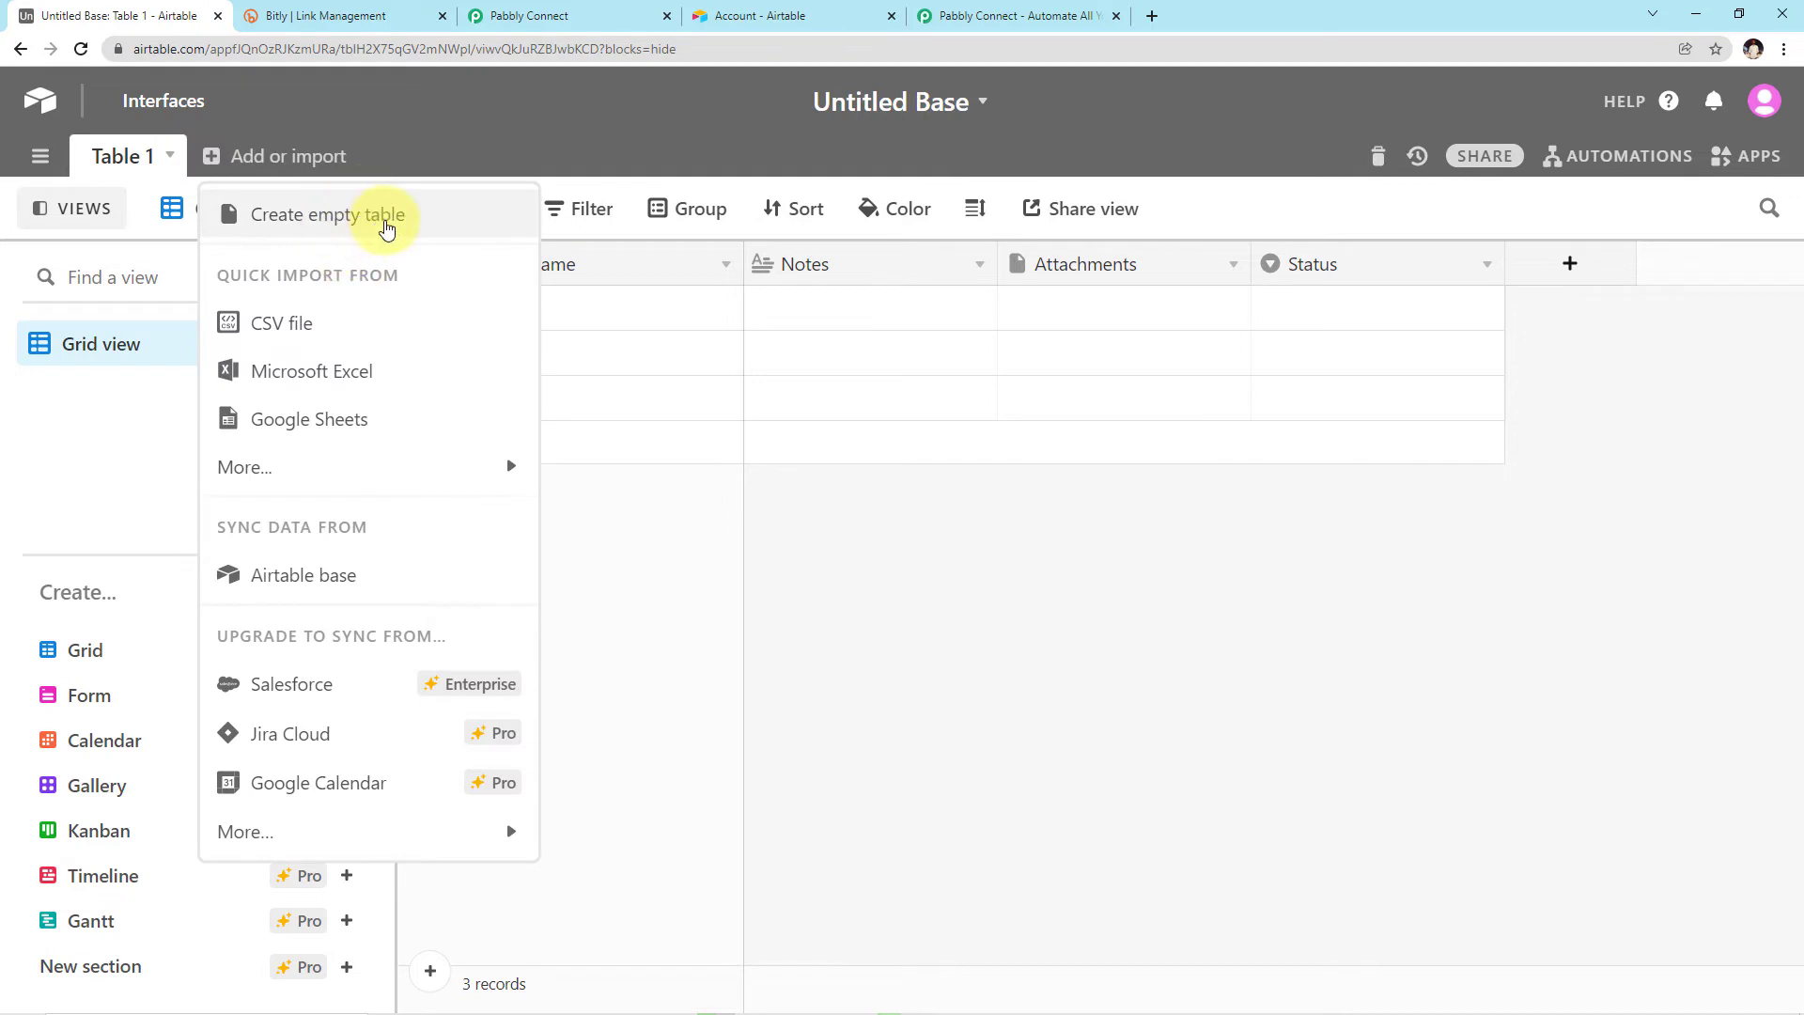
left_click(376, 216)
key("Return")
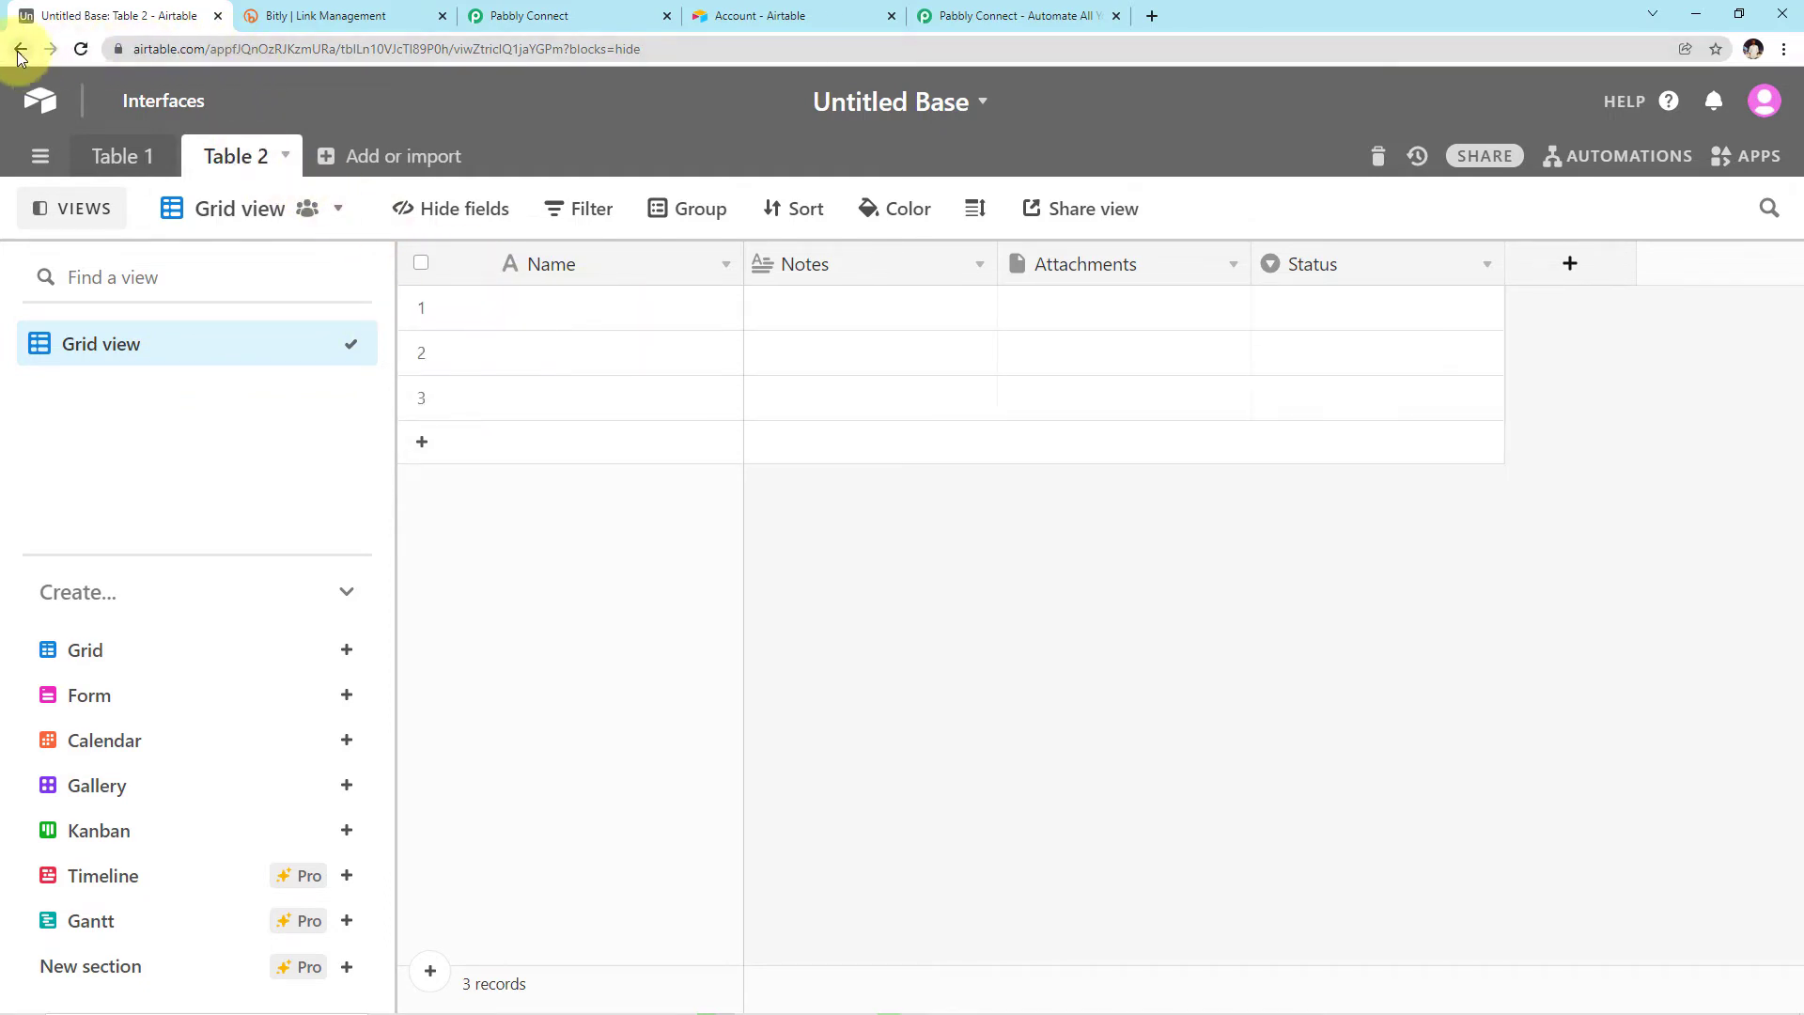
Step: Go back to the Airtable home page and reopen the Digital Video Production base in the Pabbly Connect workspace
left_click(45, 114)
scroll(953, 490, "up", 15)
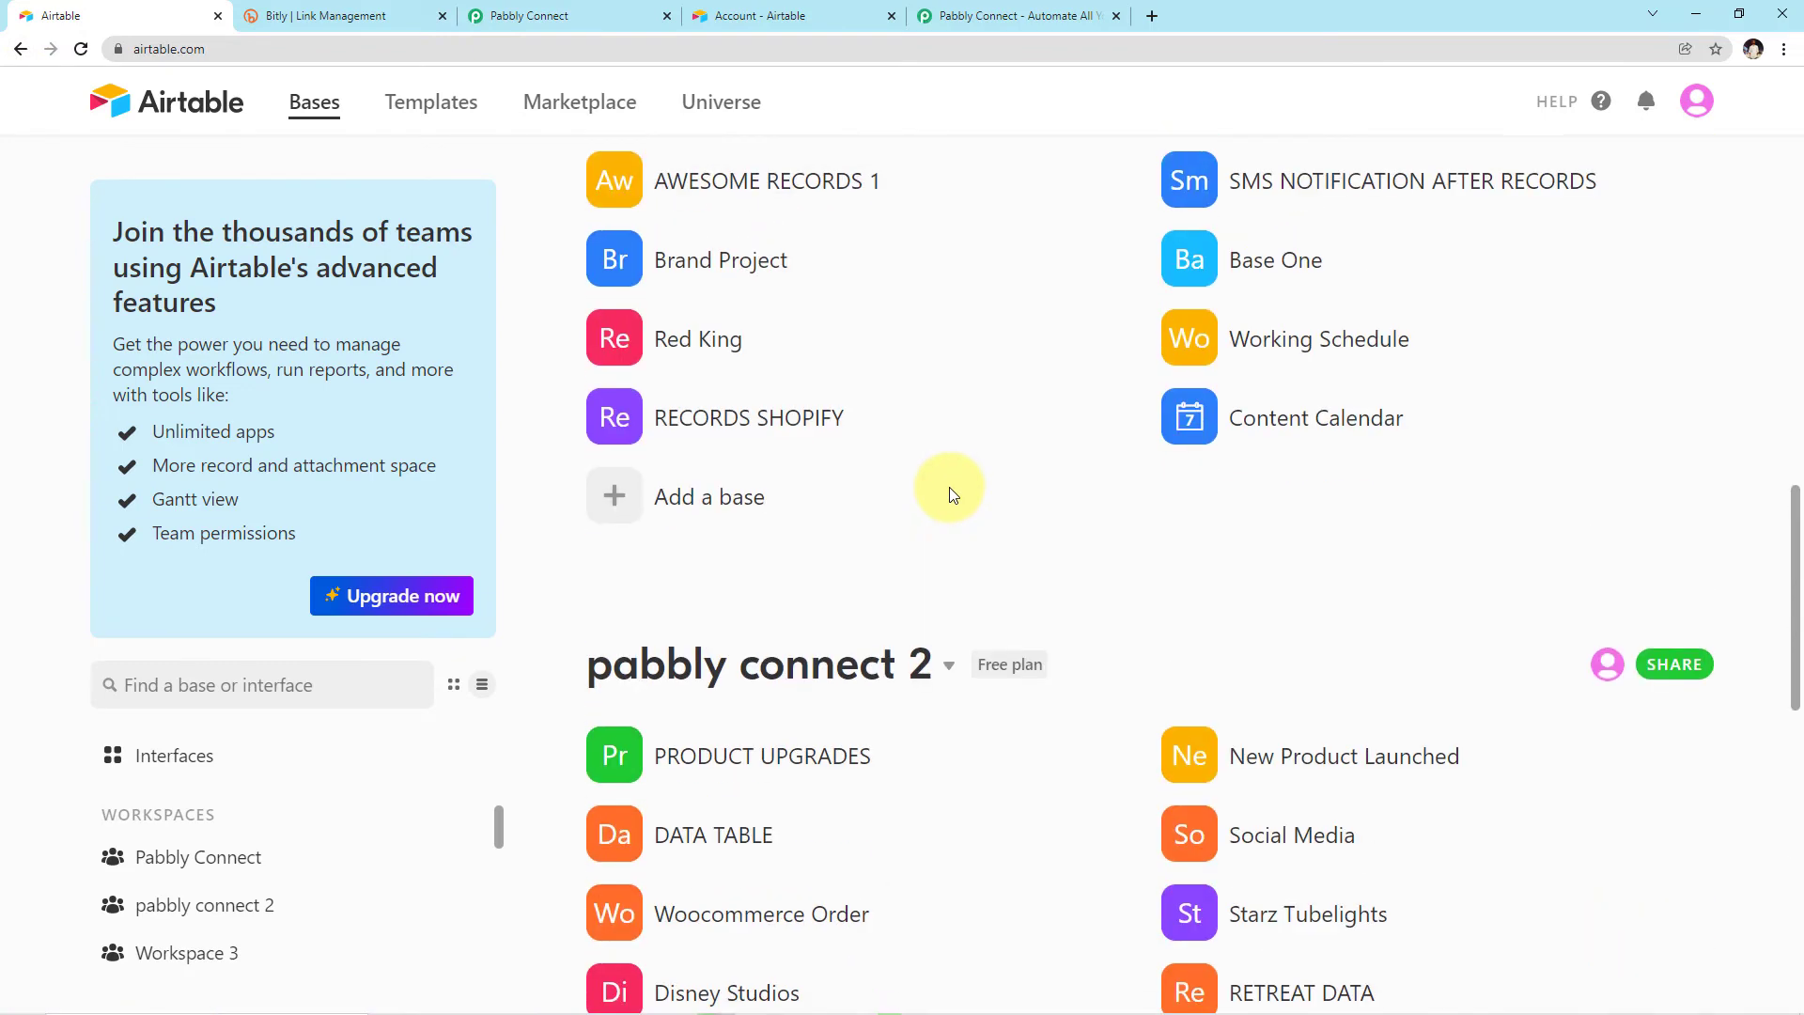
left_click(1212, 705)
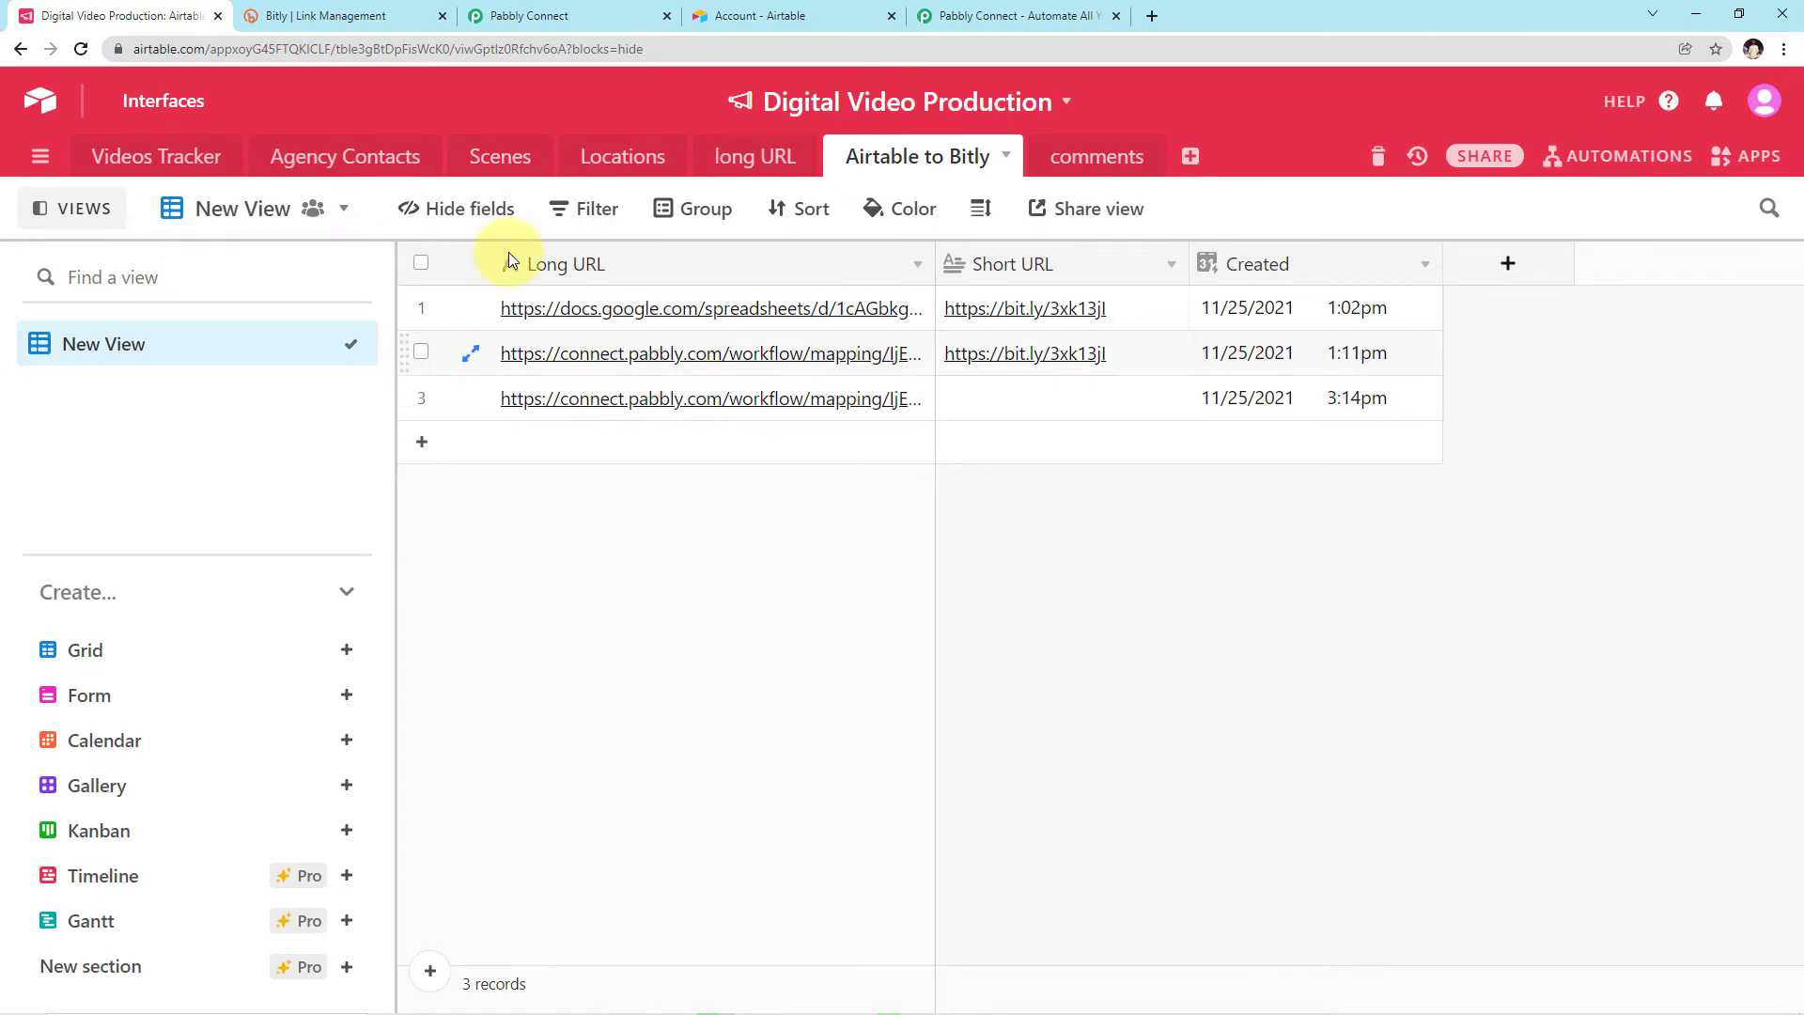
Step: Switch to Pabbly Connect and review the Airtable trigger's received response, checking the full Fields Long URL value
left_click(526, 16)
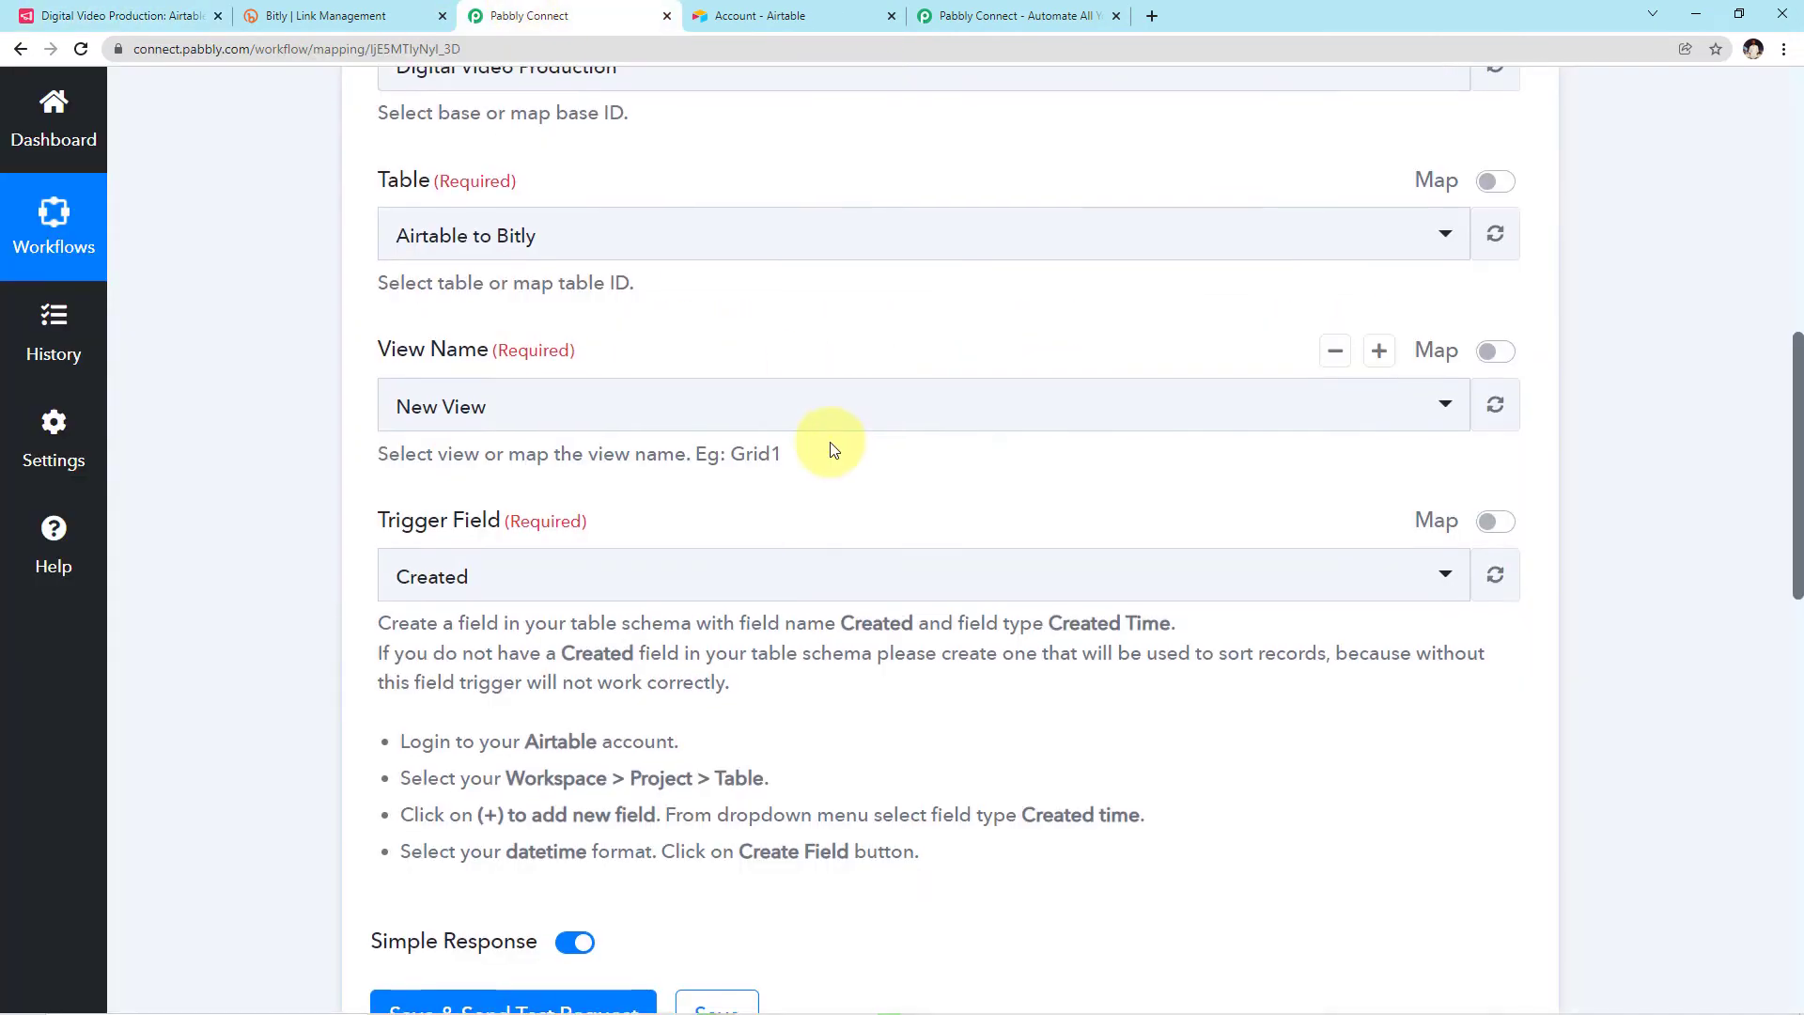
scroll(830, 441, "down", 7)
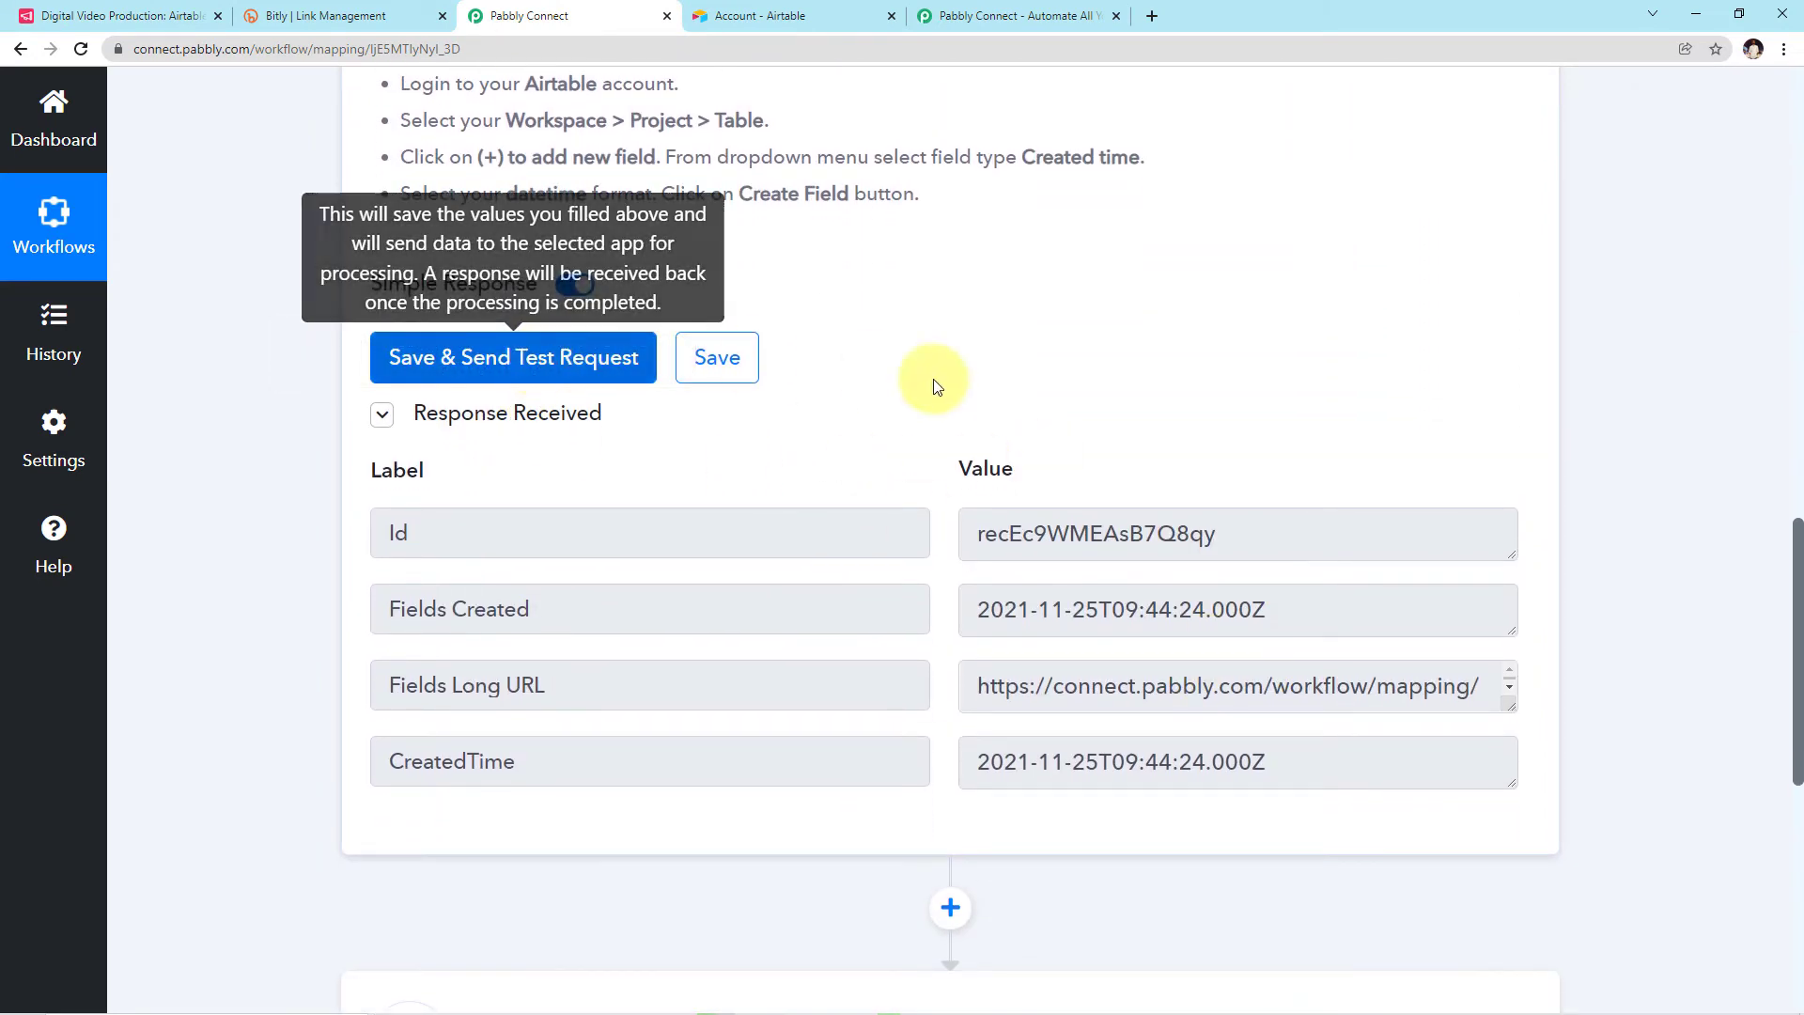
scroll(1537, 460, "up", 1)
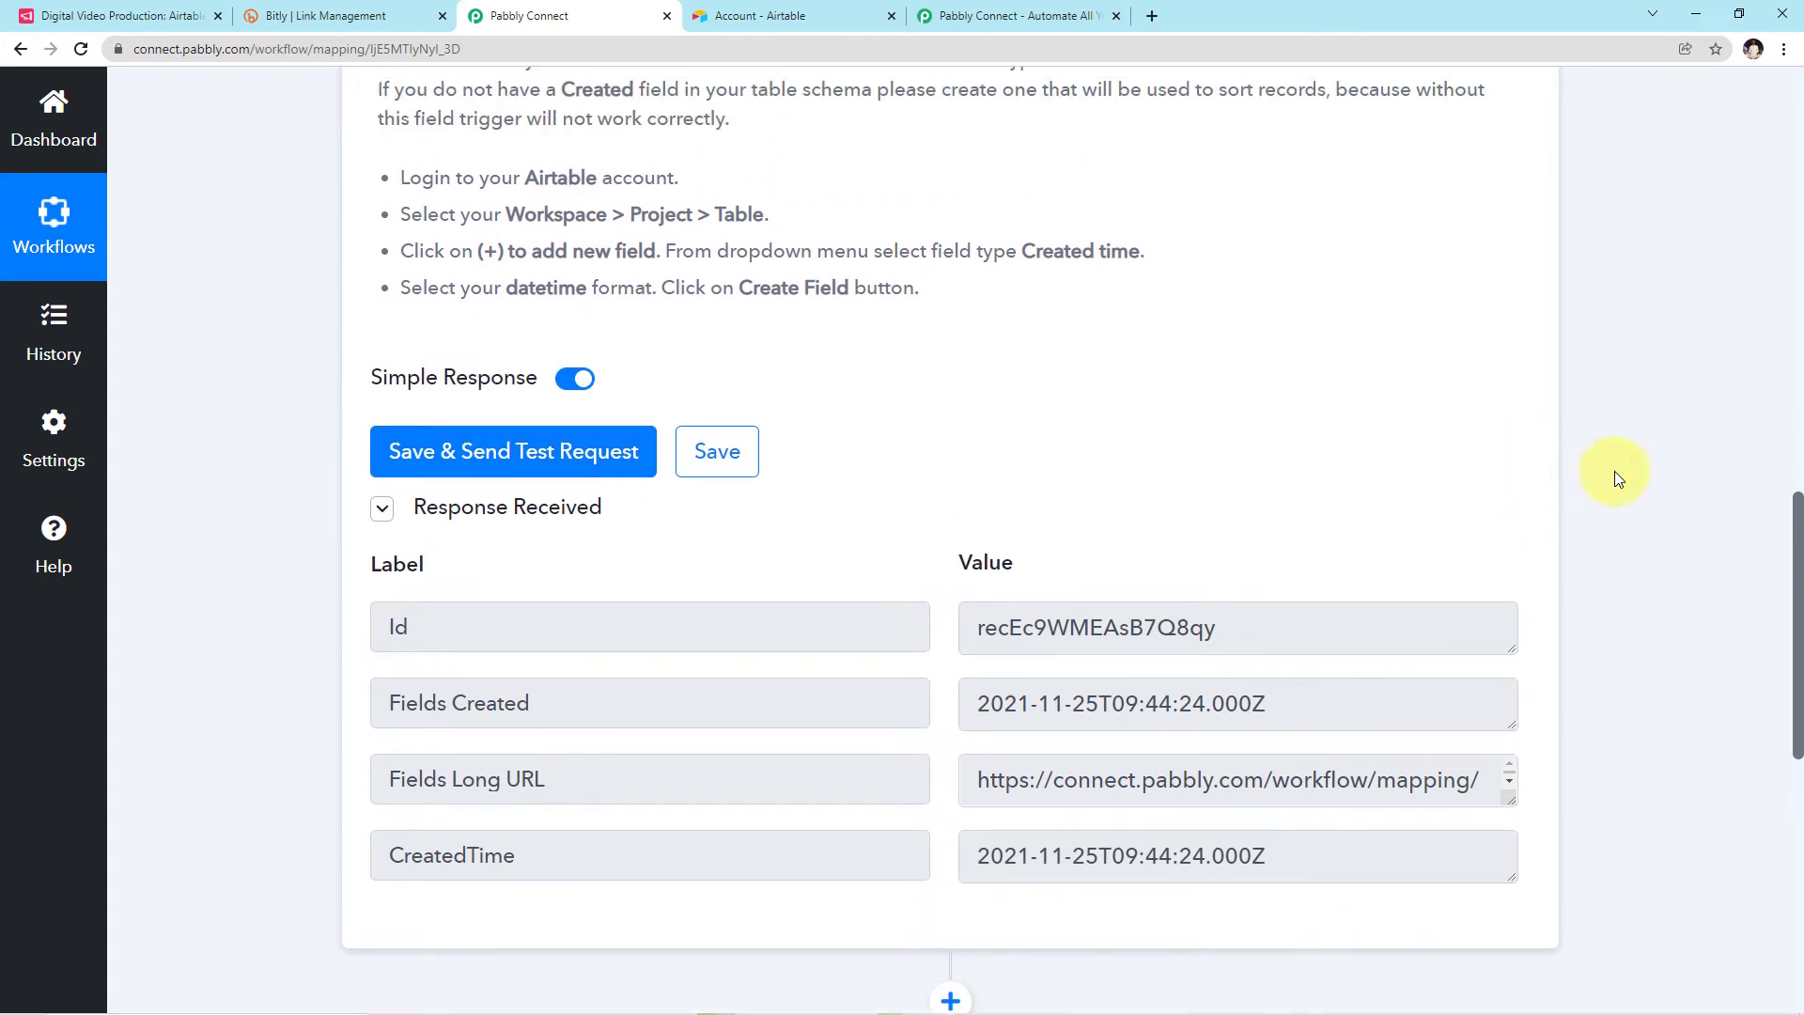
scroll(1640, 479, "up", 1)
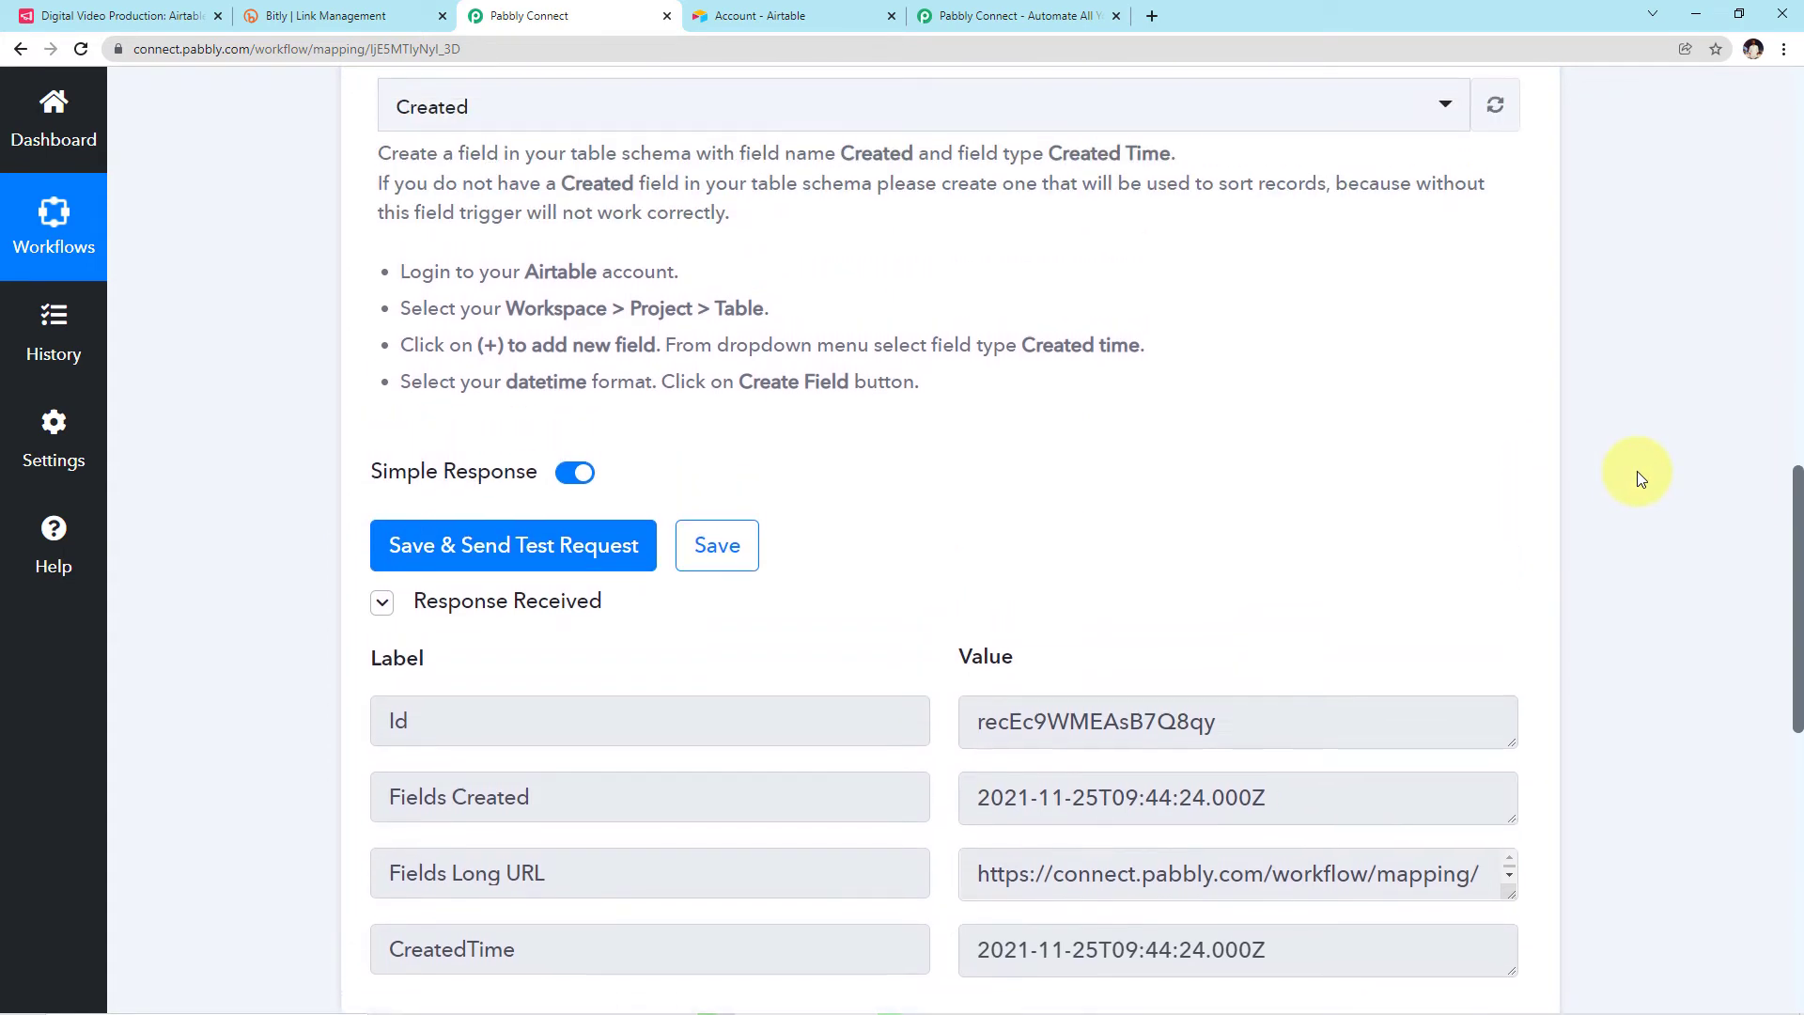
scroll(1640, 479, "up", 1)
scroll(1637, 477, "down", 5)
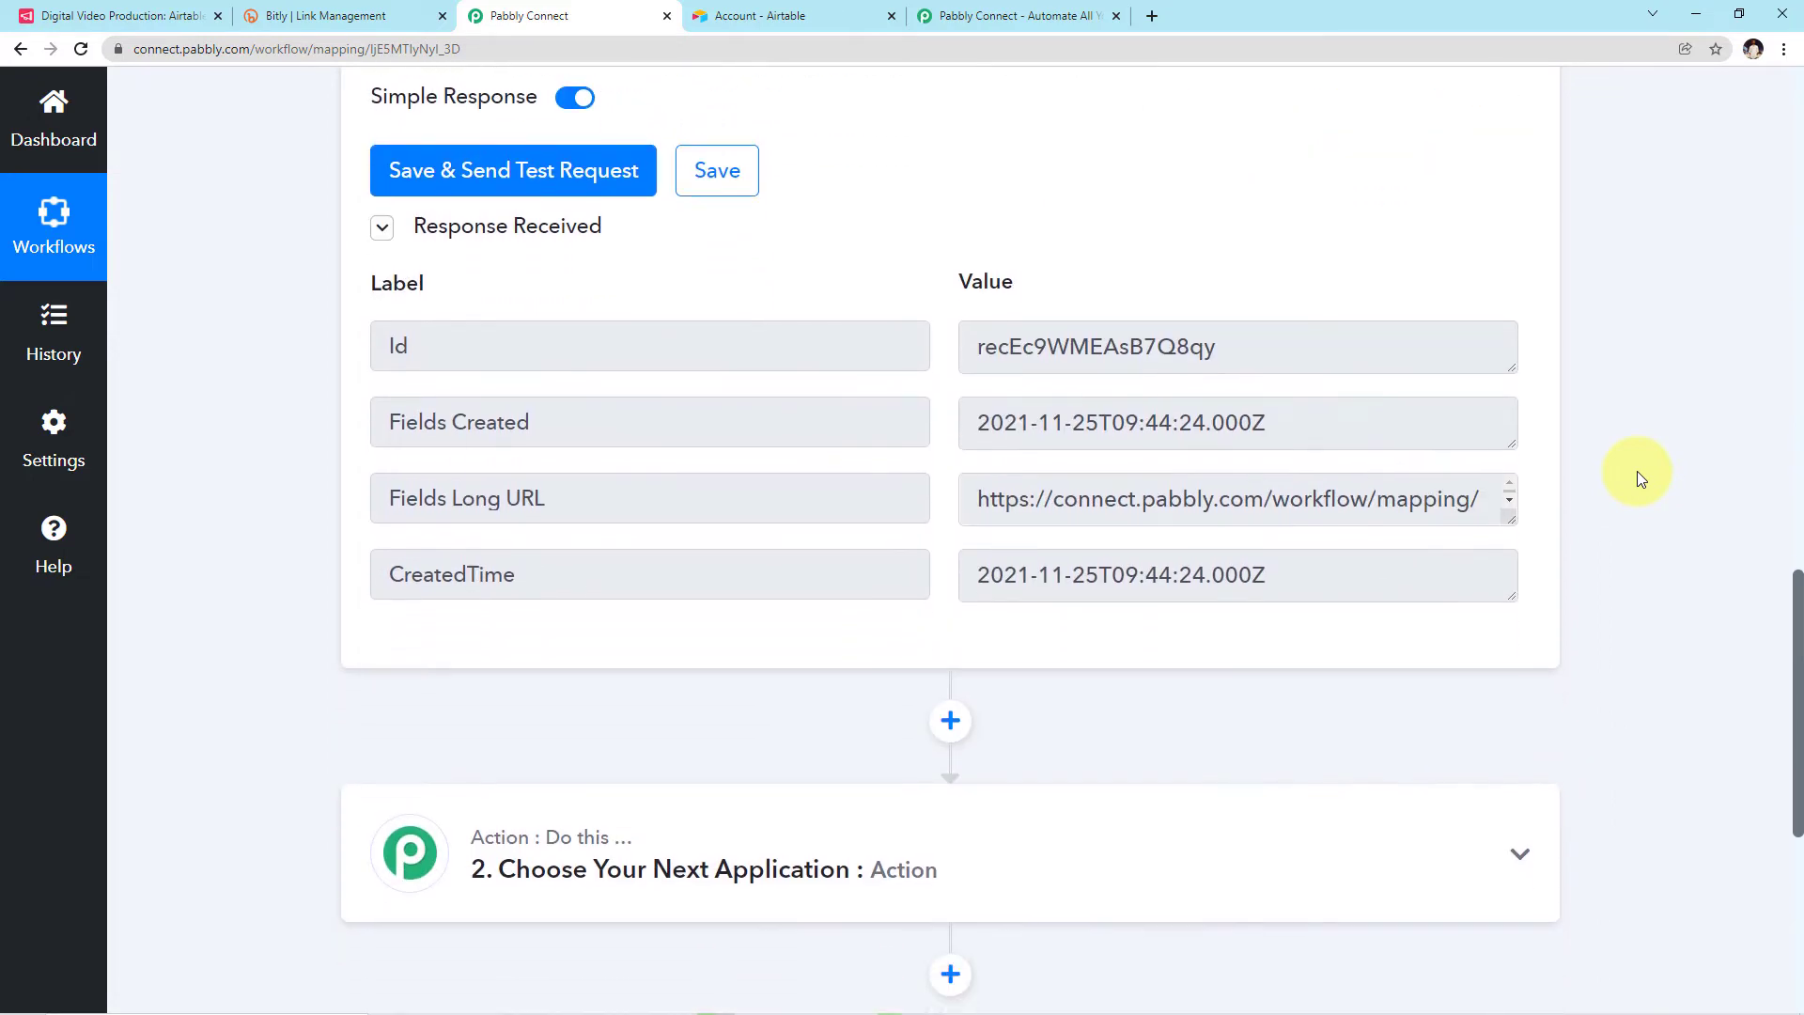
scroll(1636, 471, "down", 3)
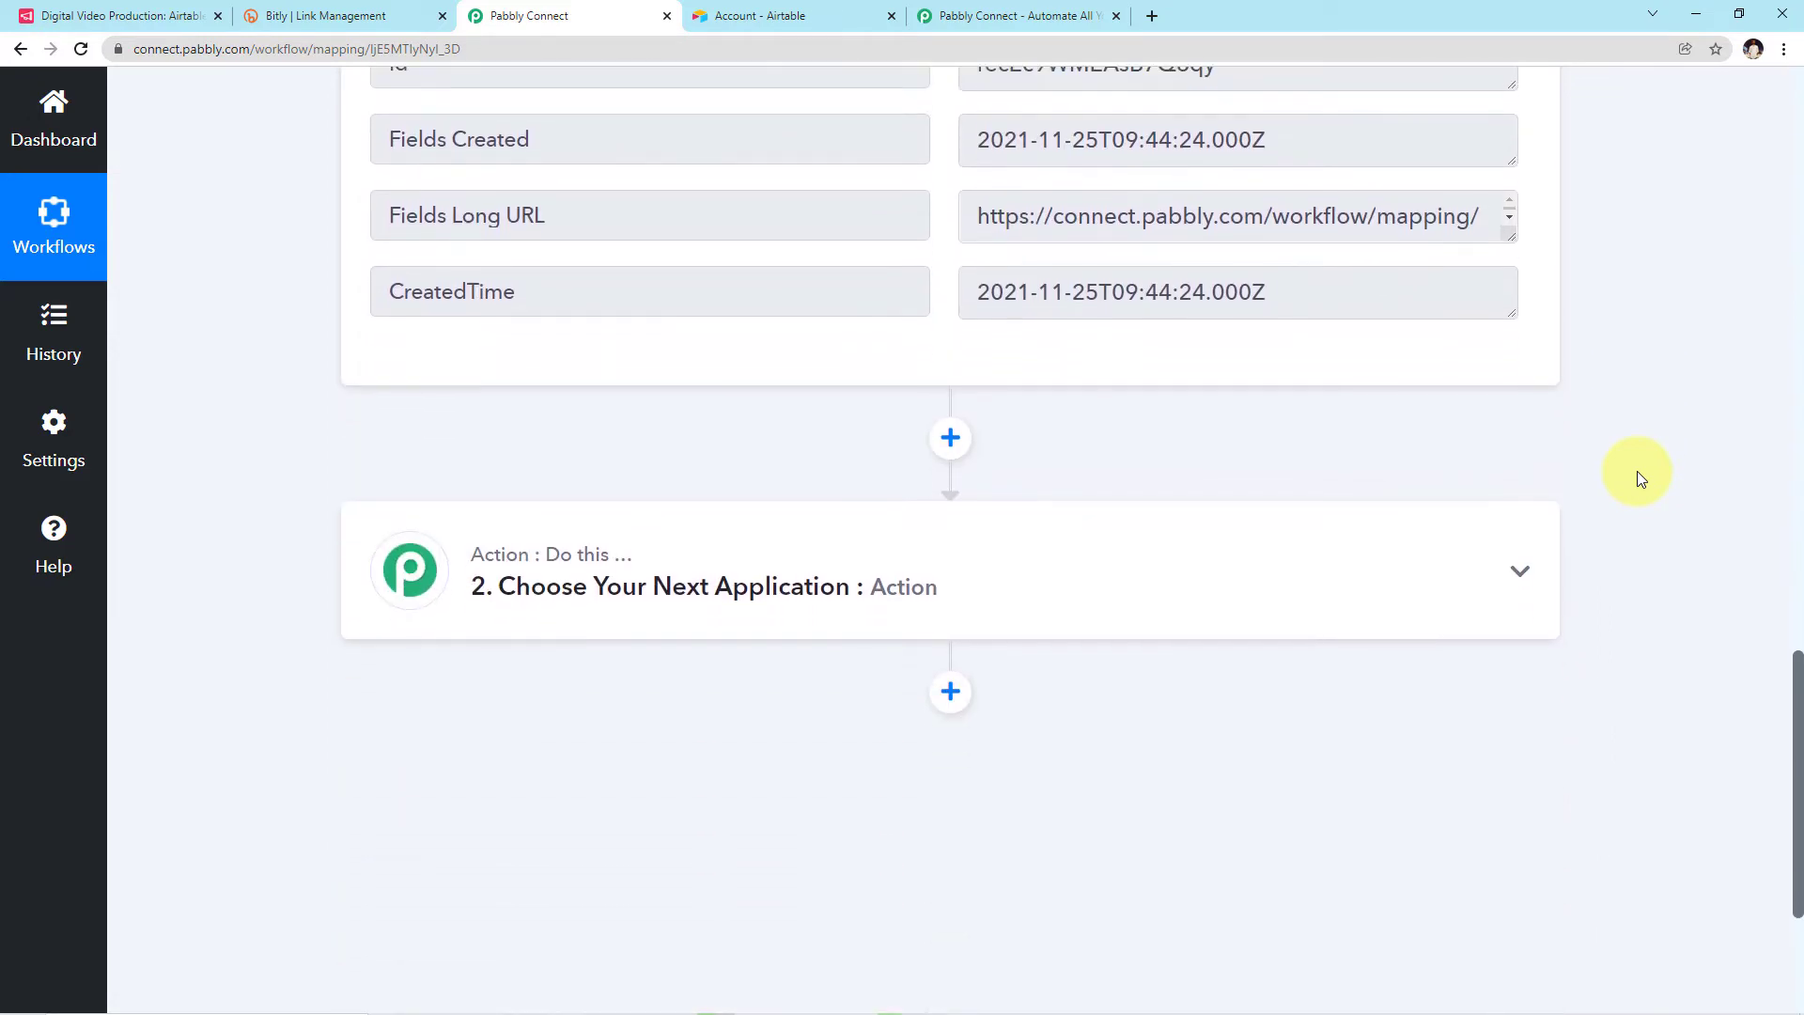
mouse_move(1450, 527)
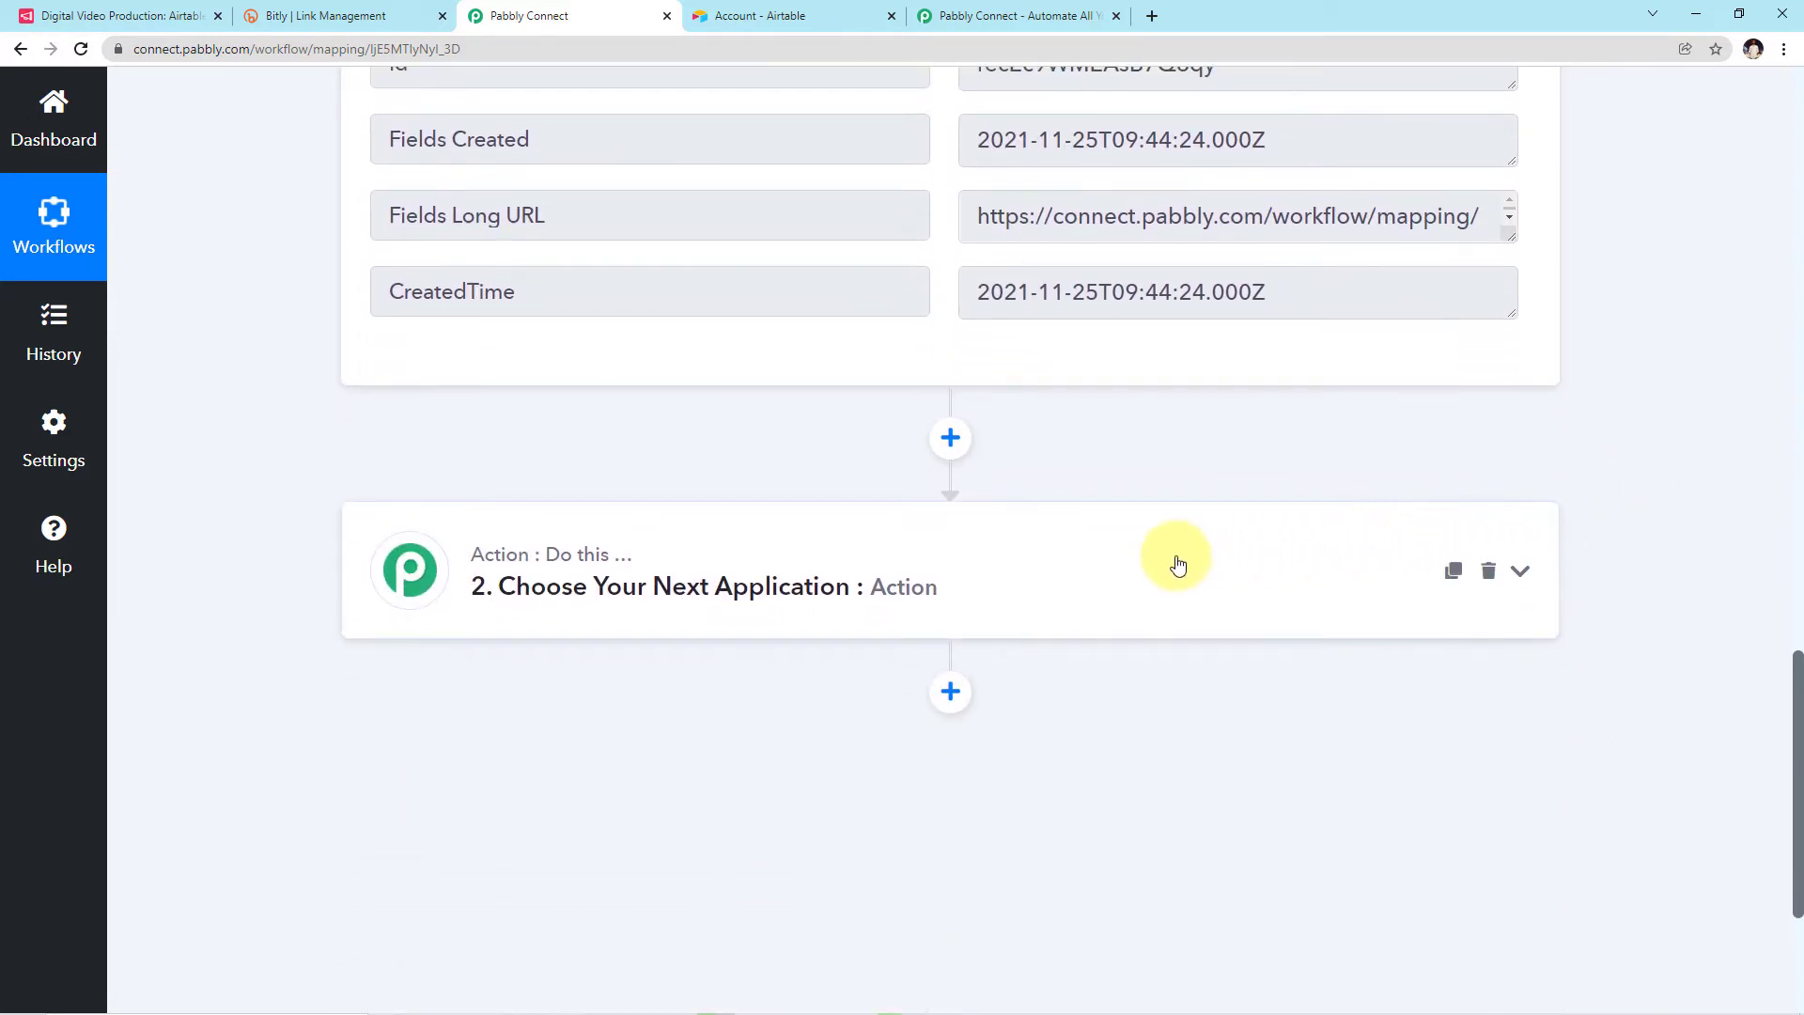
scroll(1052, 416, "up", 1)
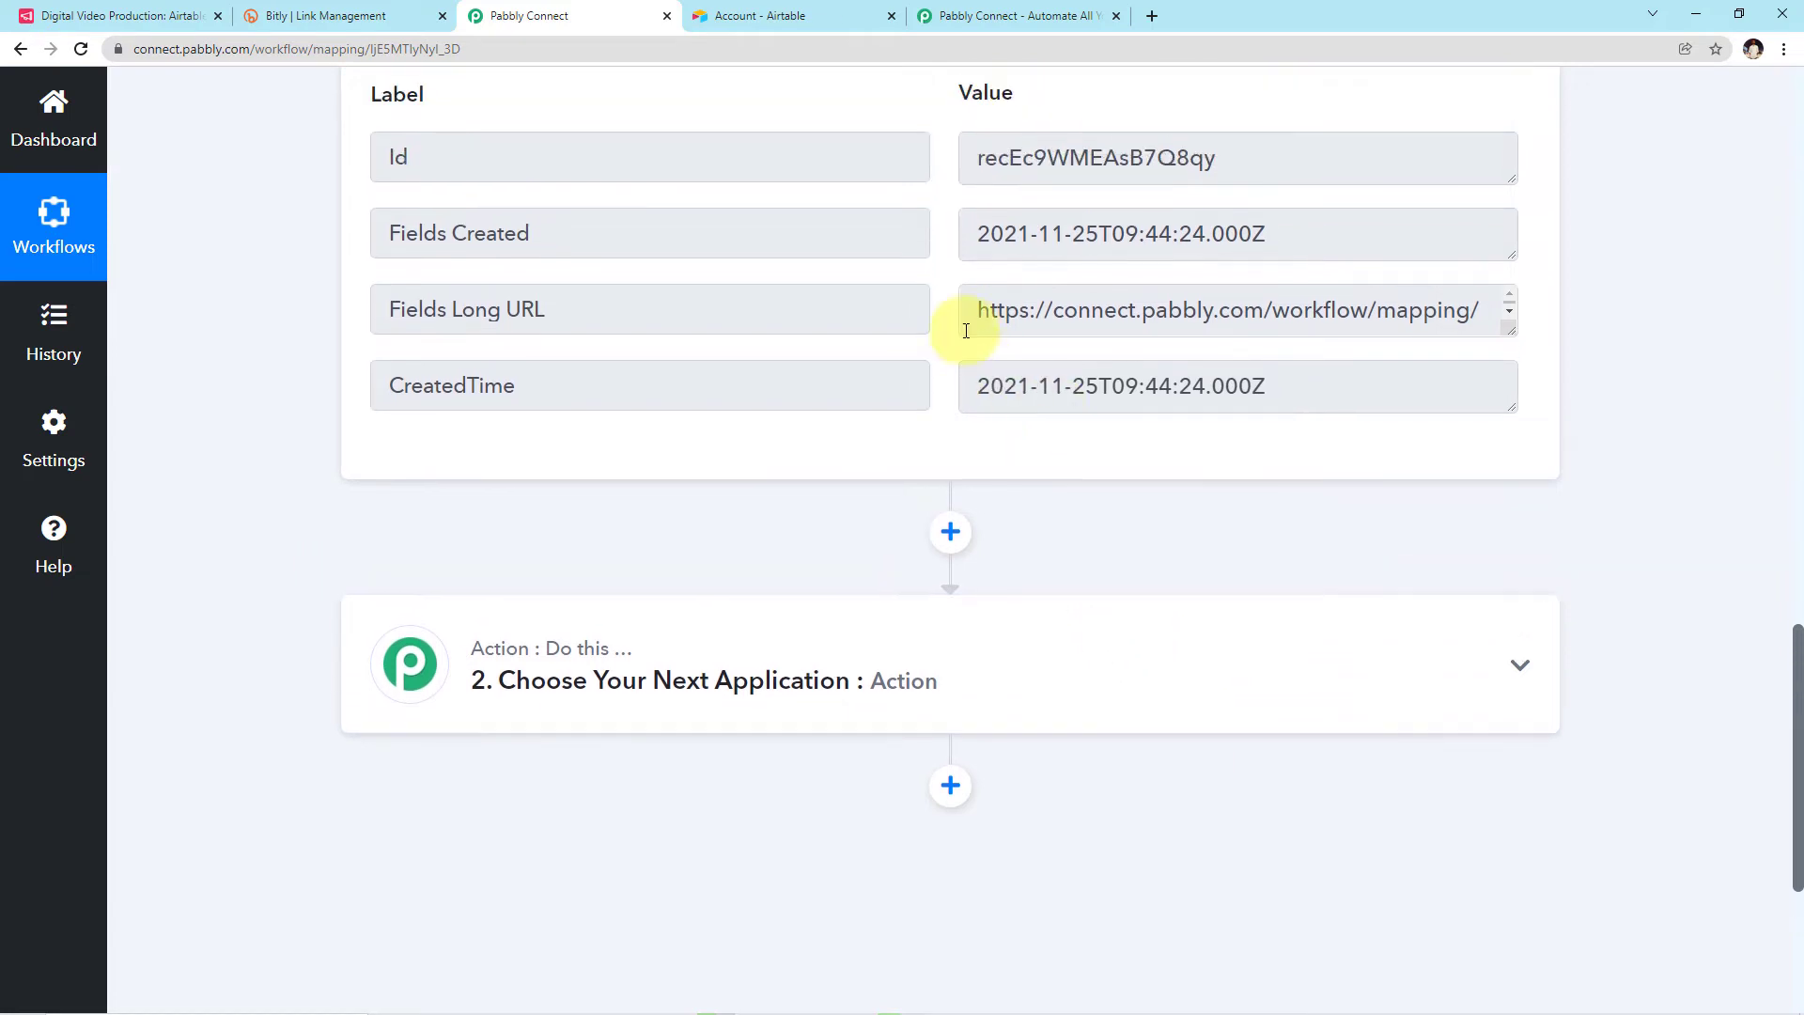
left_click_drag(971, 321, 1335, 329)
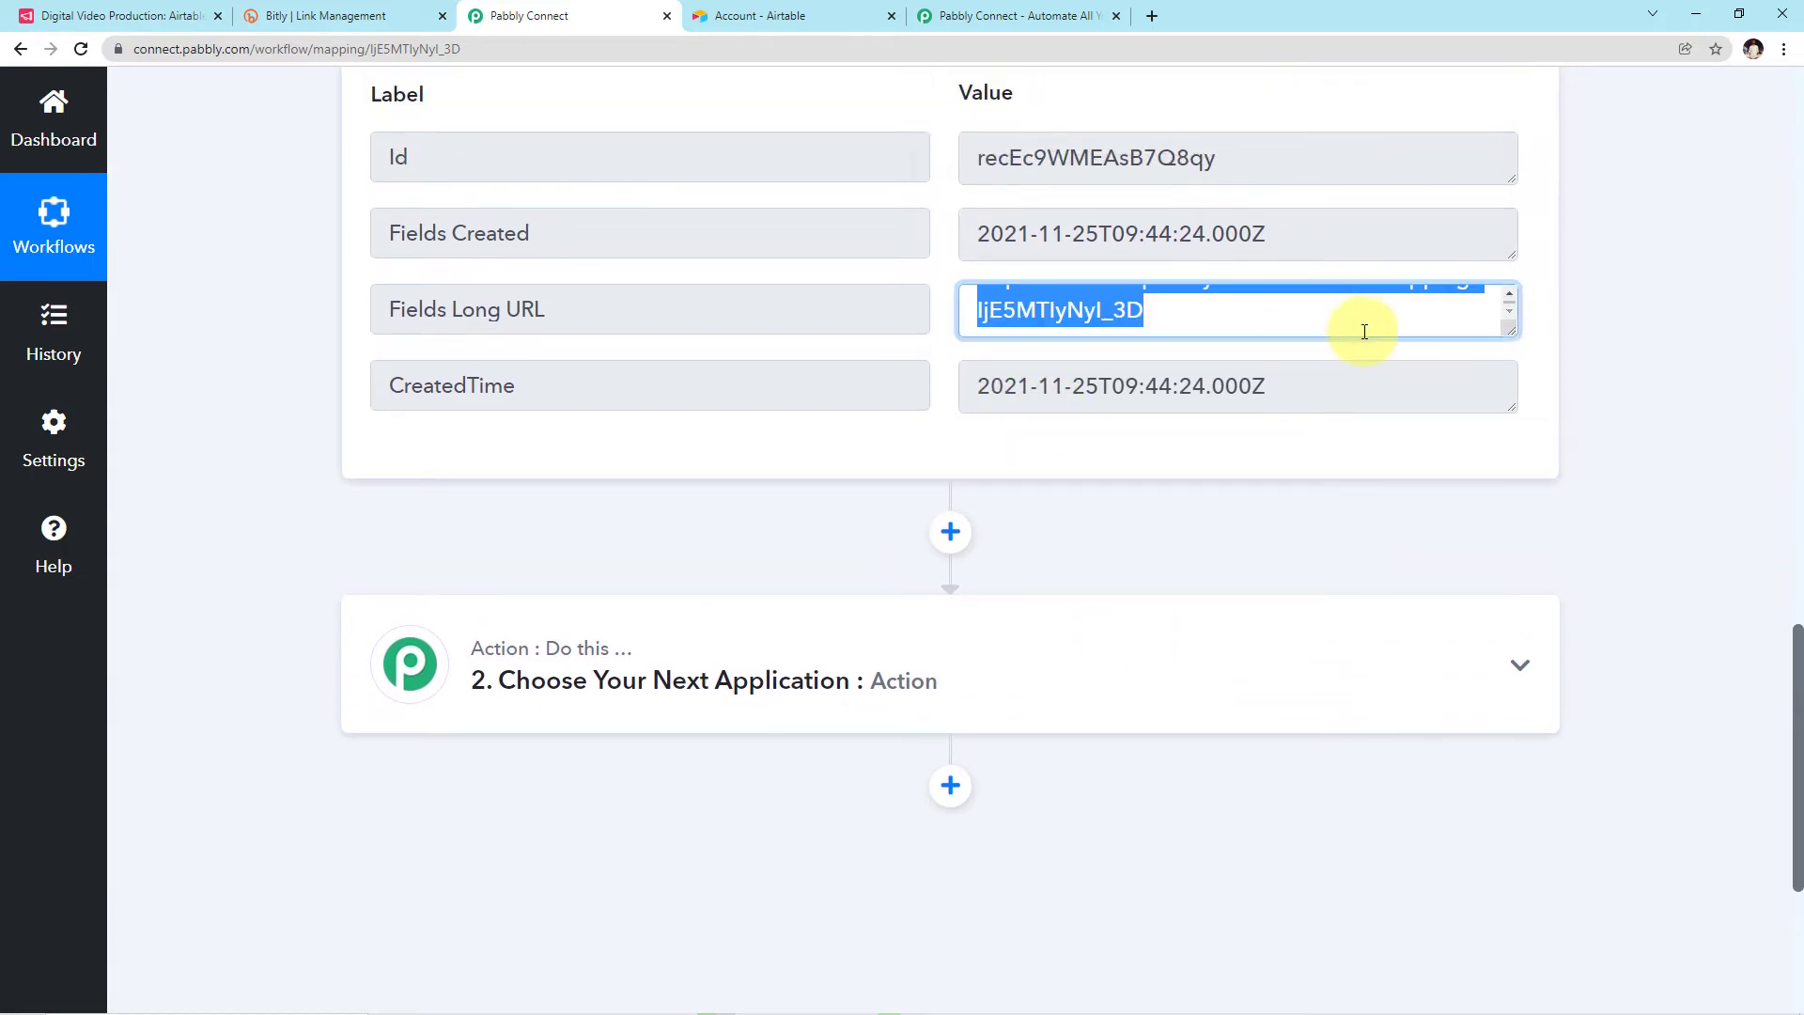
scroll(1191, 329, "up", 1)
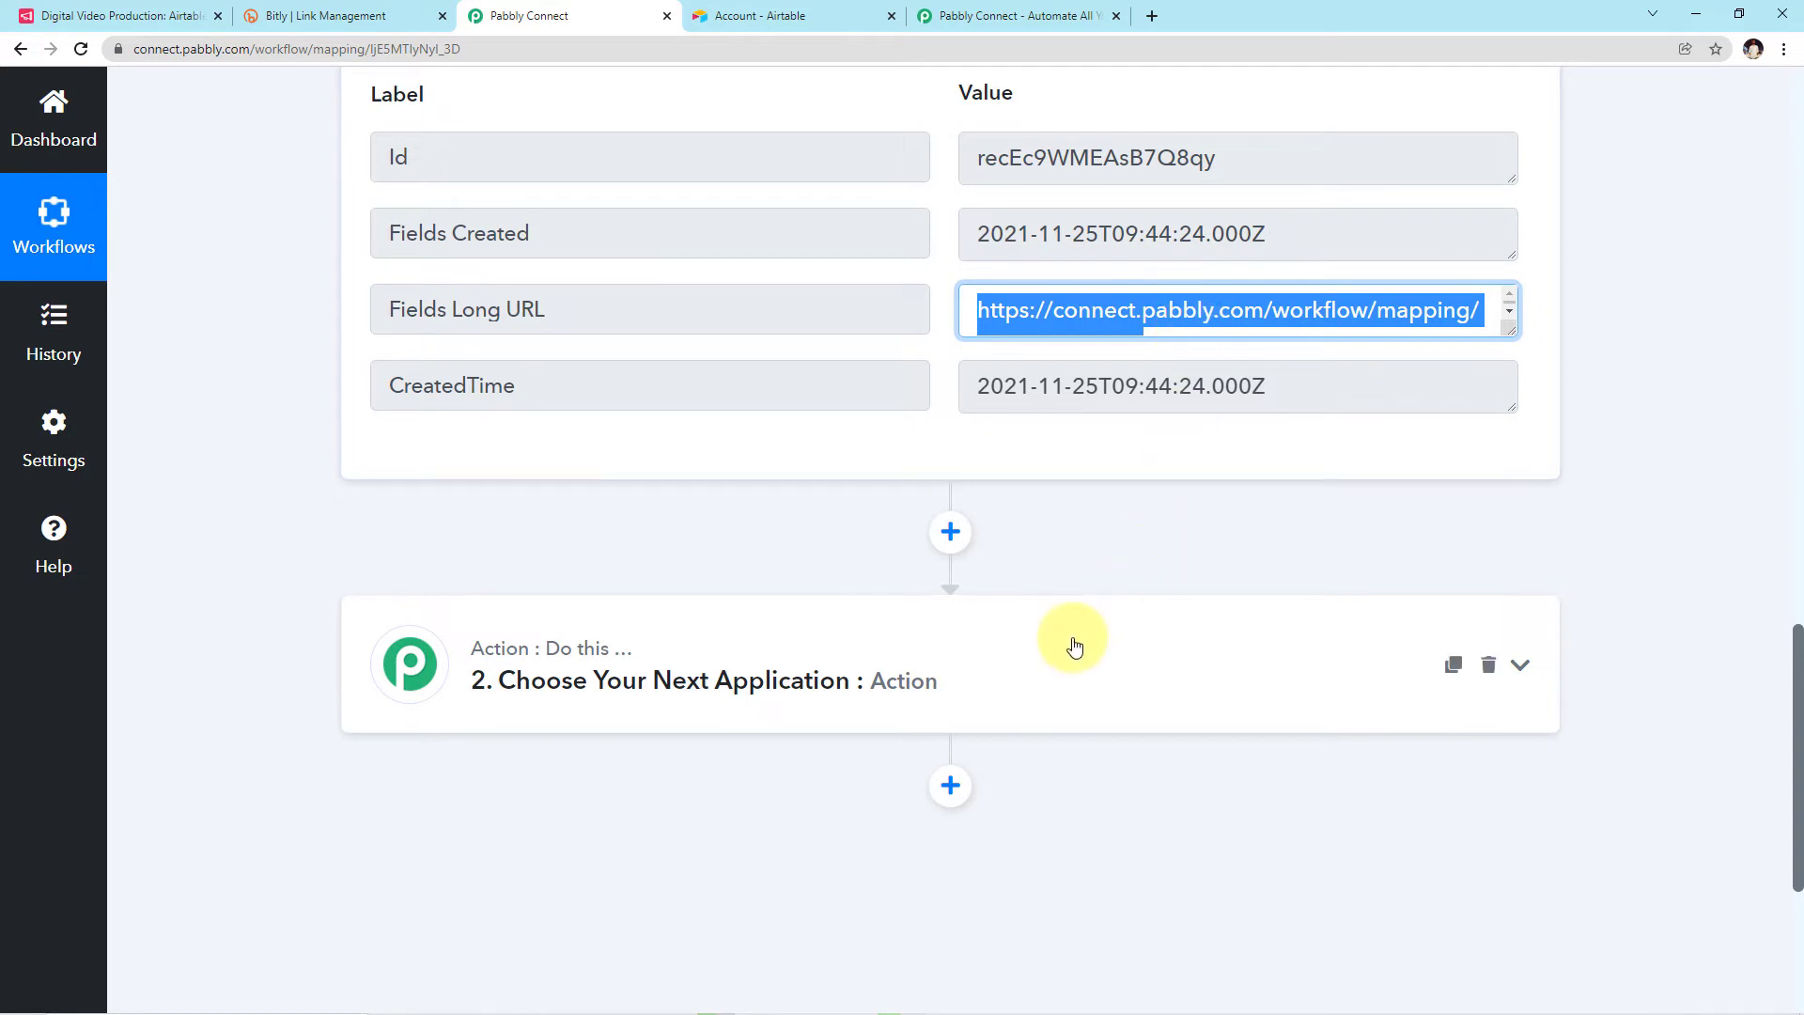
Step: Set the workflow's second step to the Bitly app with the Shorten Link action event
left_click(1041, 648)
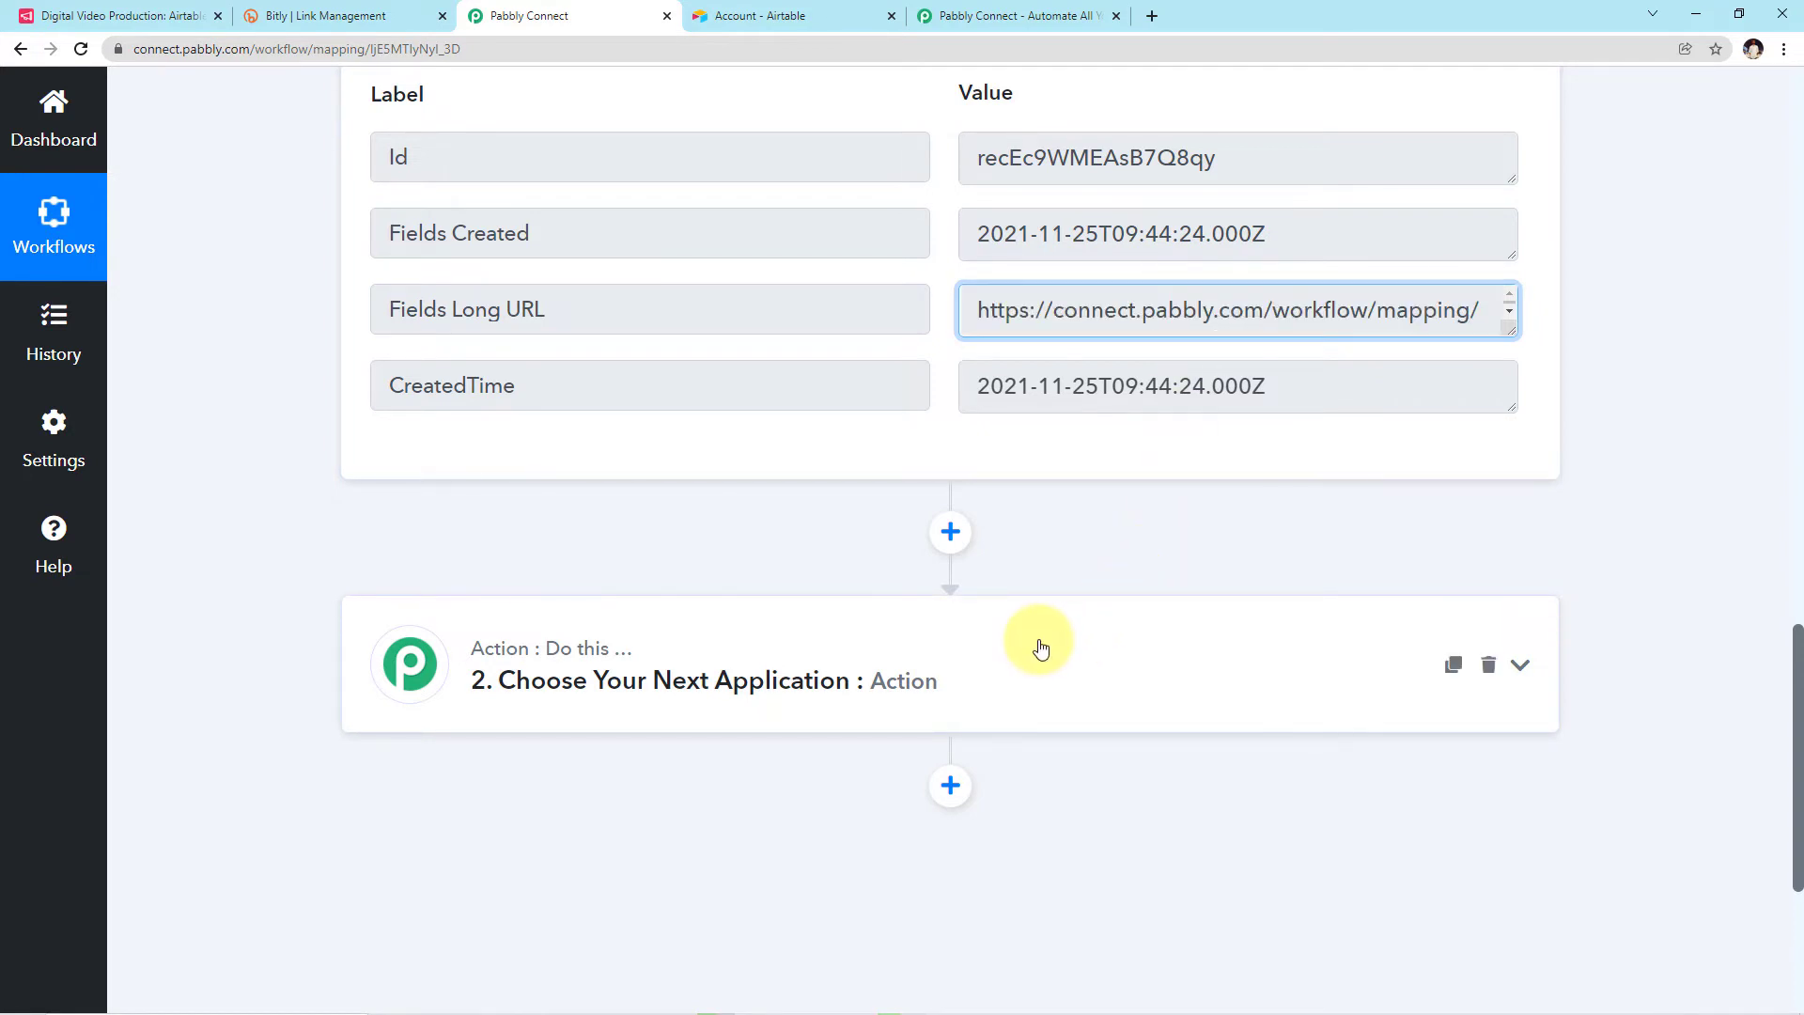
left_click(703, 554)
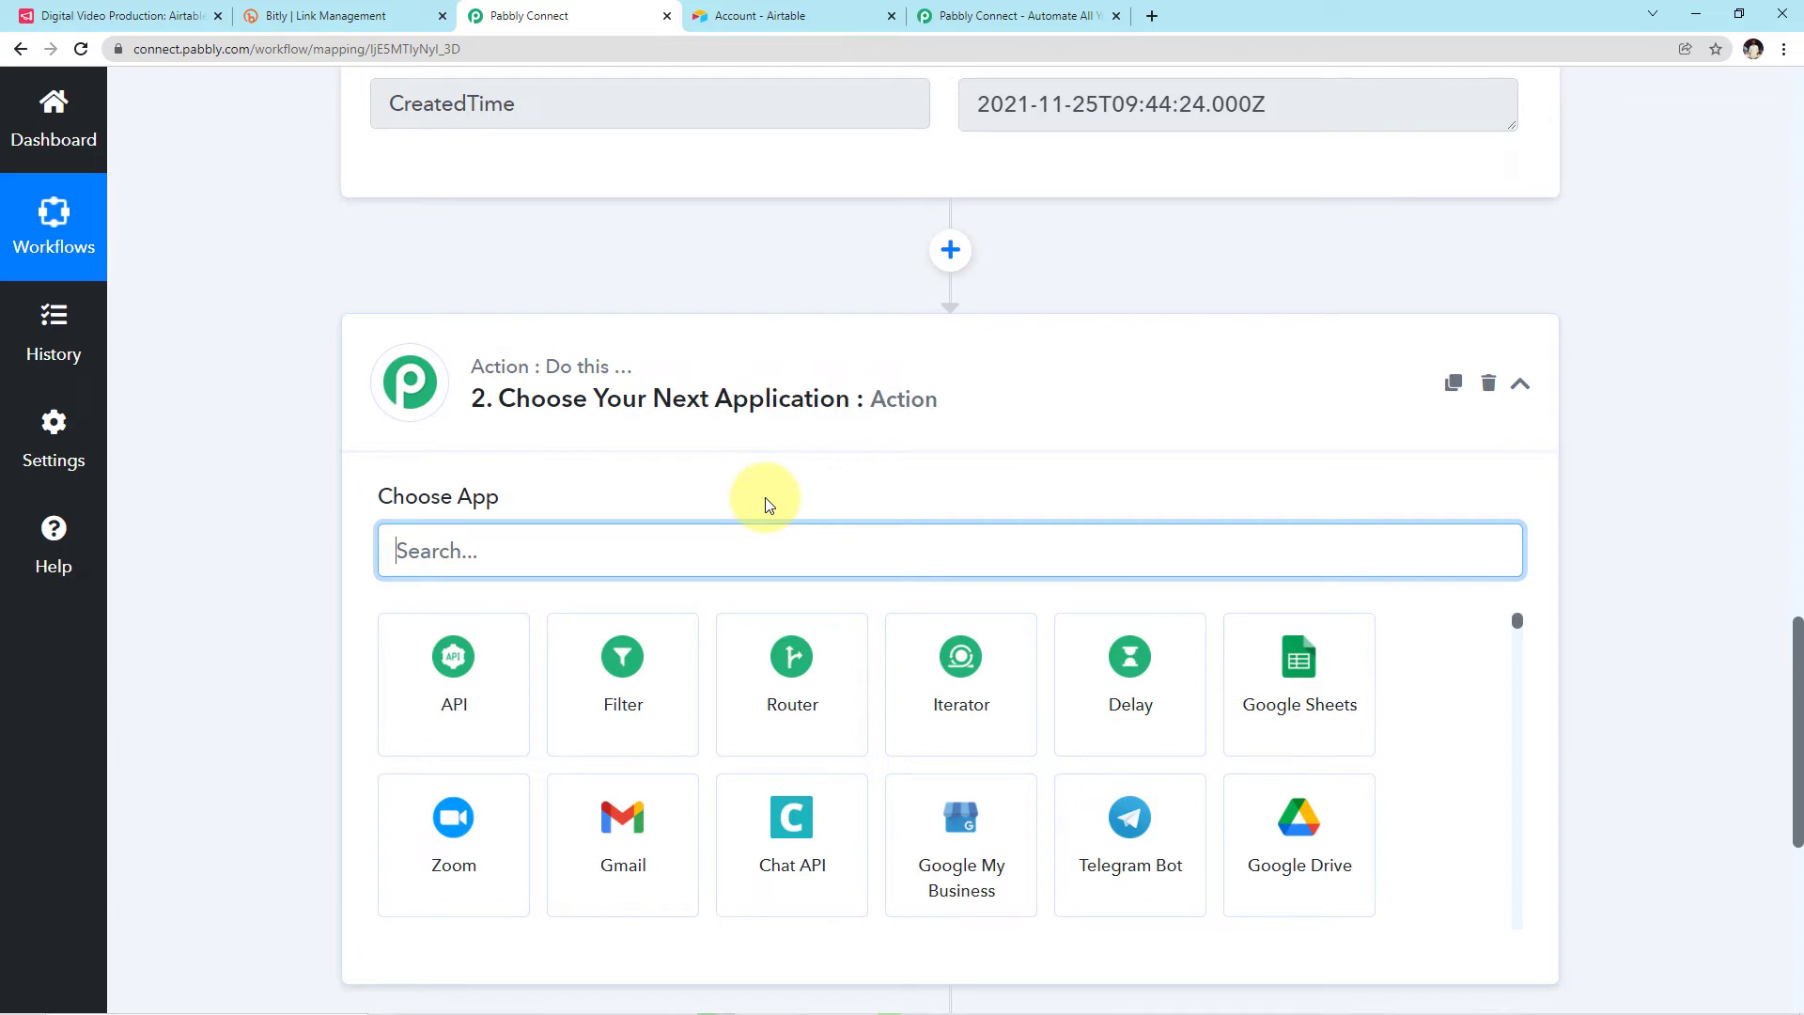
type("bitly")
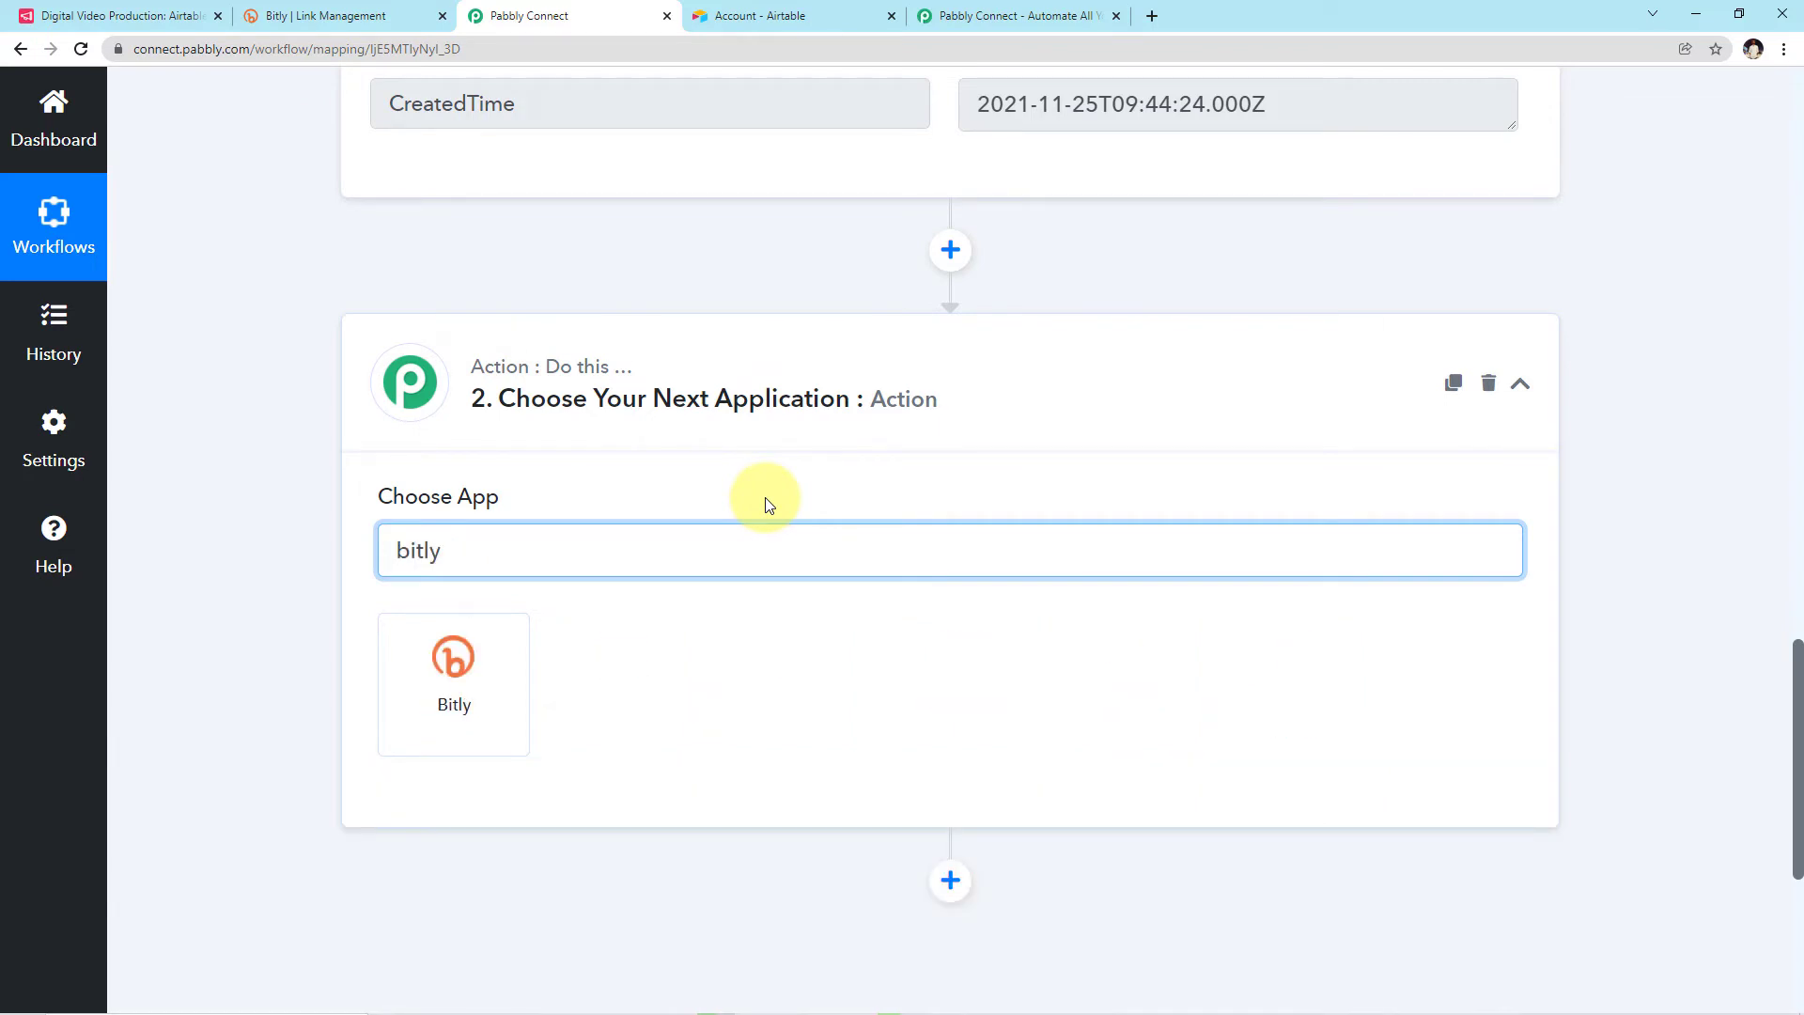
left_click(473, 675)
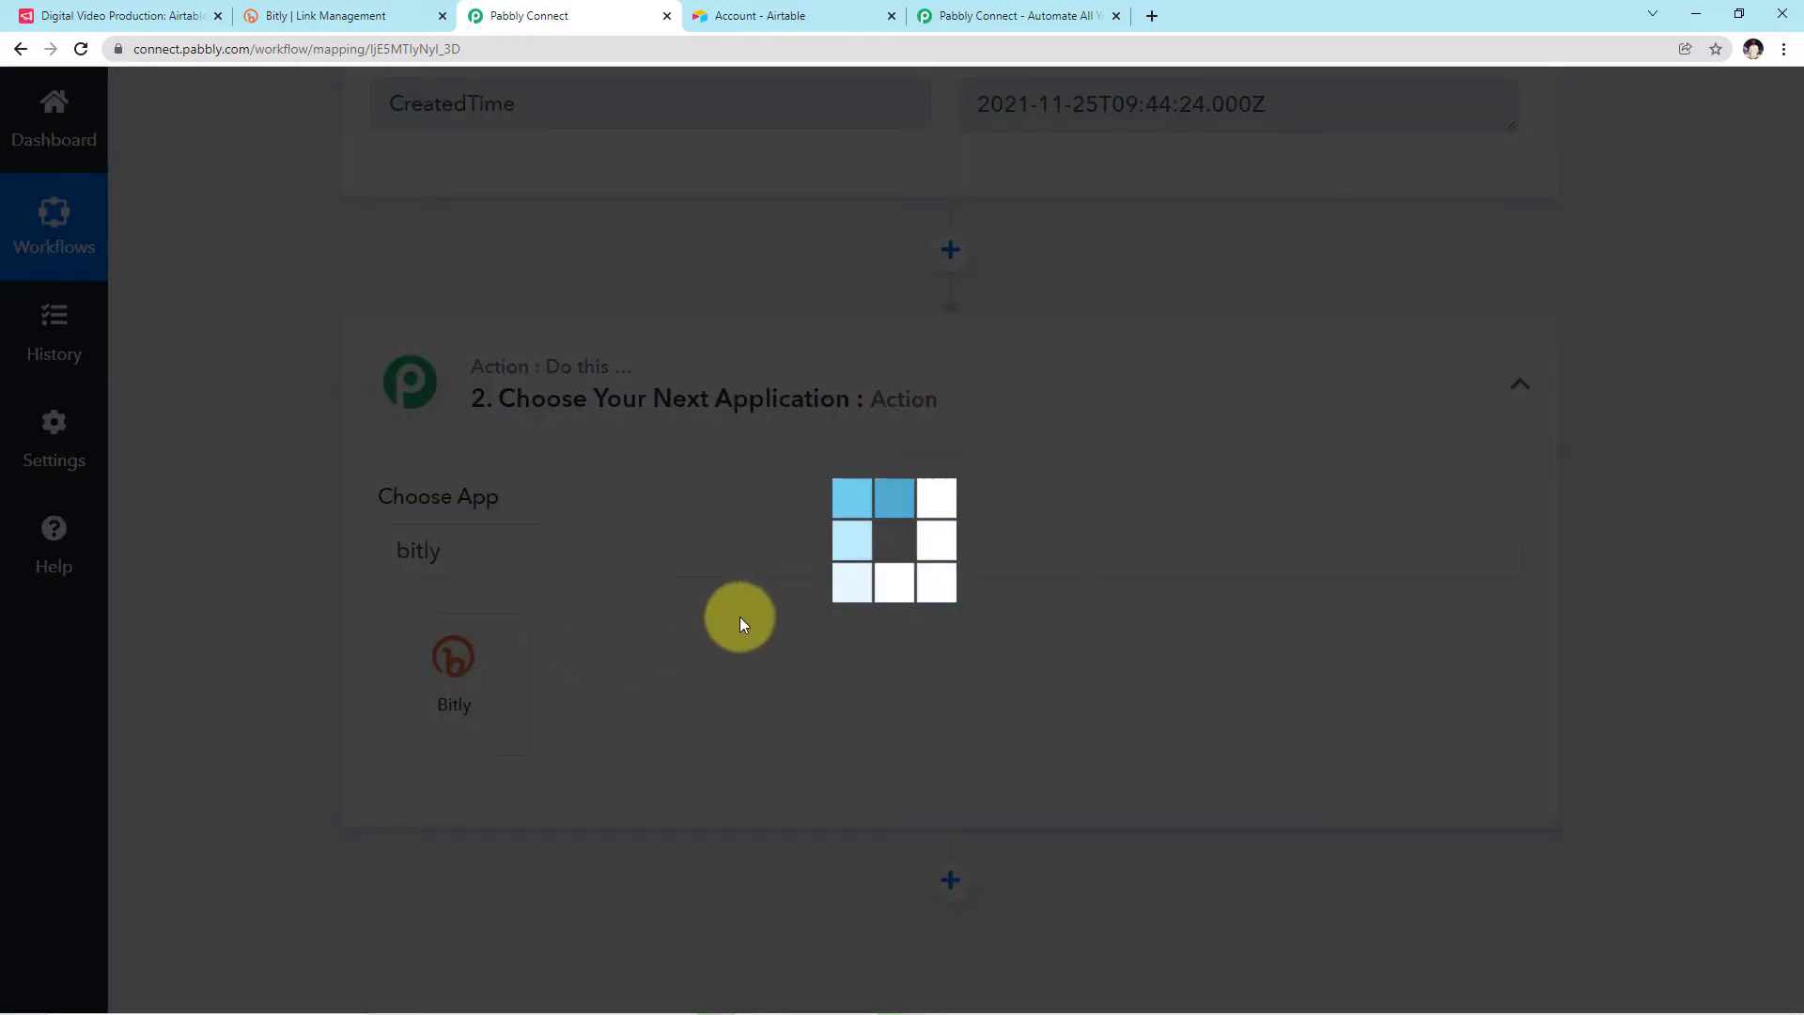
scroll(657, 611, "down", 1)
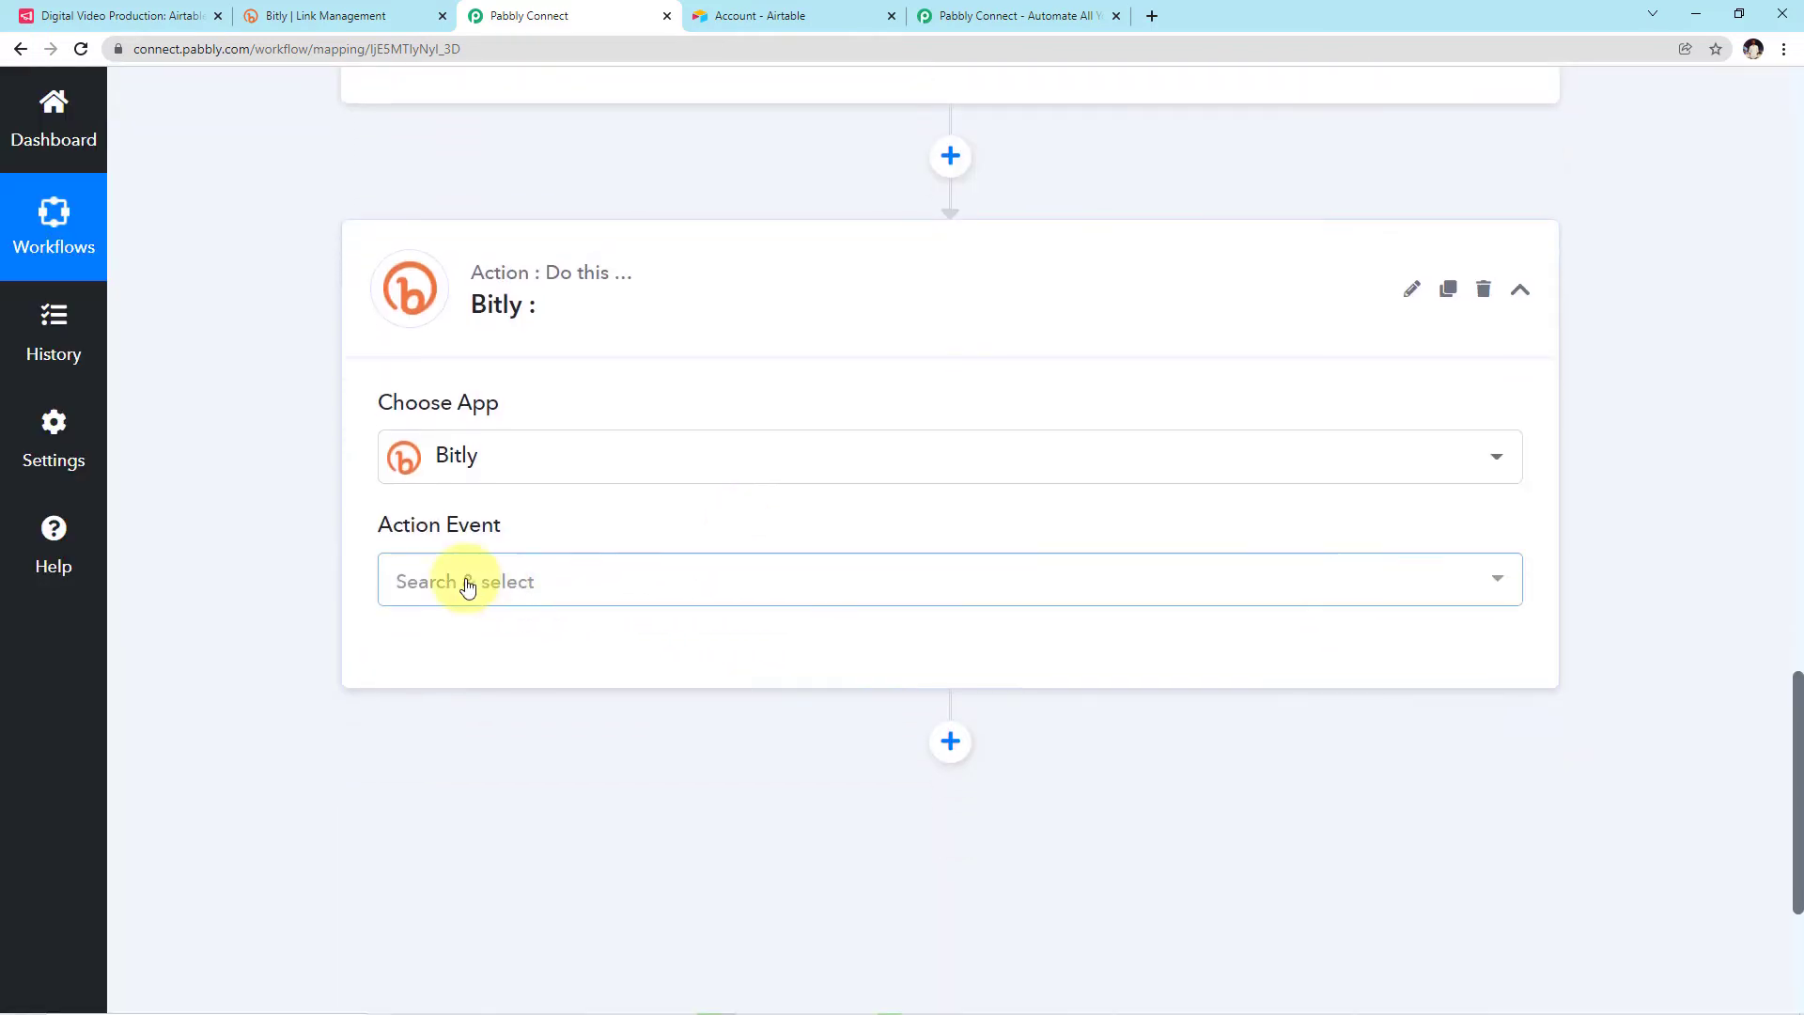
left_click(1500, 581)
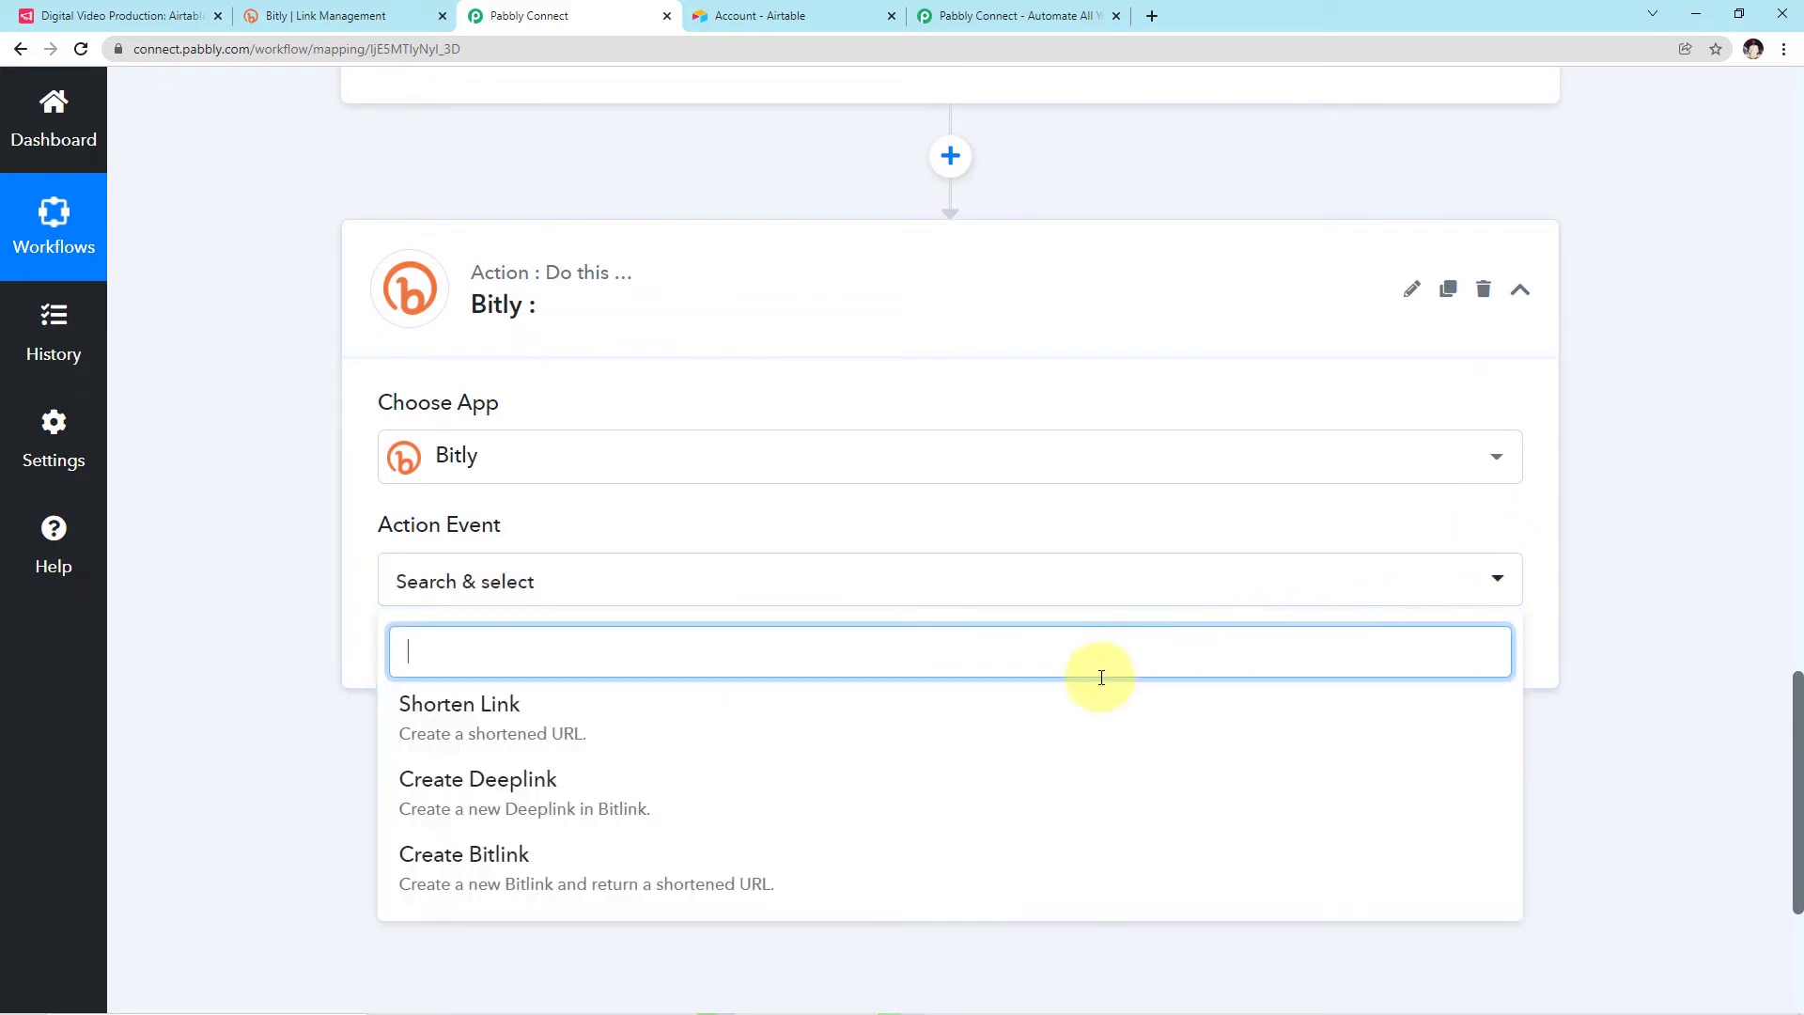
scroll(930, 748, "down", 2)
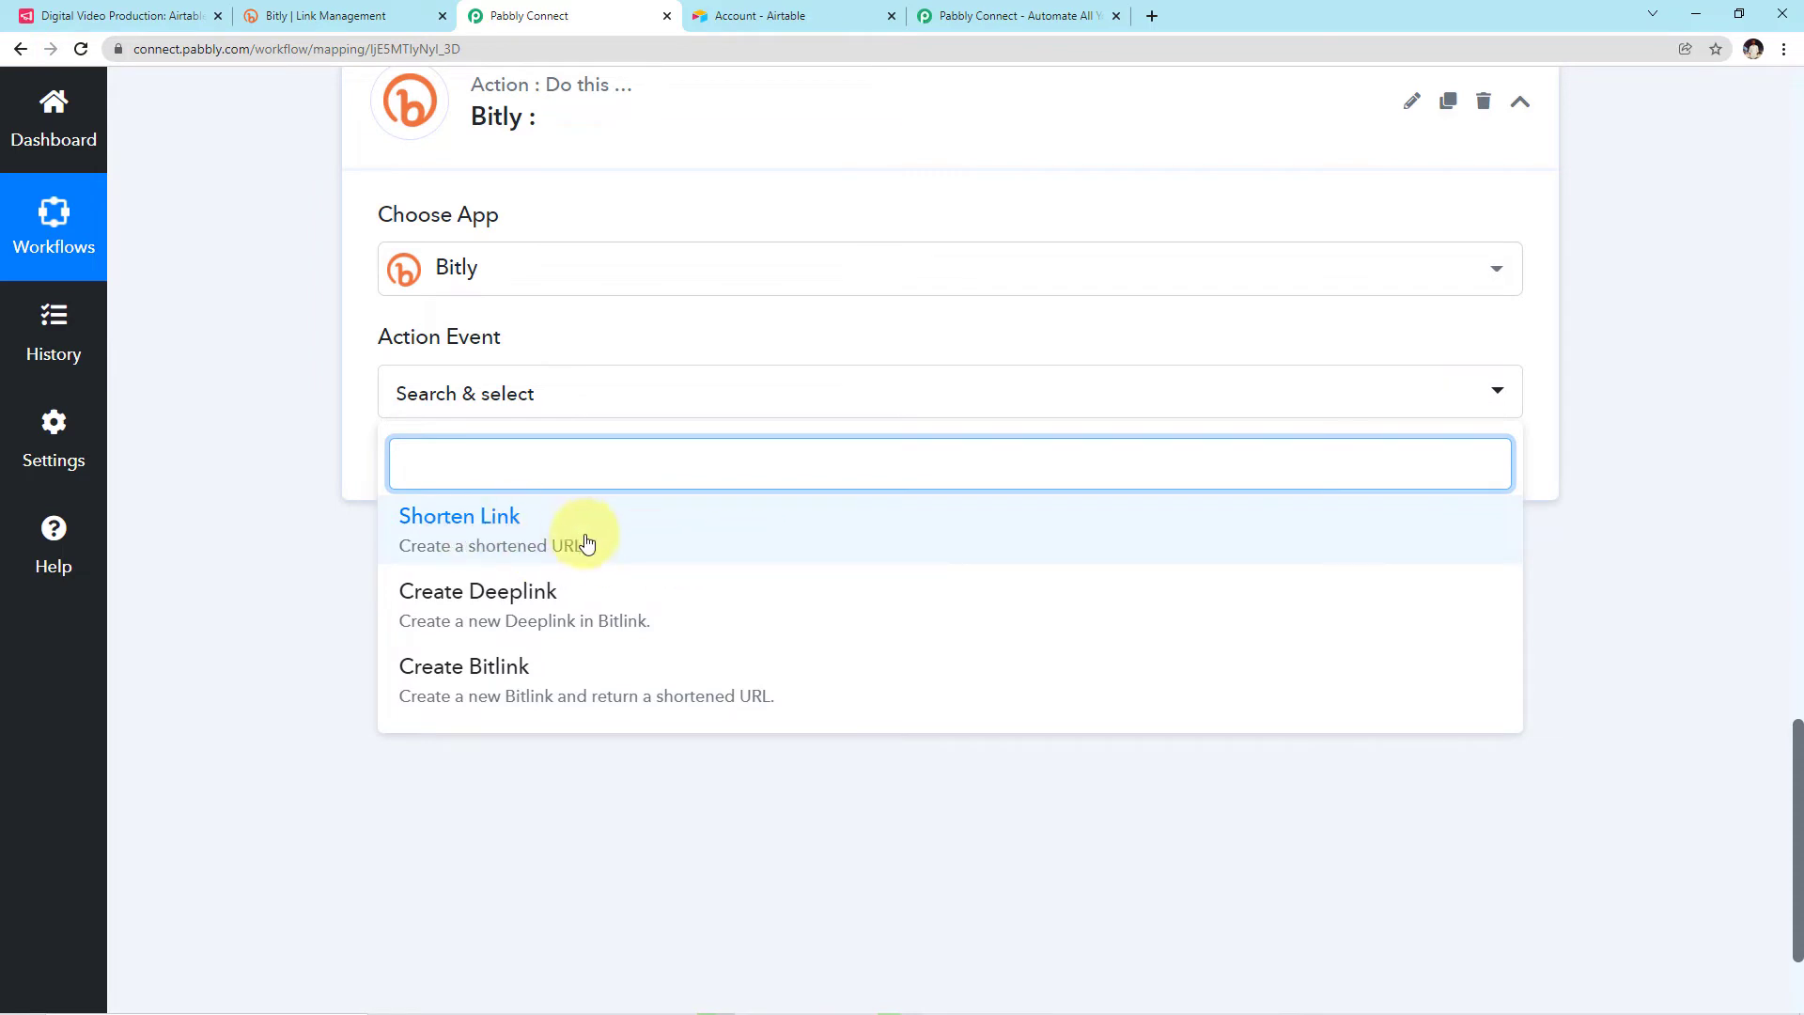
left_click(656, 548)
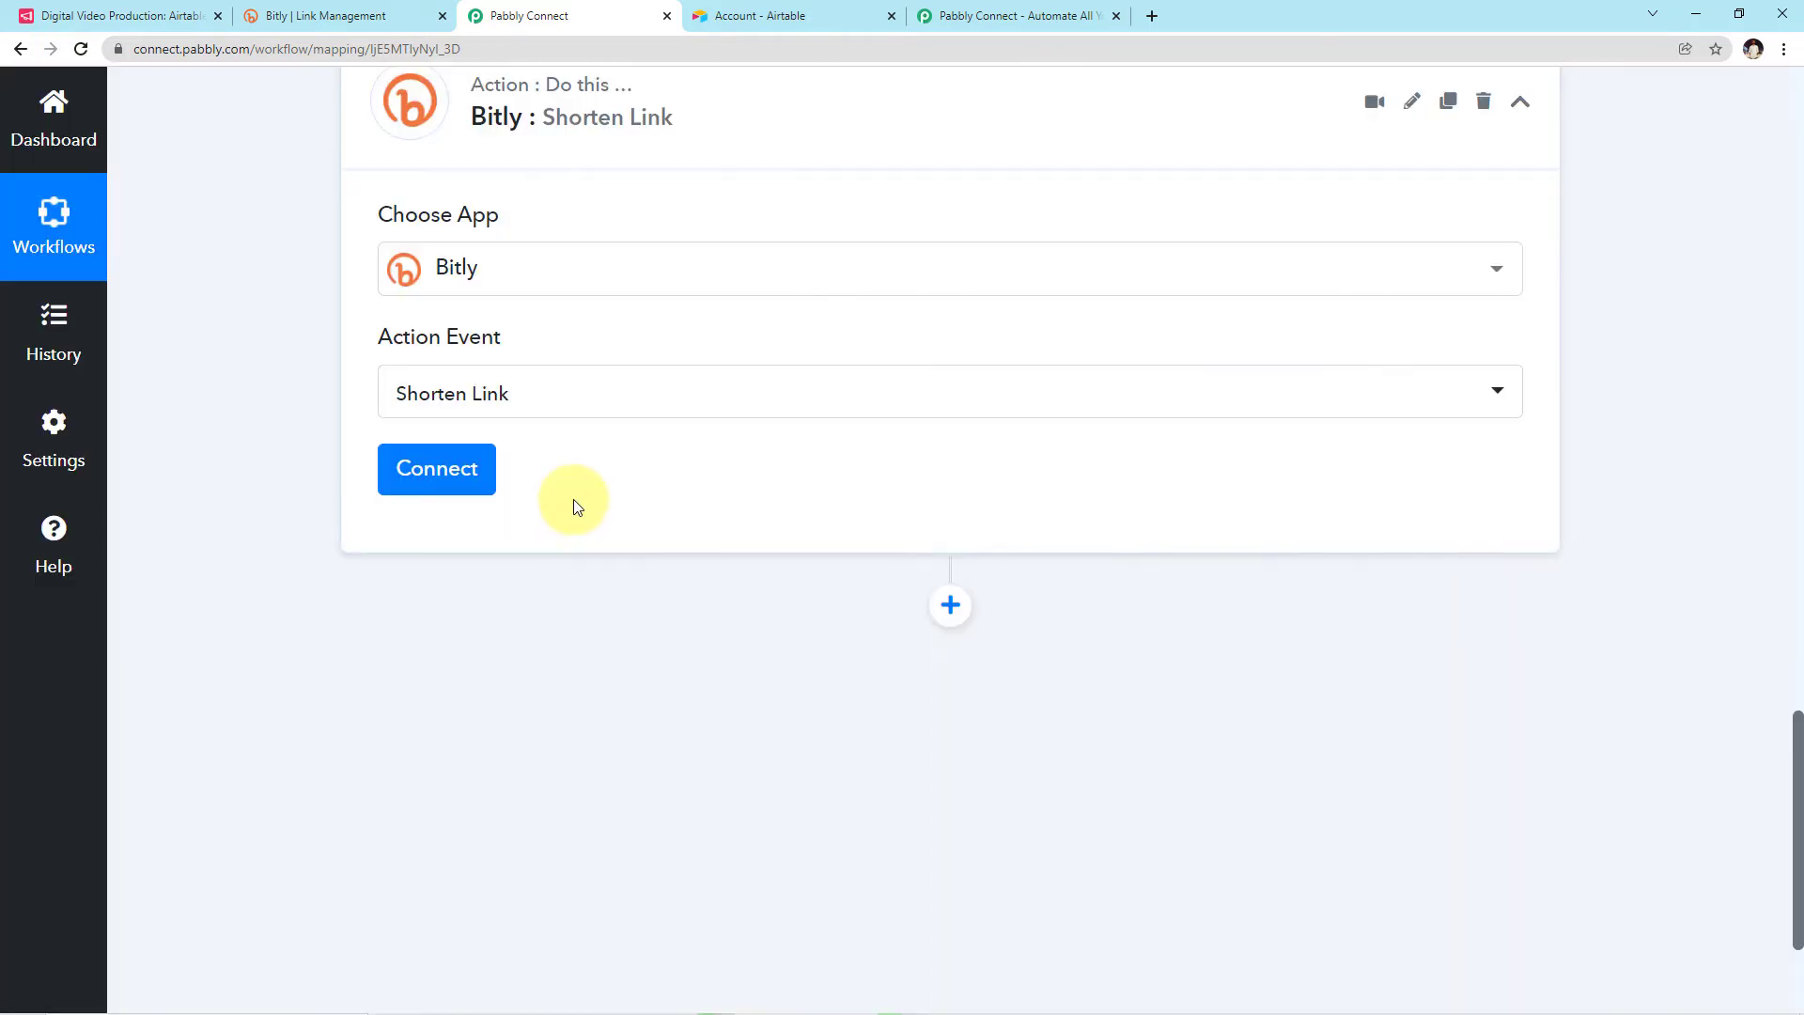
Step: Connect the Bitly action through a new connection and allow Pabbly to access the Bitly account
left_click(473, 472)
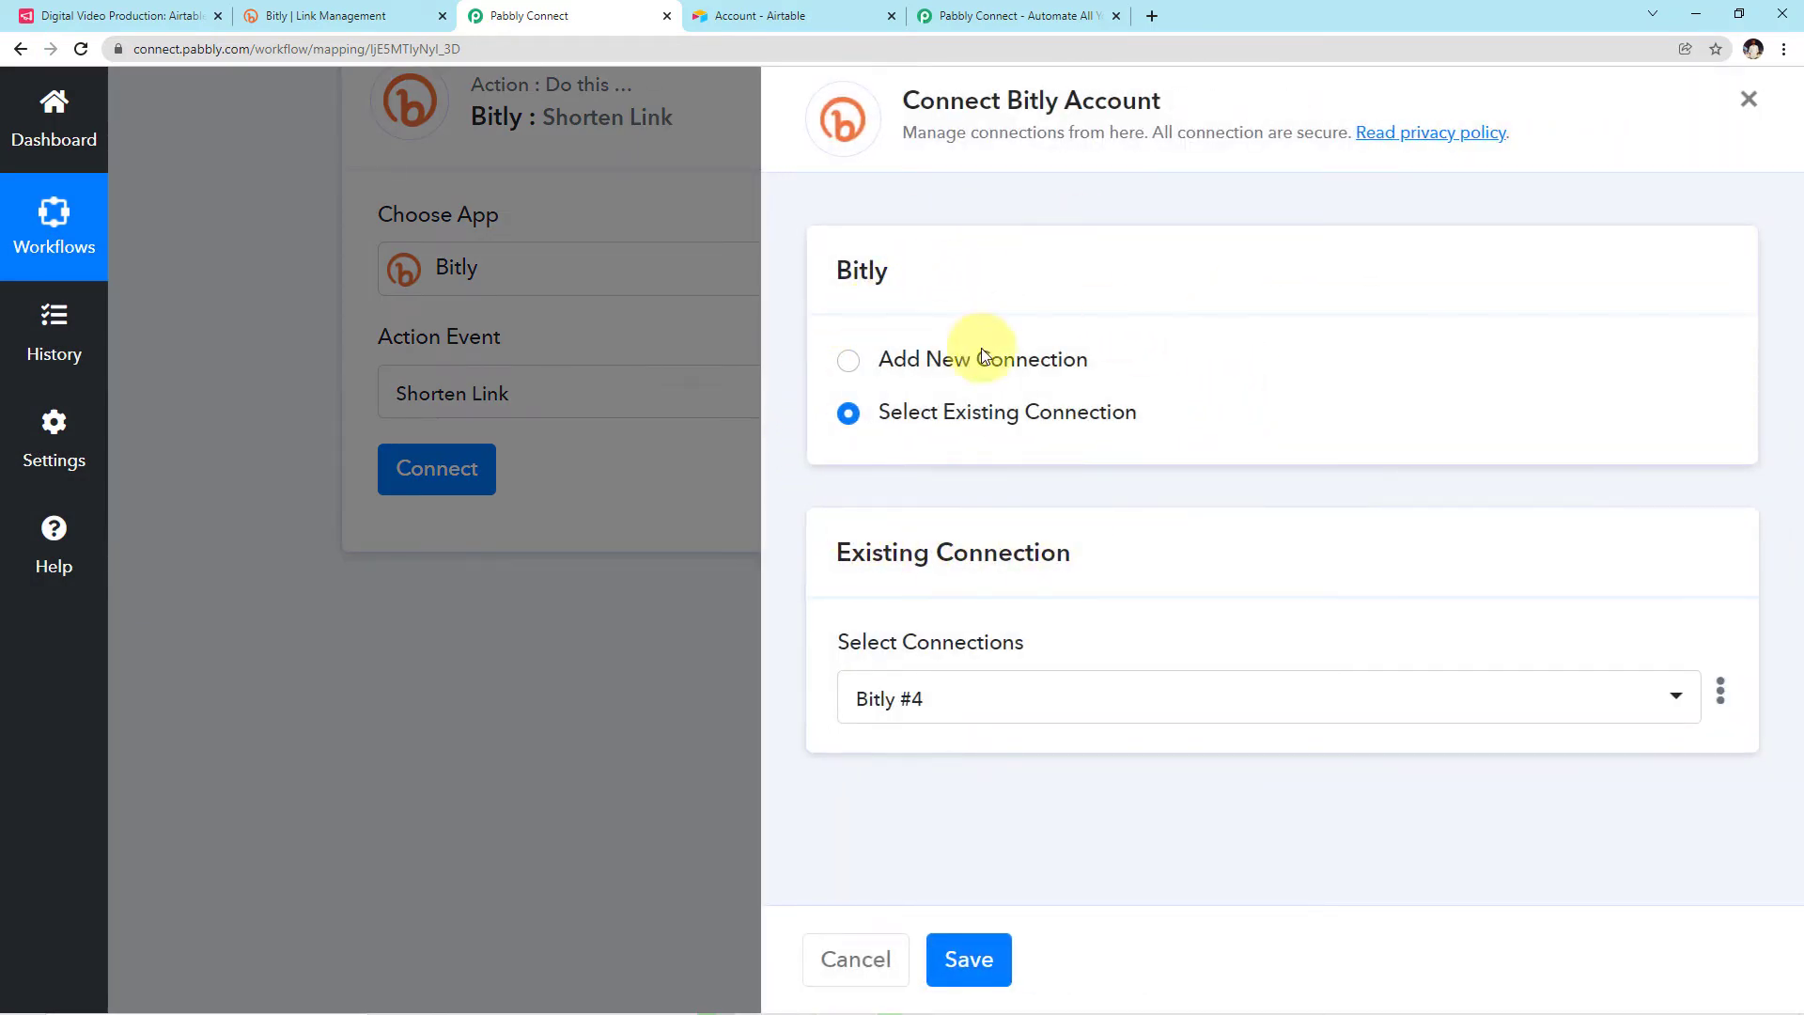
left_click(848, 361)
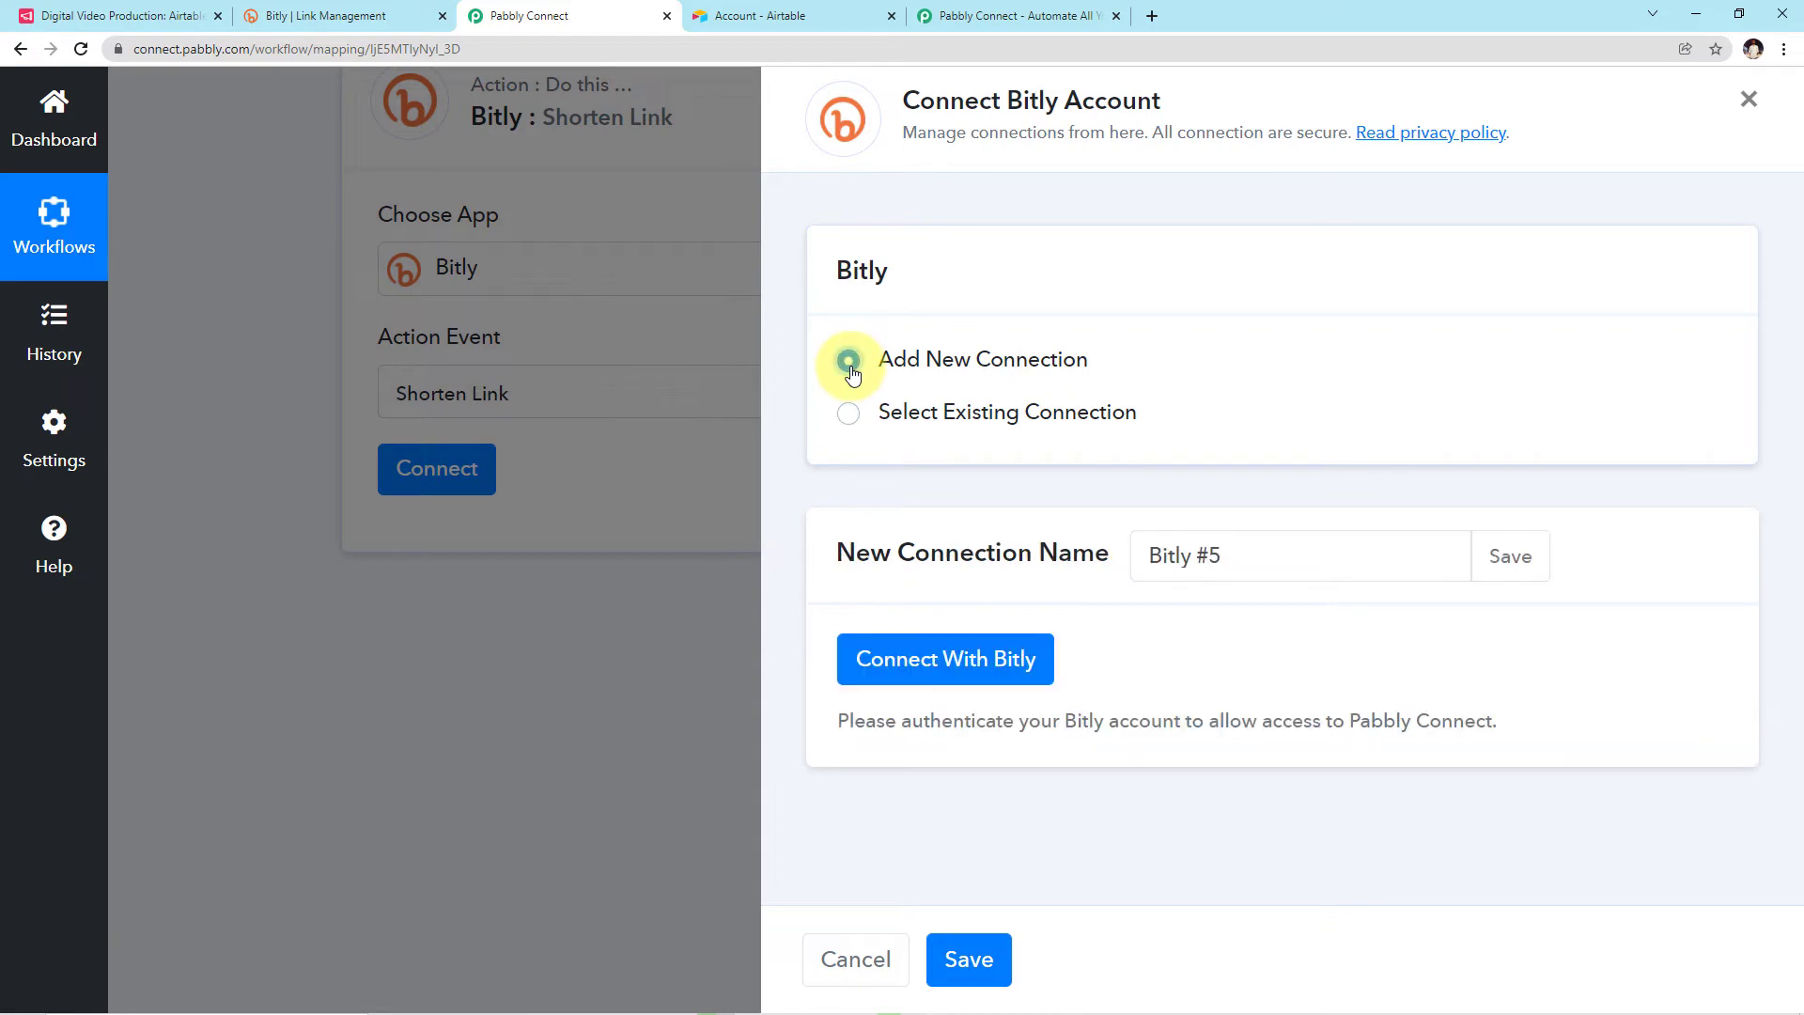
left_click(926, 665)
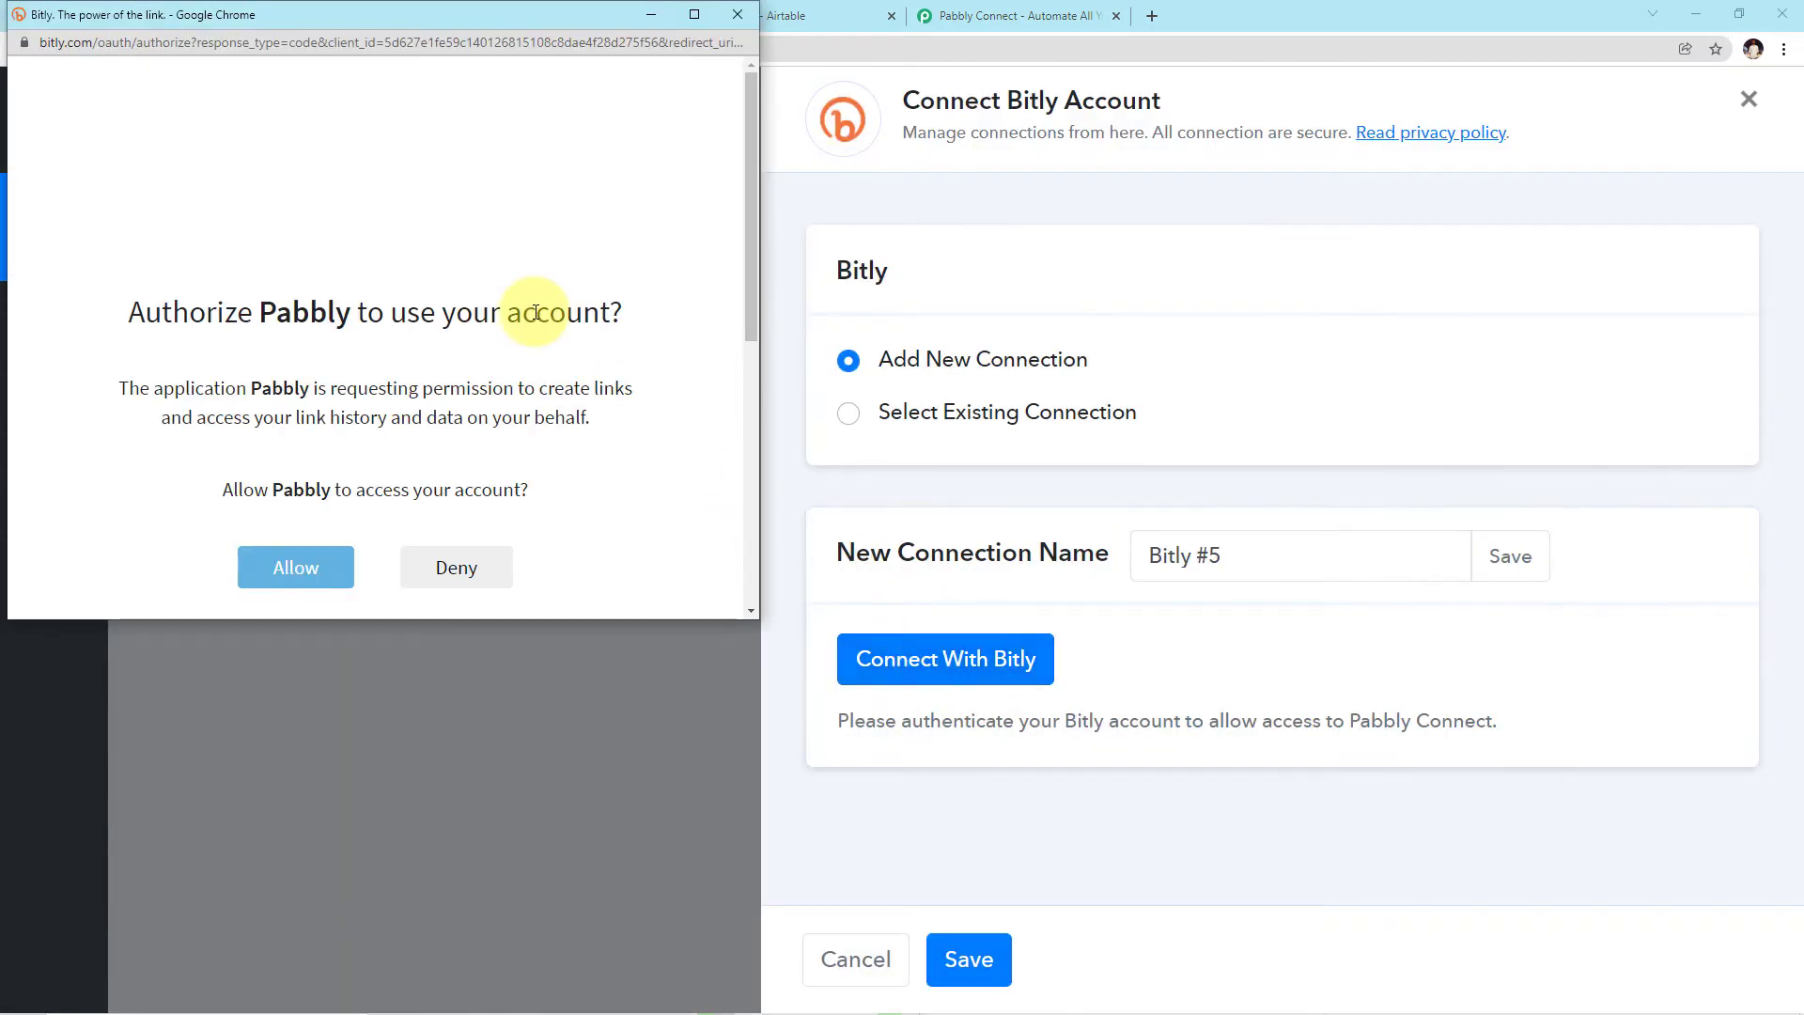
scroll(535, 313, "down", 1)
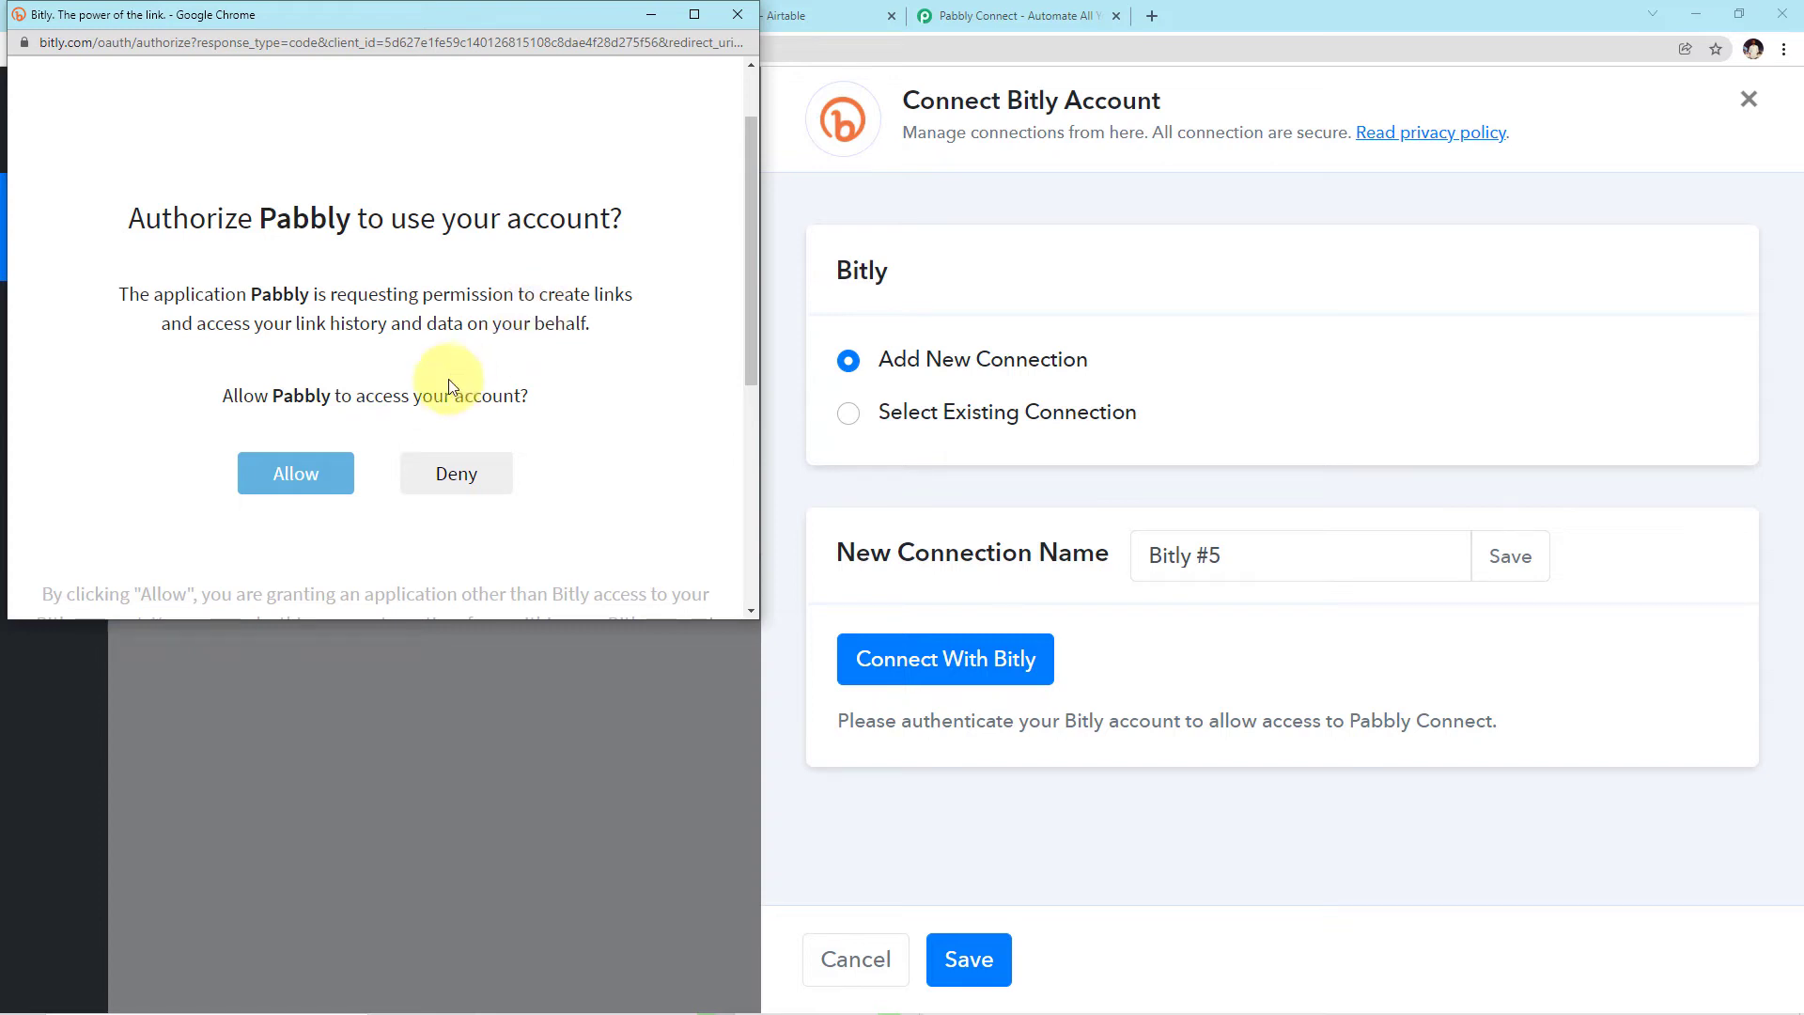
left_click(329, 467)
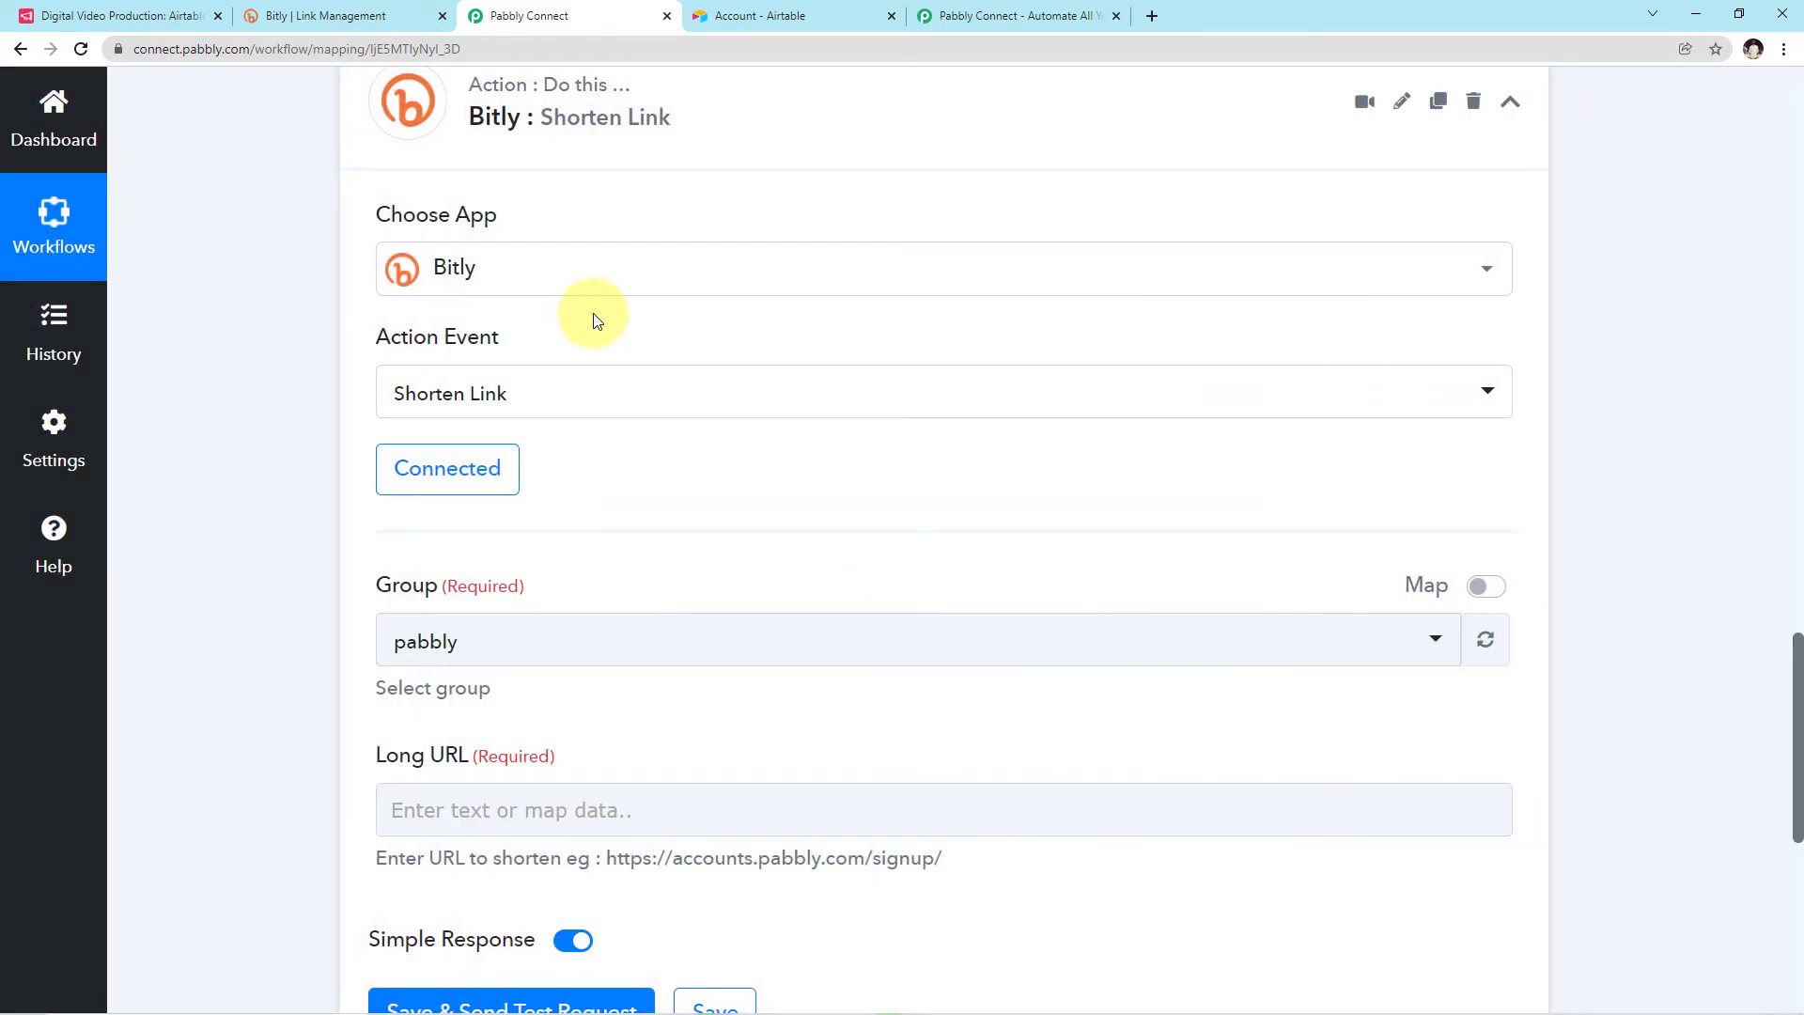
Step: Switch to Bitly's link management page to check the account, and return to the Shorten Link setup in Pabbly Connect
left_click(351, 14)
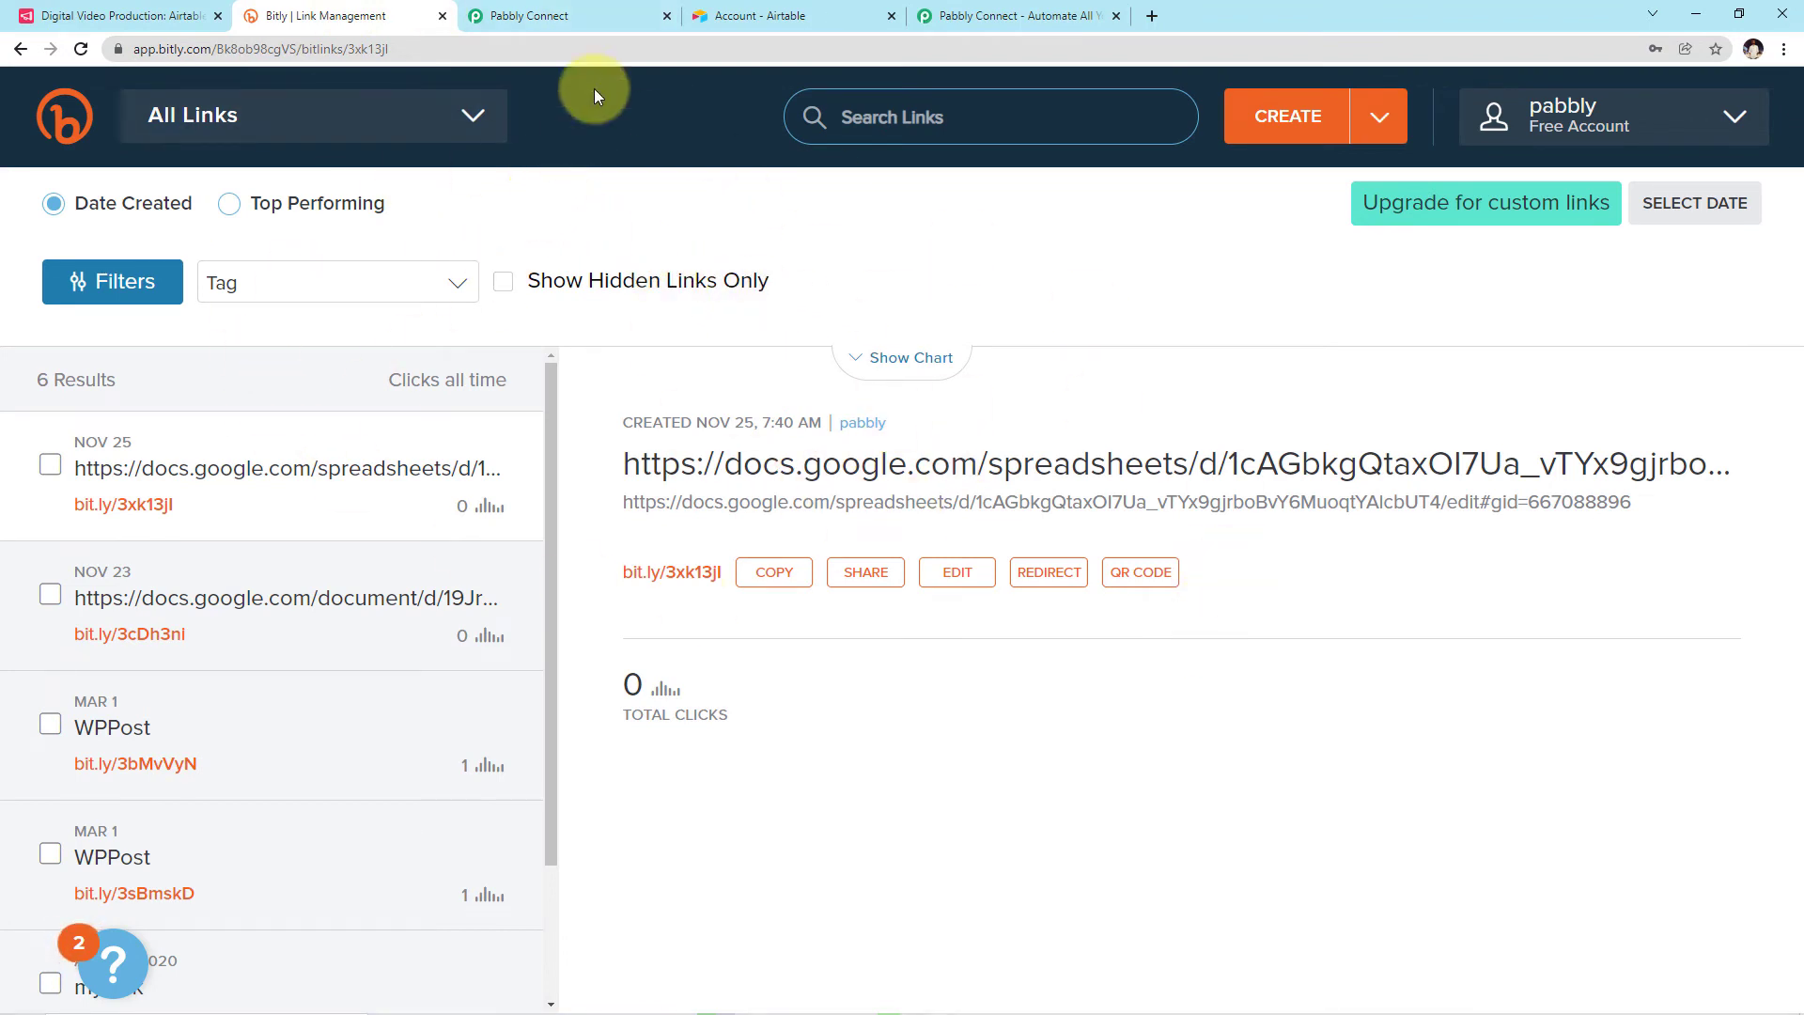
left_click(609, 8)
scroll(740, 462, "down", 1)
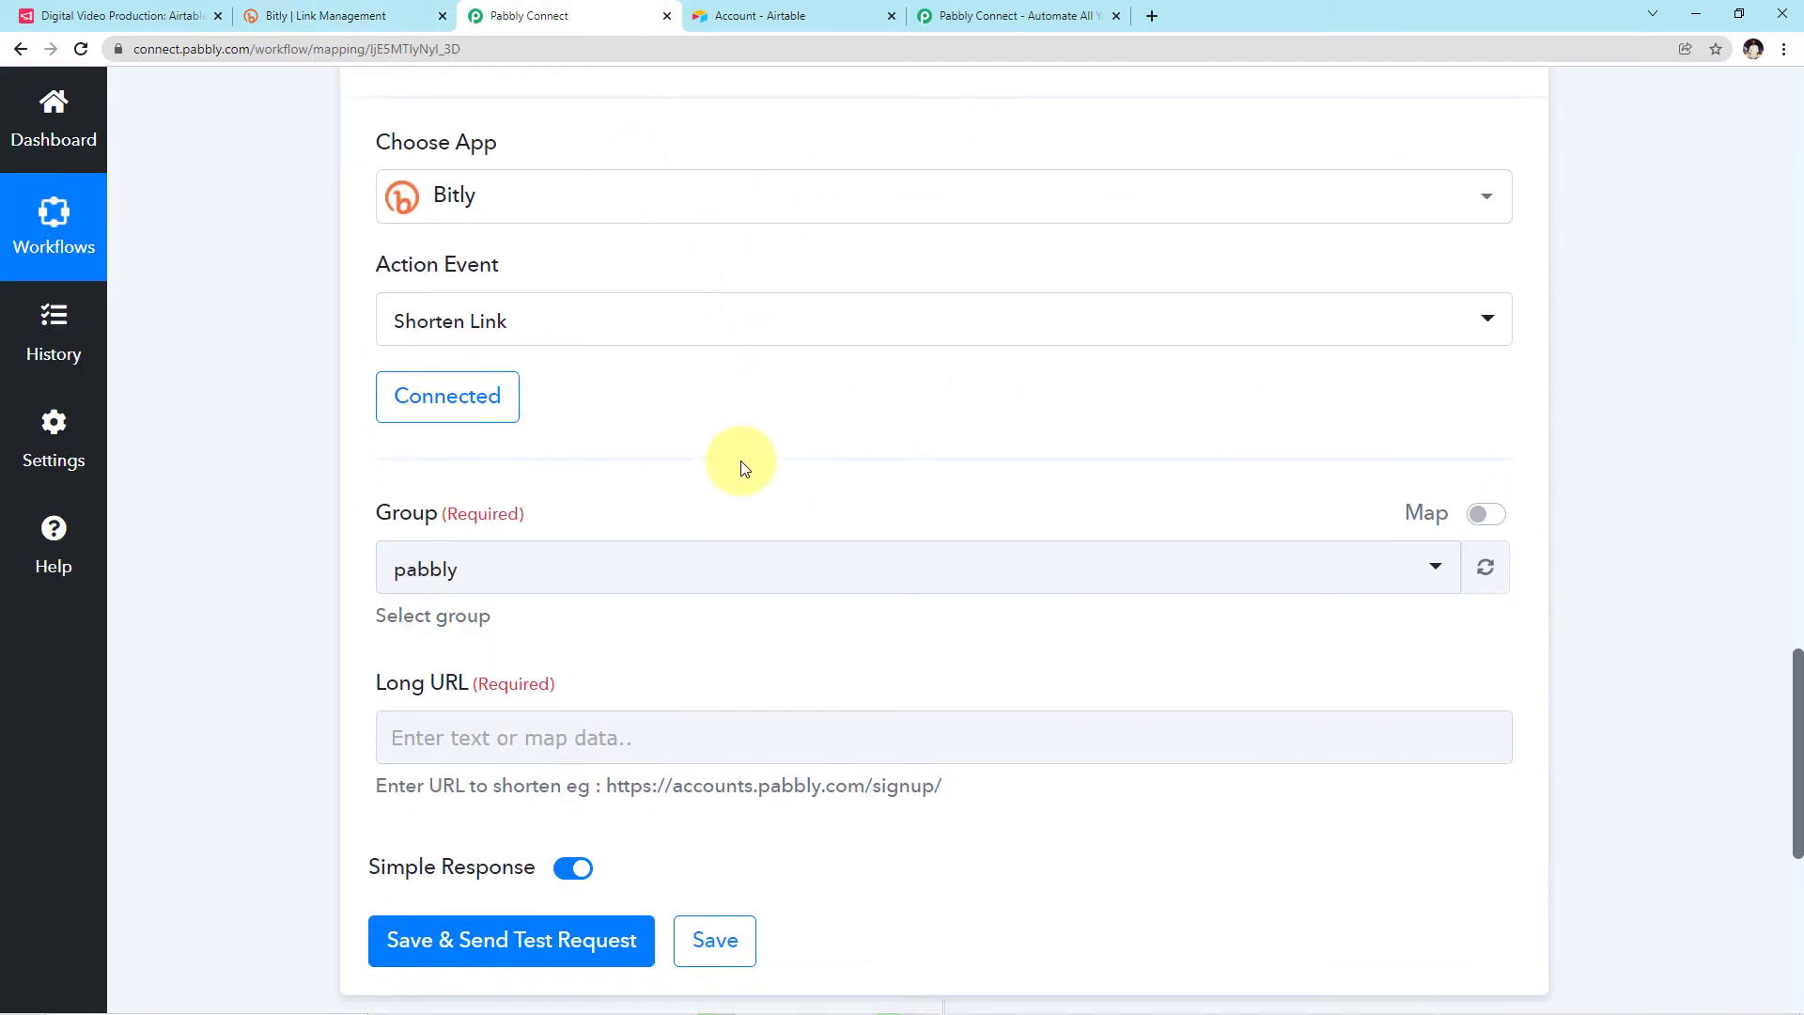
scroll(740, 461, "down", 1)
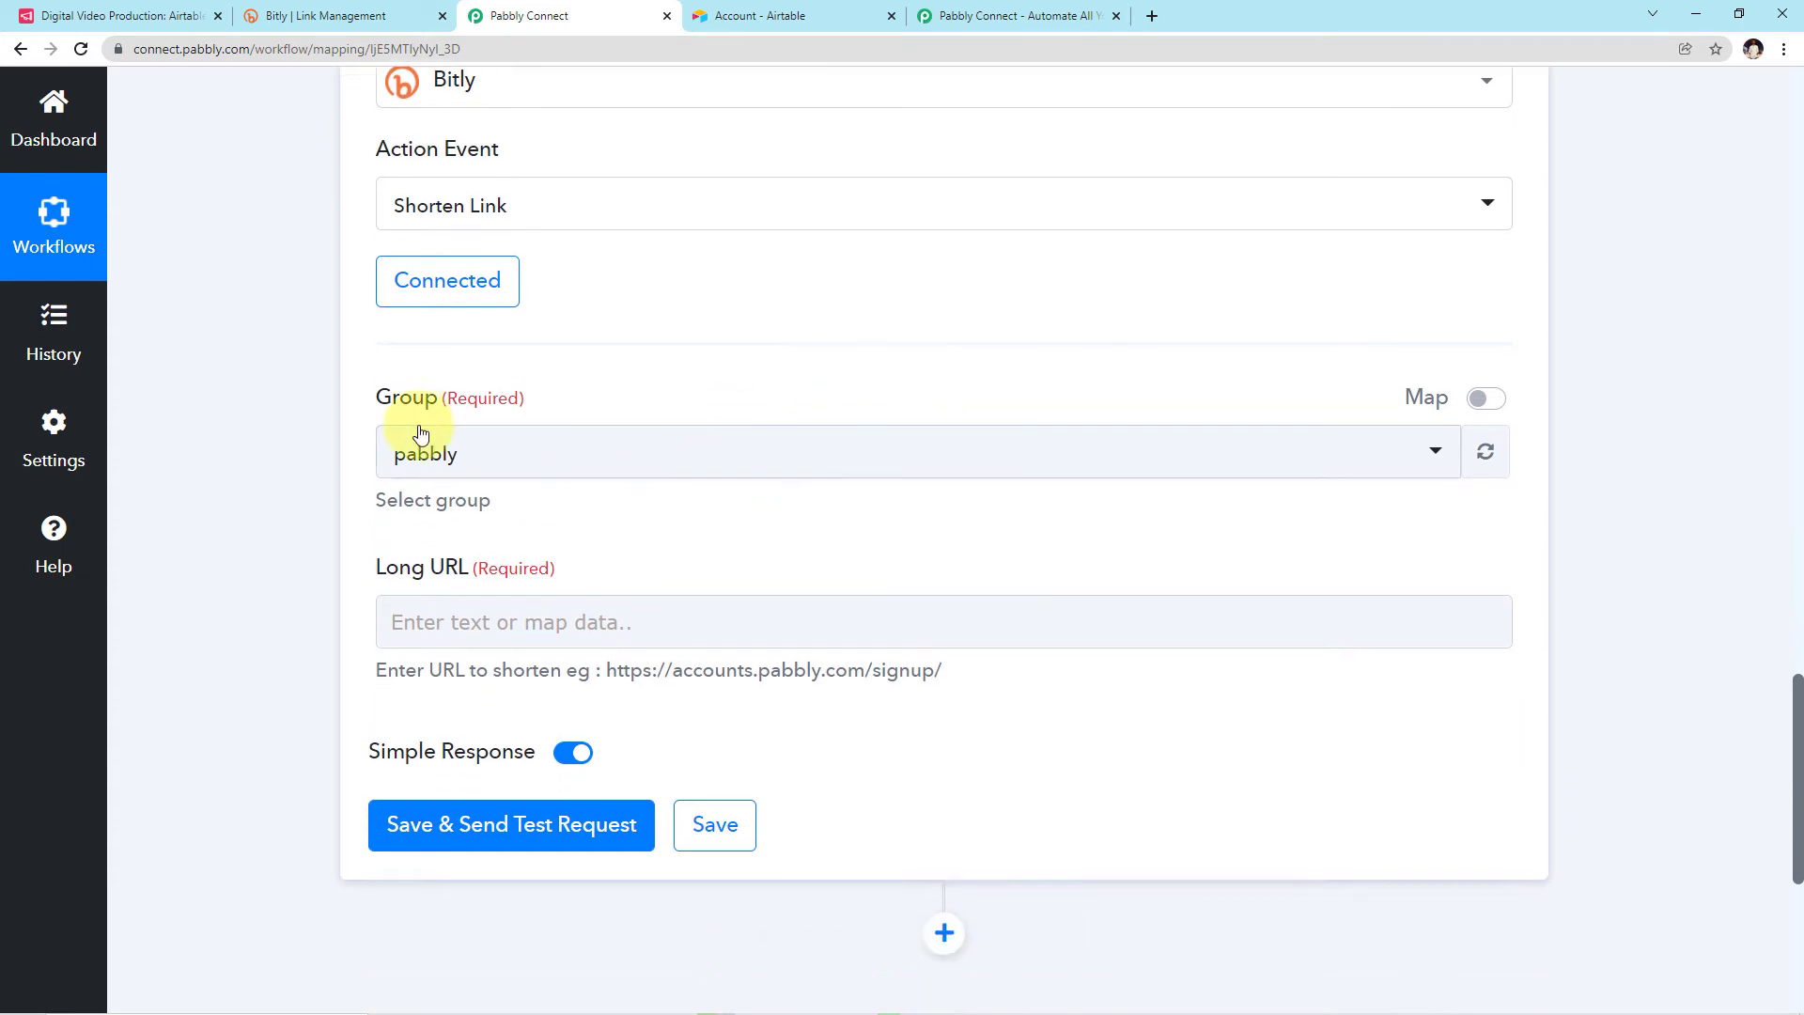
Step: Expand the Airtable New Record in View data among the mapping choices for the Long URL field
left_click(573, 634)
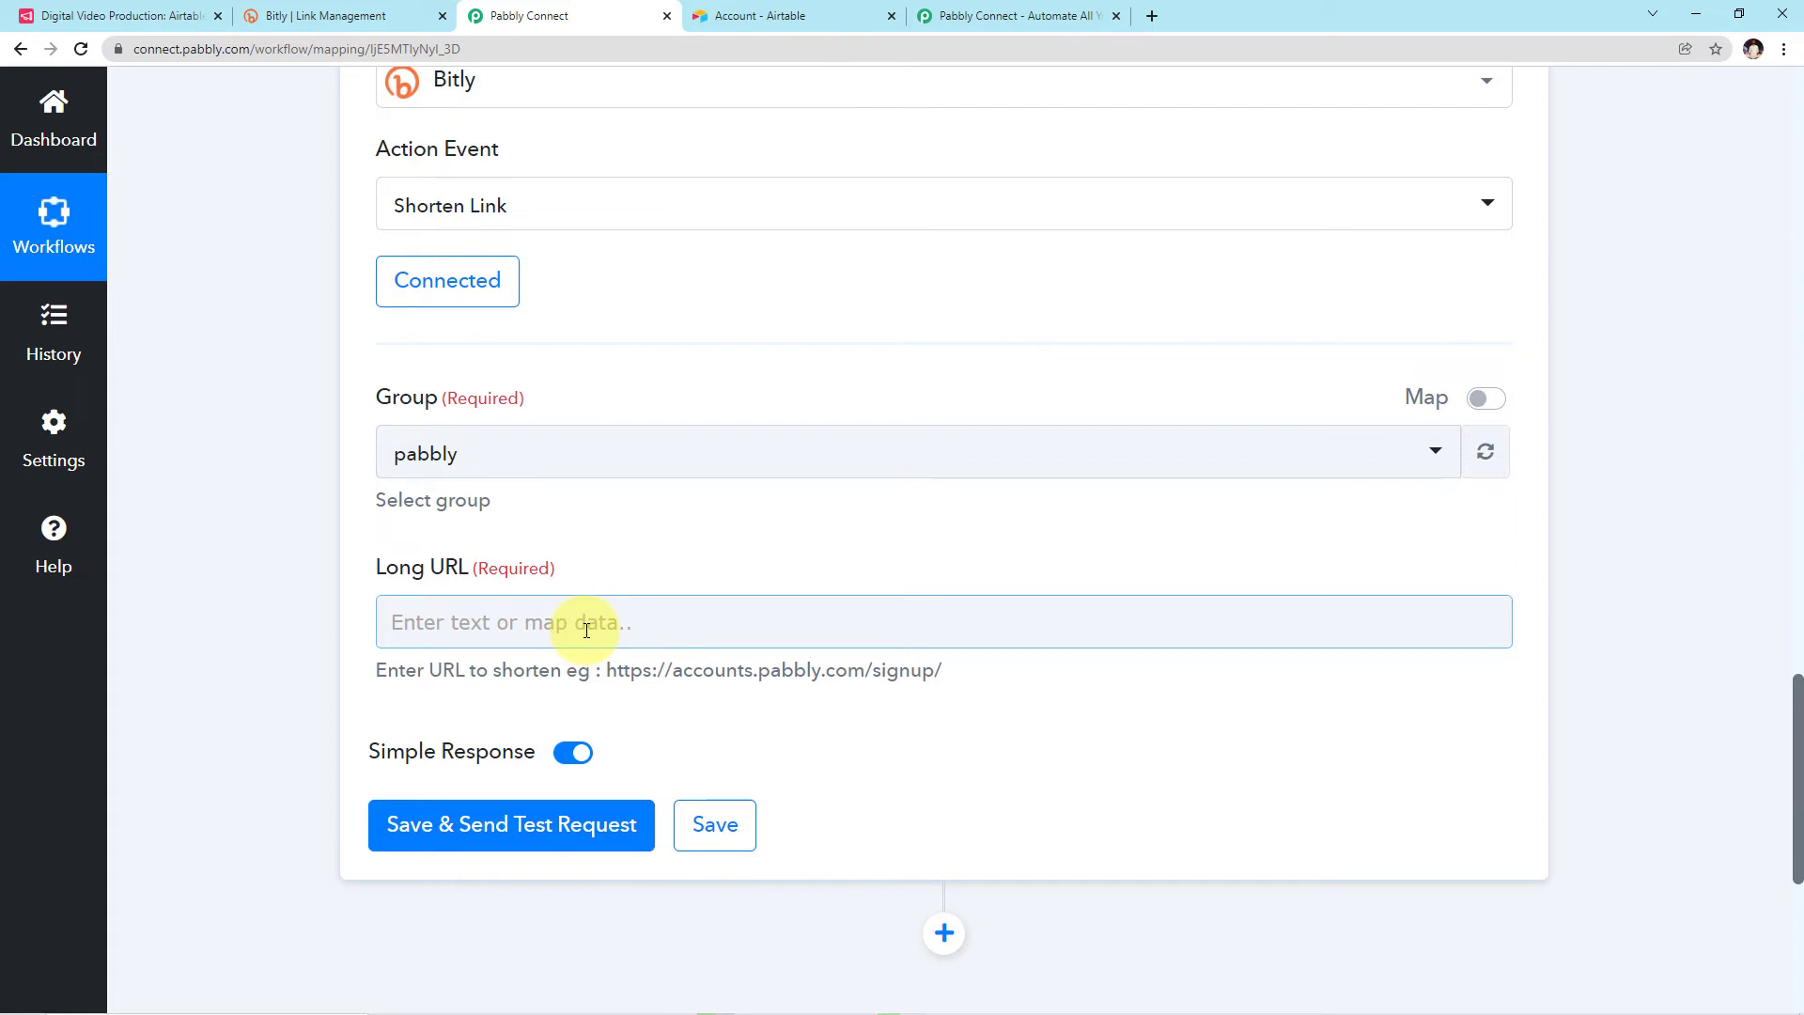
left_click(964, 469)
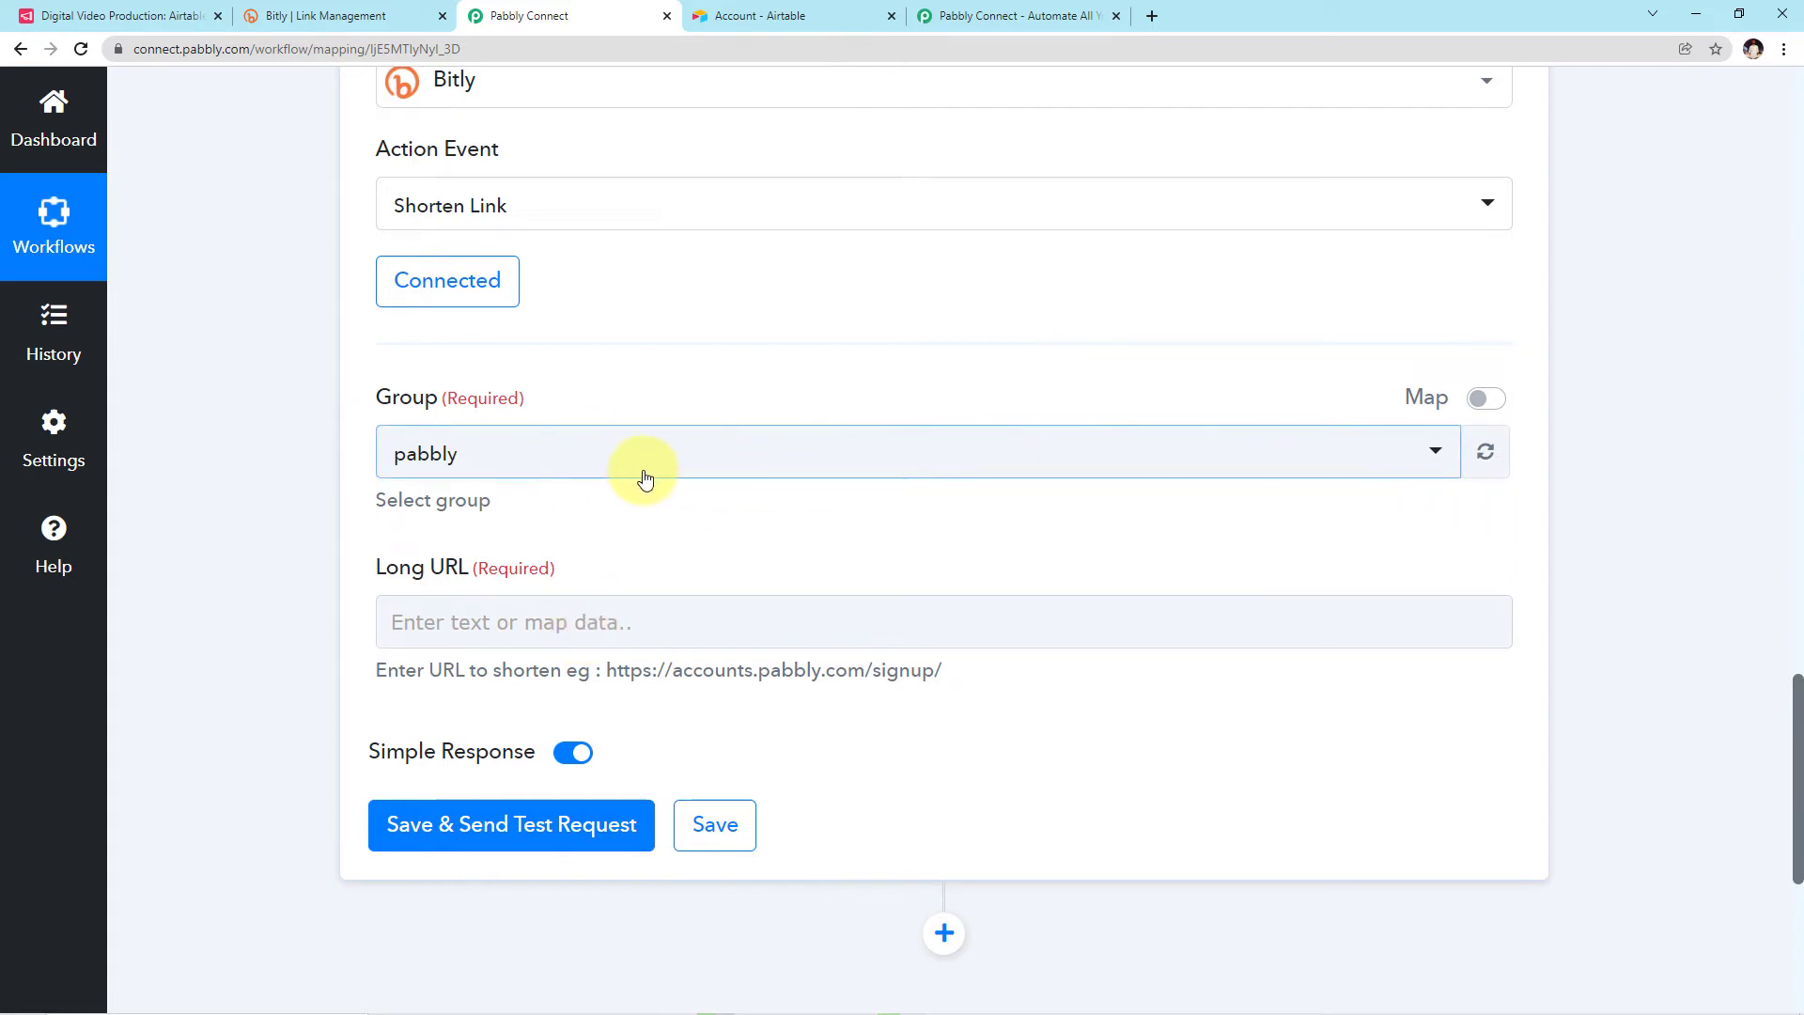
scroll(664, 475, "down", 1)
left_click(648, 531)
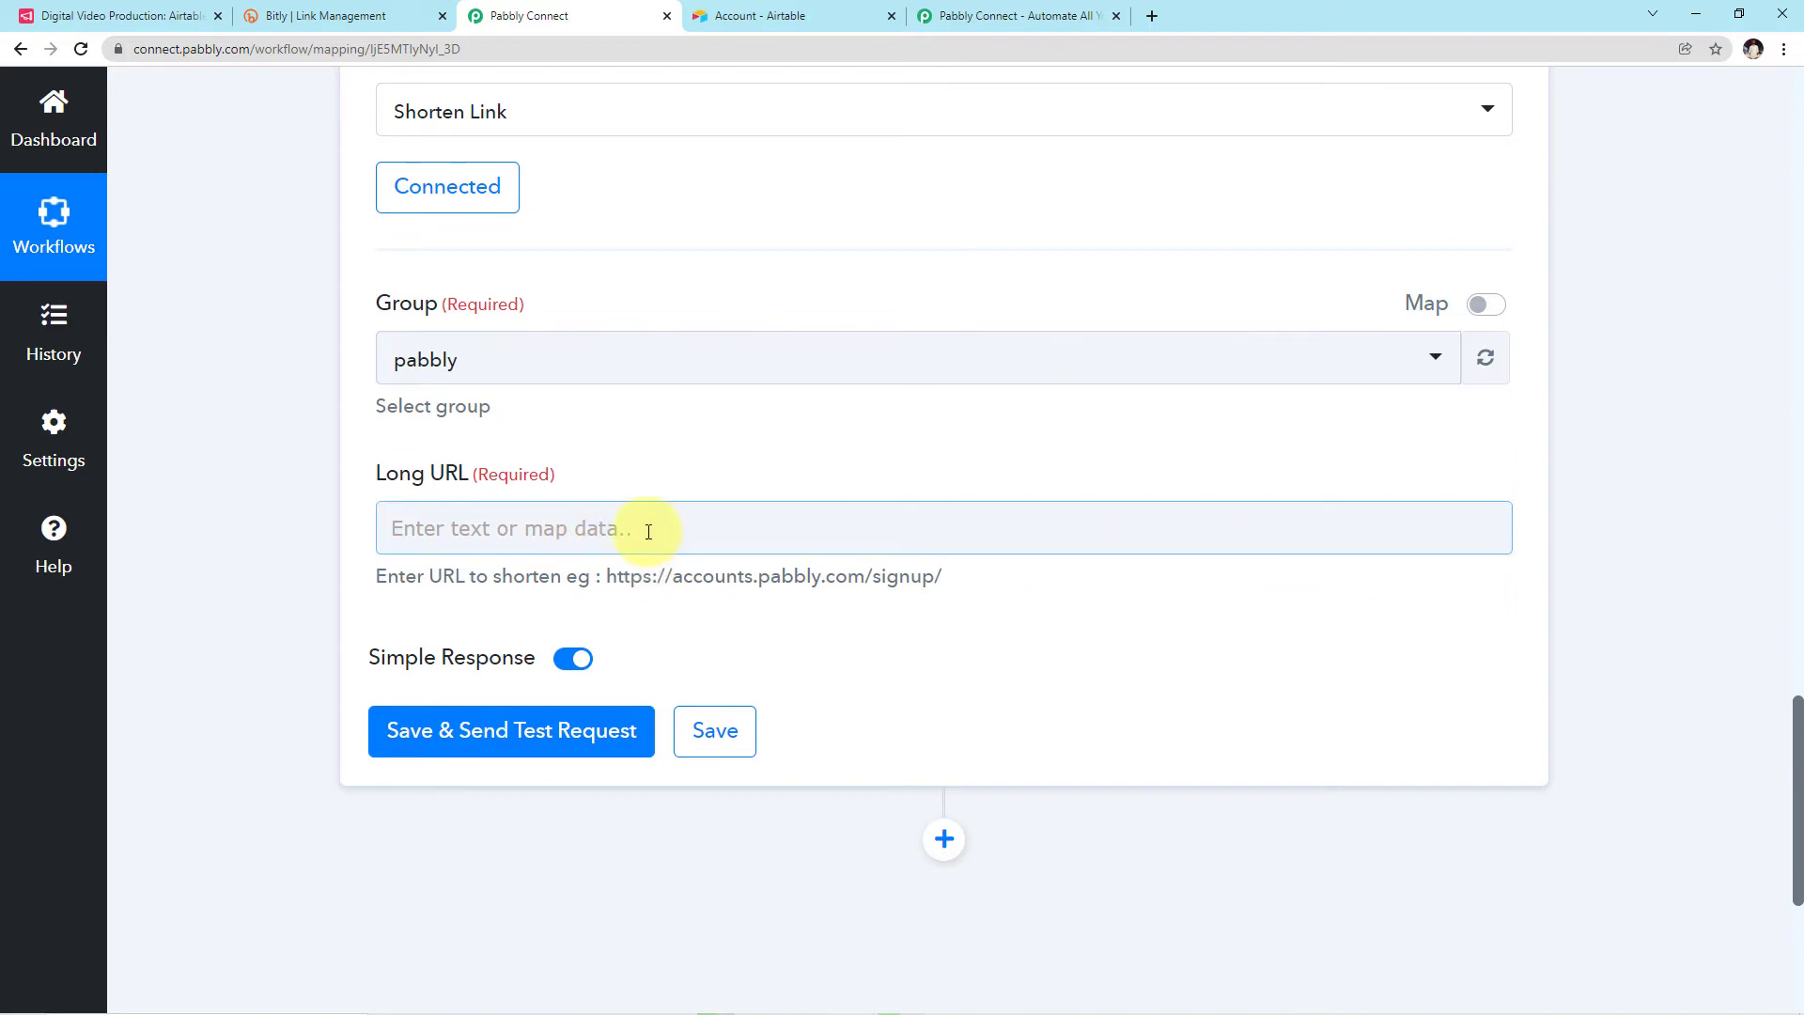
left_click(648, 532)
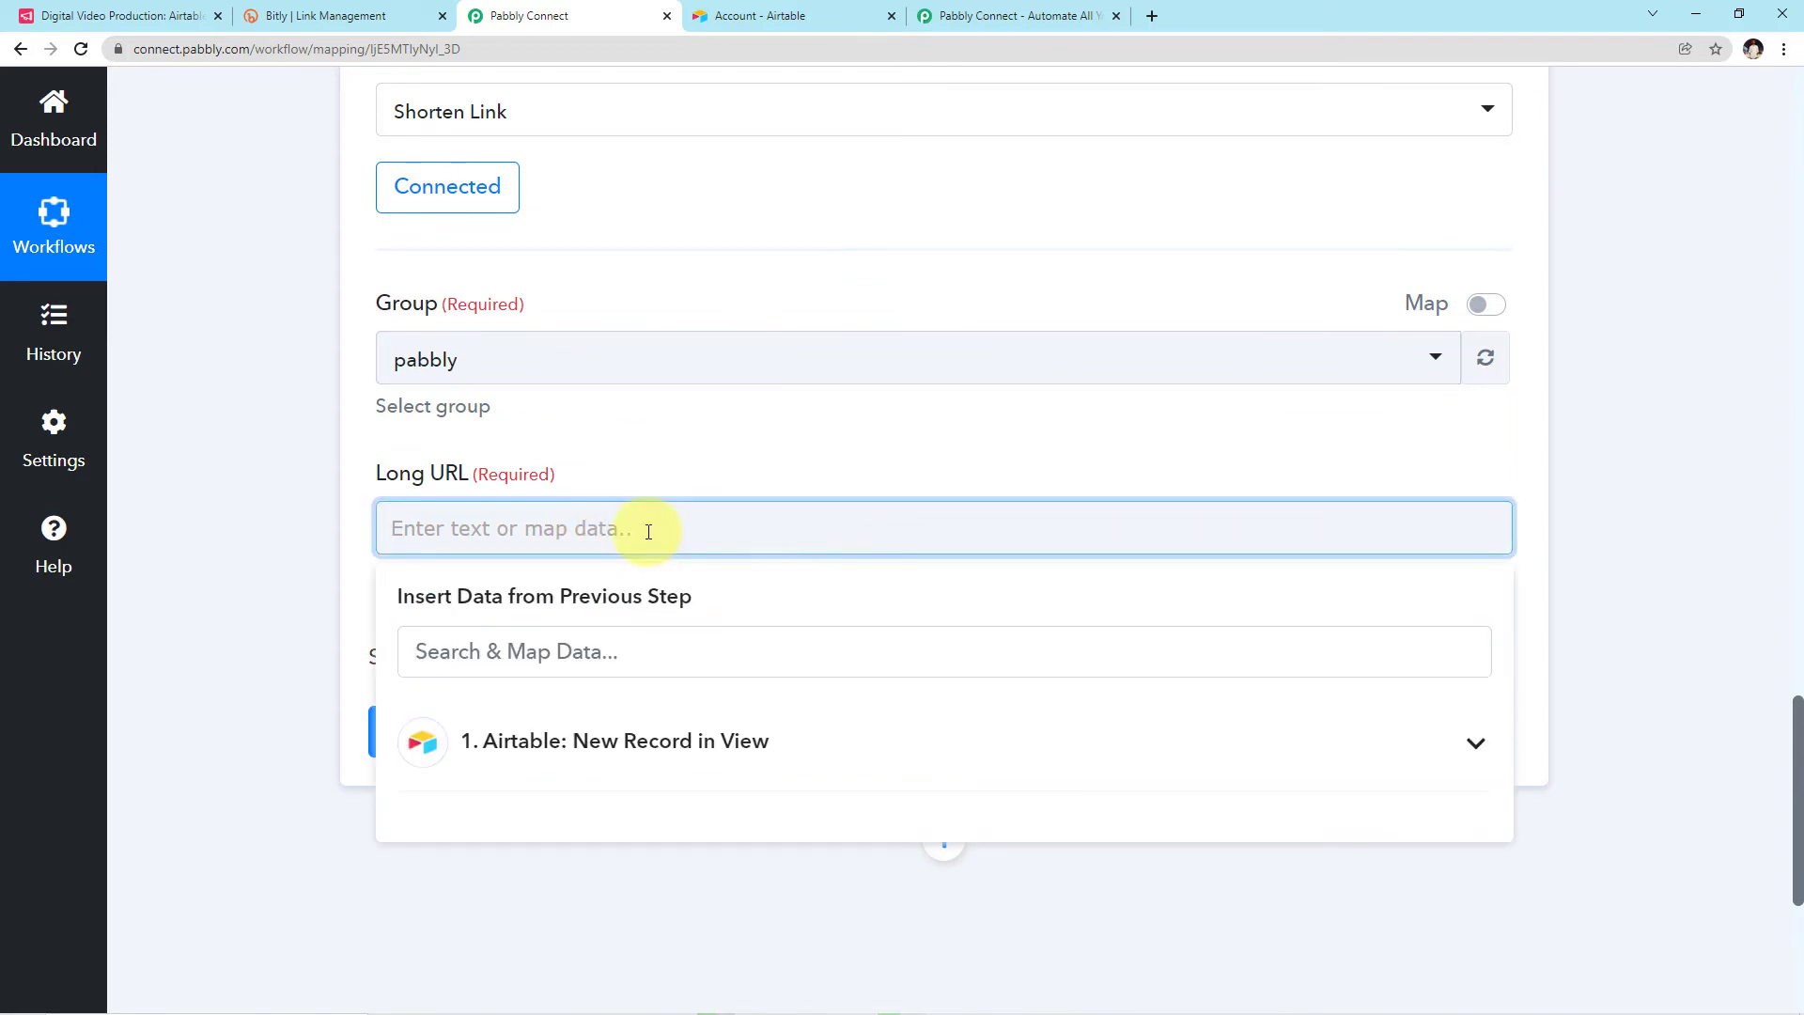
scroll(646, 532, "down", 2)
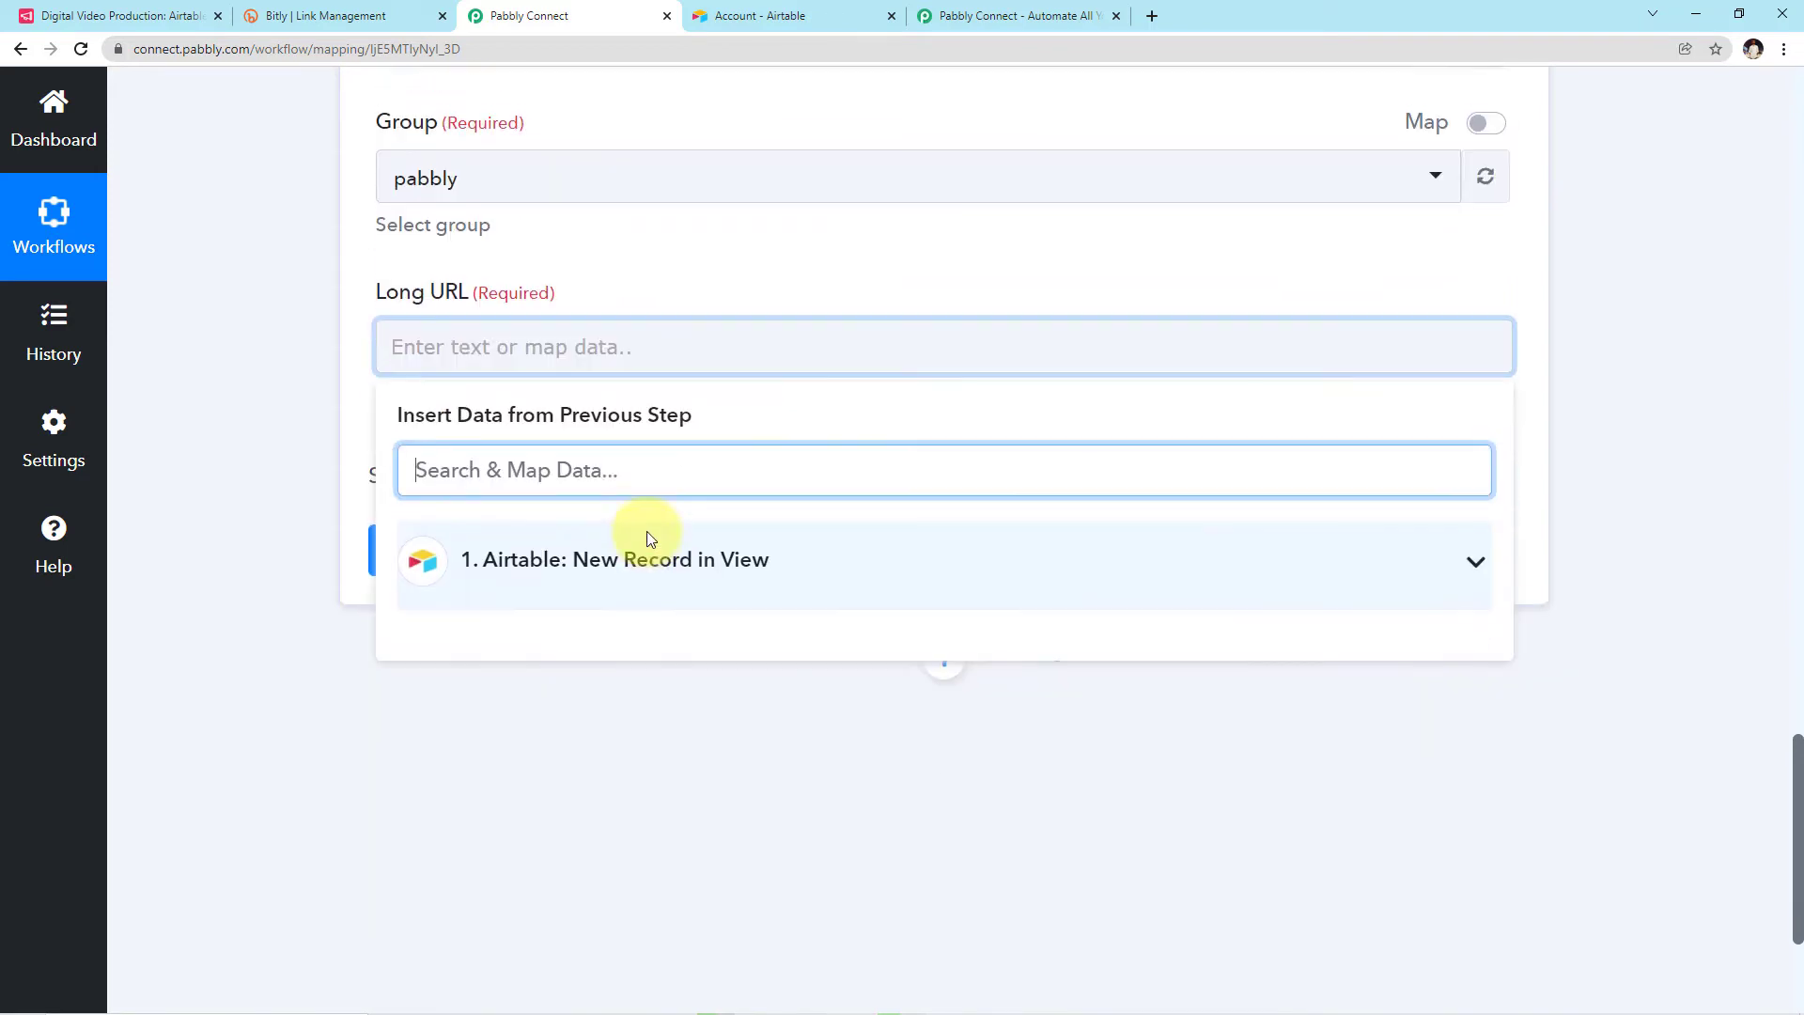
left_click(803, 558)
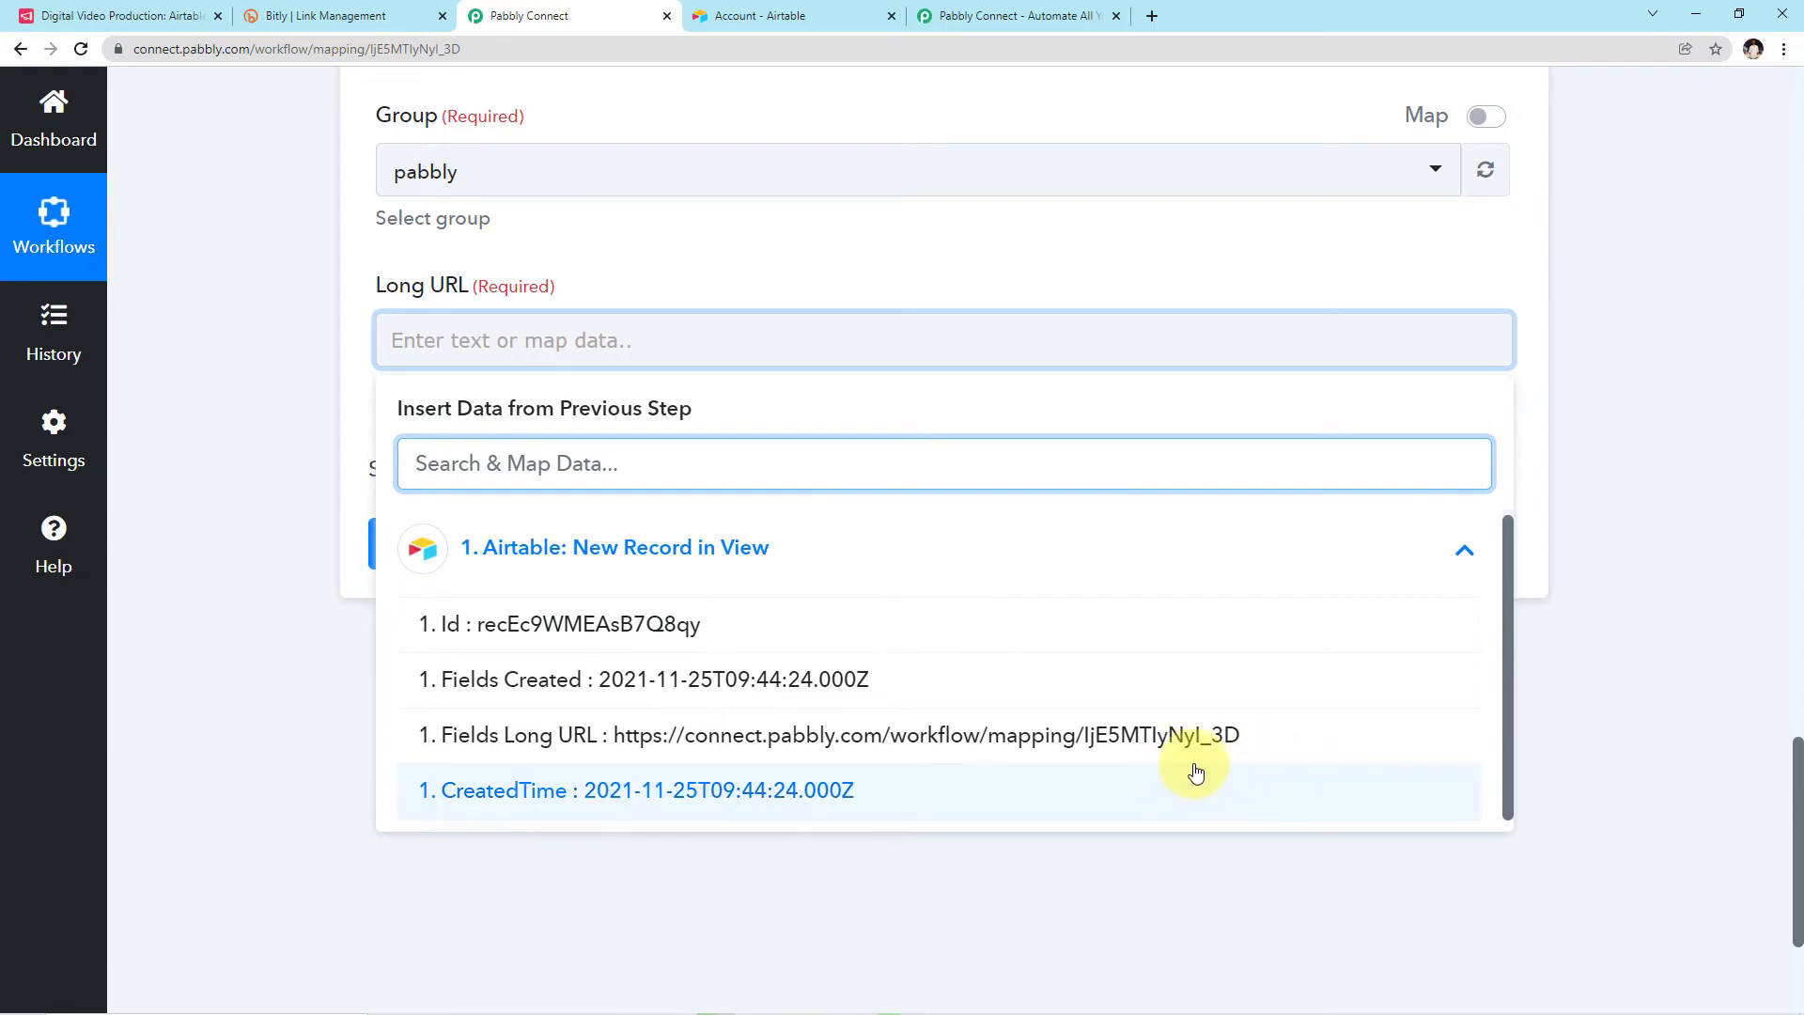
Step: Examine the Fields Long URL value in the Airtable trigger's received response
scroll(1582, 713, "up", 9)
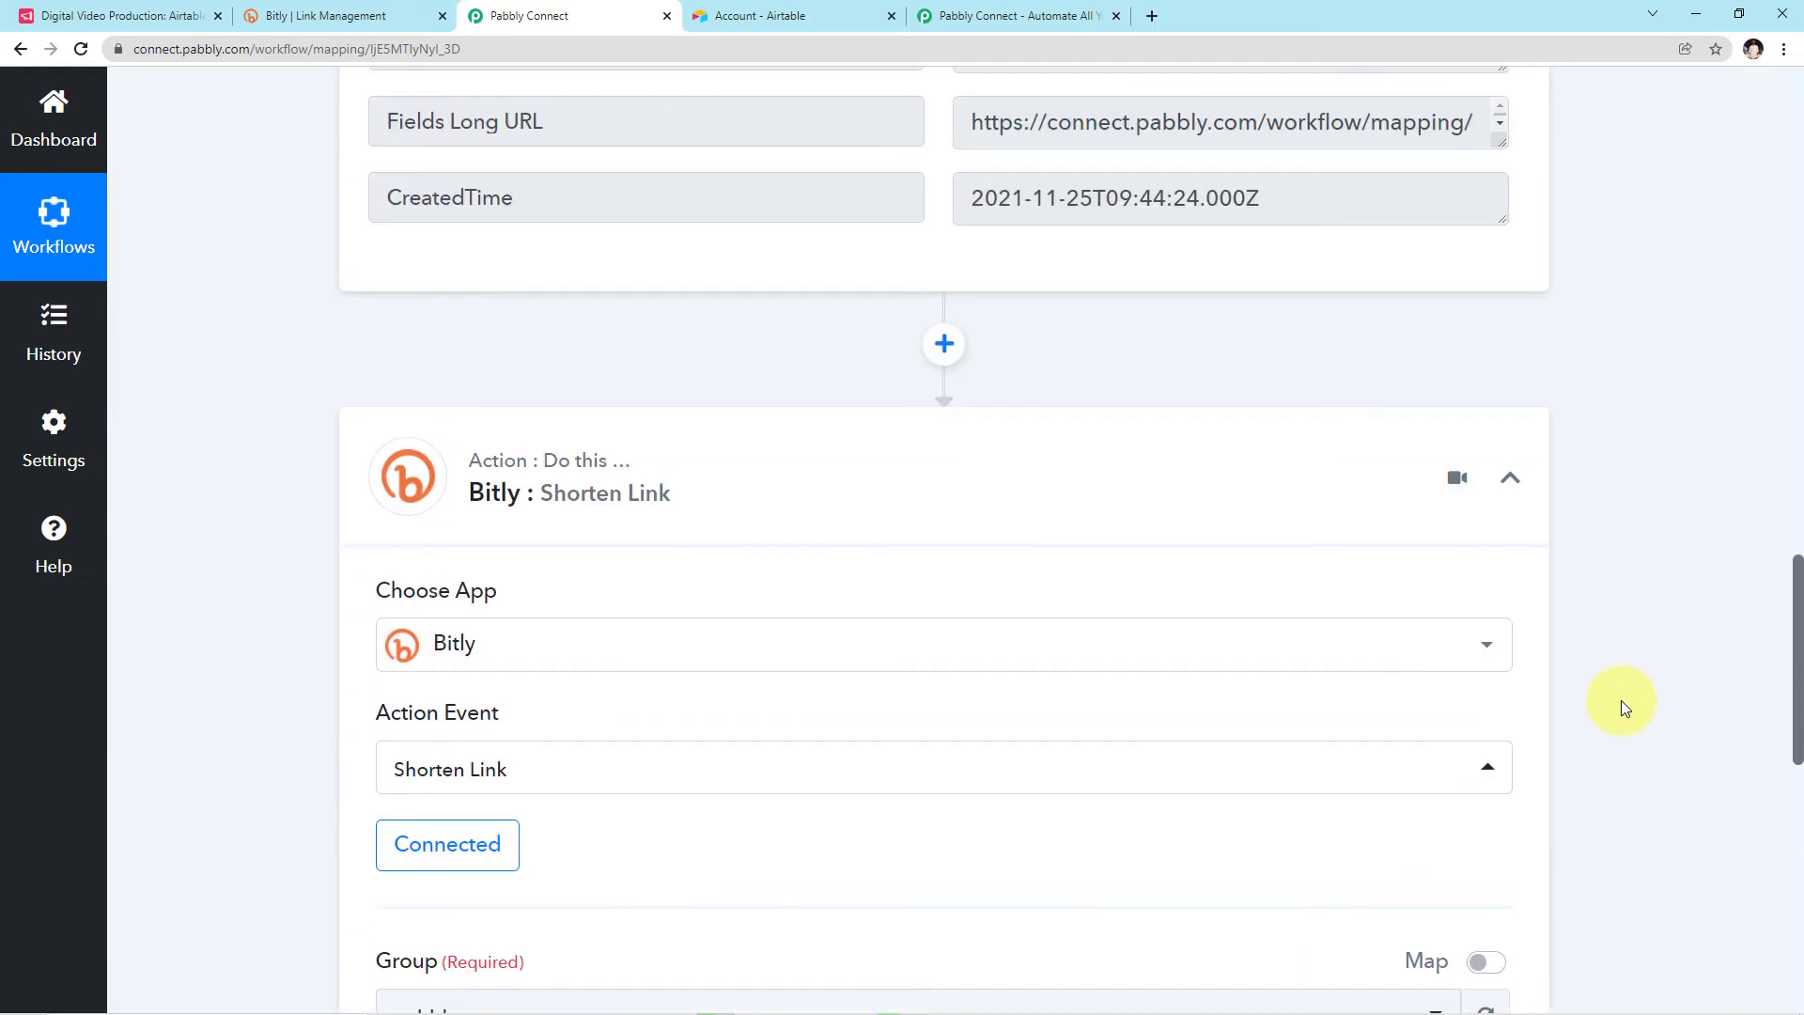
scroll(1620, 701, "up", 4)
left_click_drag(971, 498, 1501, 495)
scroll(1593, 650, "down", 13)
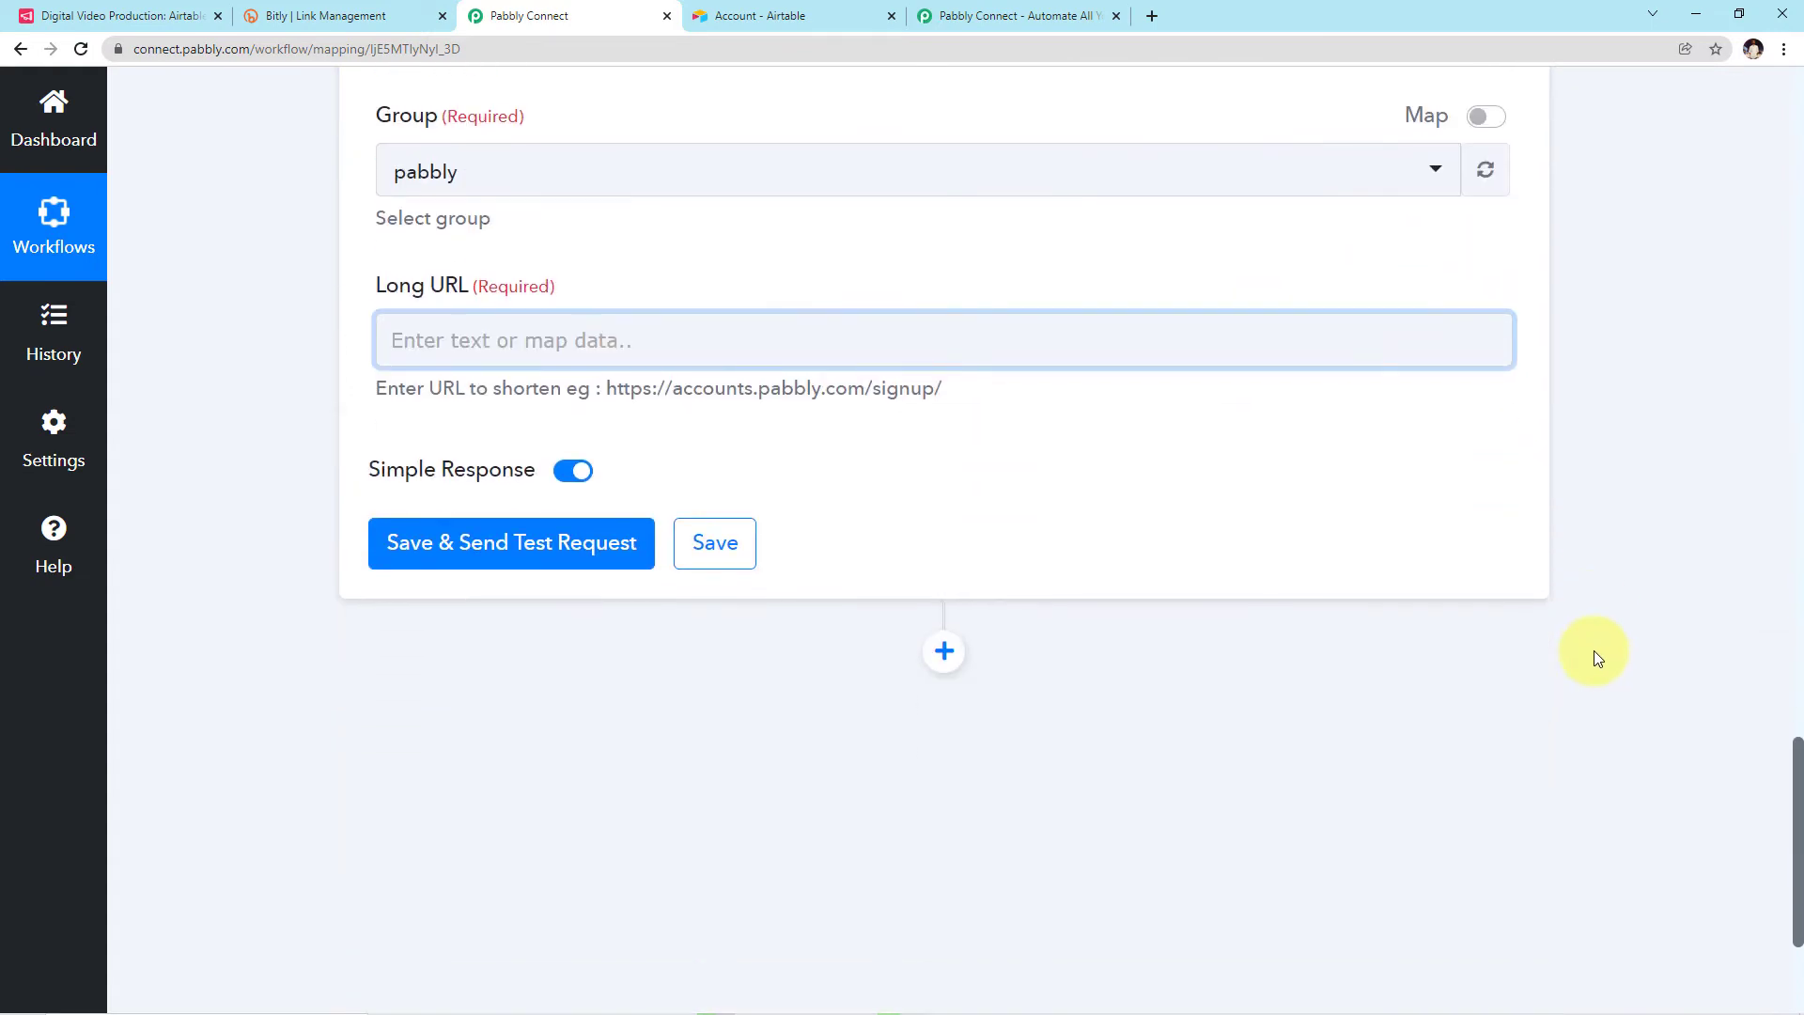
Step: Map Airtable's Fields Long URL into the Bitly step's Long URL field, and save and send a test request
left_click(725, 347)
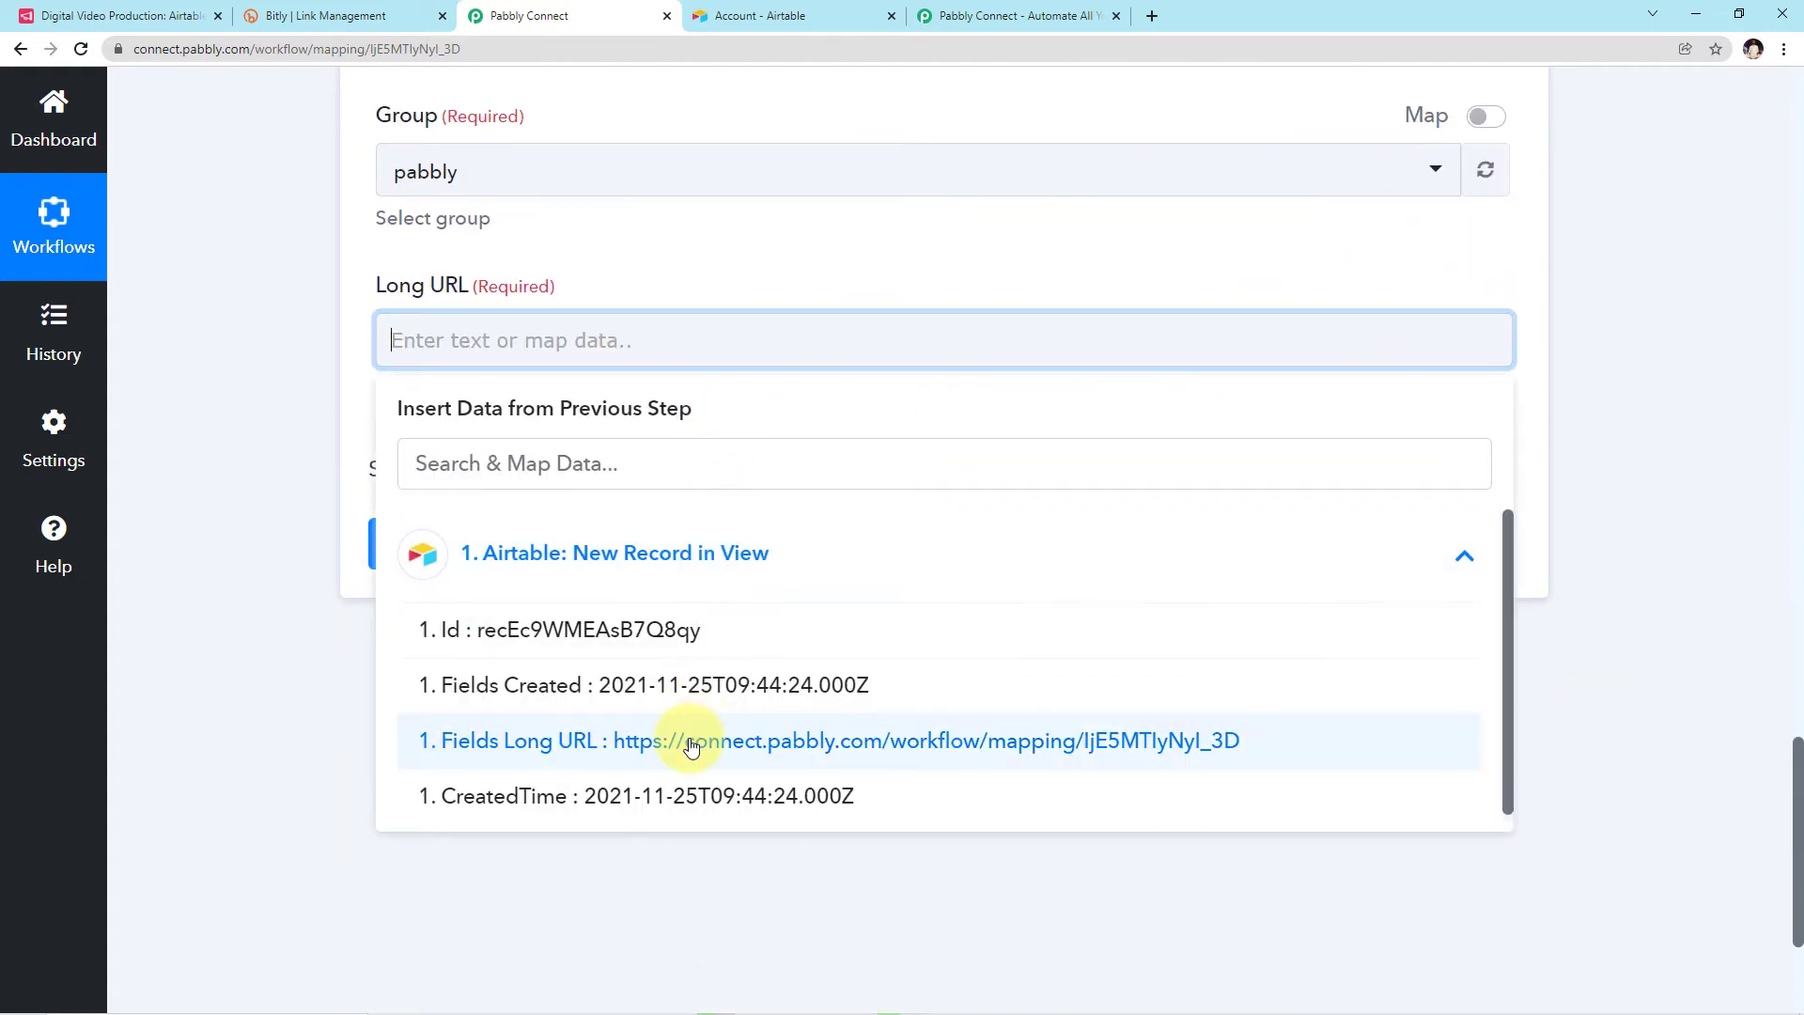
left_click(624, 740)
left_click(237, 324)
scroll(677, 402, "down", 1)
scroll(606, 532, "up", 1)
left_click(601, 546)
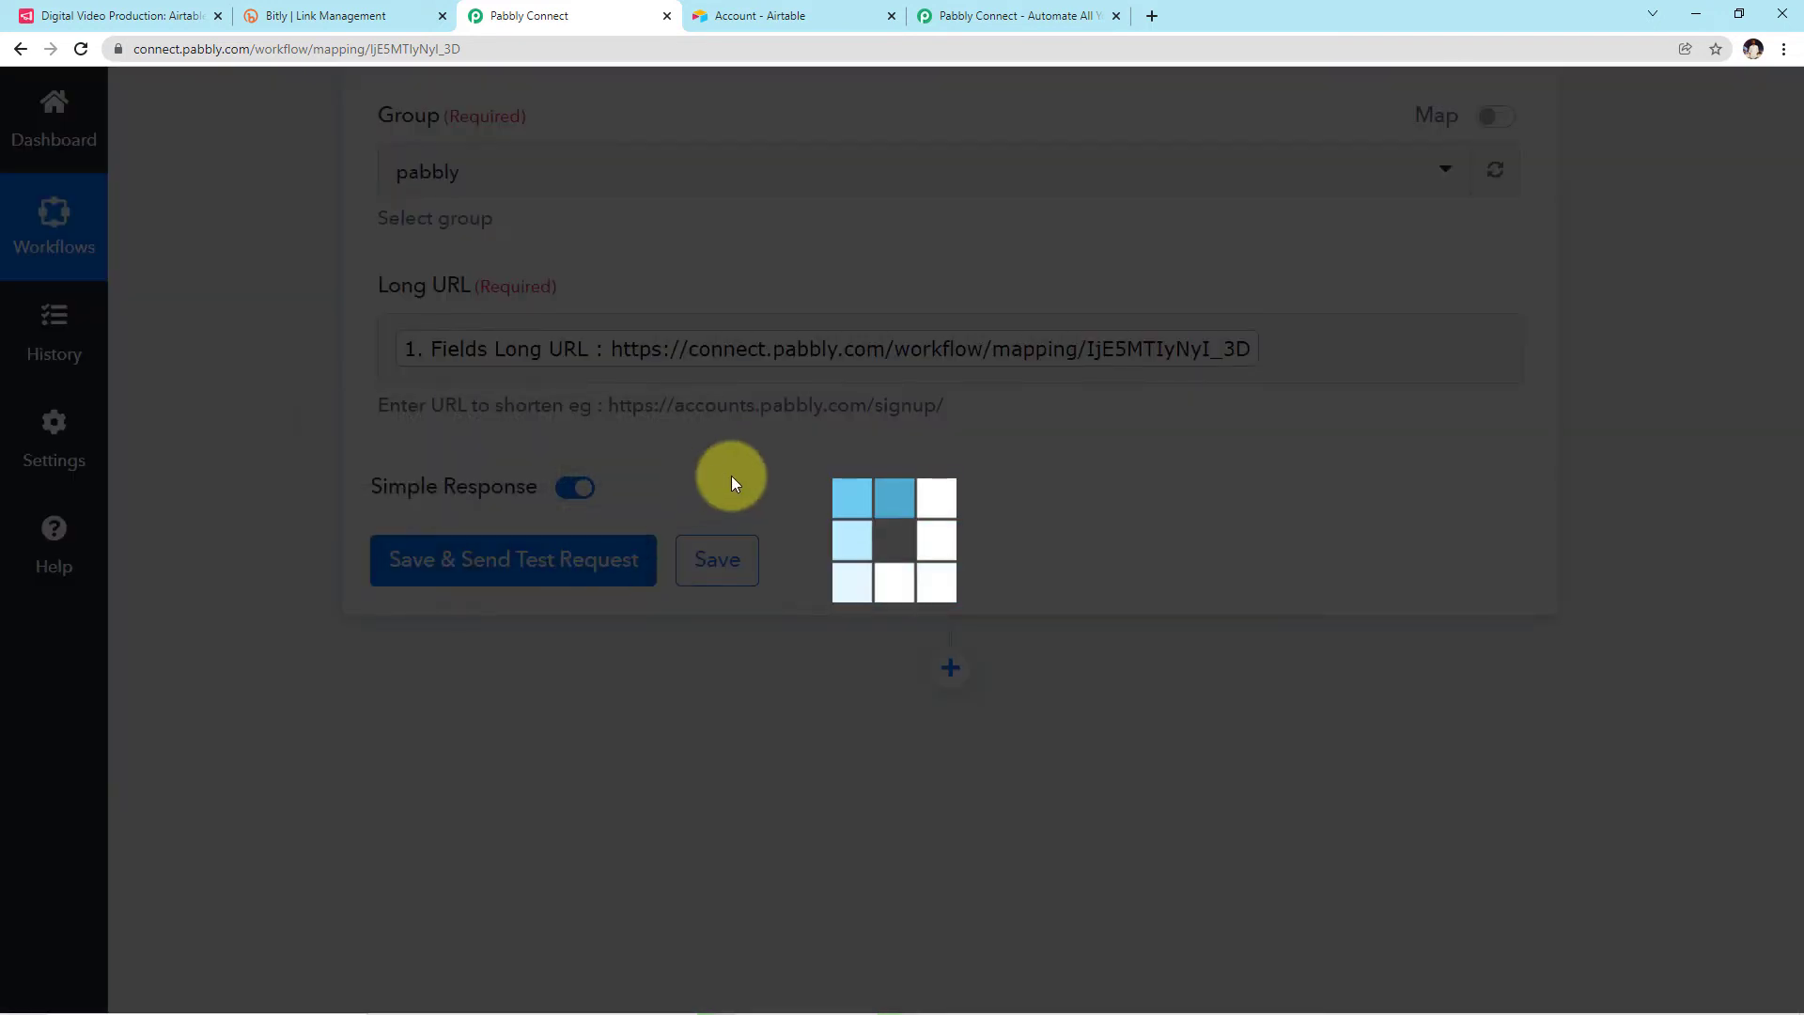
Step: Review the Bitly step's received response, highlighting the shortened URL in the Link value
scroll(731, 476, "down", 3)
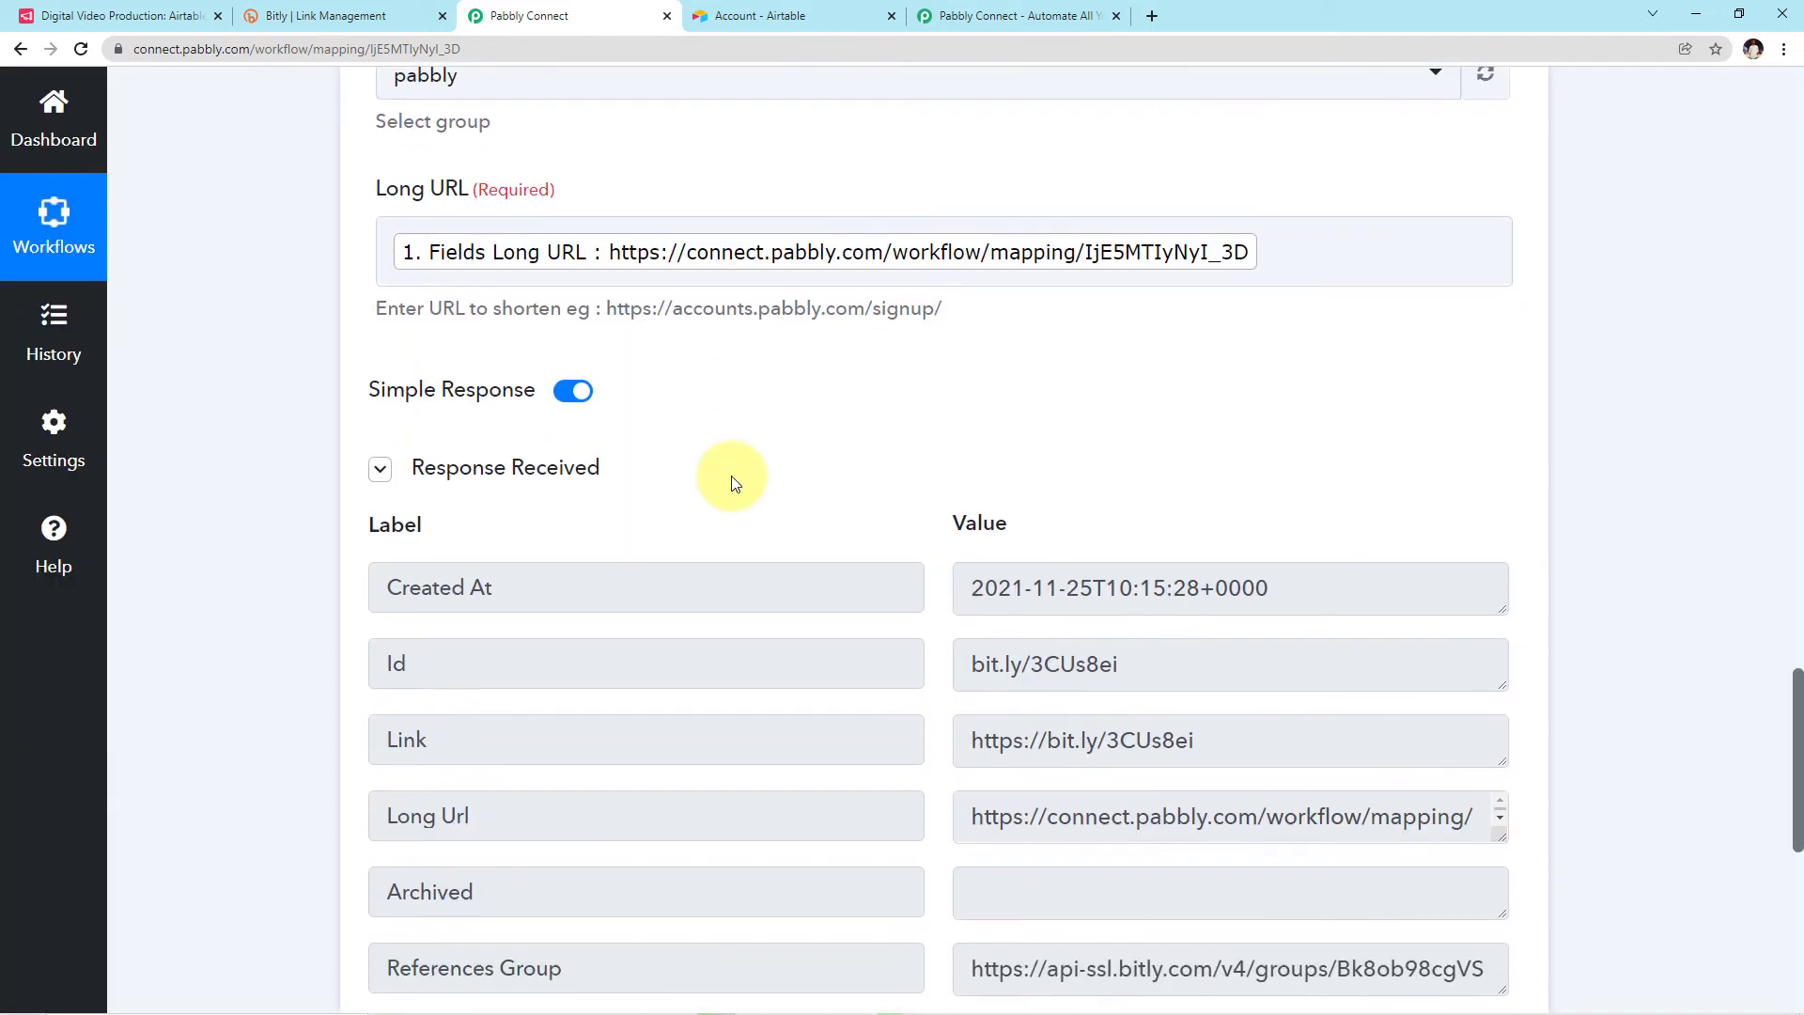
left_click_drag(1247, 546, 894, 527)
left_click(1253, 557)
left_click_drag(1252, 557, 973, 542)
scroll(1597, 531, "down", 1)
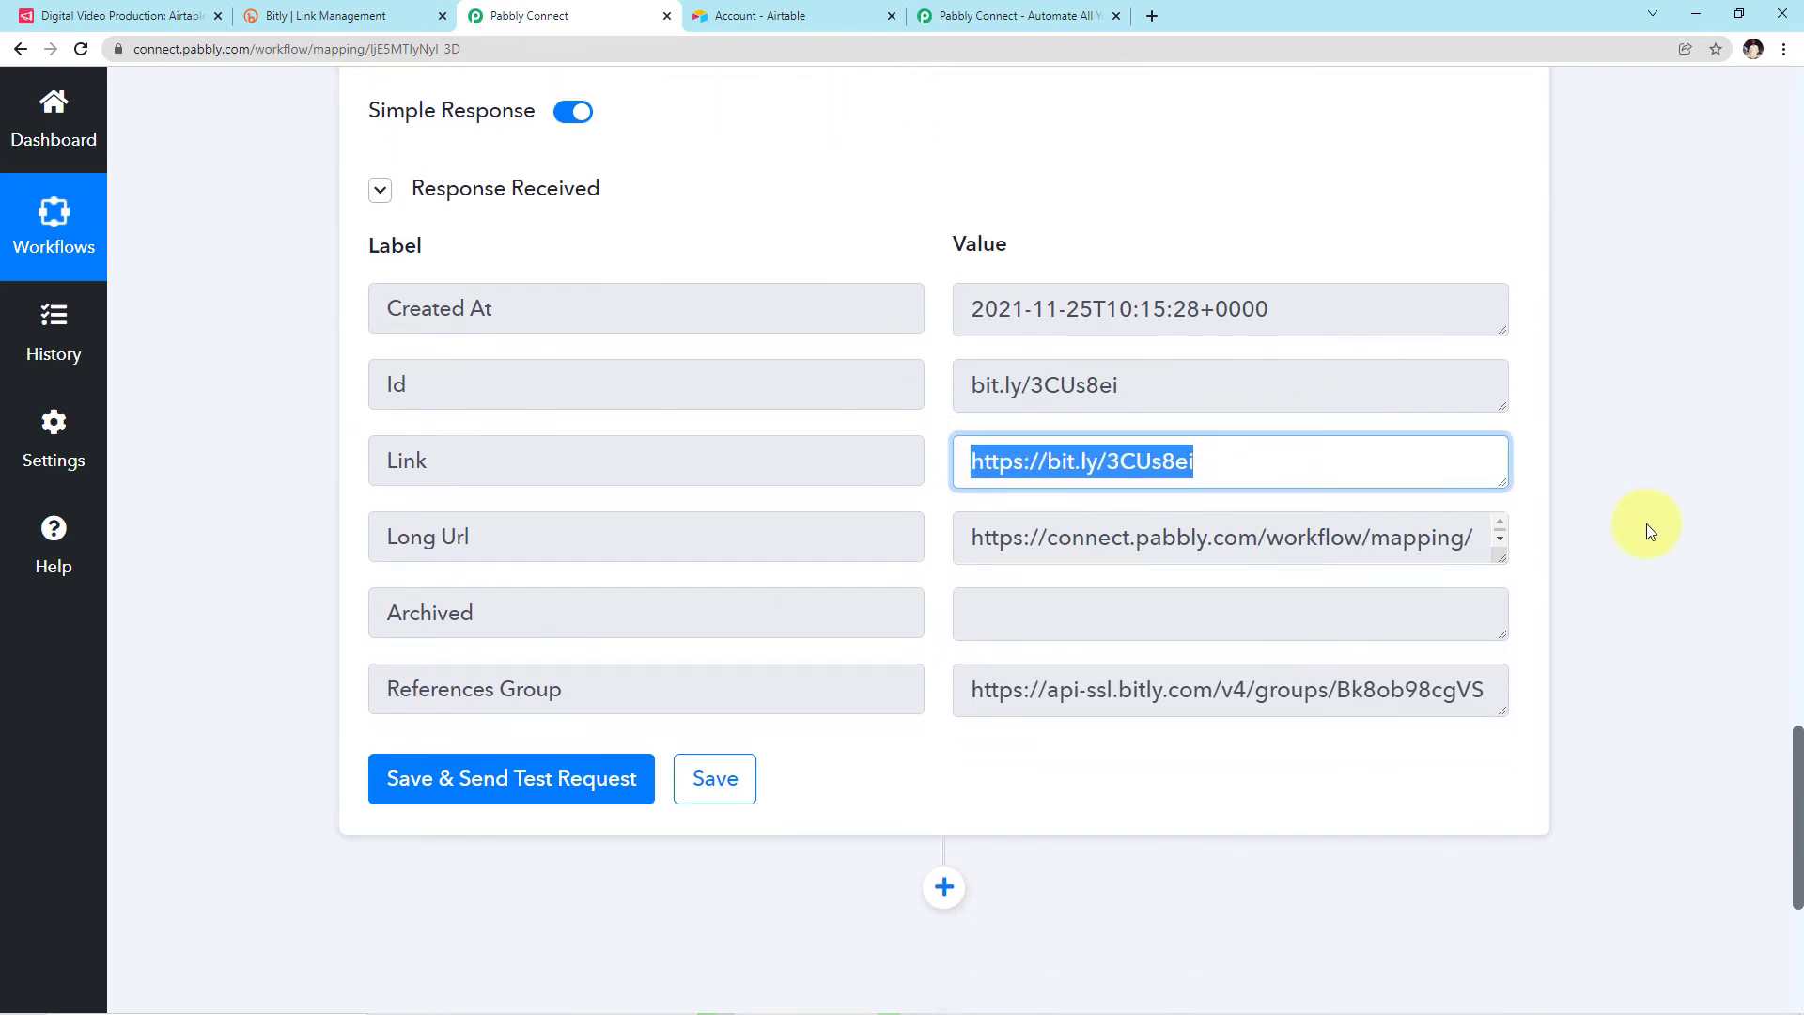
scroll(1646, 522, "up", 2)
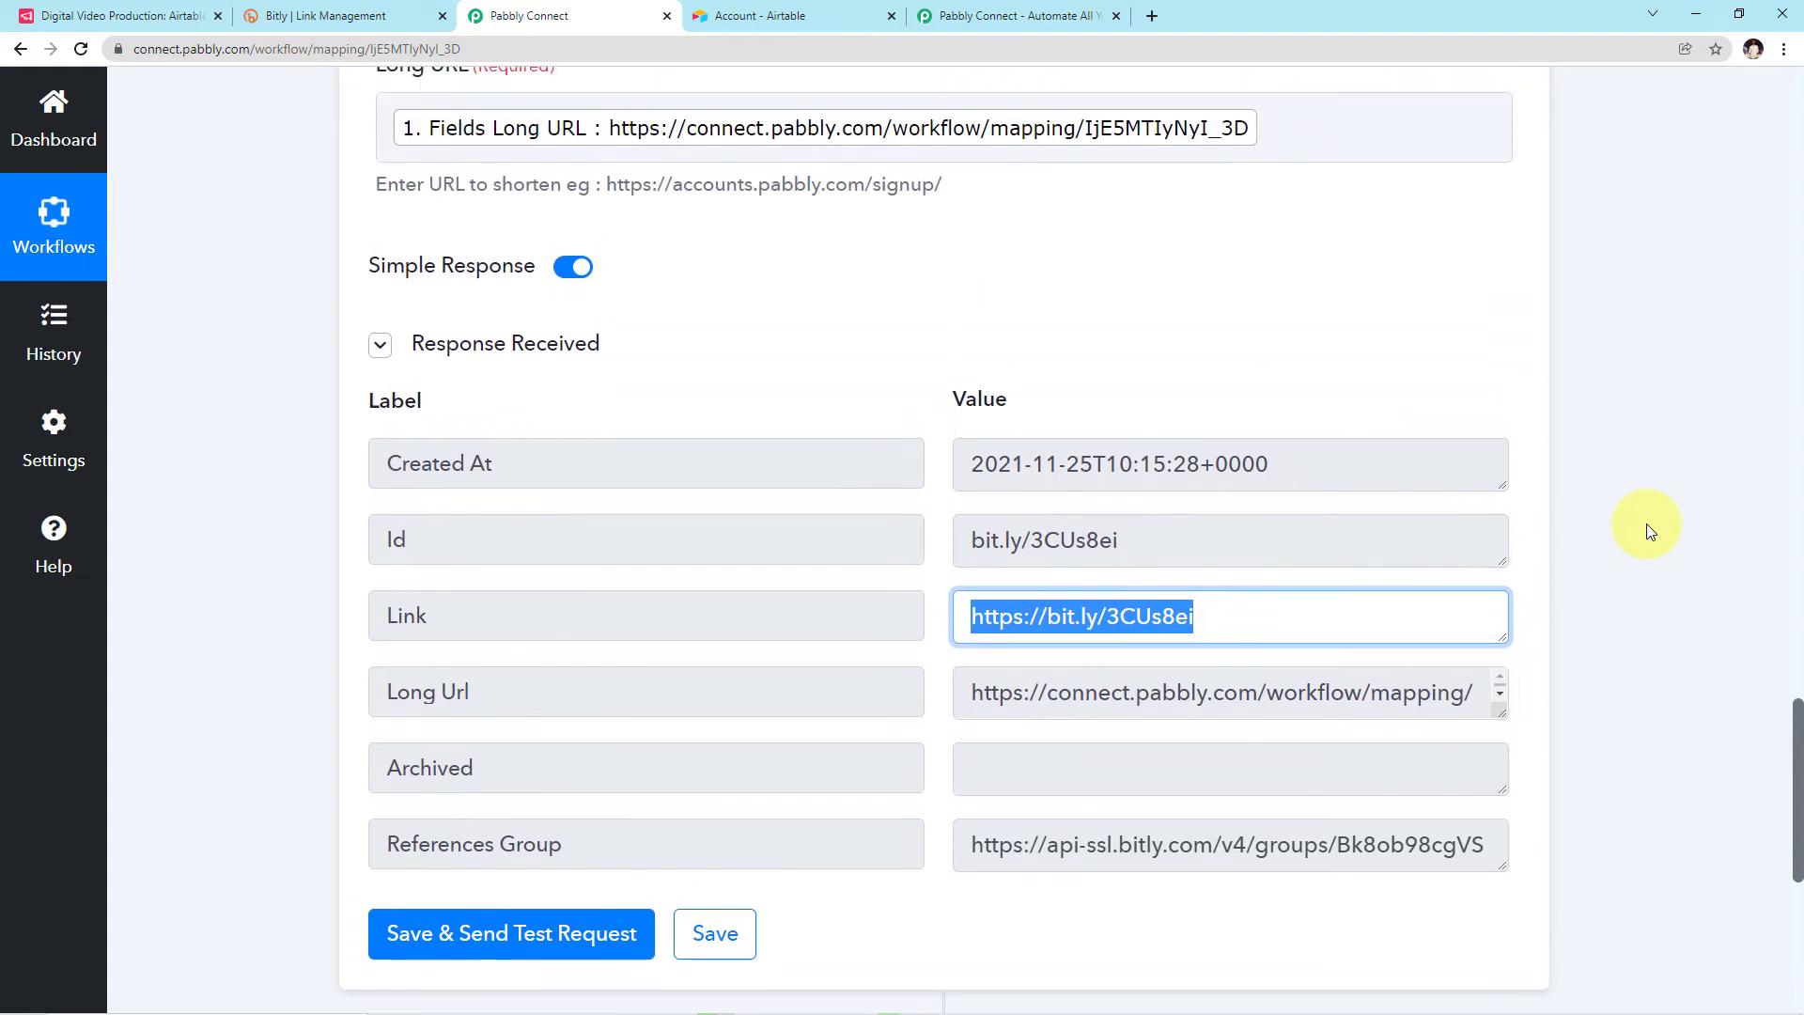
scroll(1646, 530, "up", 1)
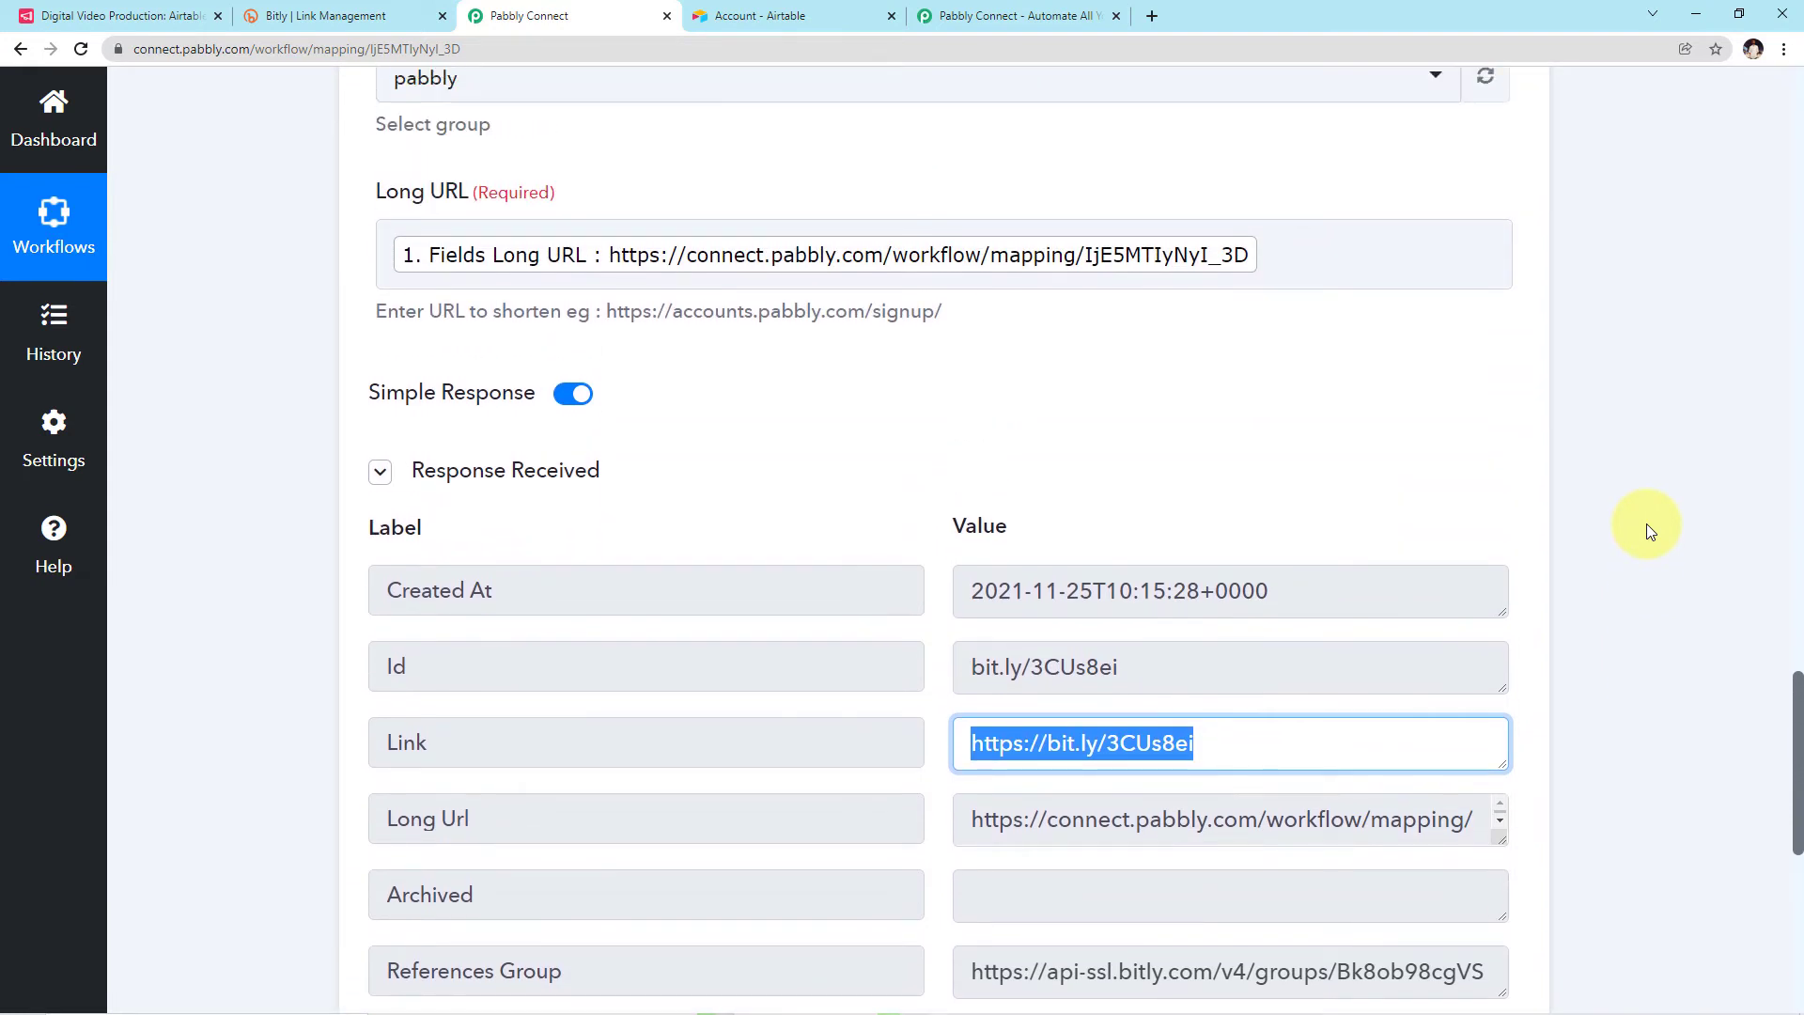
scroll(1646, 523, "down", 3)
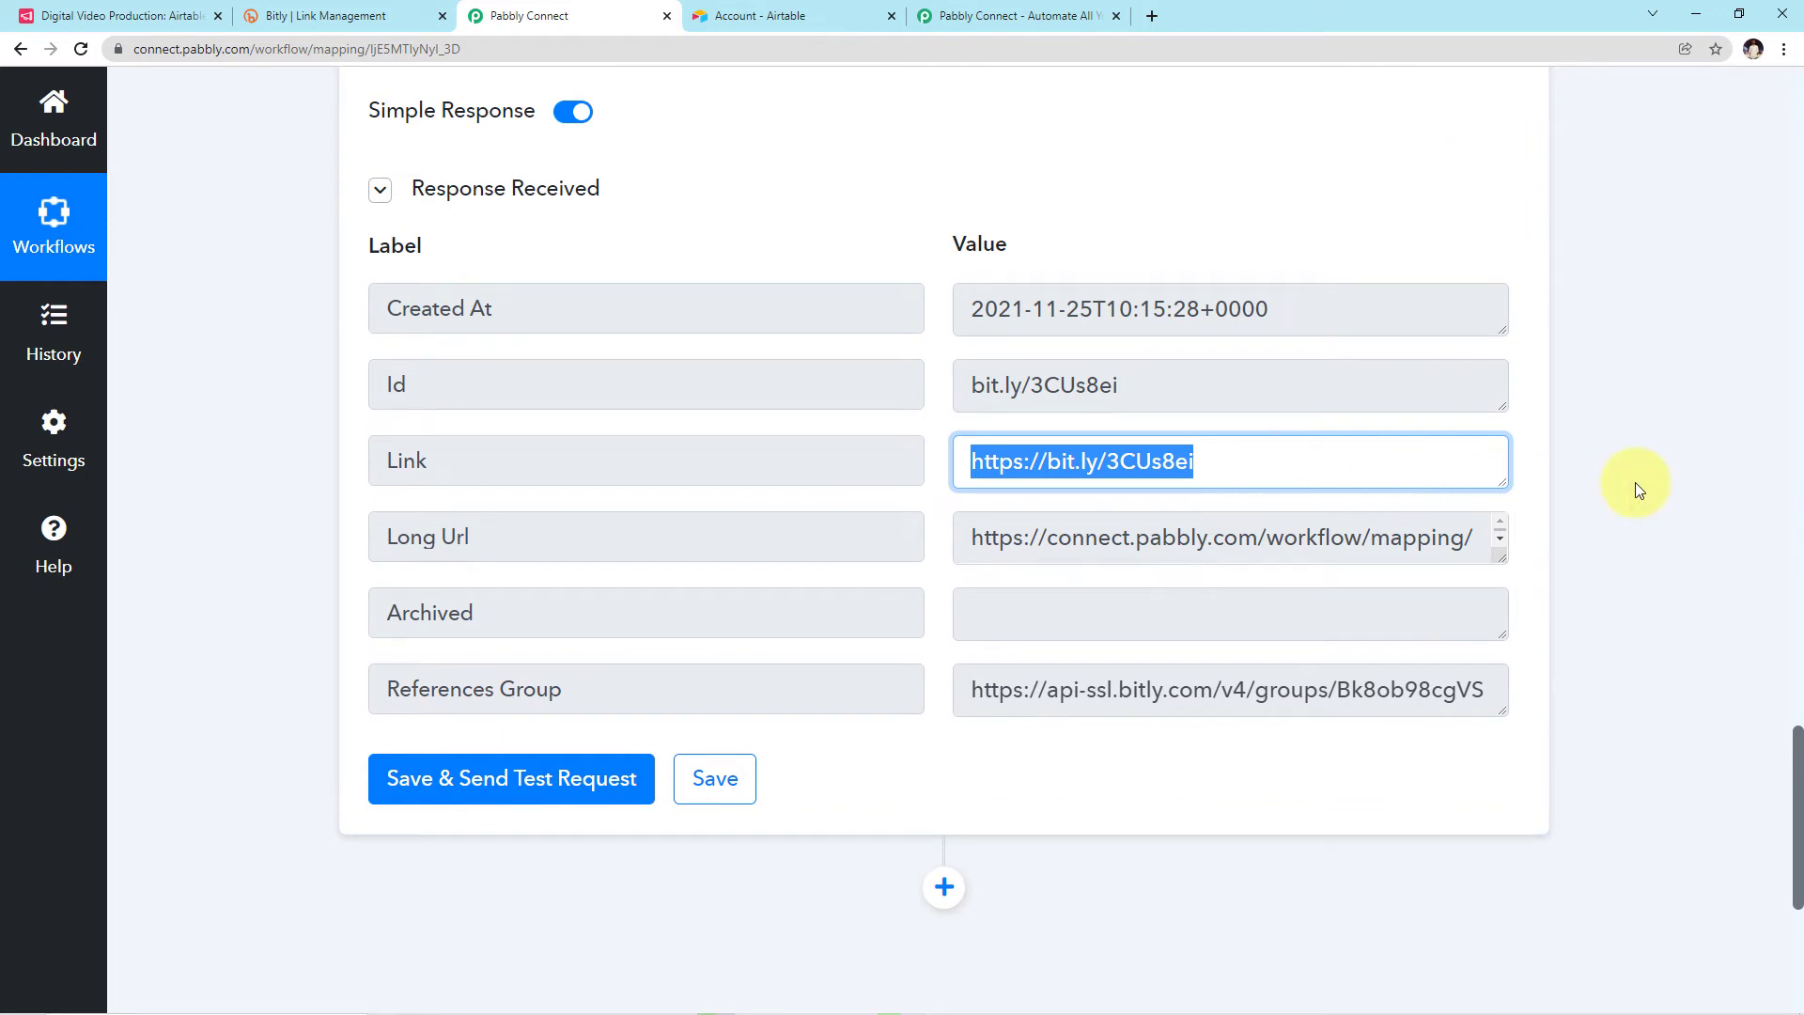
Step: Add a new action step below the Bitly Shorten Link step
scroll(1629, 558, "down", 4)
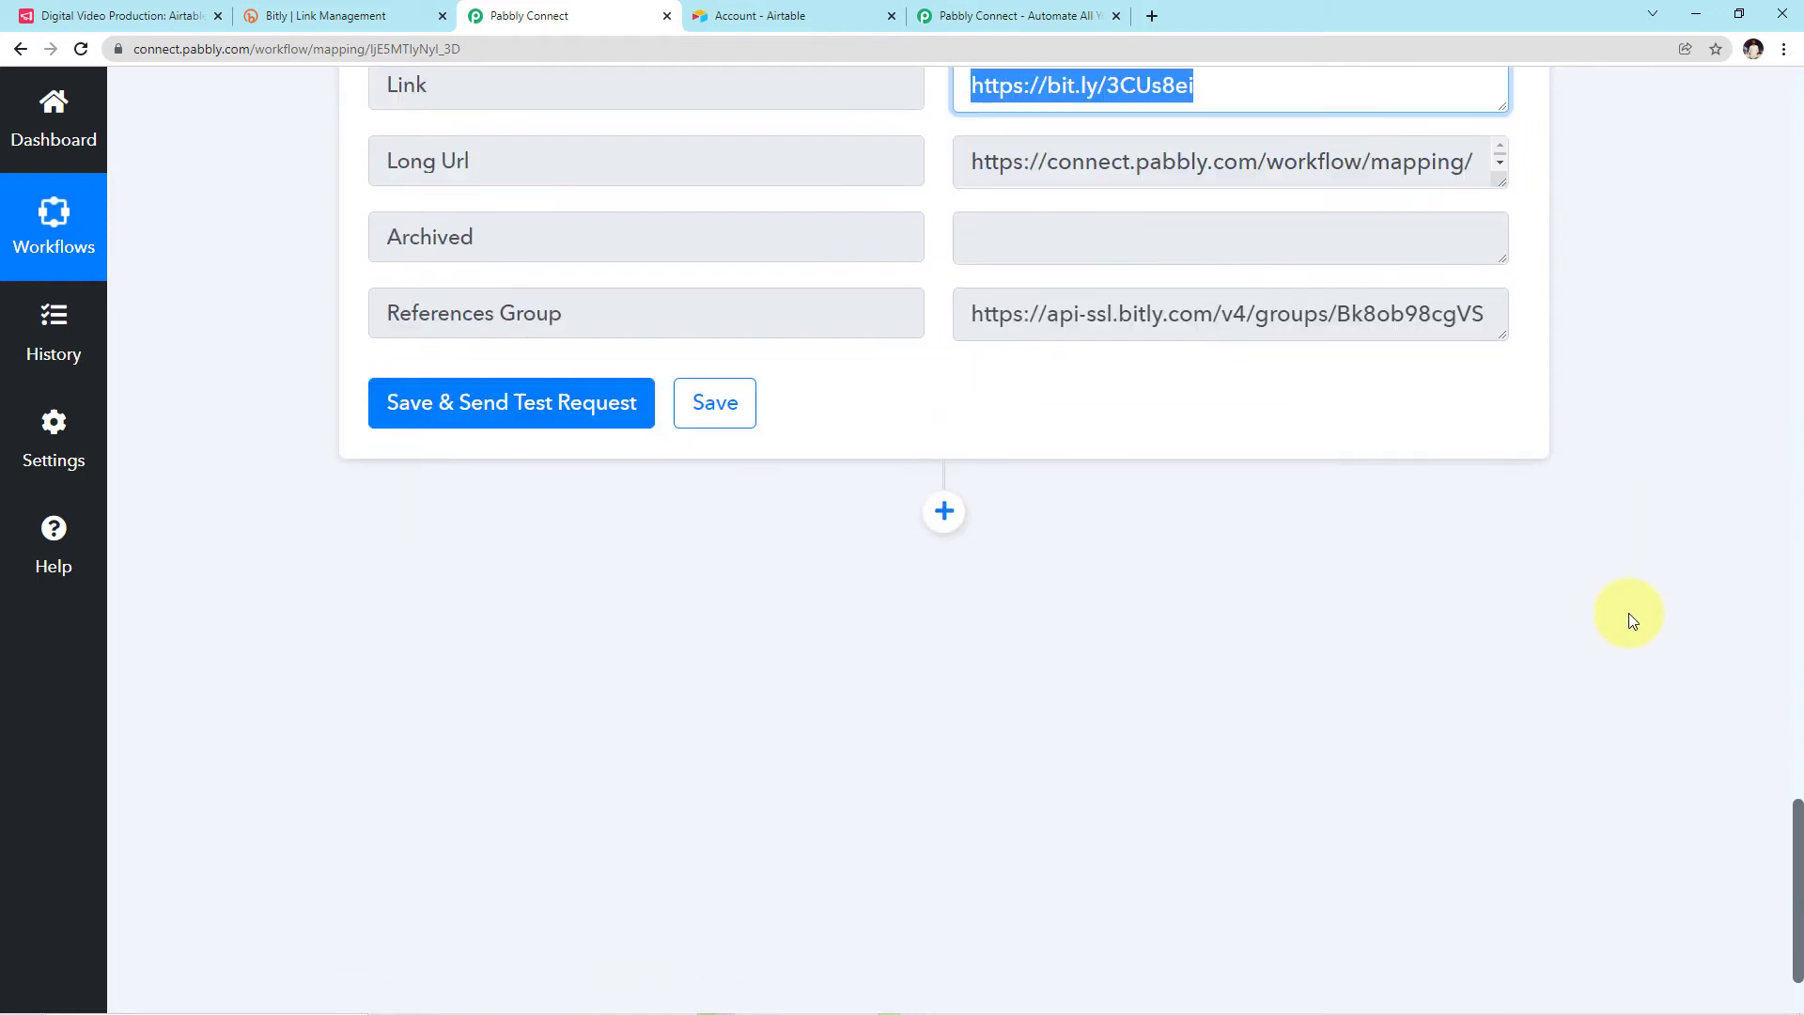
left_click(940, 511)
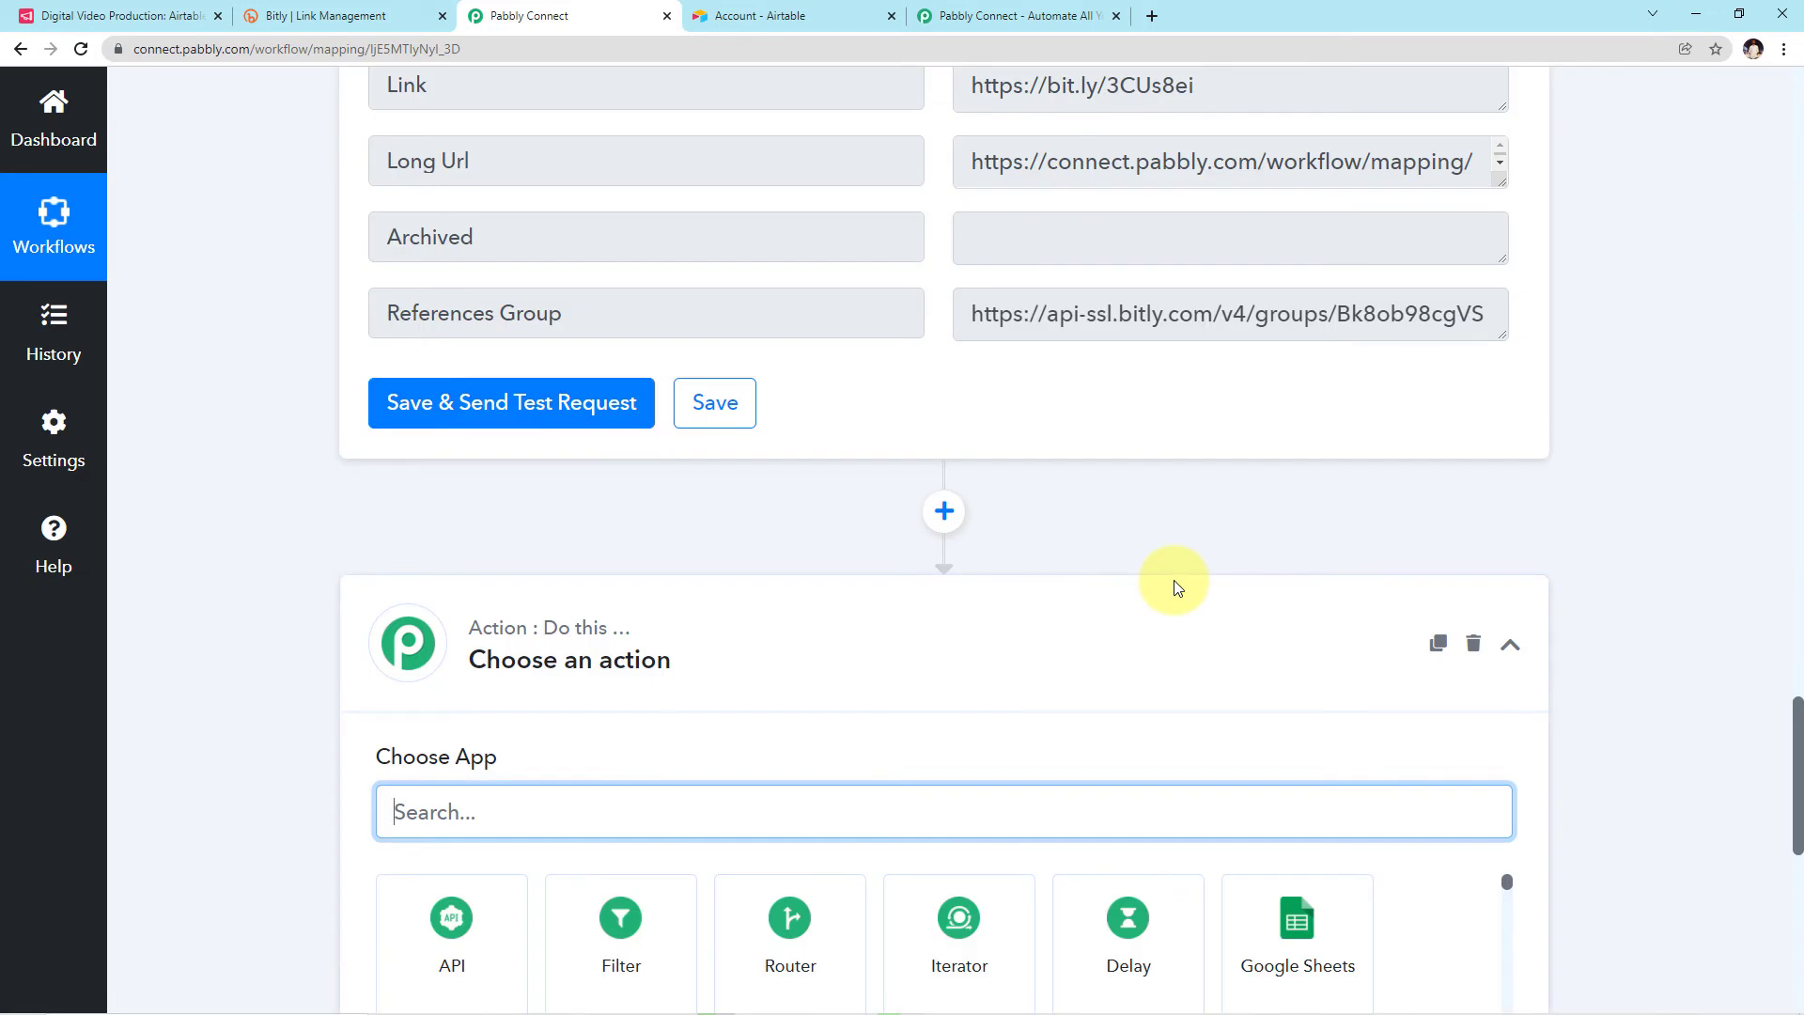
scroll(1071, 489, "up", 2)
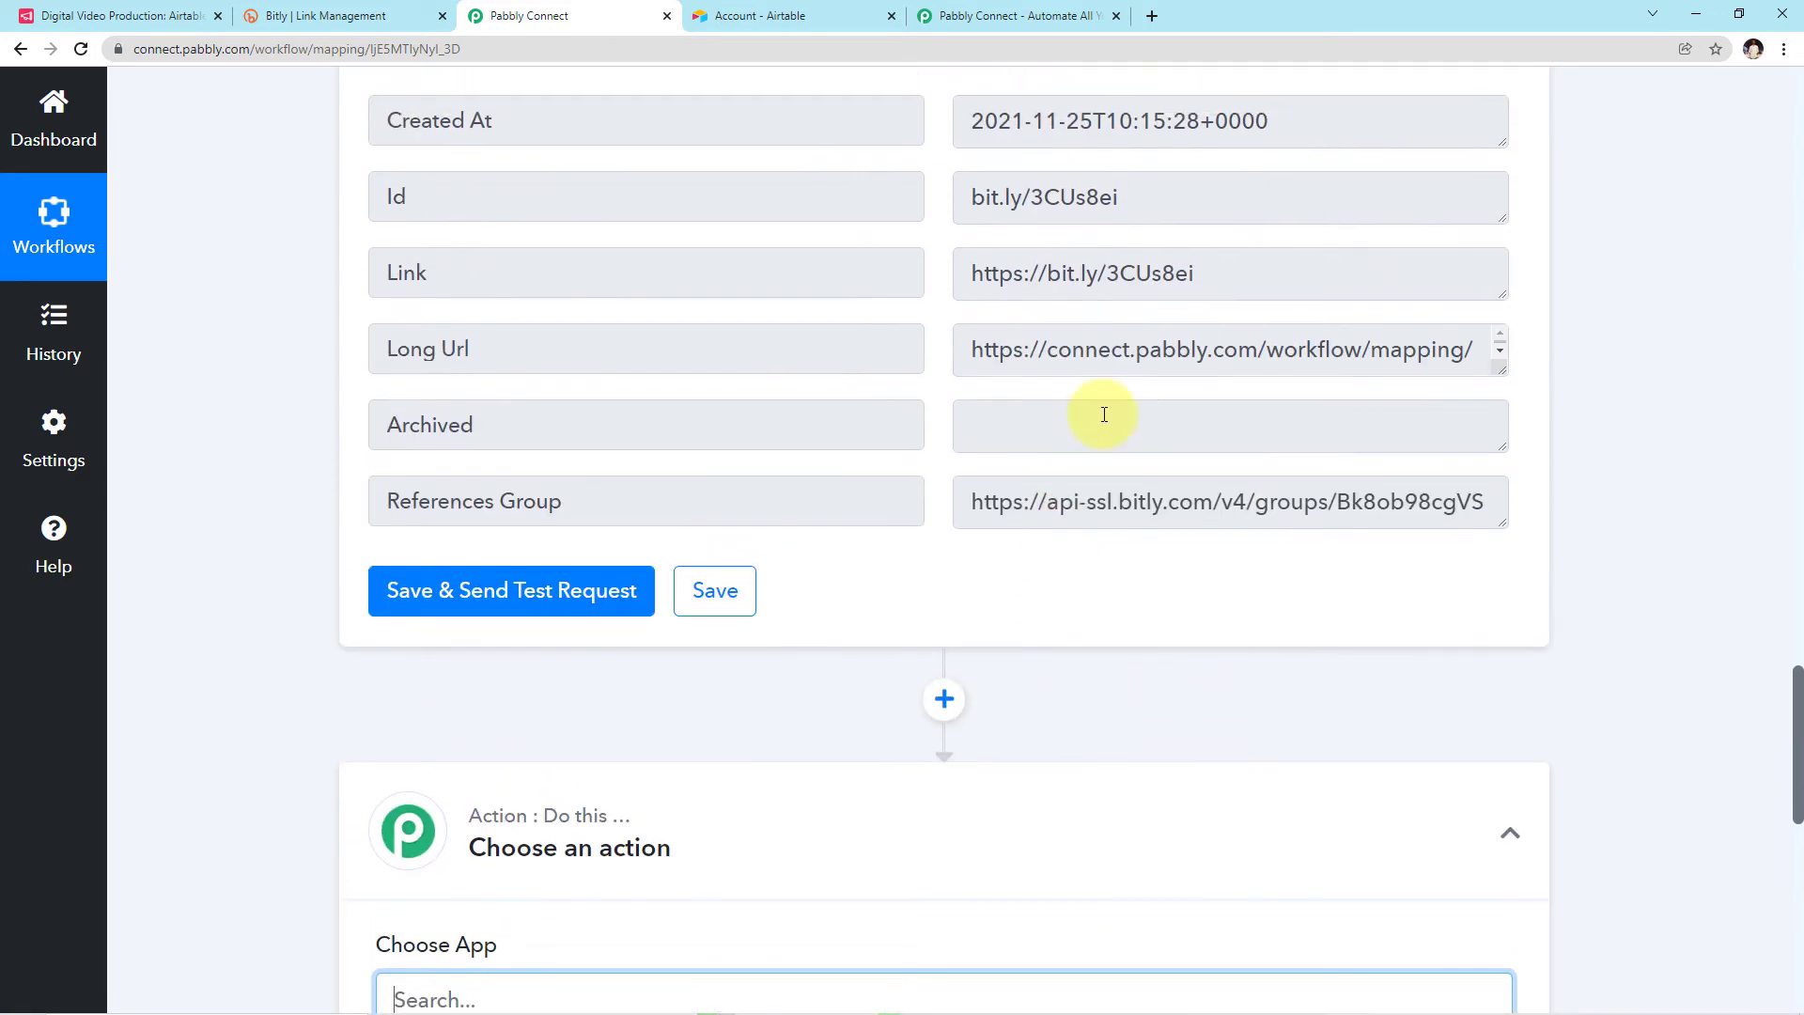
Step: Switch to the Airtable to Bitly table to check its Short URL column, and return to the Pabbly Connect workflow
left_click(797, 12)
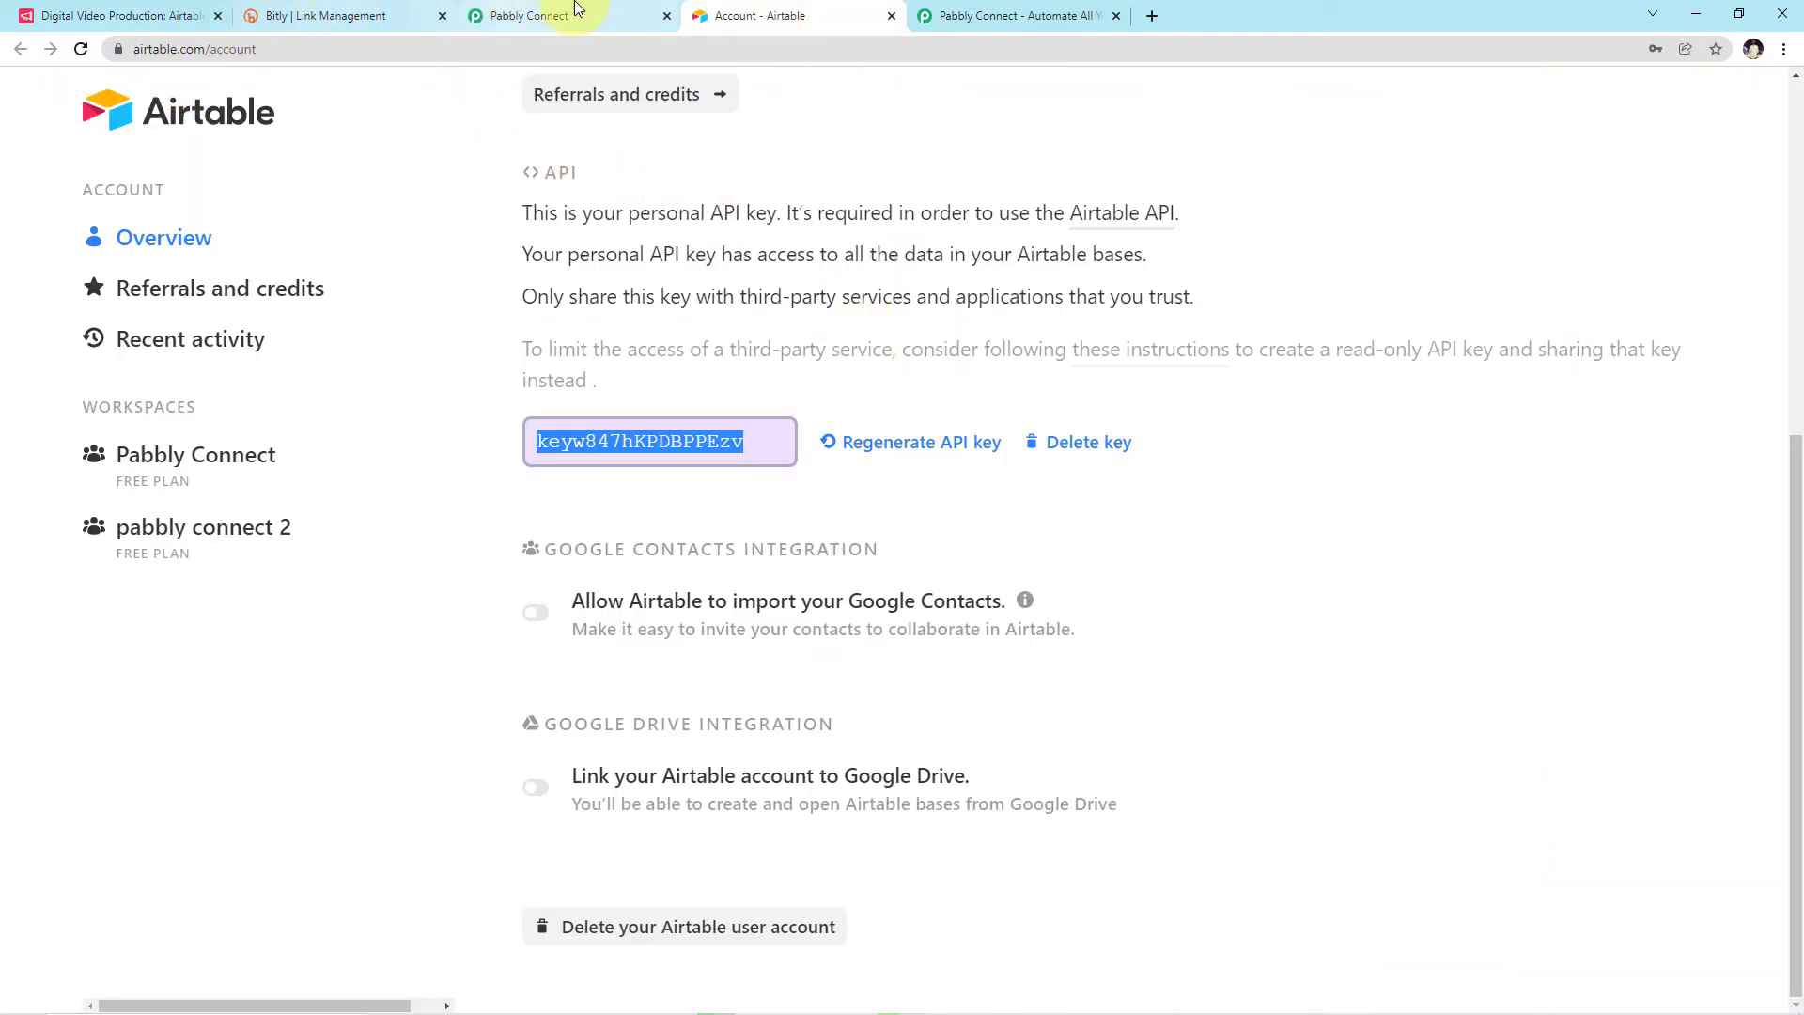
left_click(99, 16)
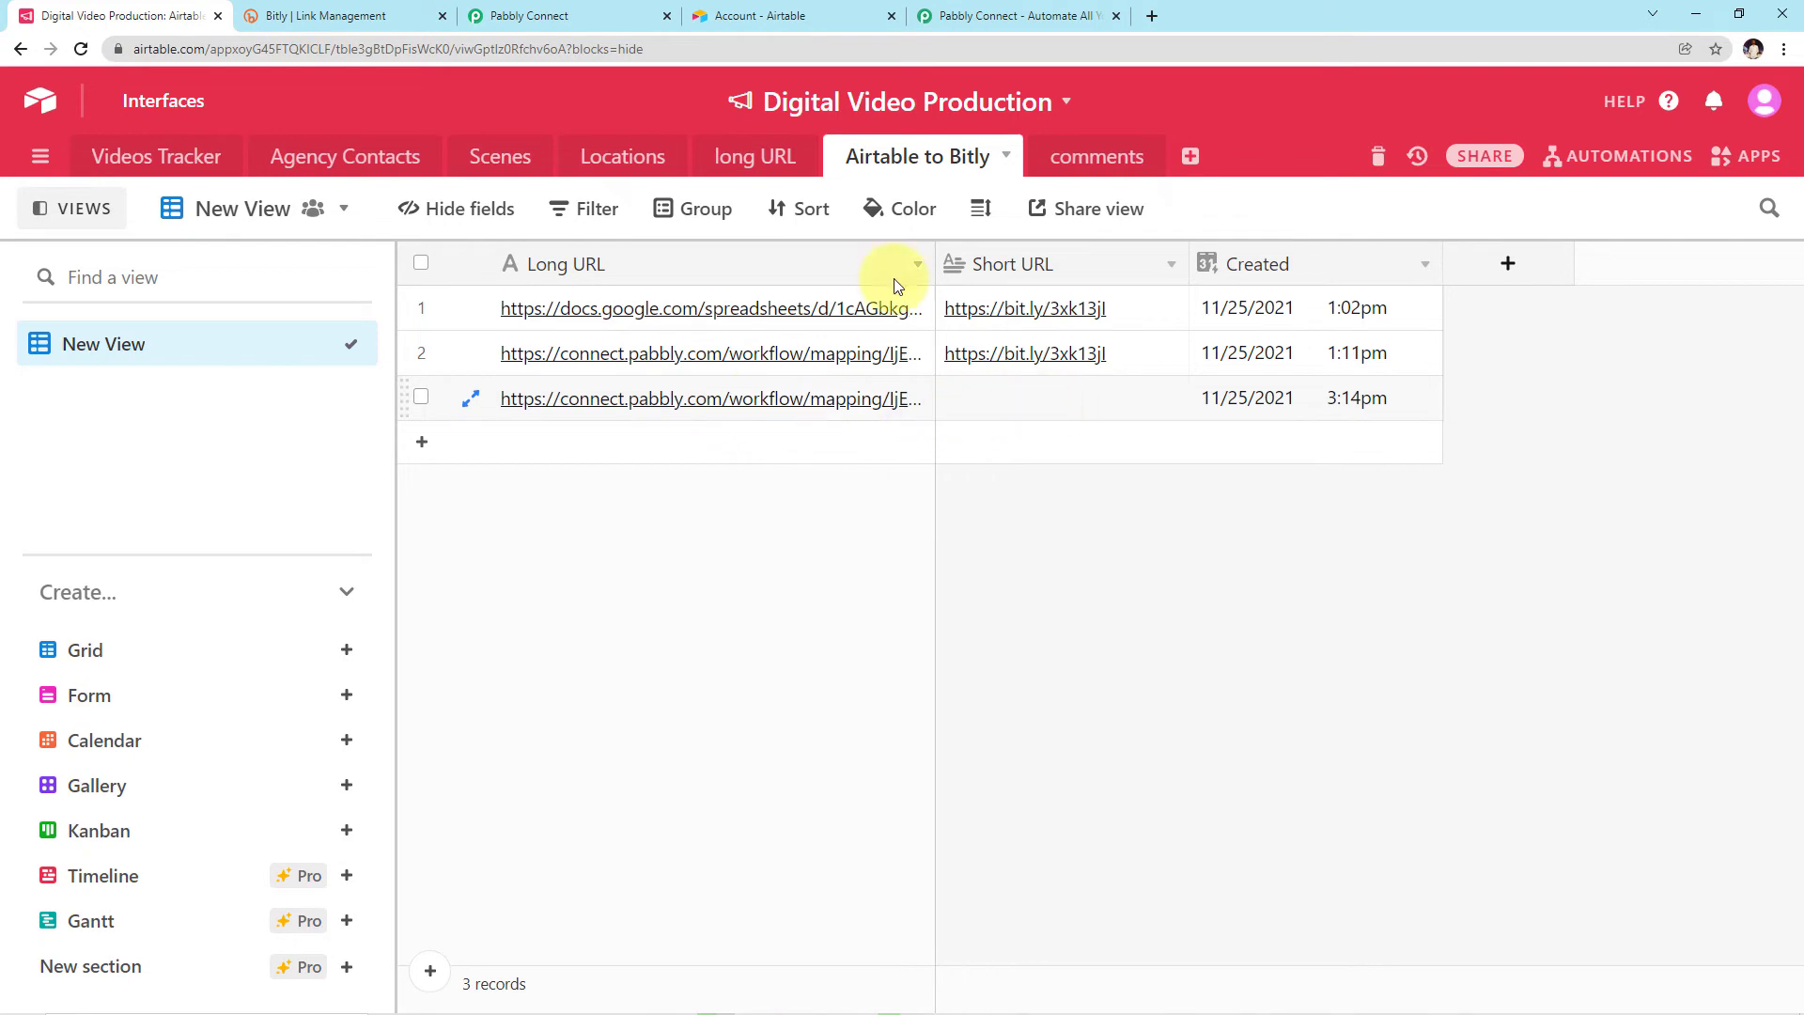
left_click(558, 13)
Step: Search the apps for airtable and set the new action step's app to Airtable
scroll(903, 586, "down", 5)
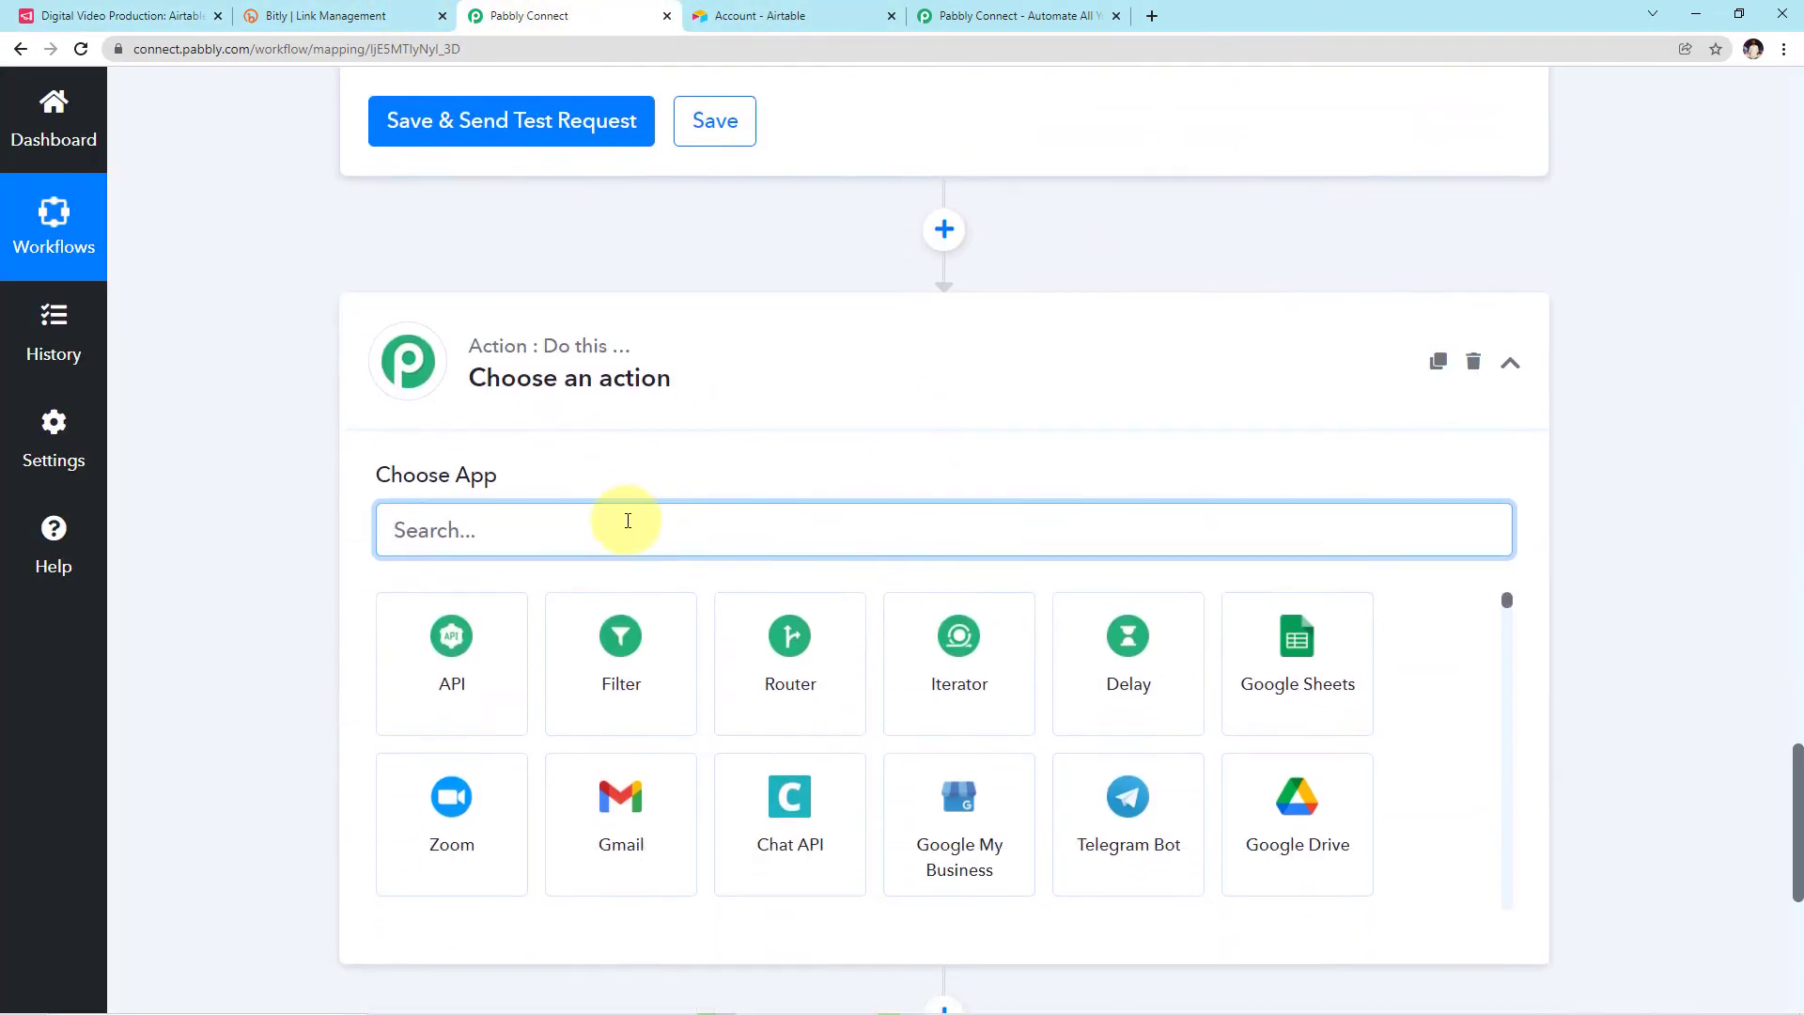
scroll(629, 520, "down", 1)
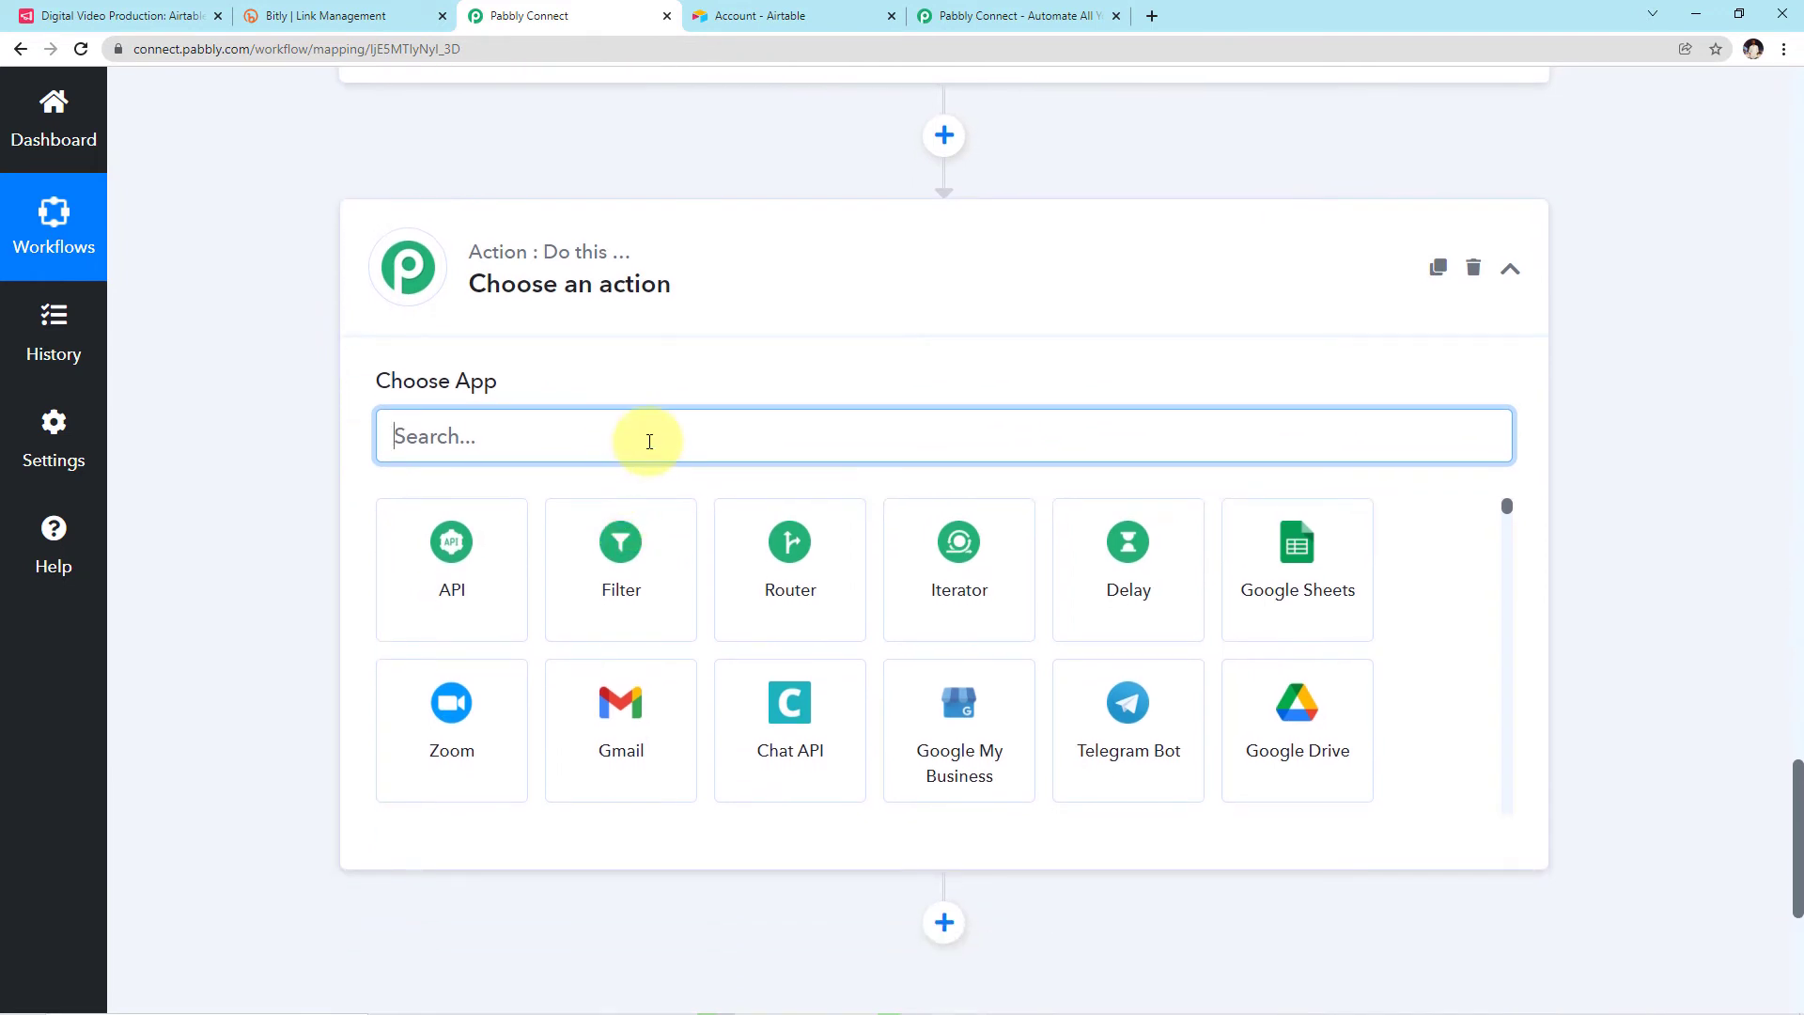
type("airtable")
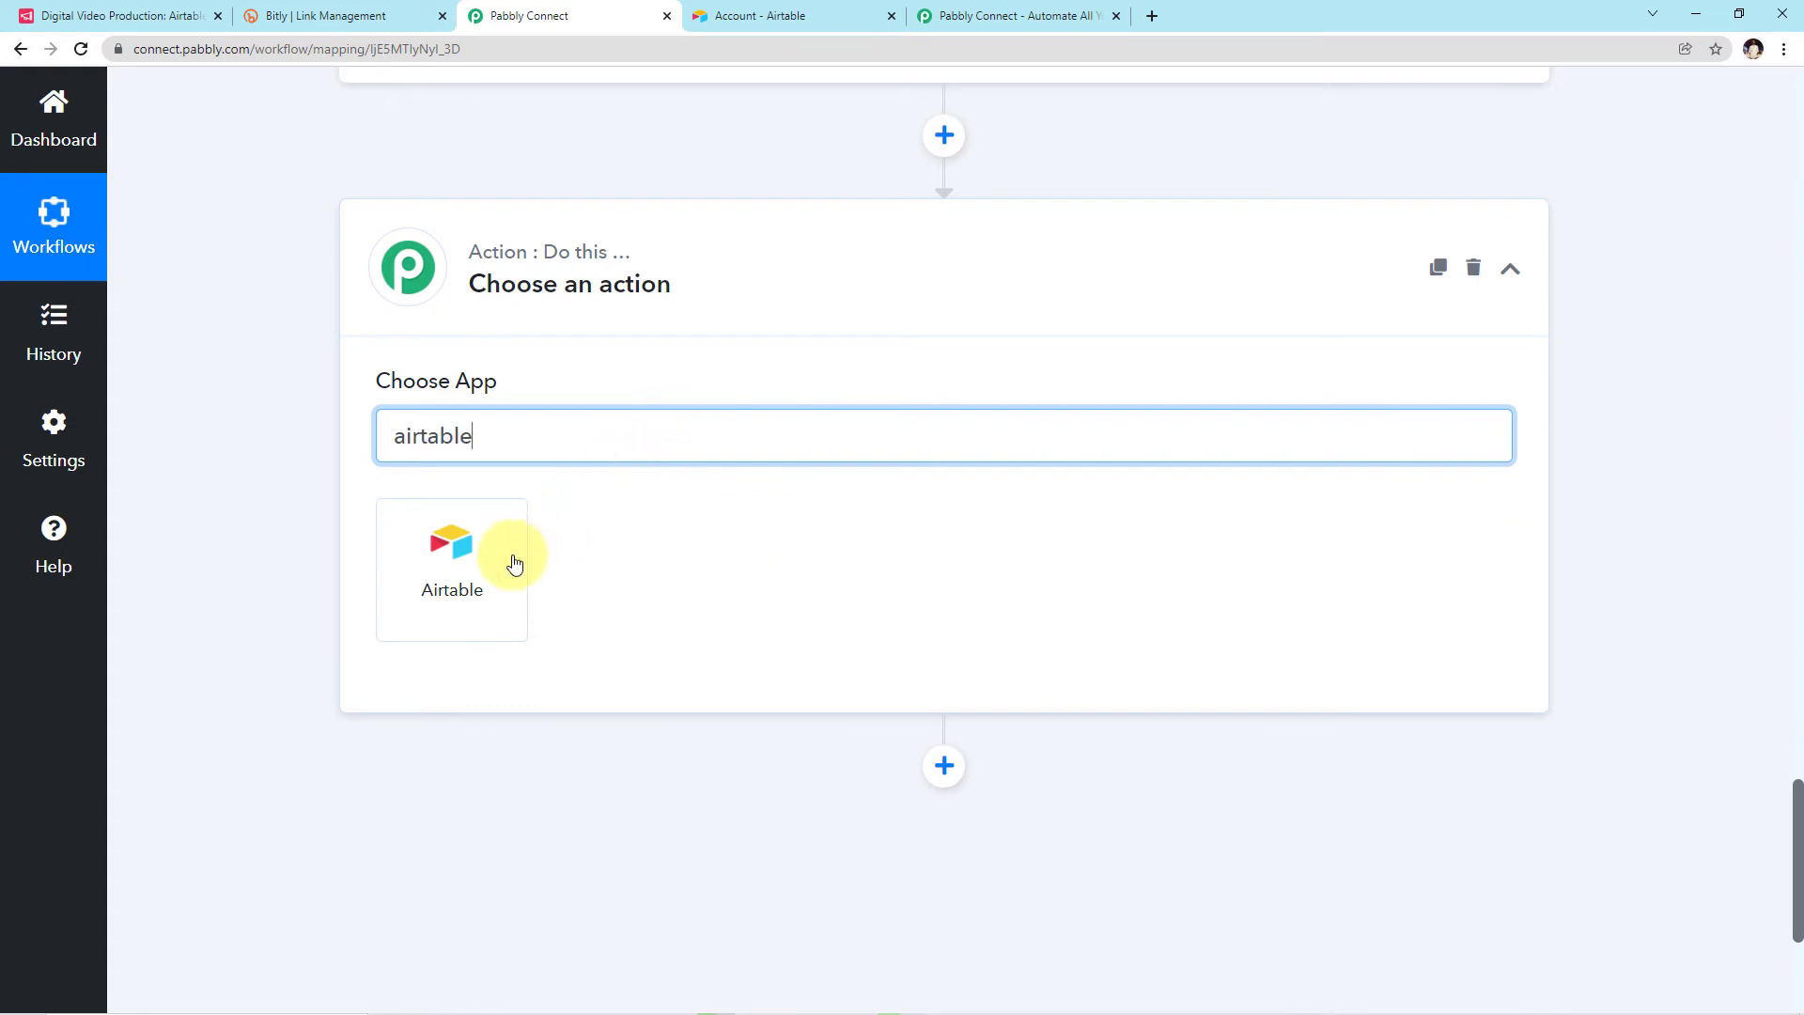
left_click(511, 560)
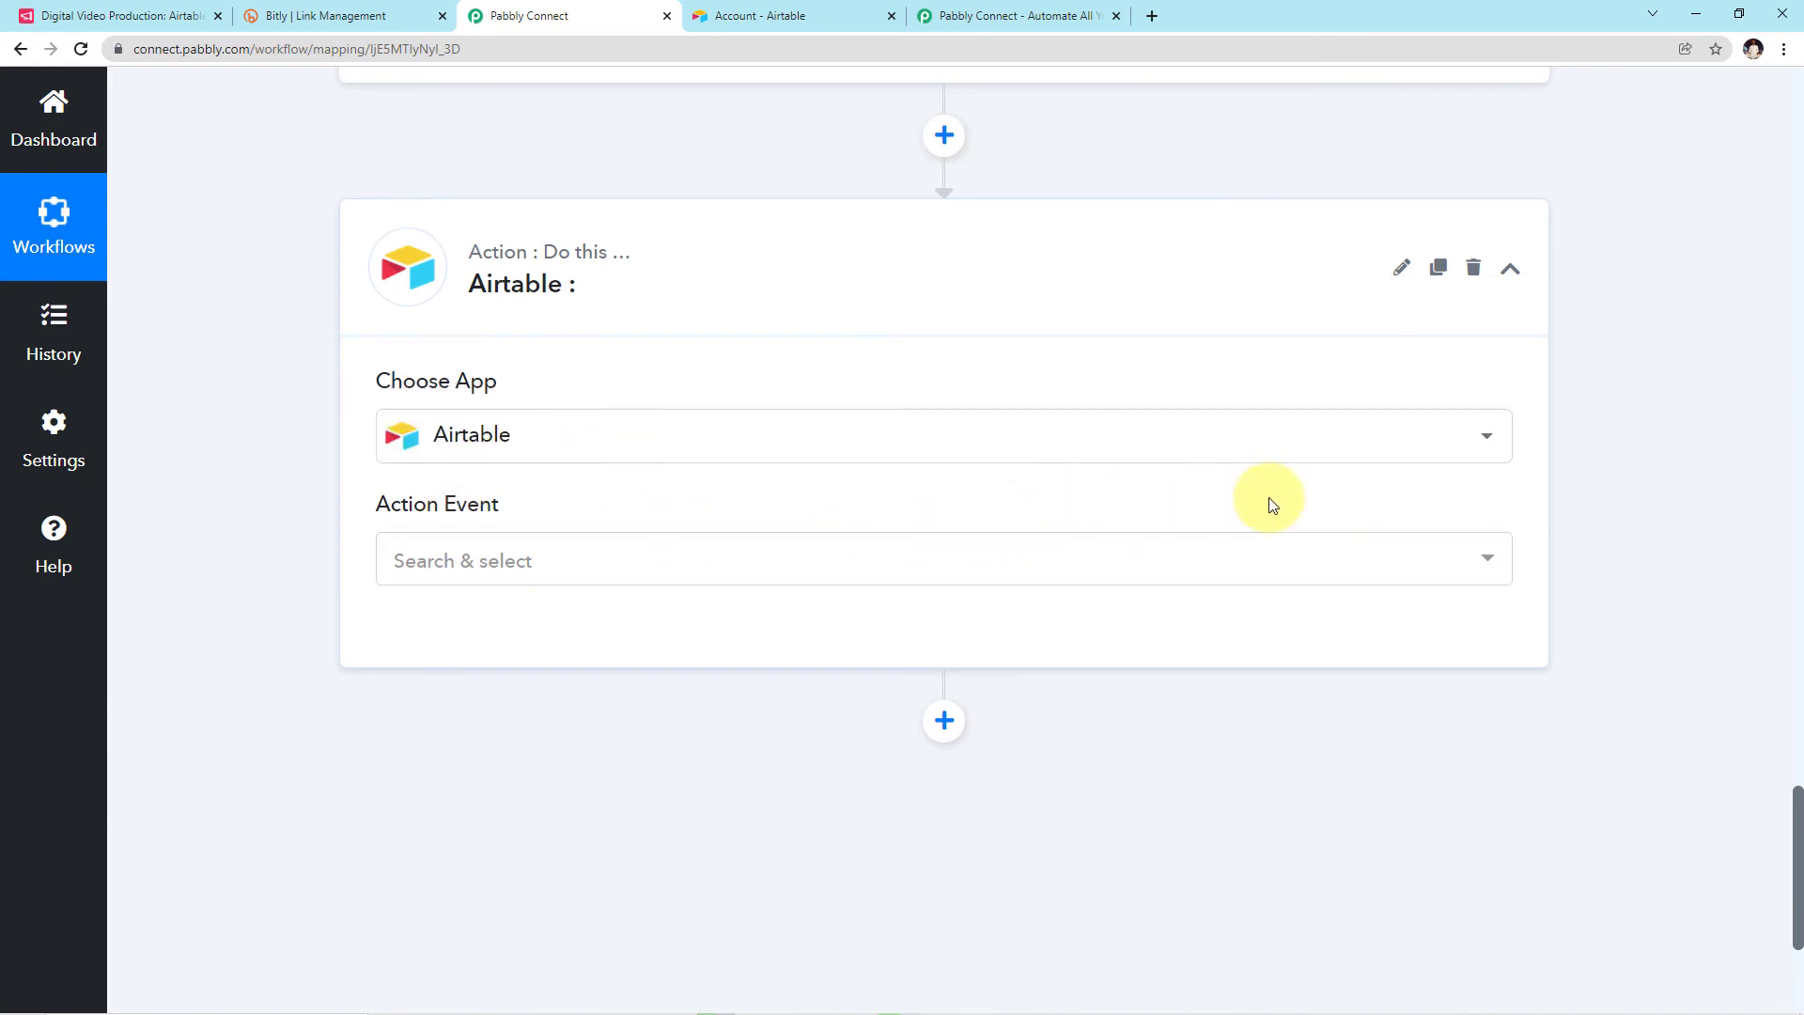
Step: Set the new Airtable action step's event to Update Record
left_click(1485, 560)
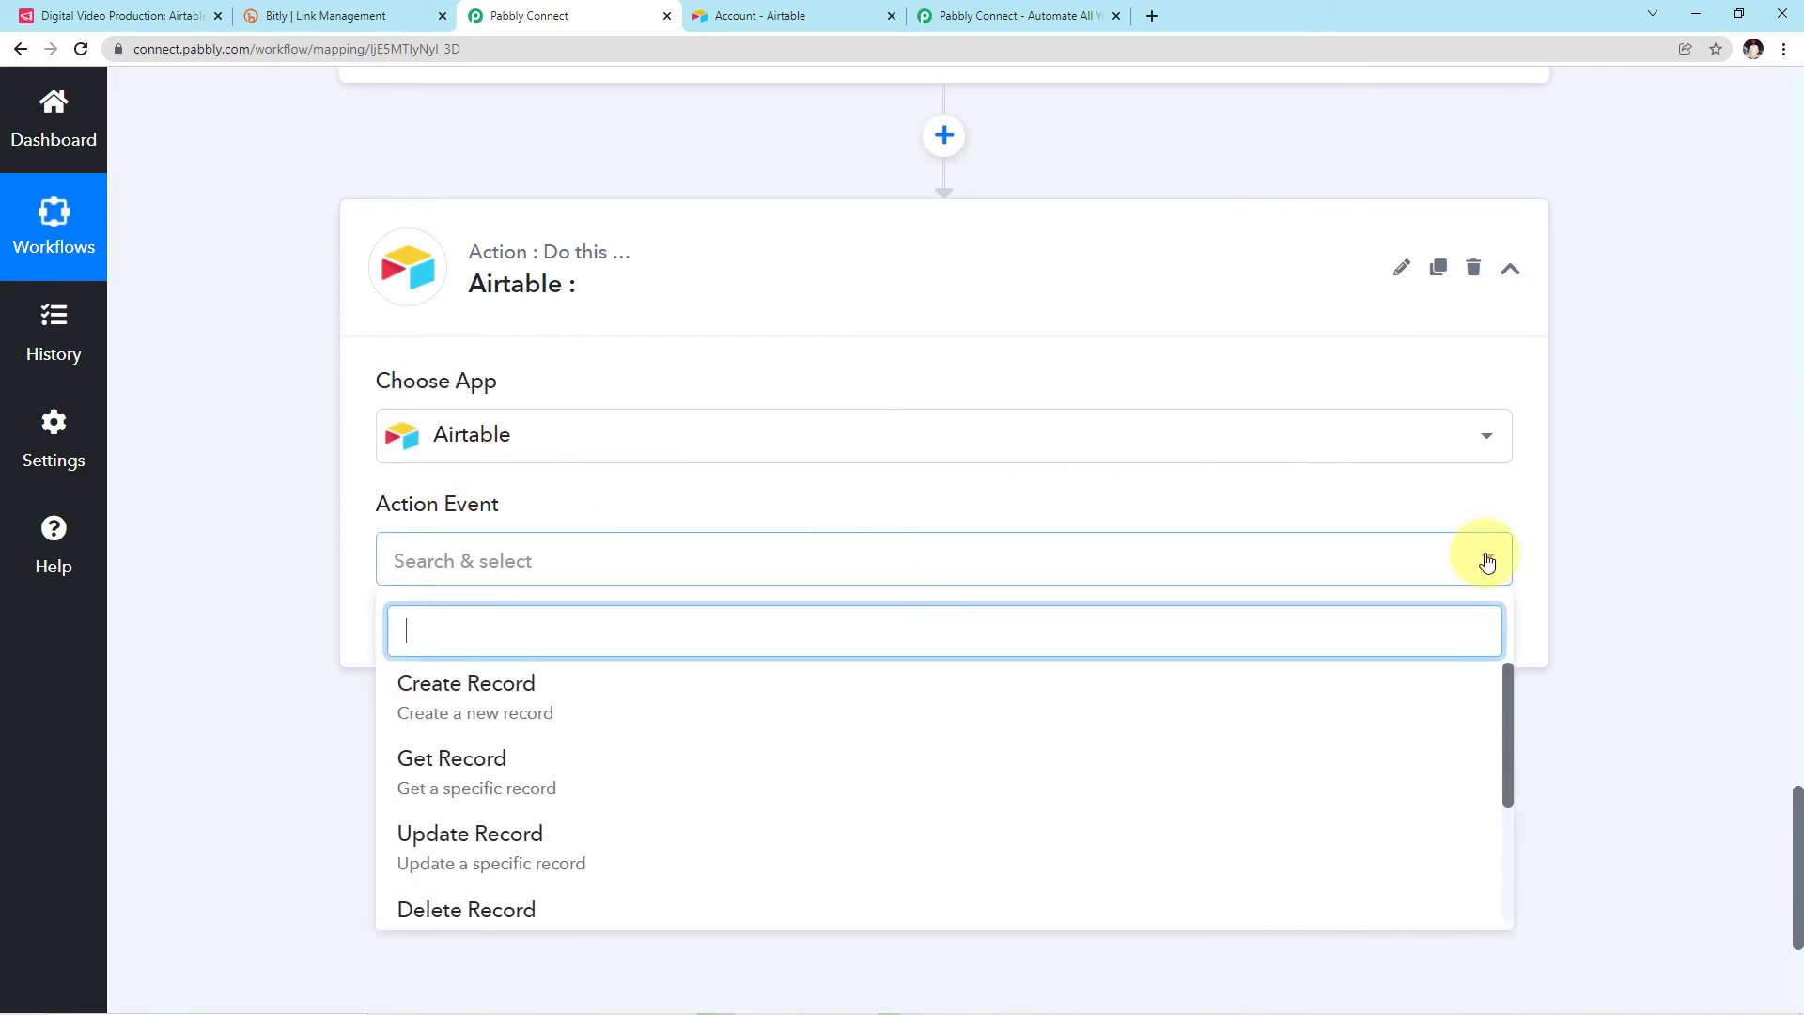
scroll(898, 692, "down", 5)
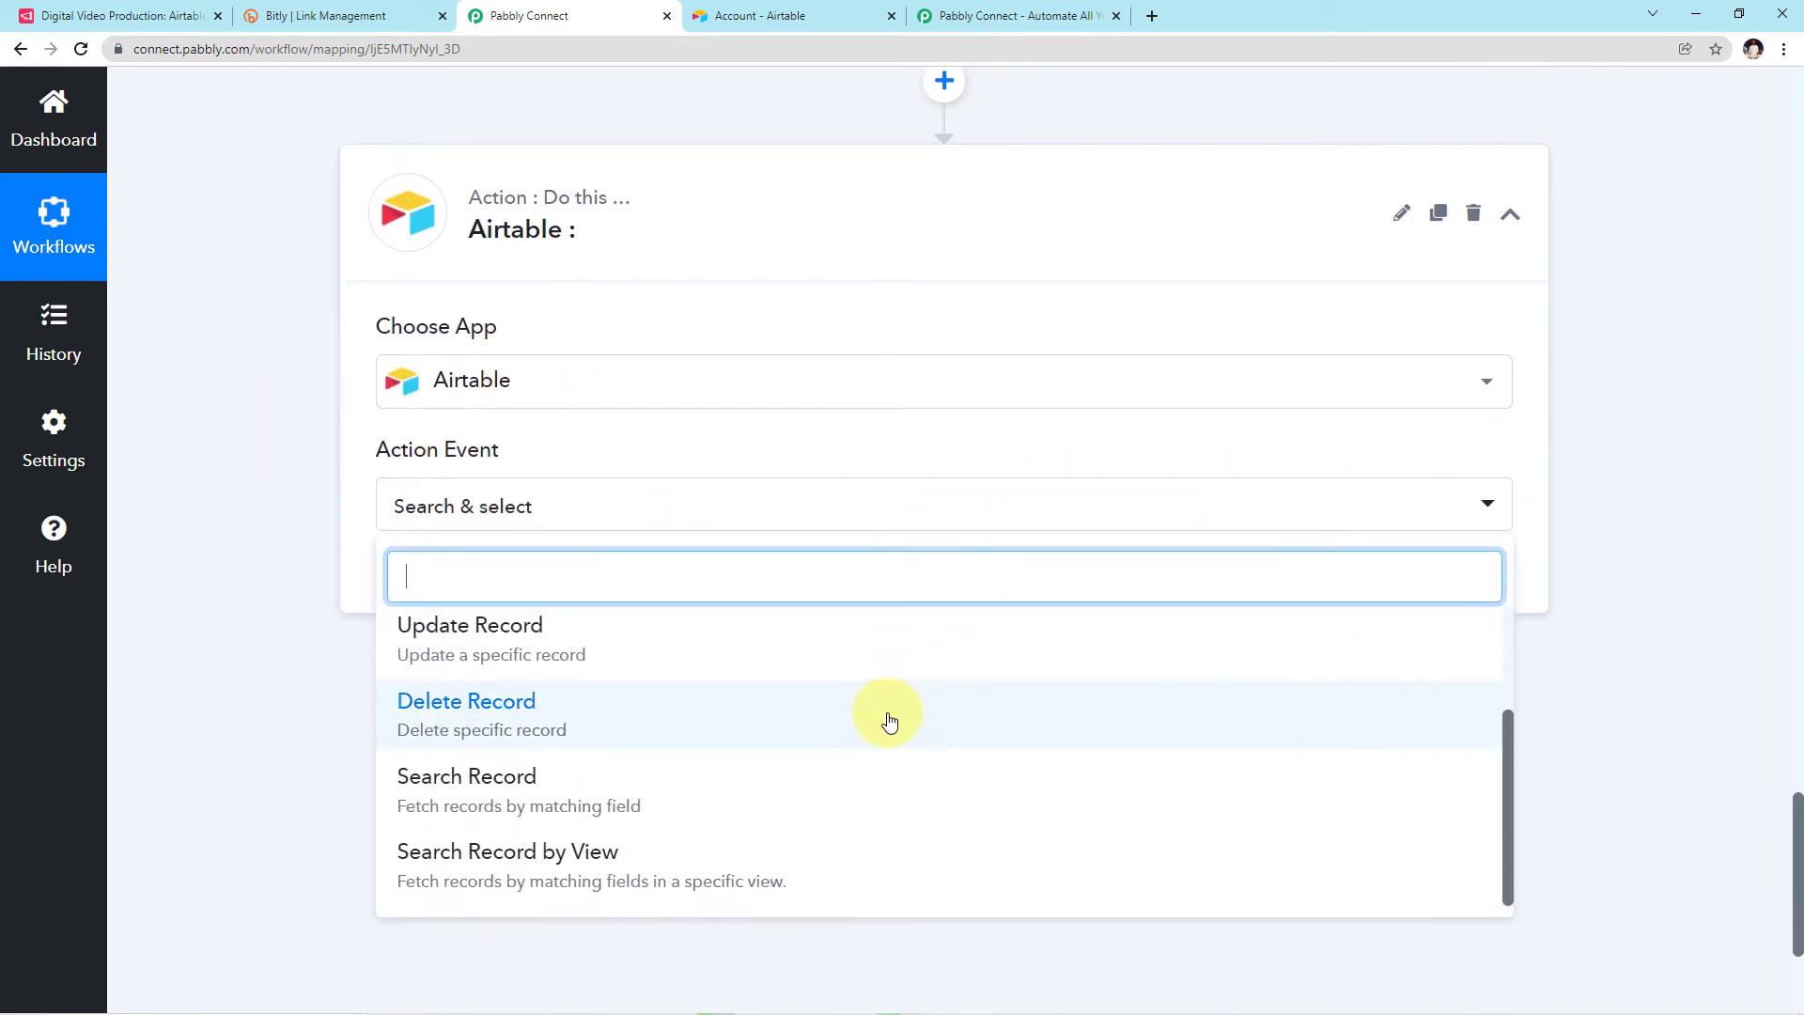
scroll(612, 749, "up", 2)
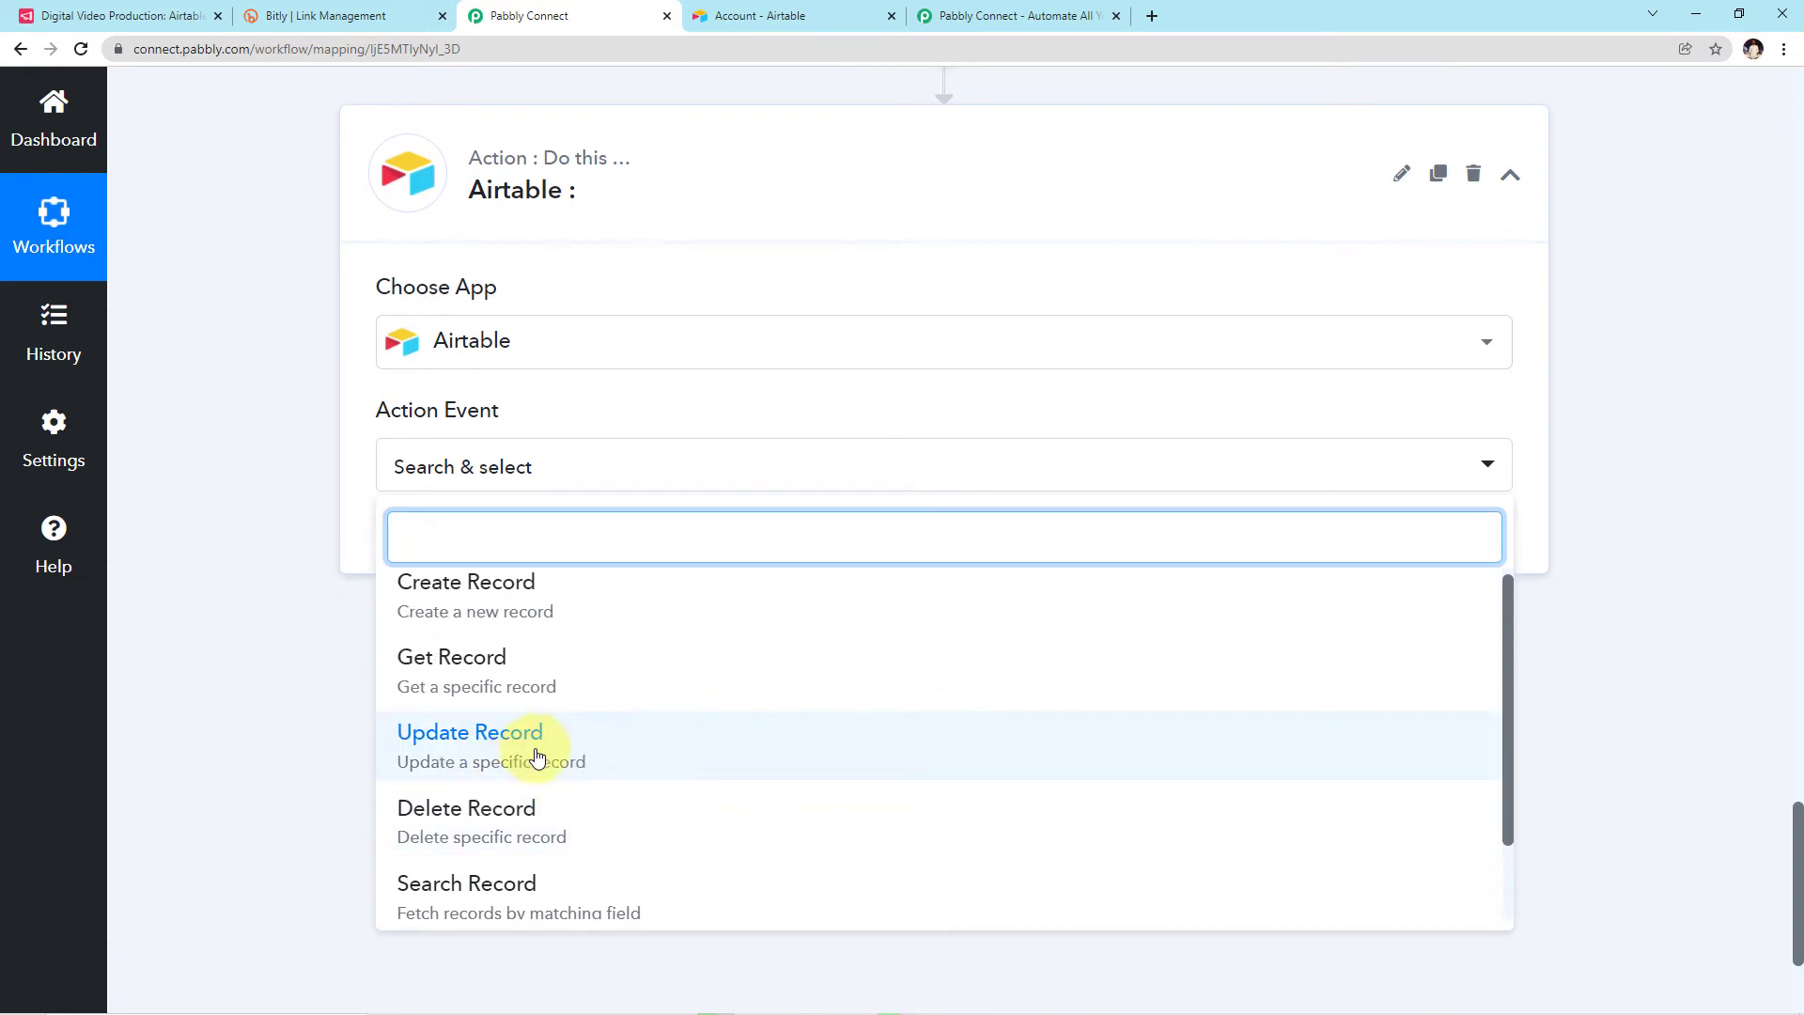
left_click(538, 756)
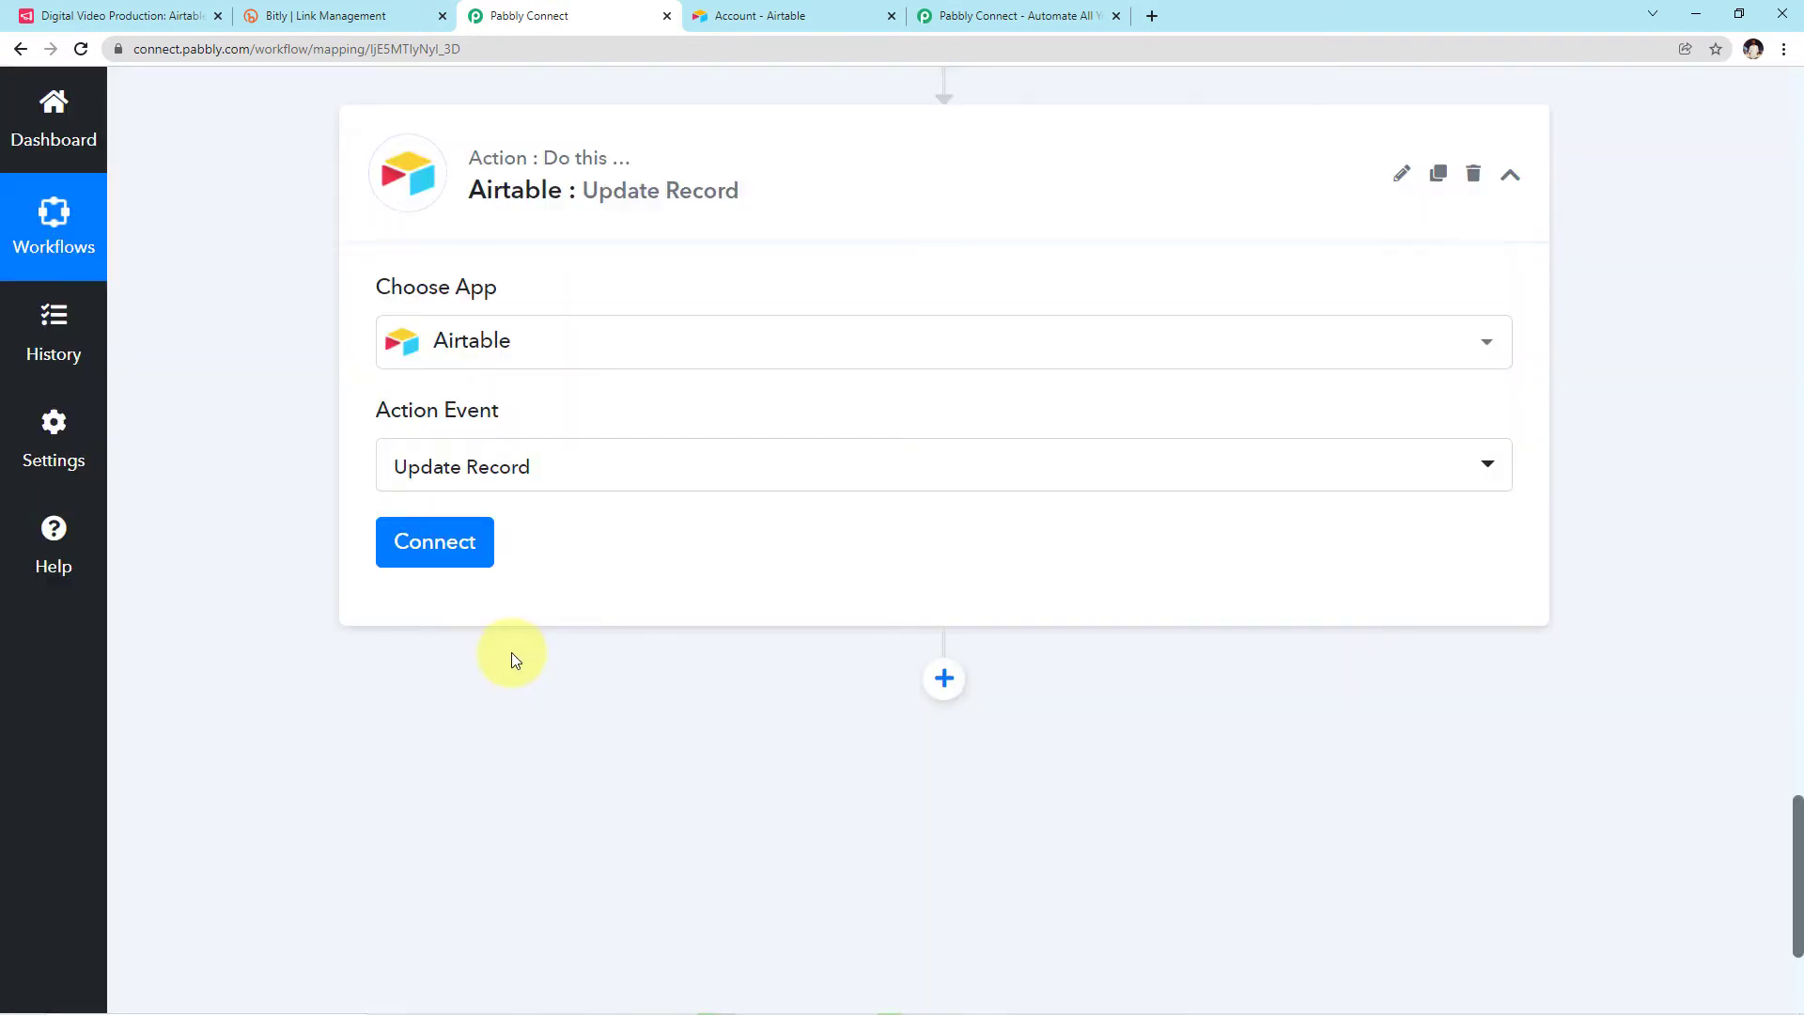
Step: Connect the Update Record step to Airtable with the existing connection Airtable #15 and save it
left_click(437, 540)
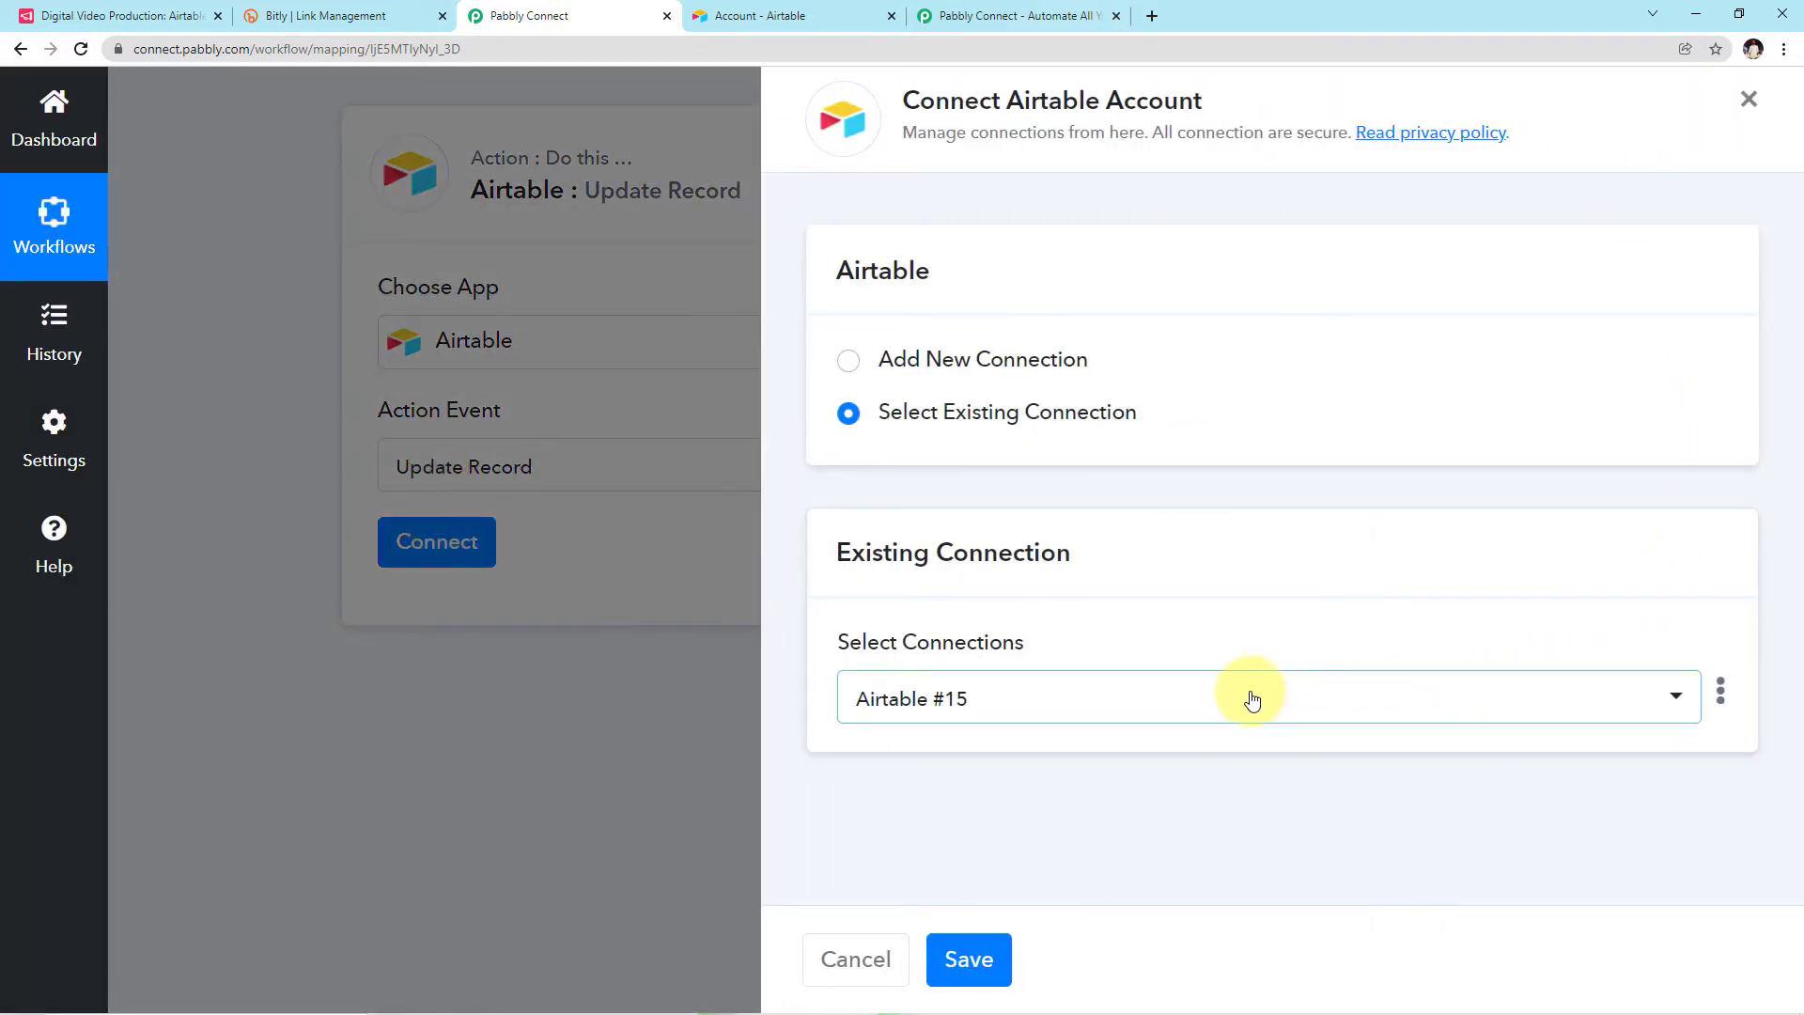
left_click(852, 373)
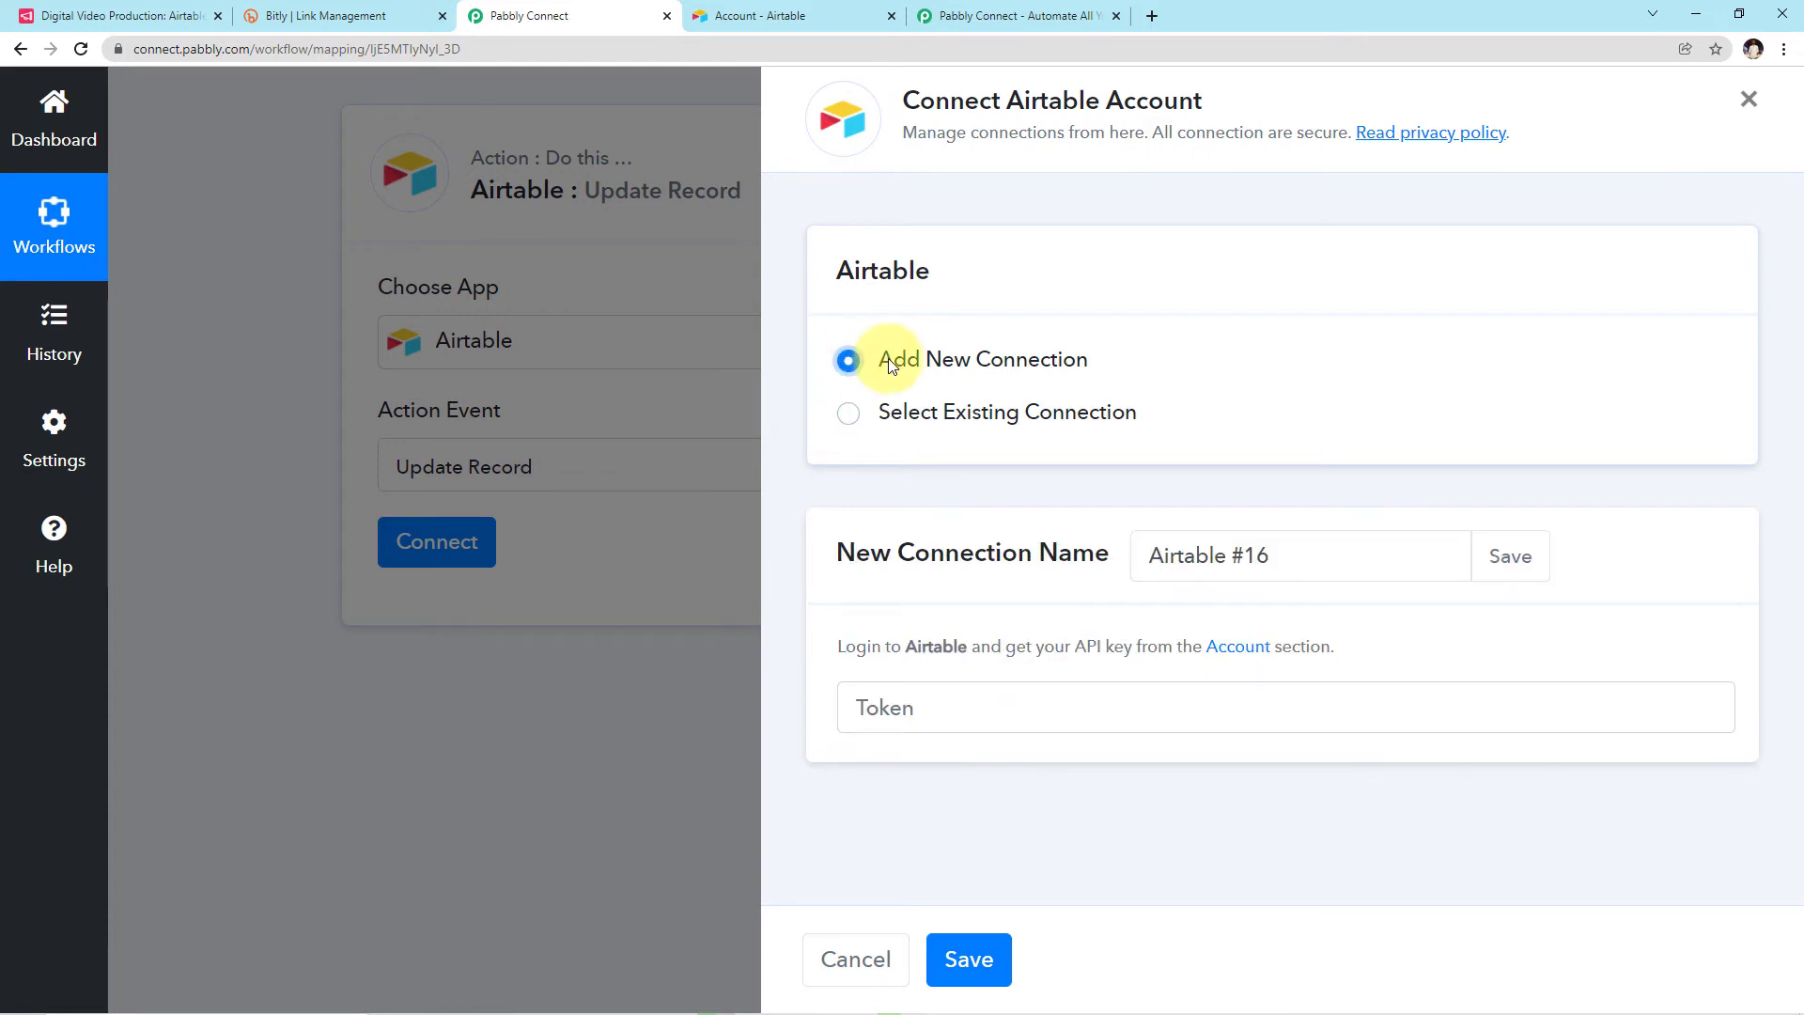
left_click(851, 425)
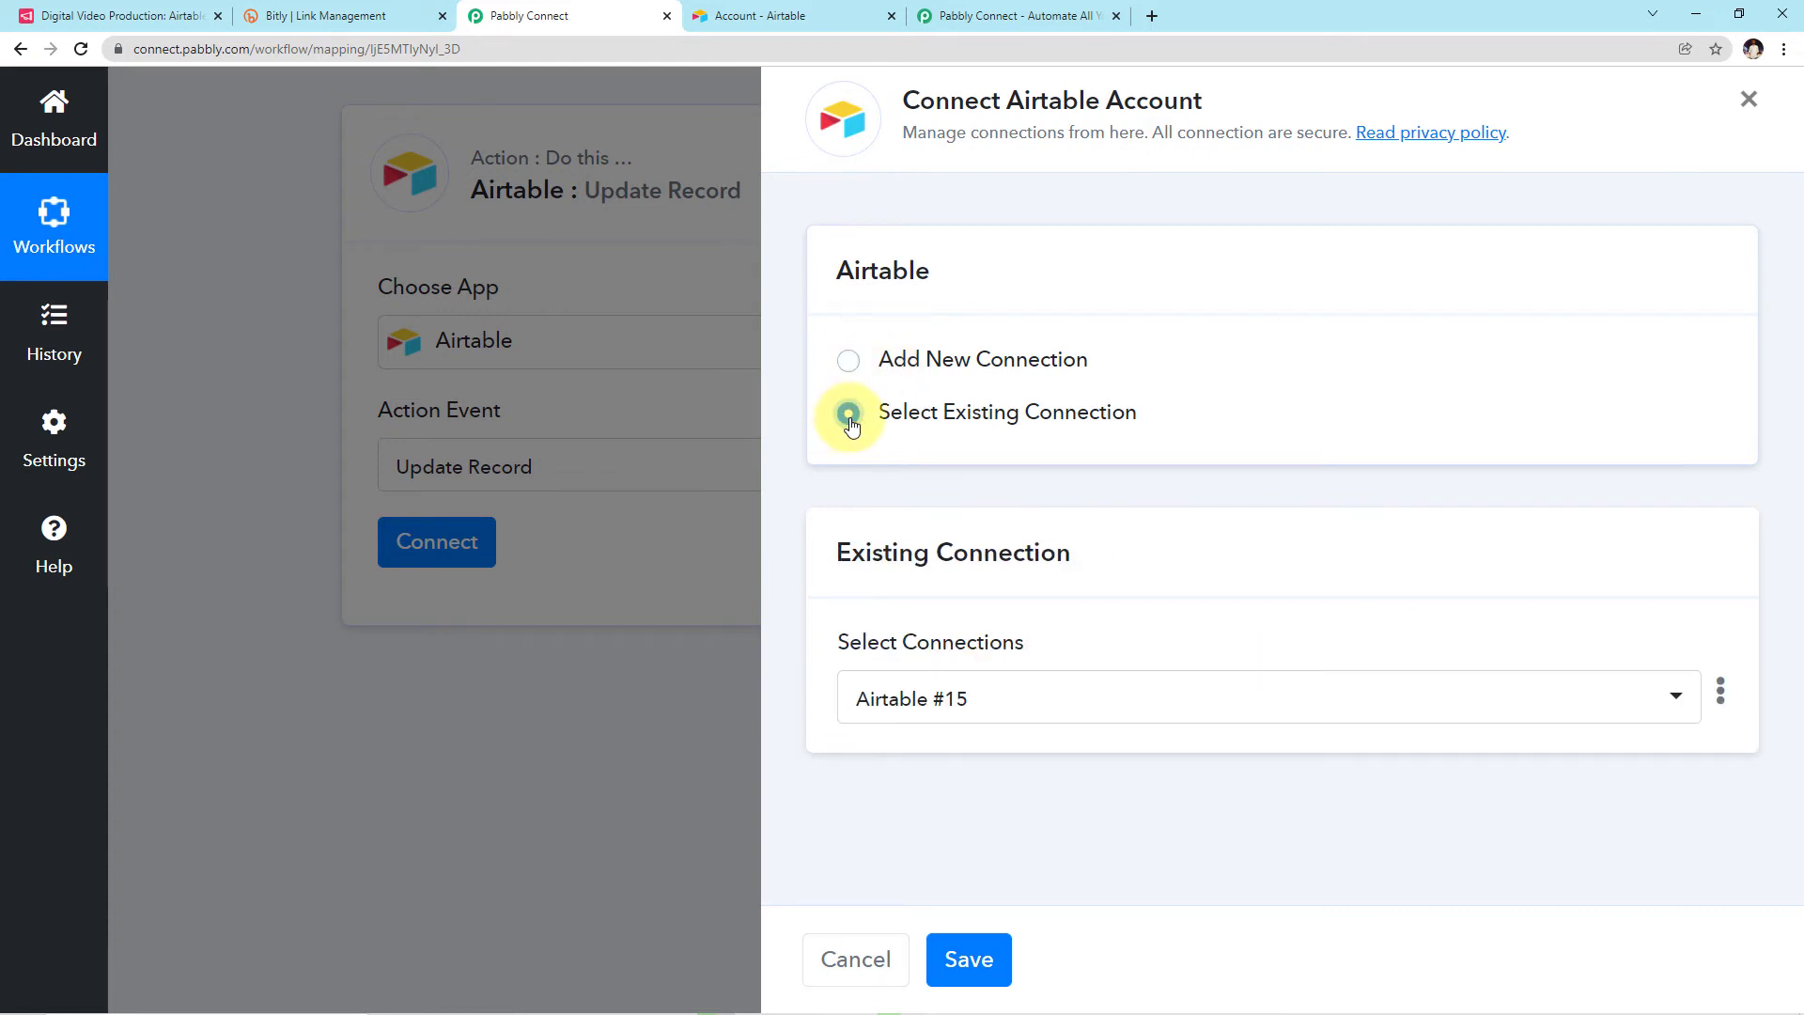
left_click(1002, 955)
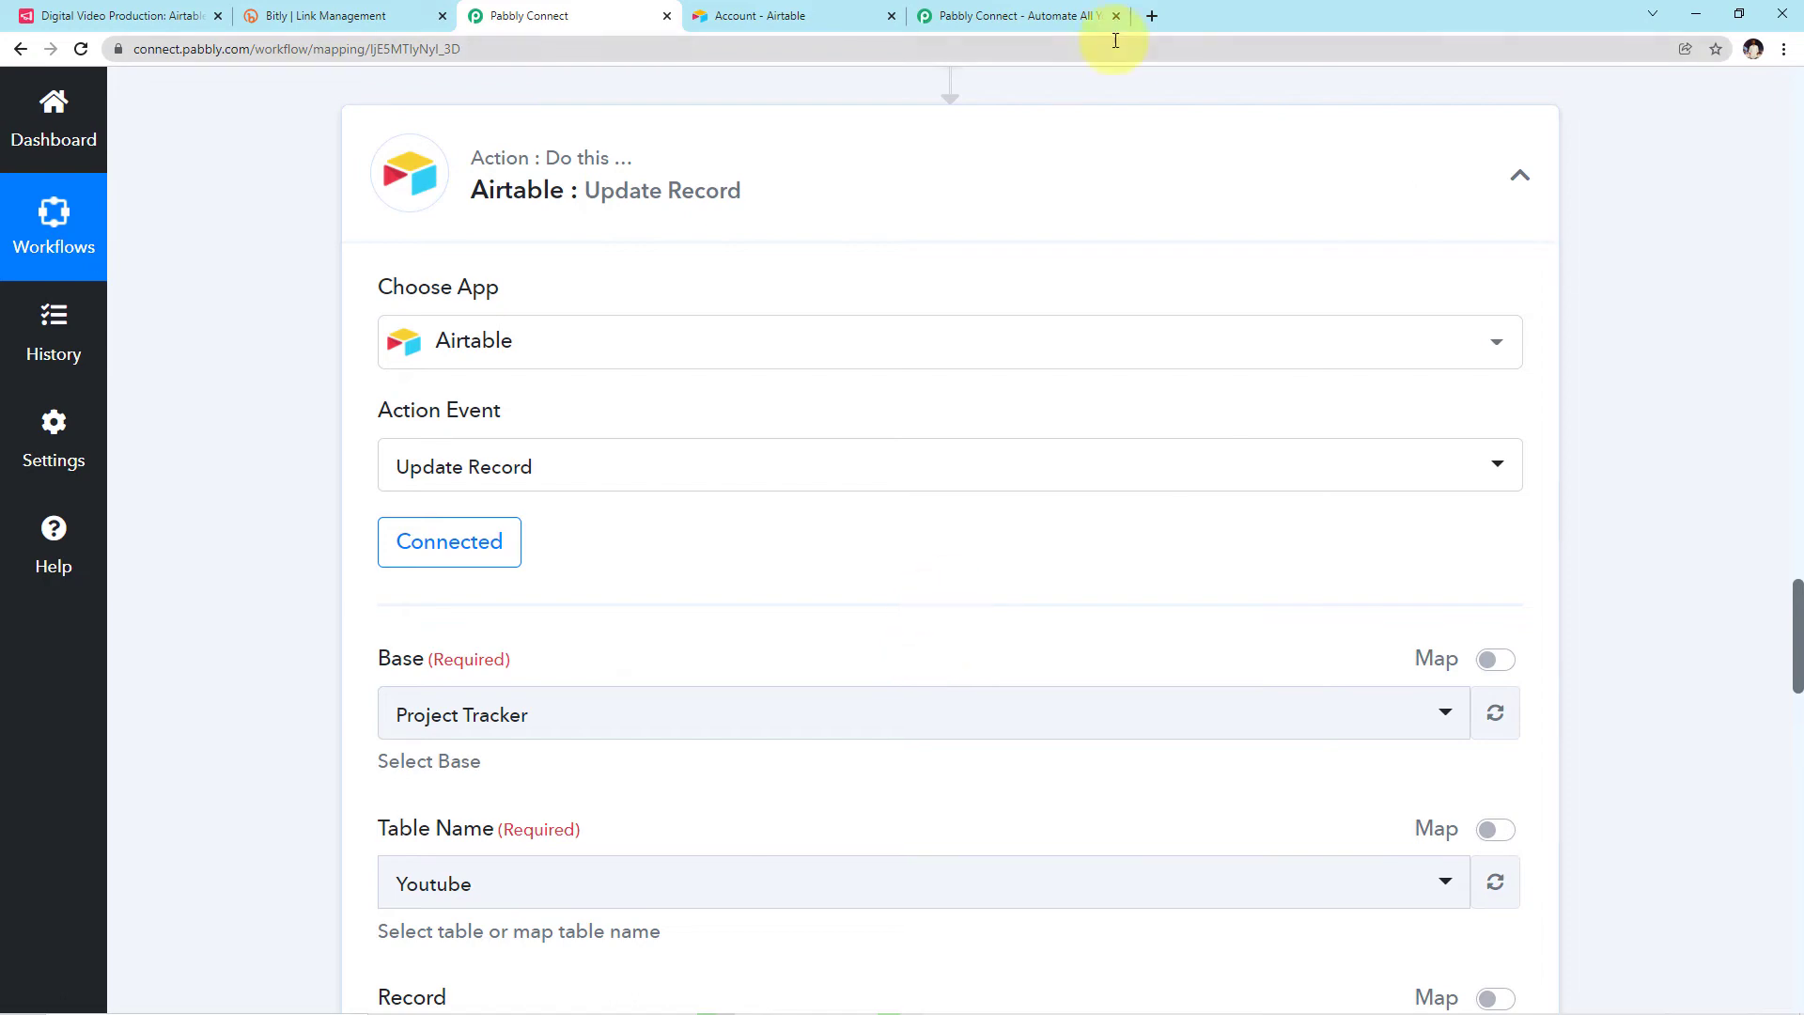
Step: Switch to the Pabbly website's browser tab and load pabbly.com/connect
left_click(1027, 14)
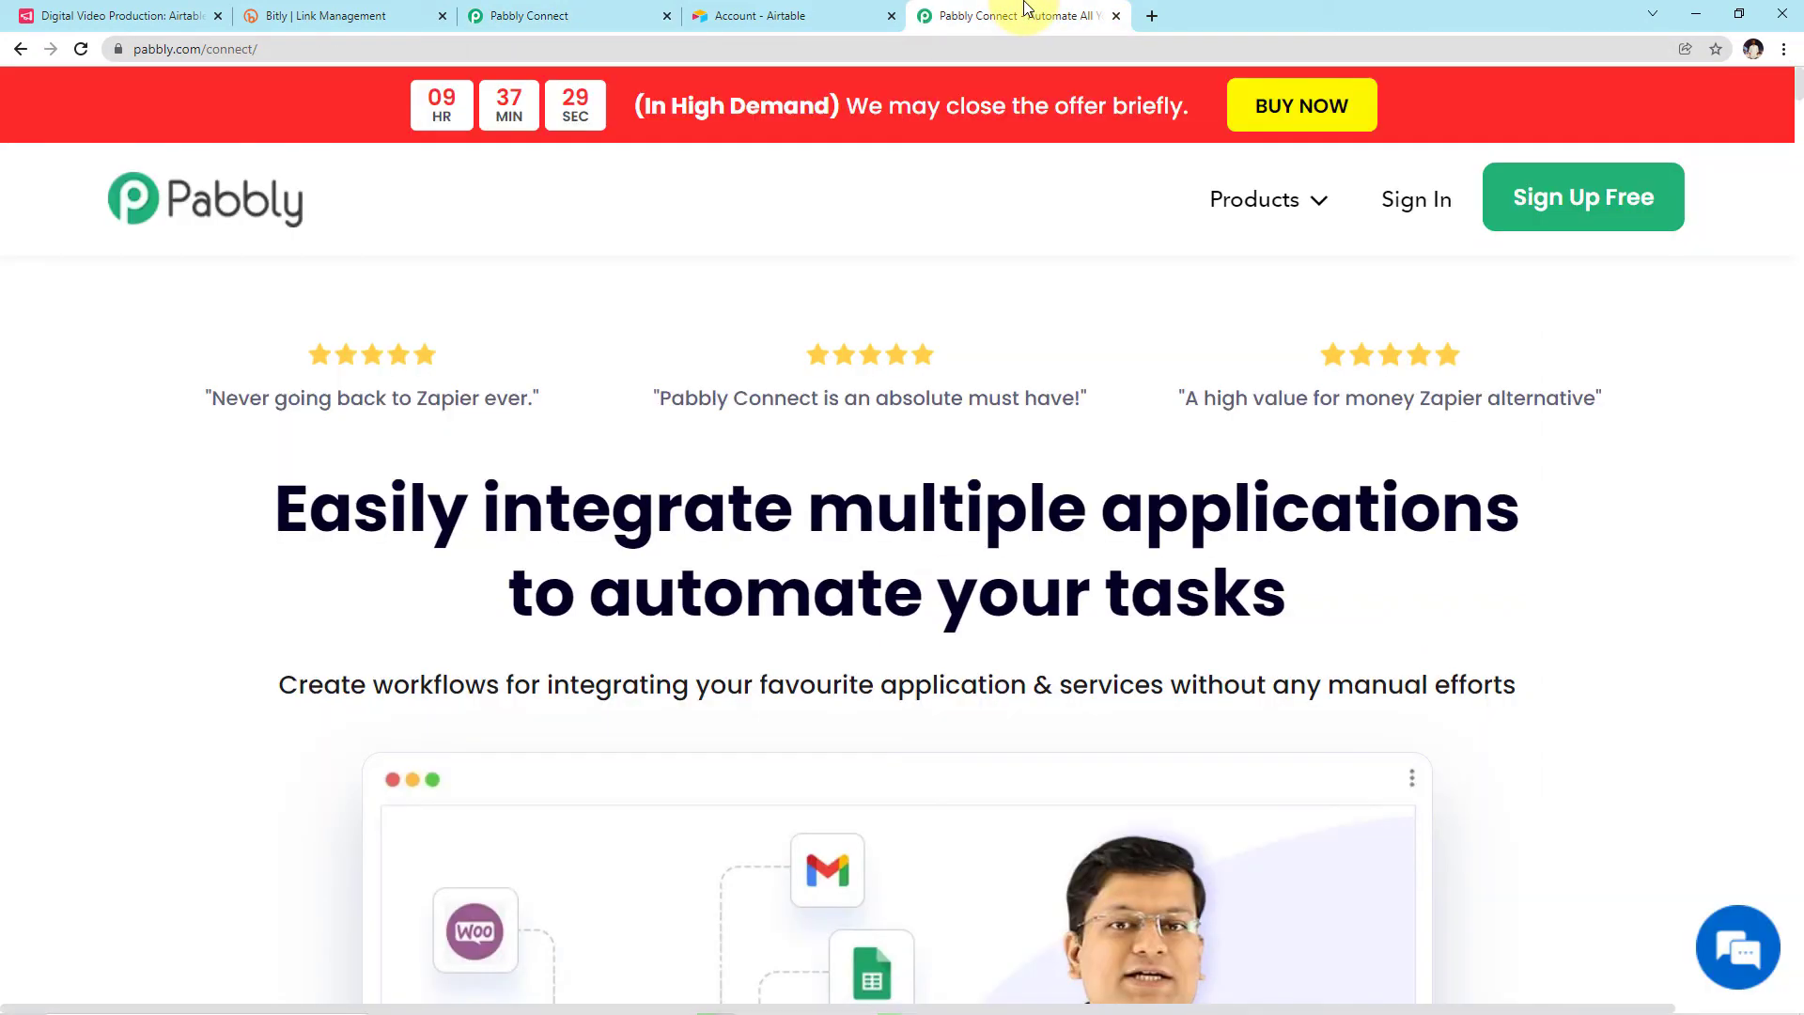
left_click(352, 54)
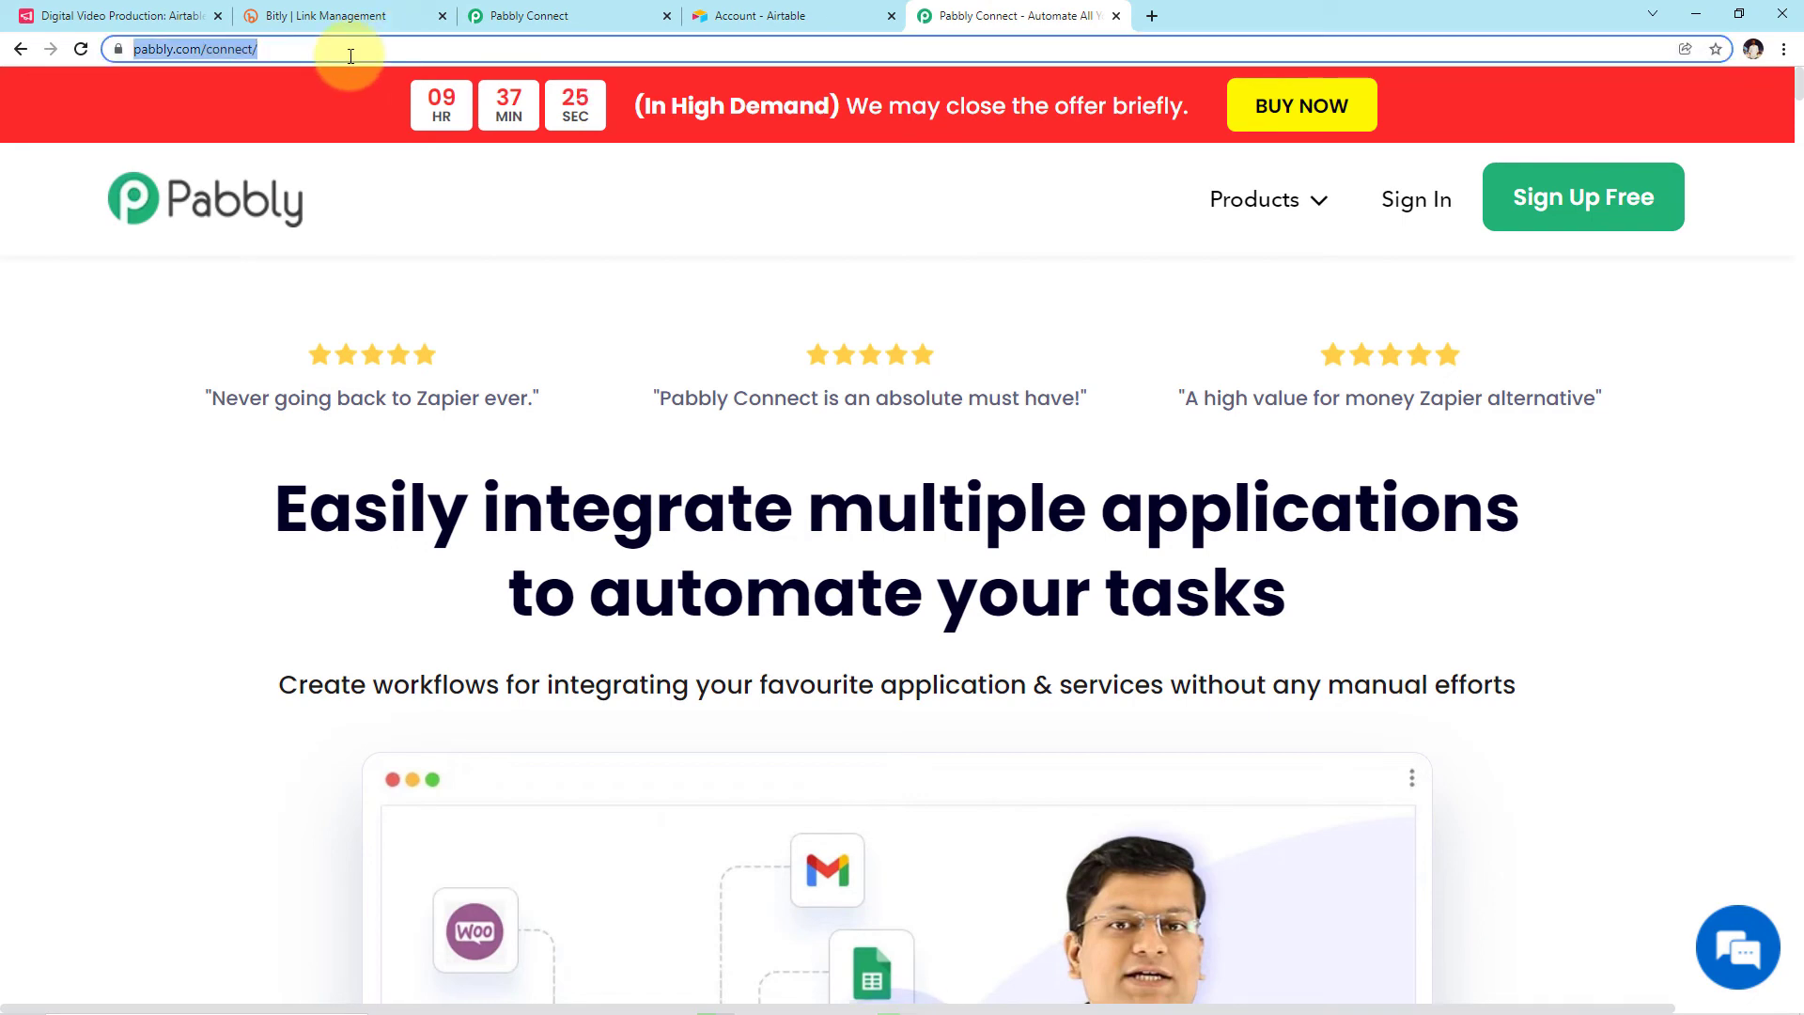
type("pa")
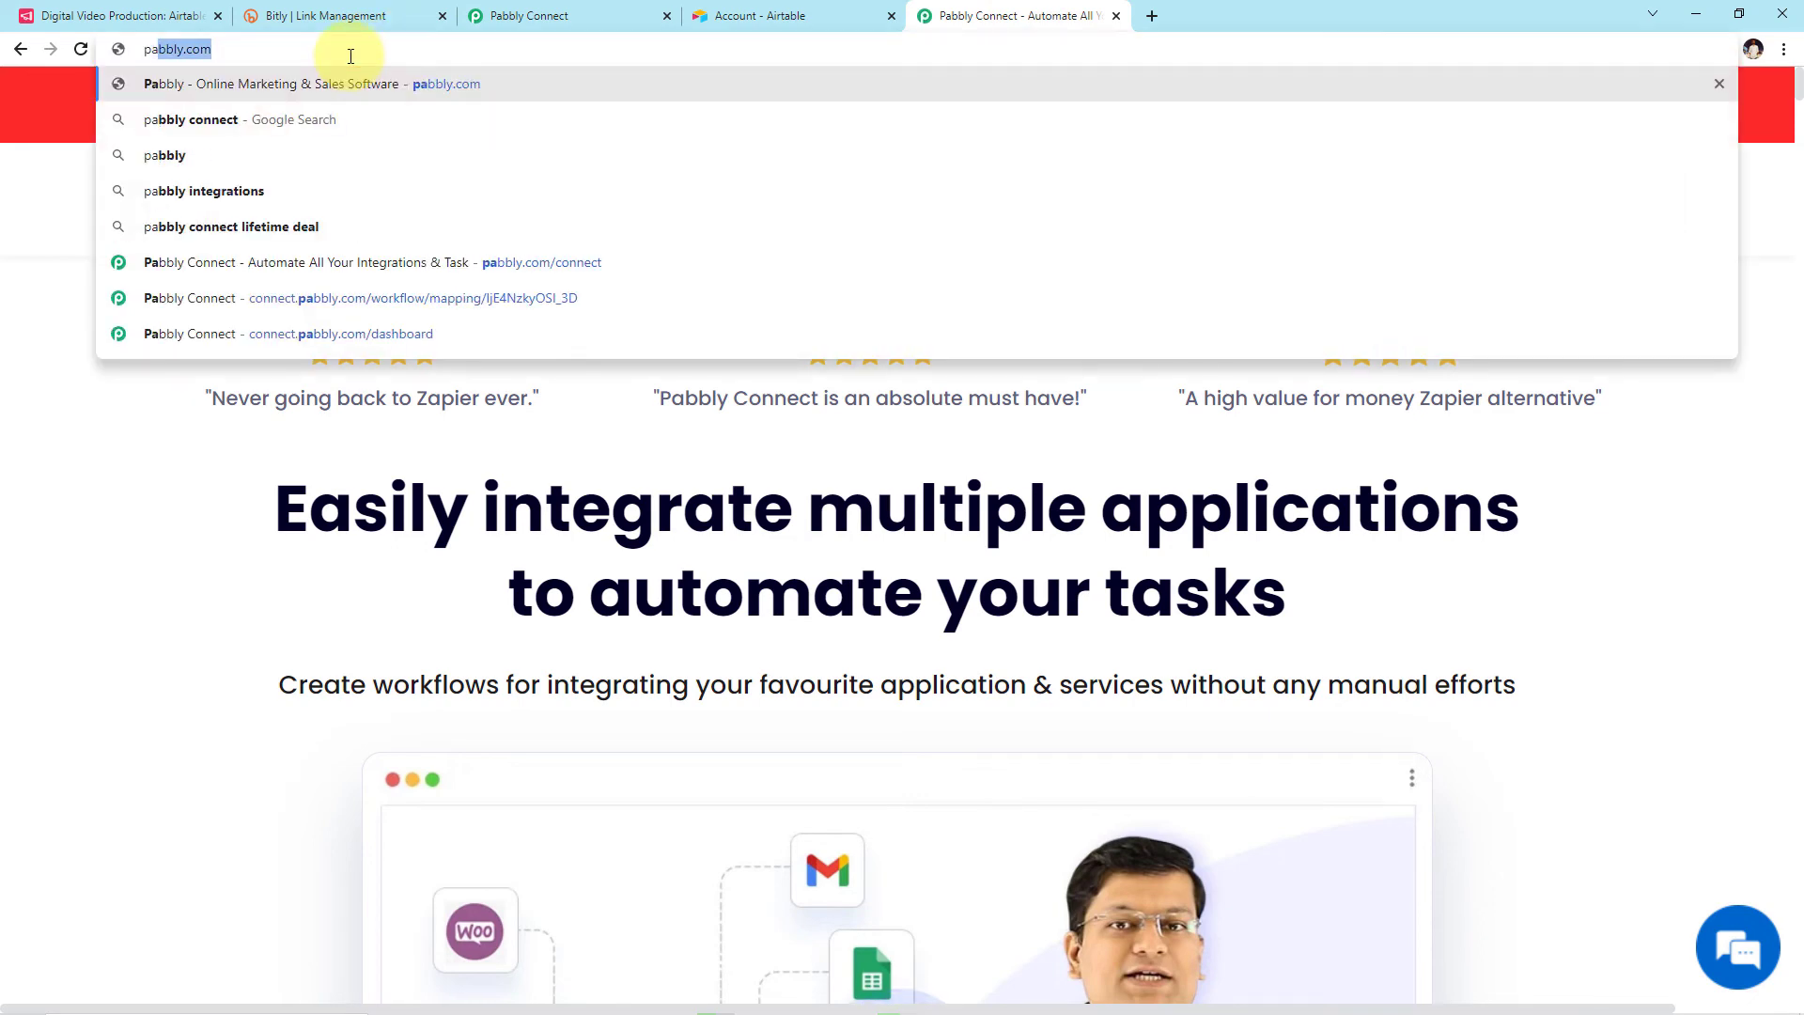
type("bbly.com")
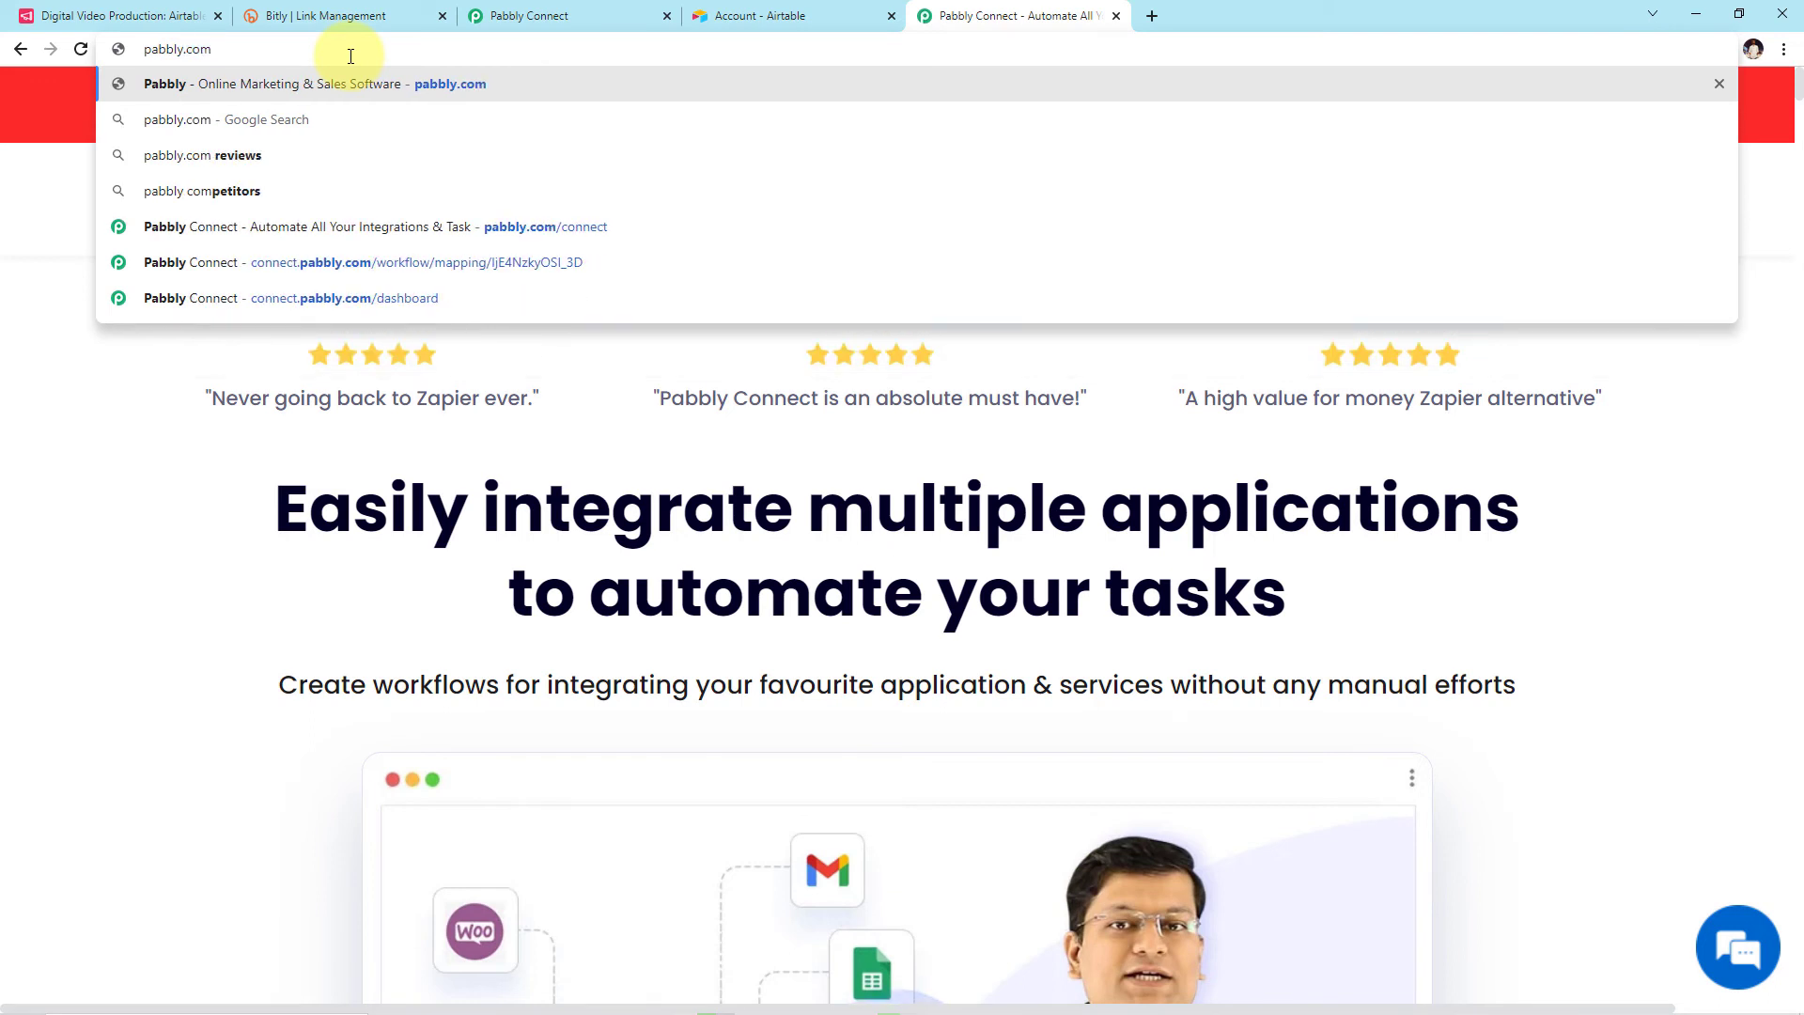
type("/connect")
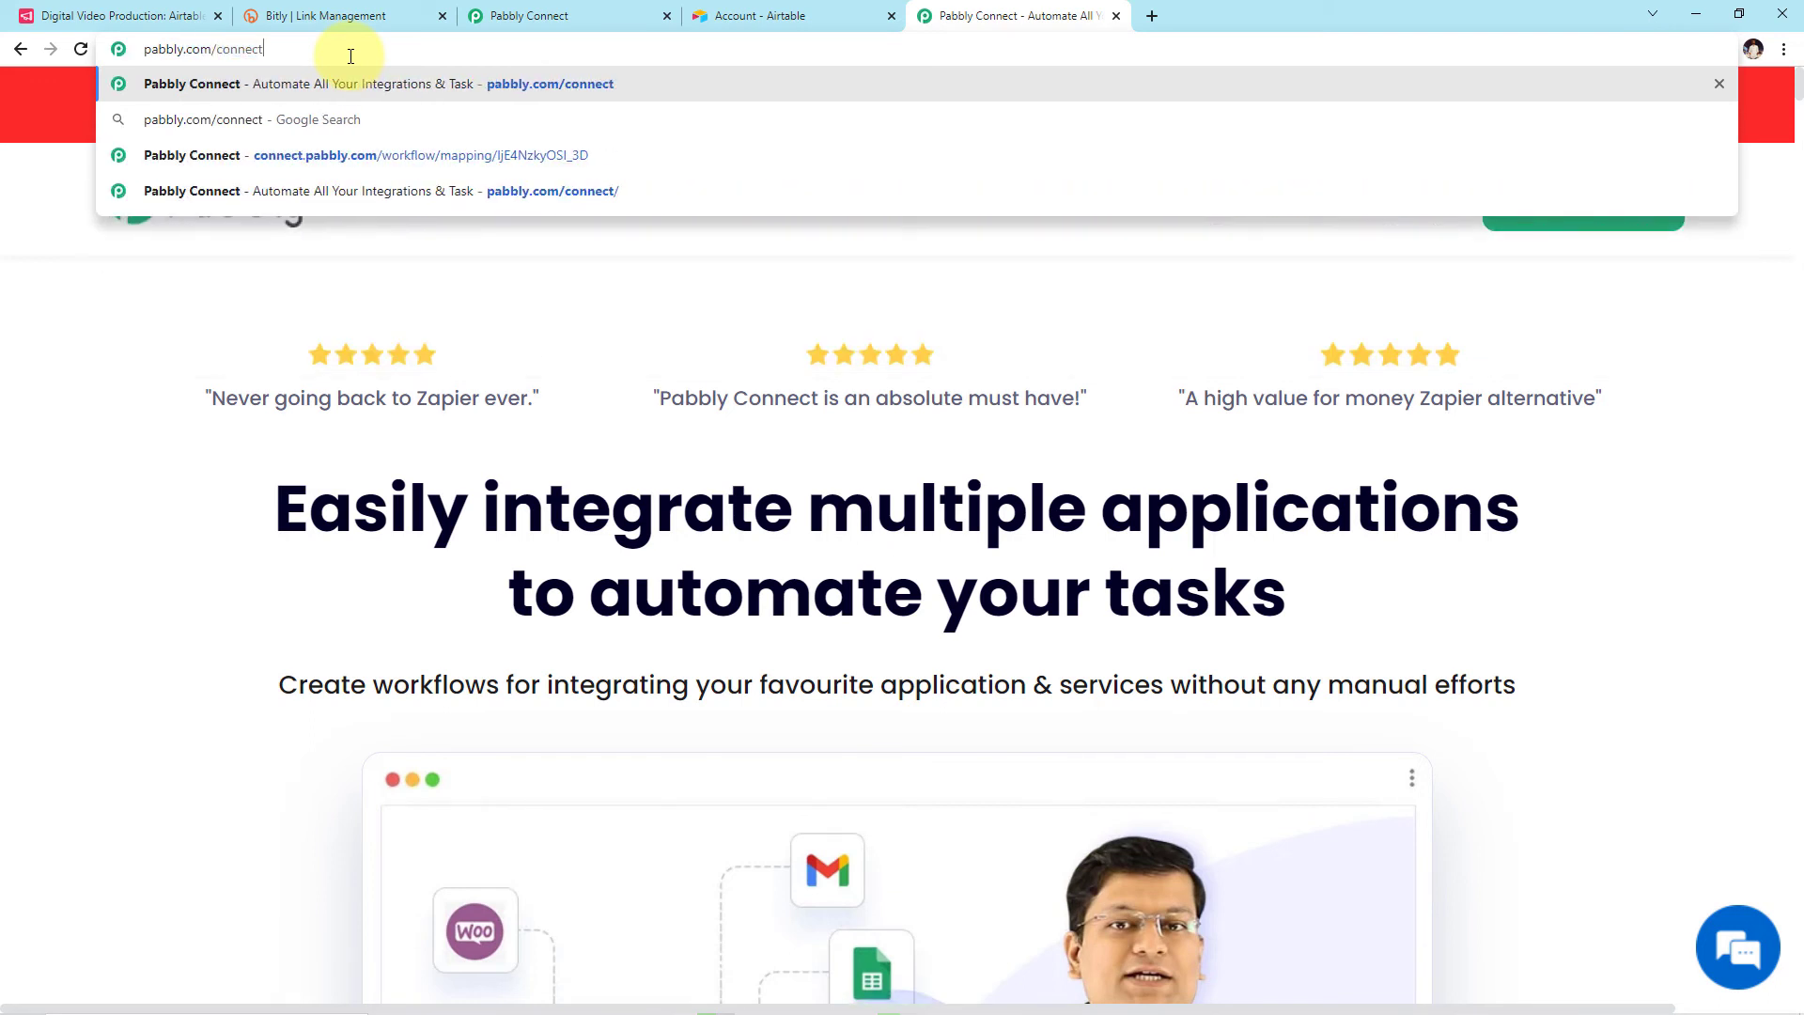
key("Return")
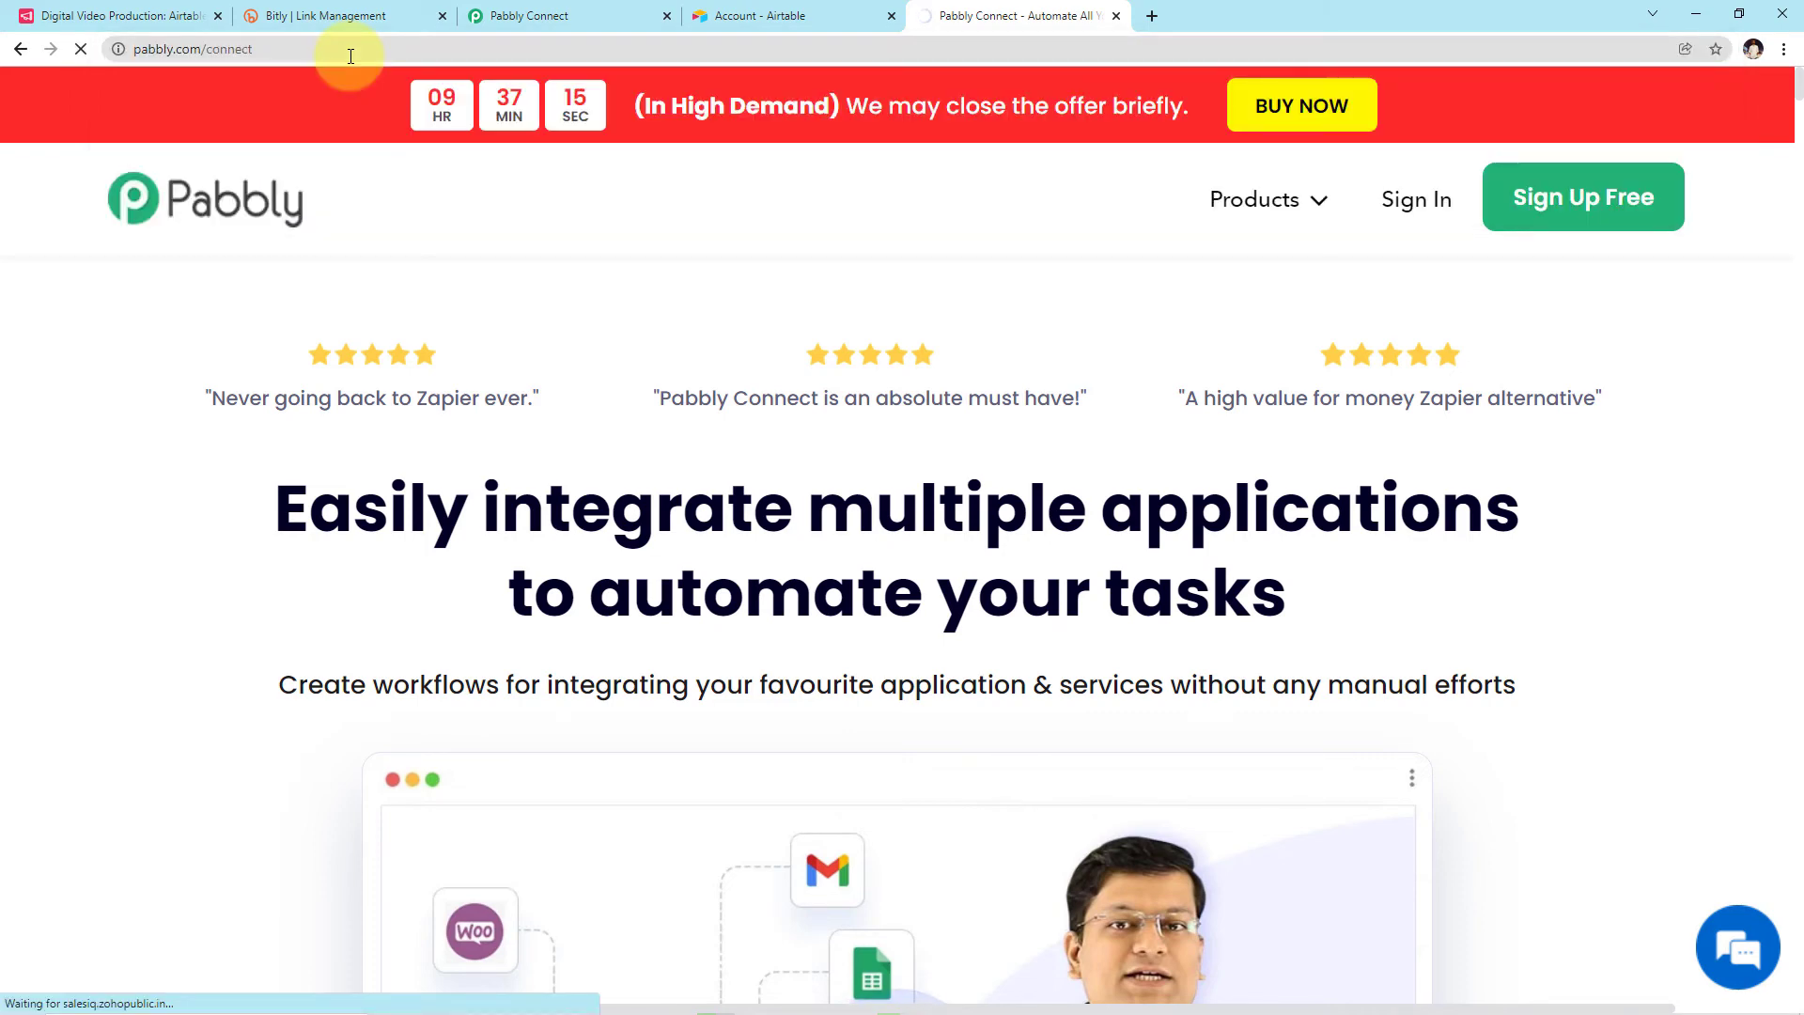
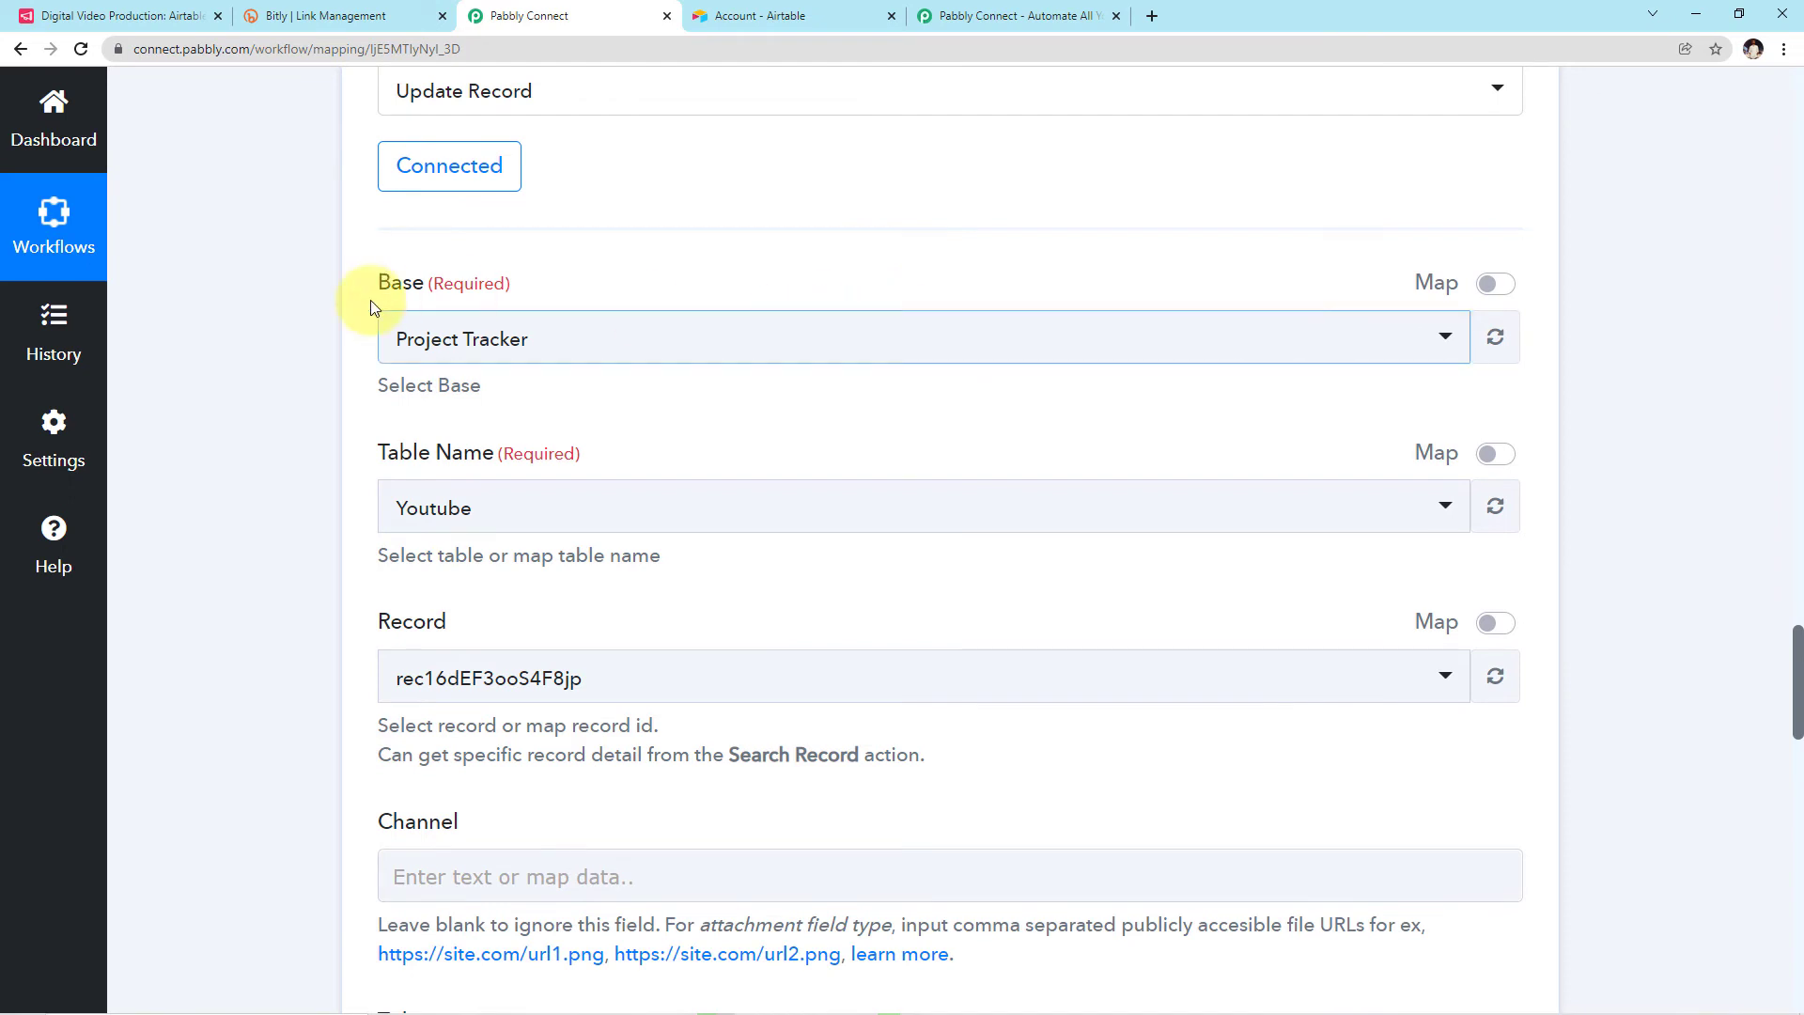
Step: Check the base name in Airtable and set the Update Record step's Base to Digital Video Production
left_click(1445, 340)
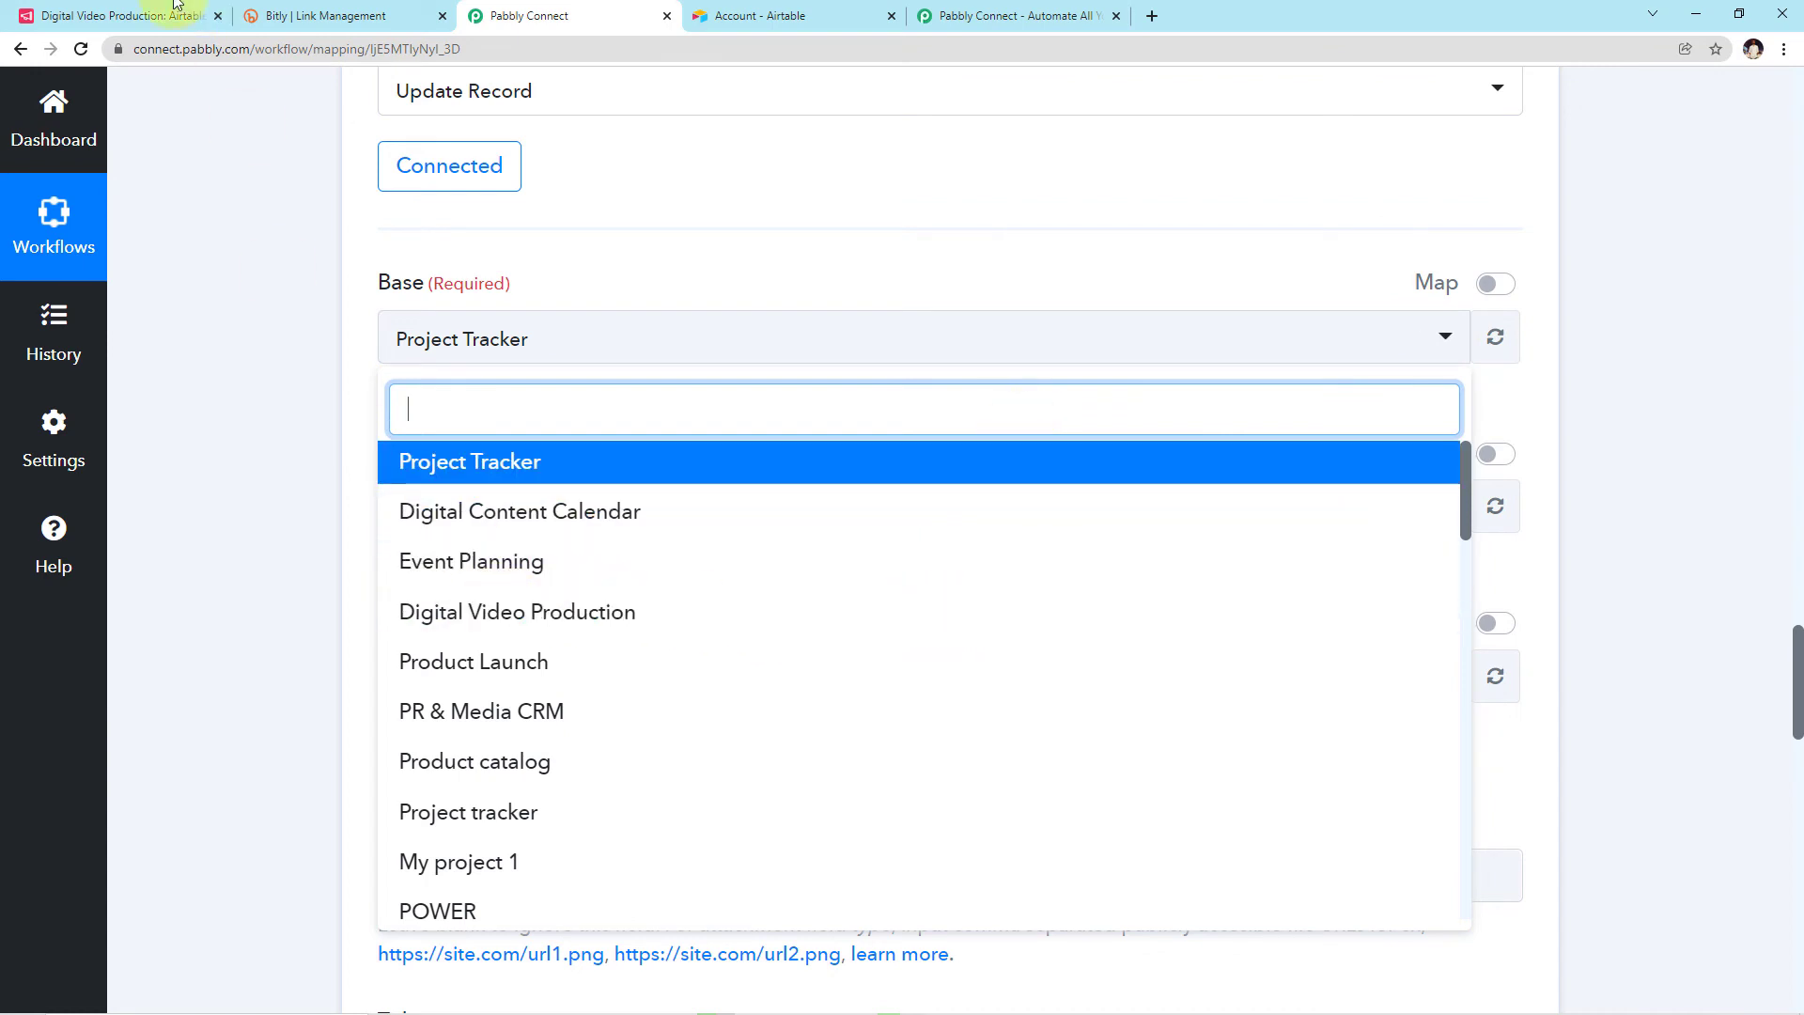
left_click(123, 16)
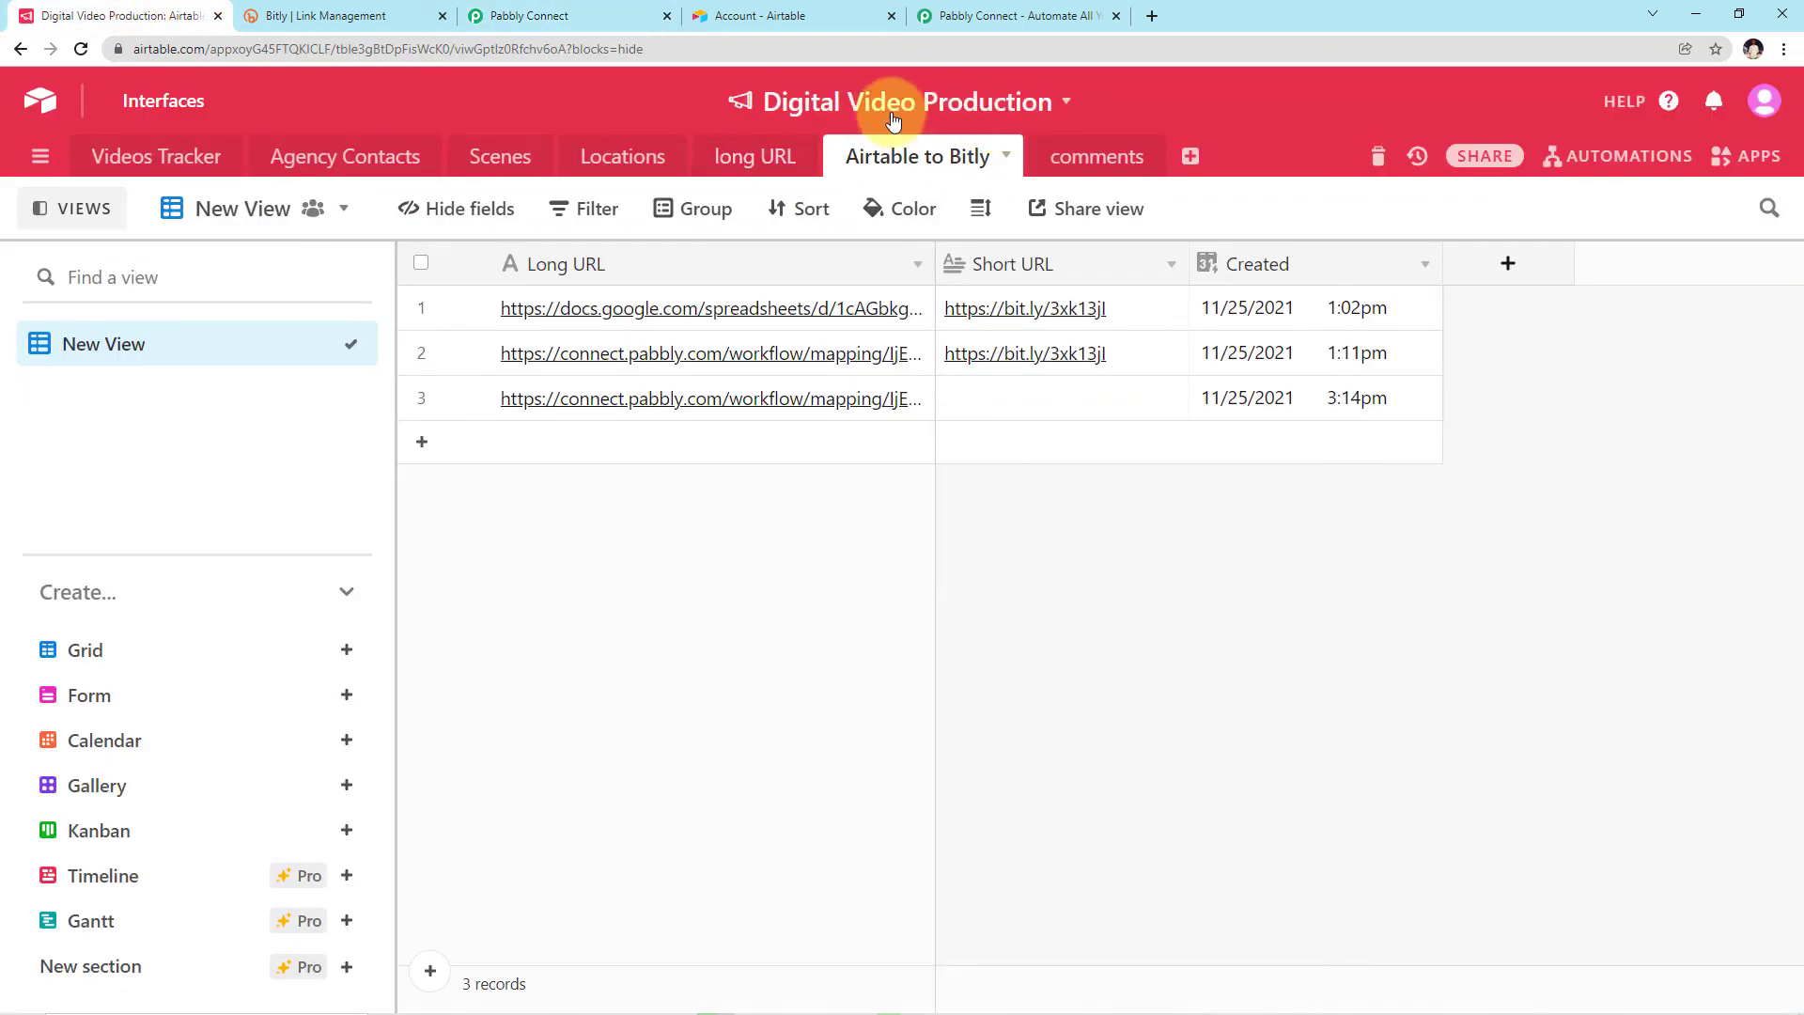
left_click(1010, 16)
left_click(796, 14)
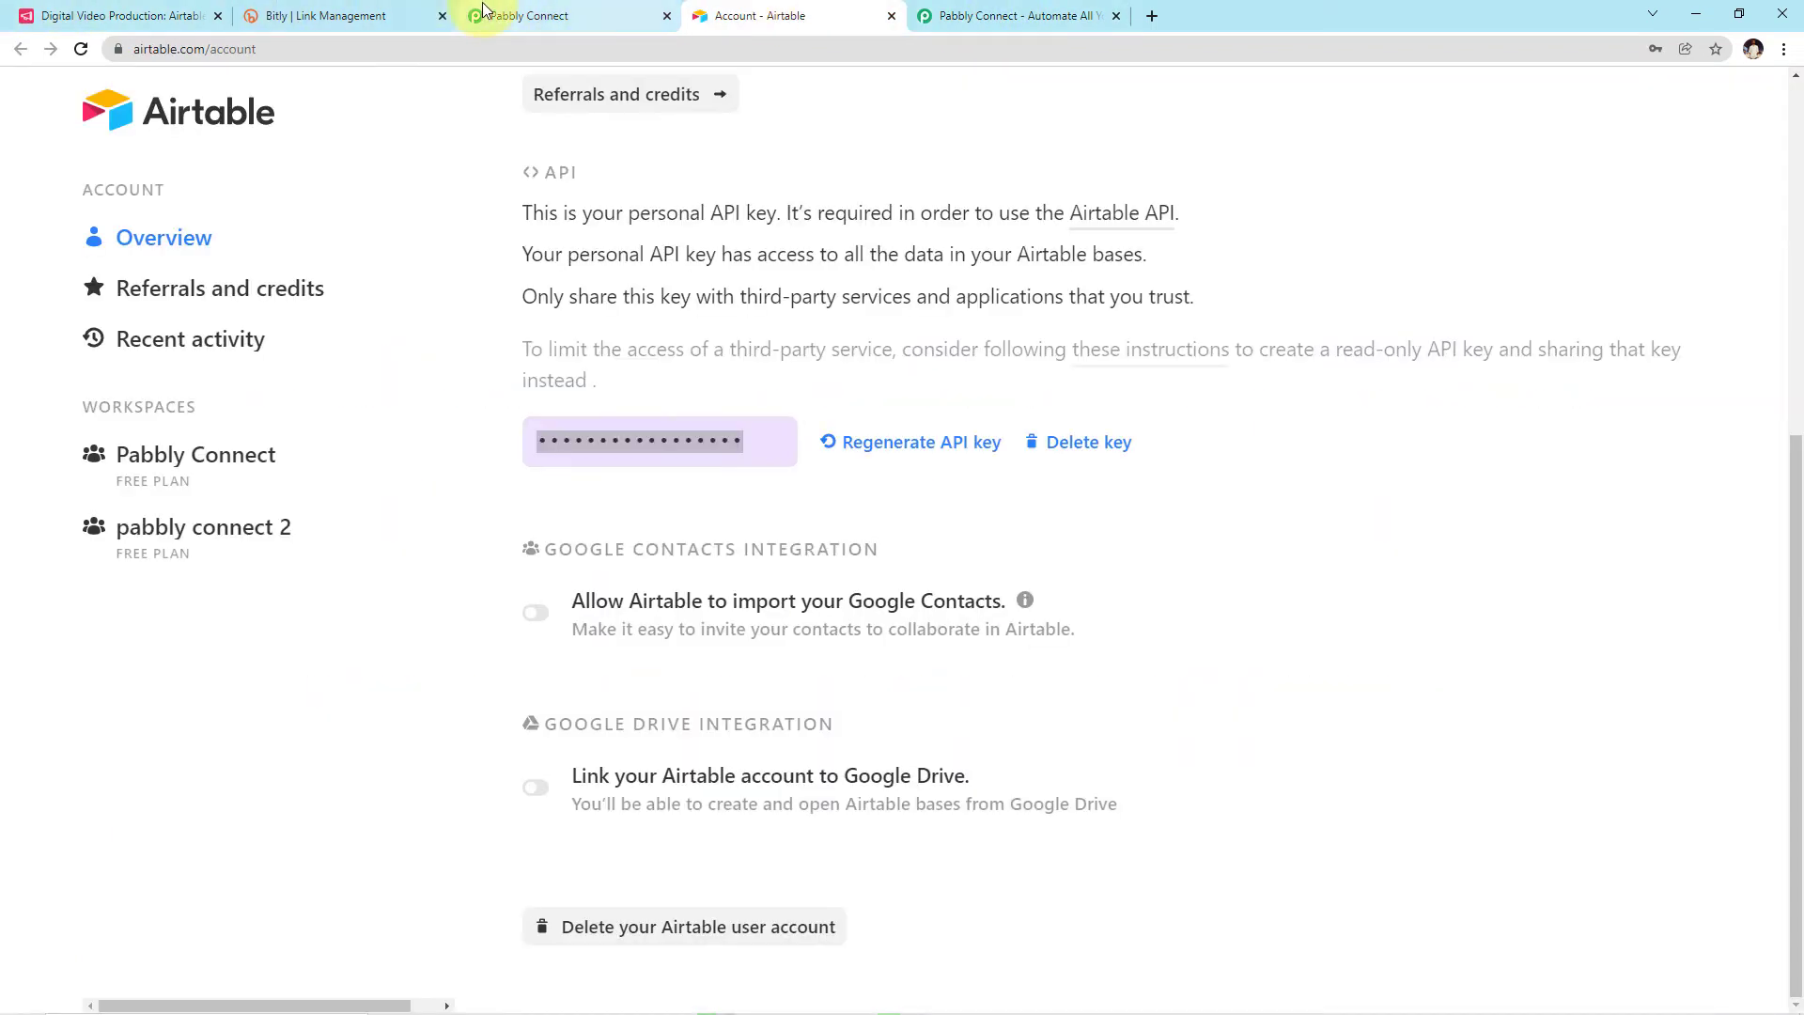
left_click(528, 15)
left_click(604, 612)
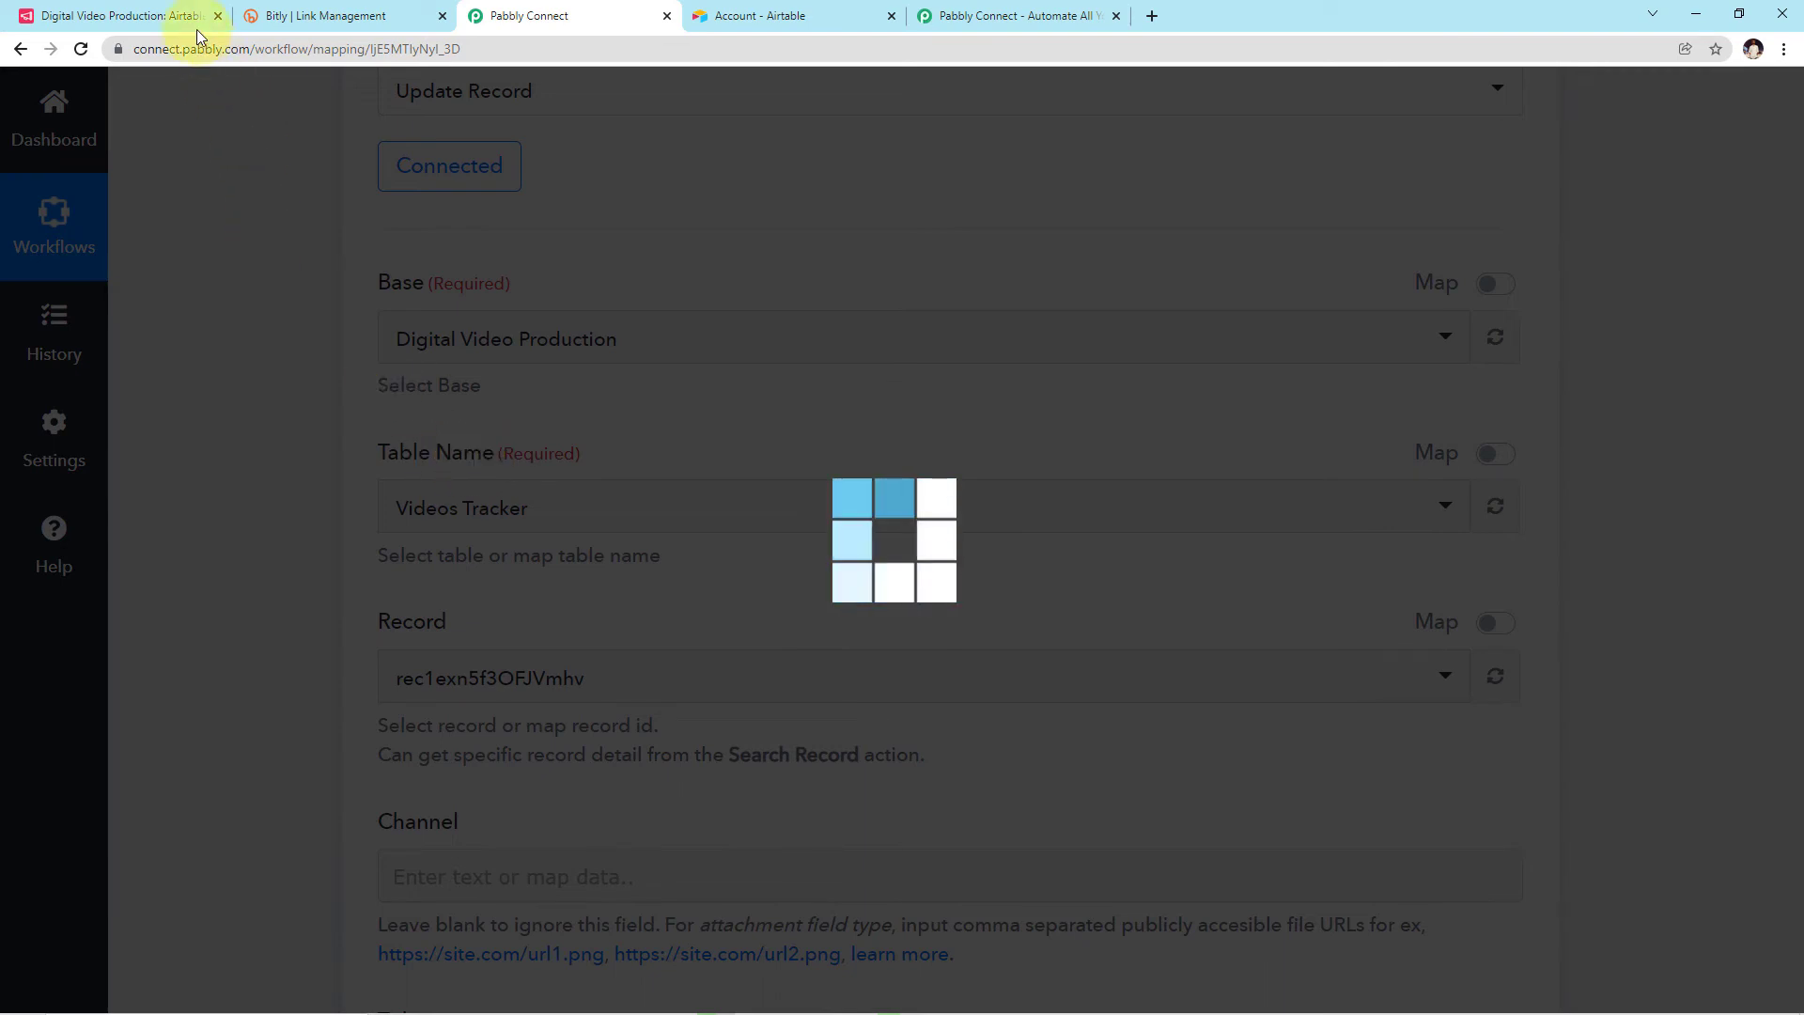
Step: Check the table name in Airtable and set the Update Record step's Table Name to Airtable to Bitly
left_click(153, 10)
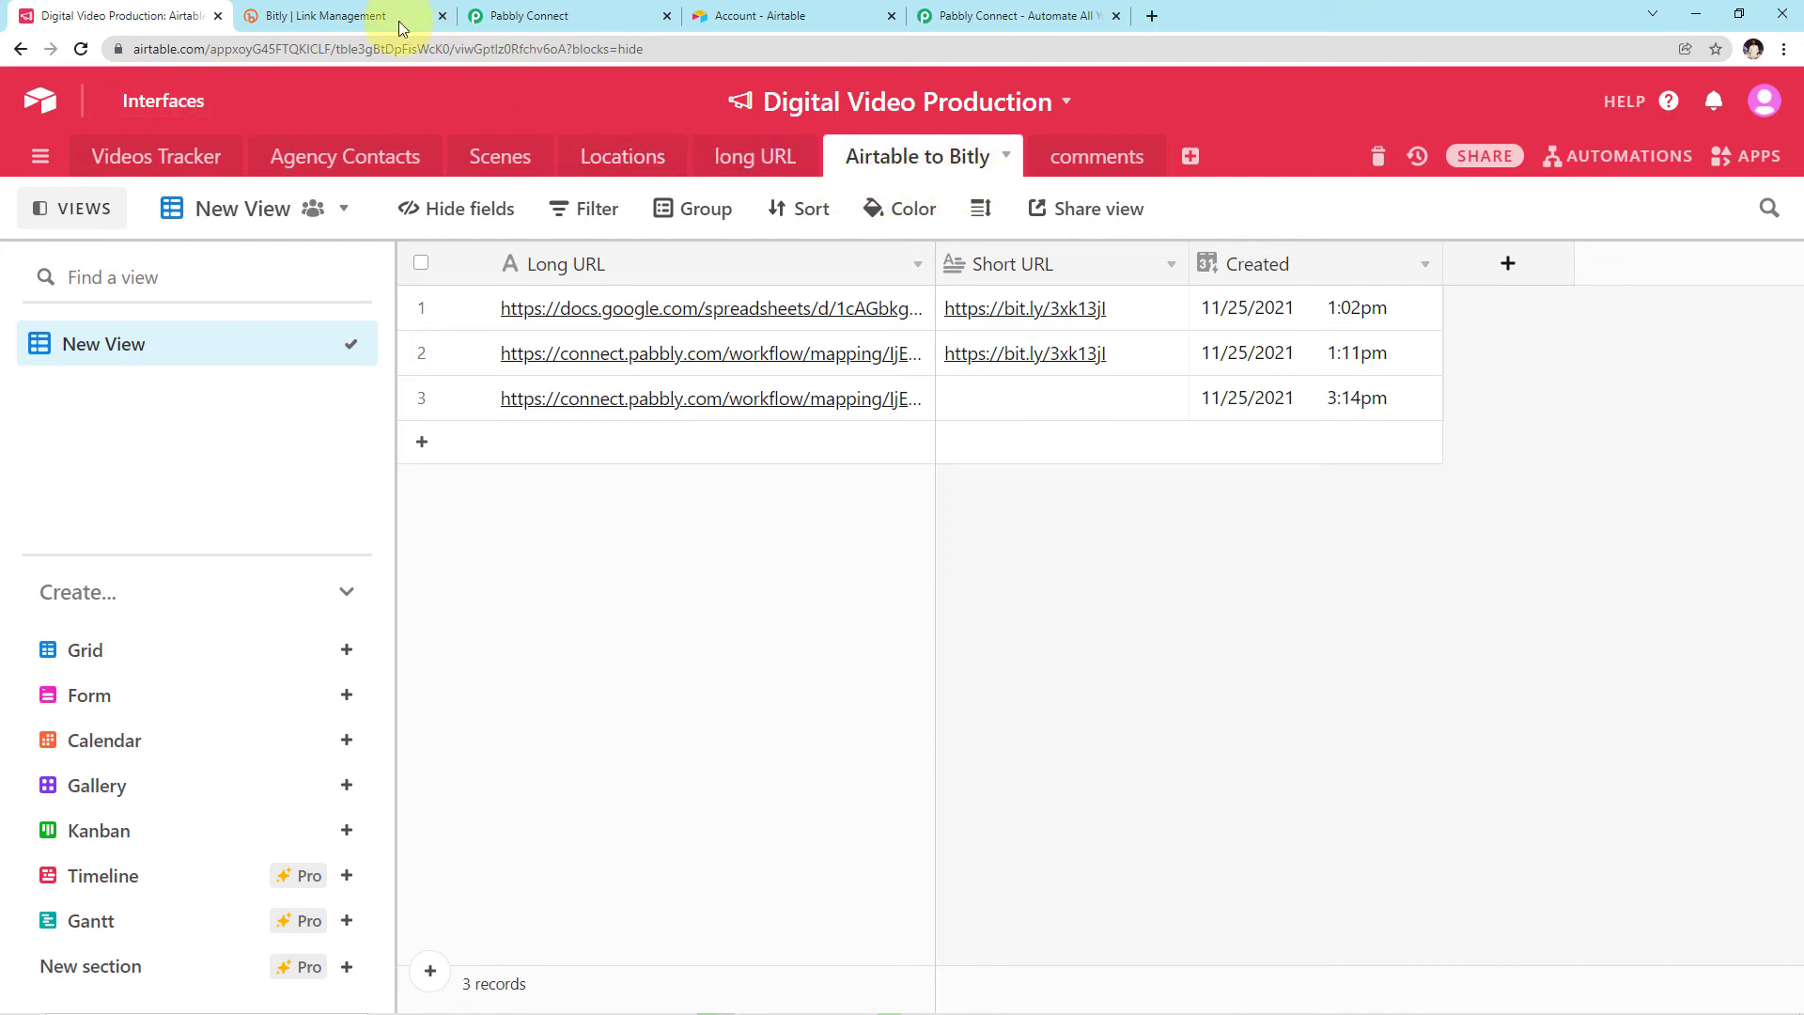
left_click(576, 14)
left_click(890, 515)
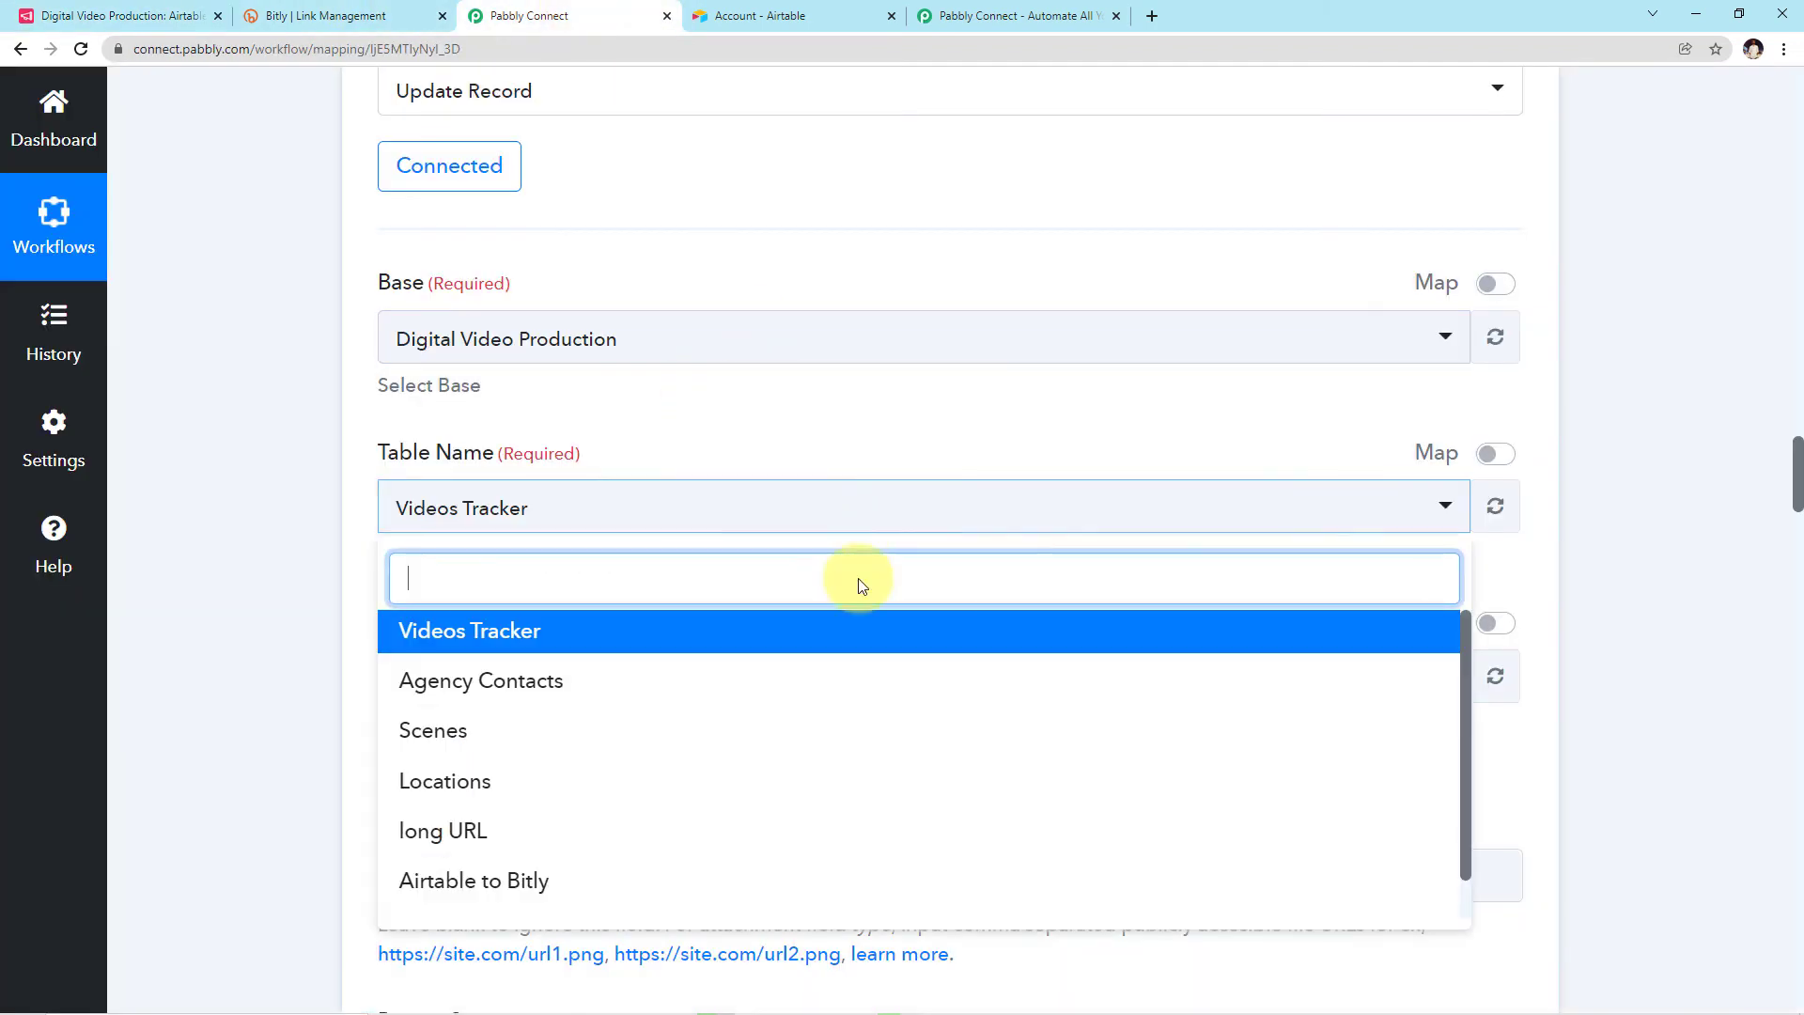
scroll(623, 837, "down", 1)
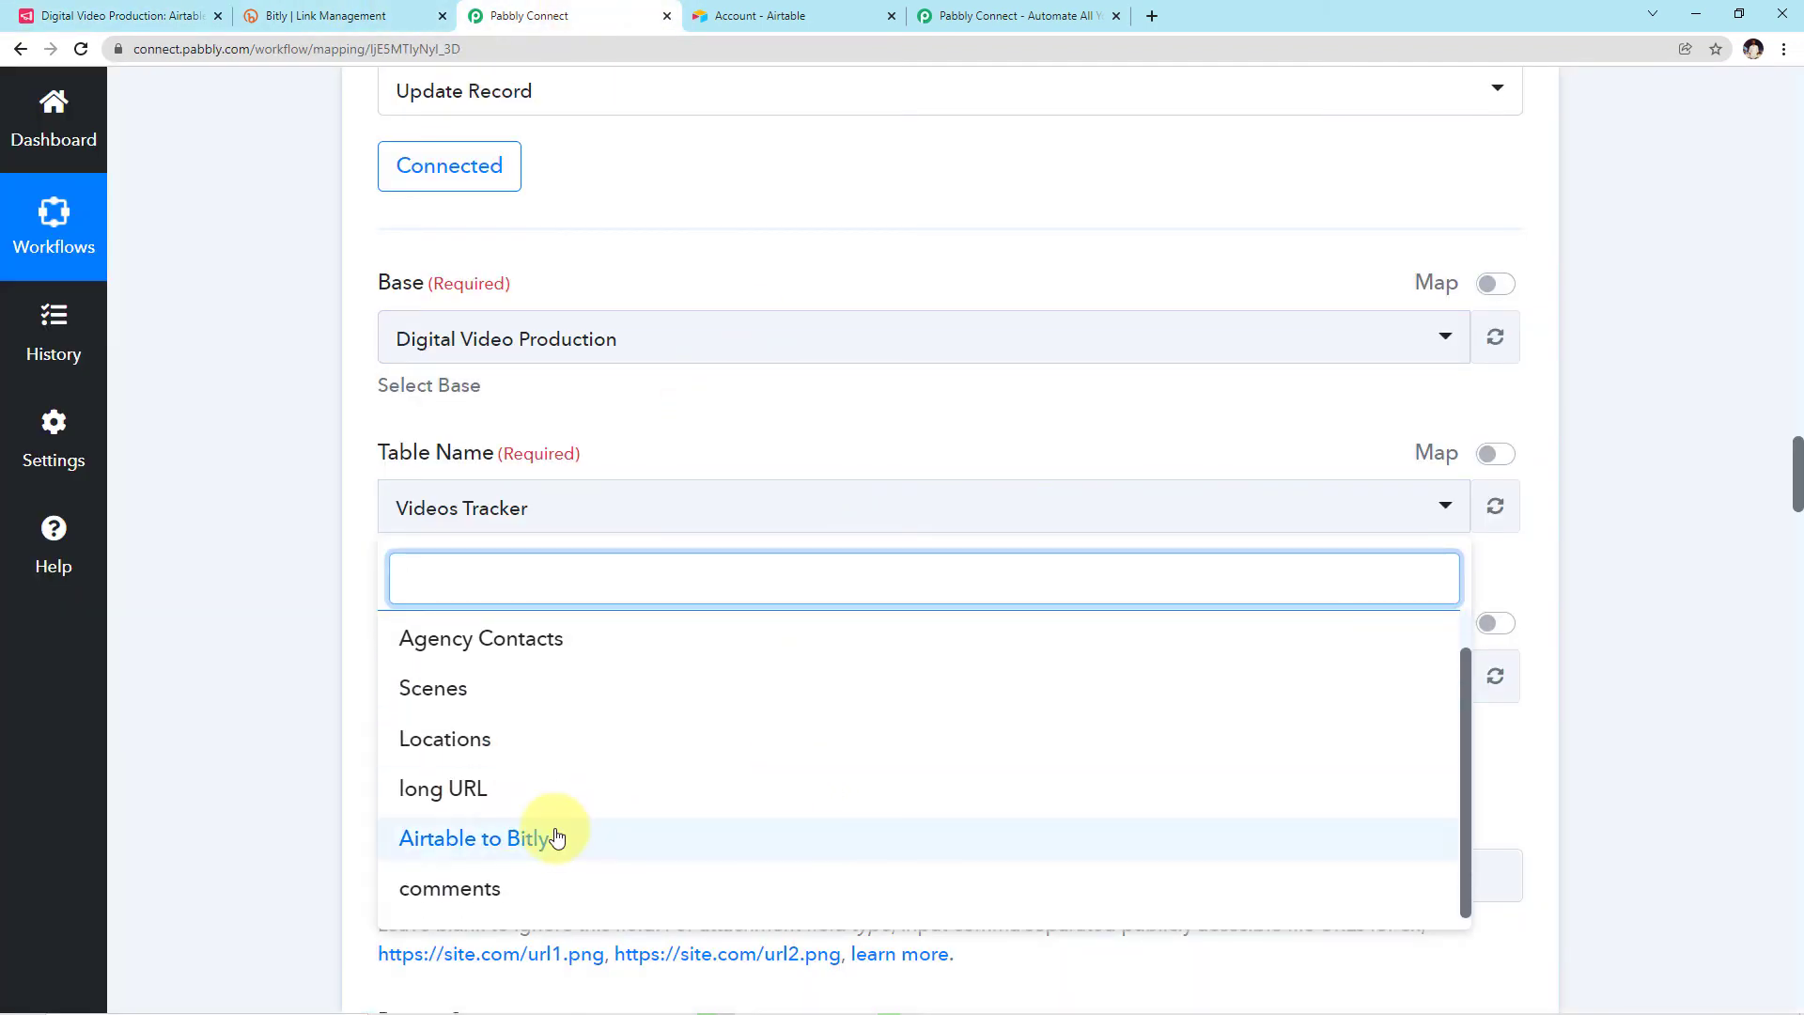
left_click(613, 835)
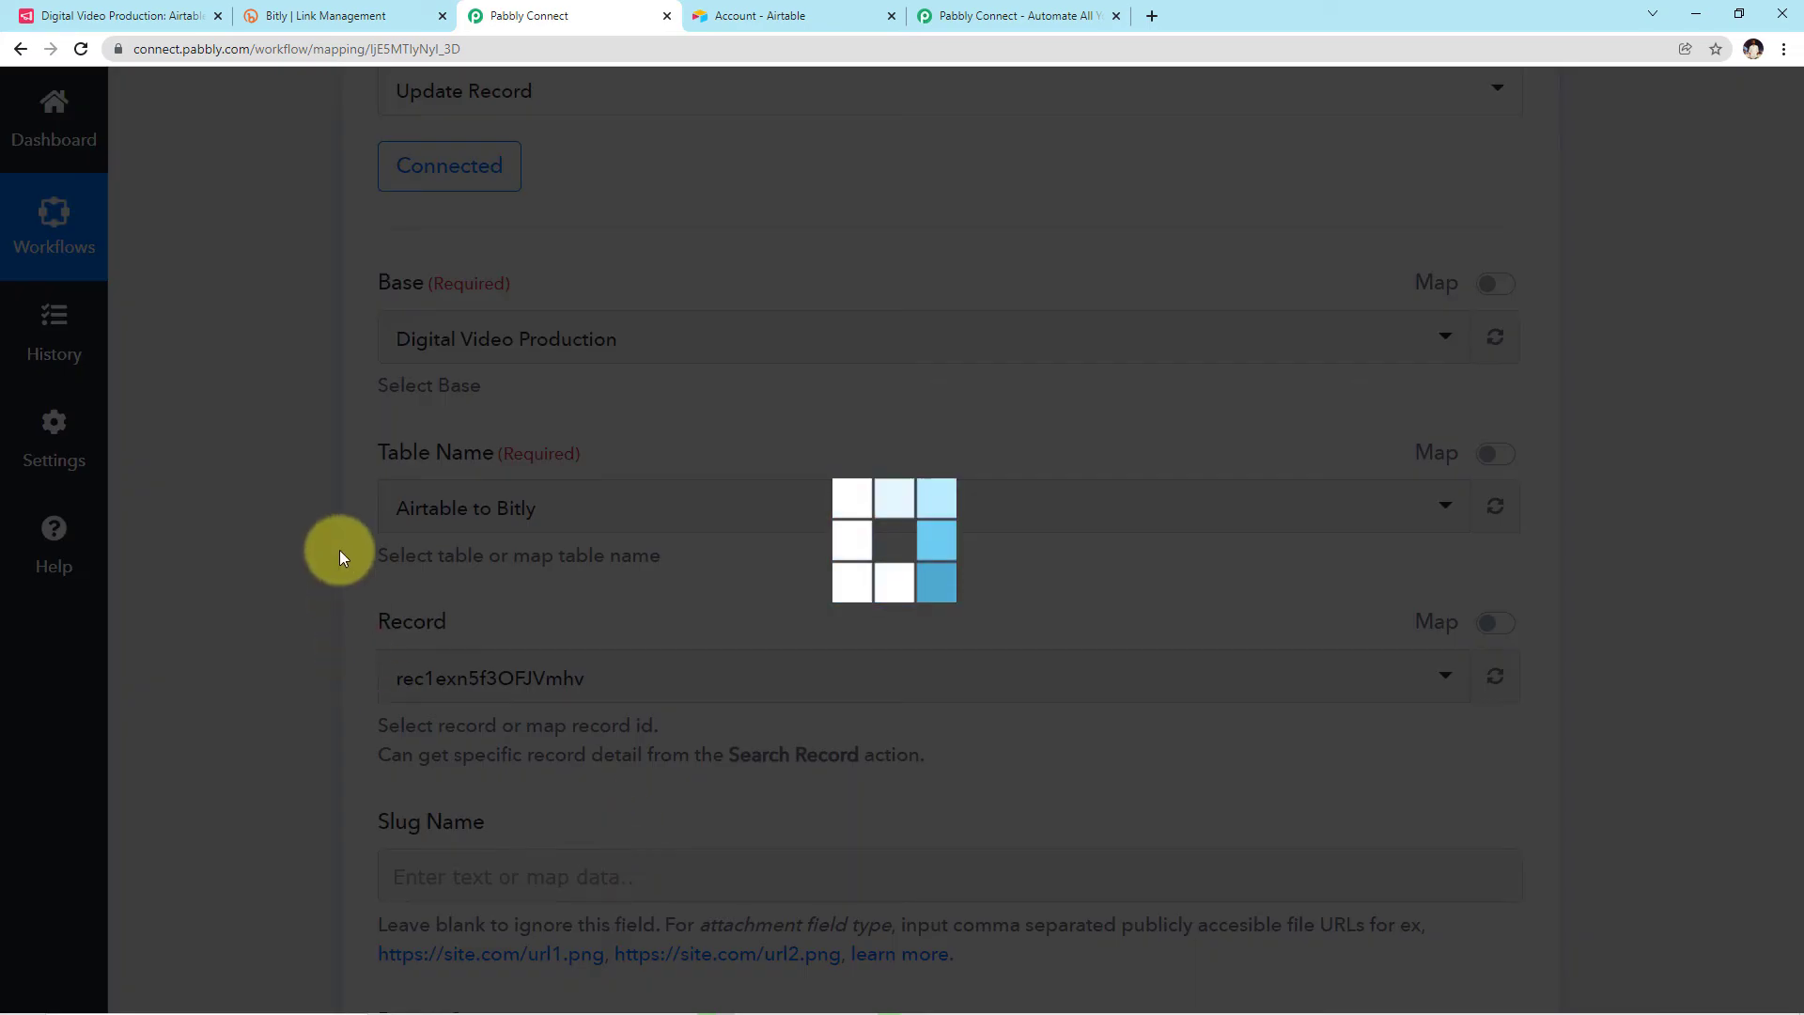
Step: Enable mapping for the Record field and replace its value with the Id from the Airtable New Record in View step
scroll(340, 550, "down", 3)
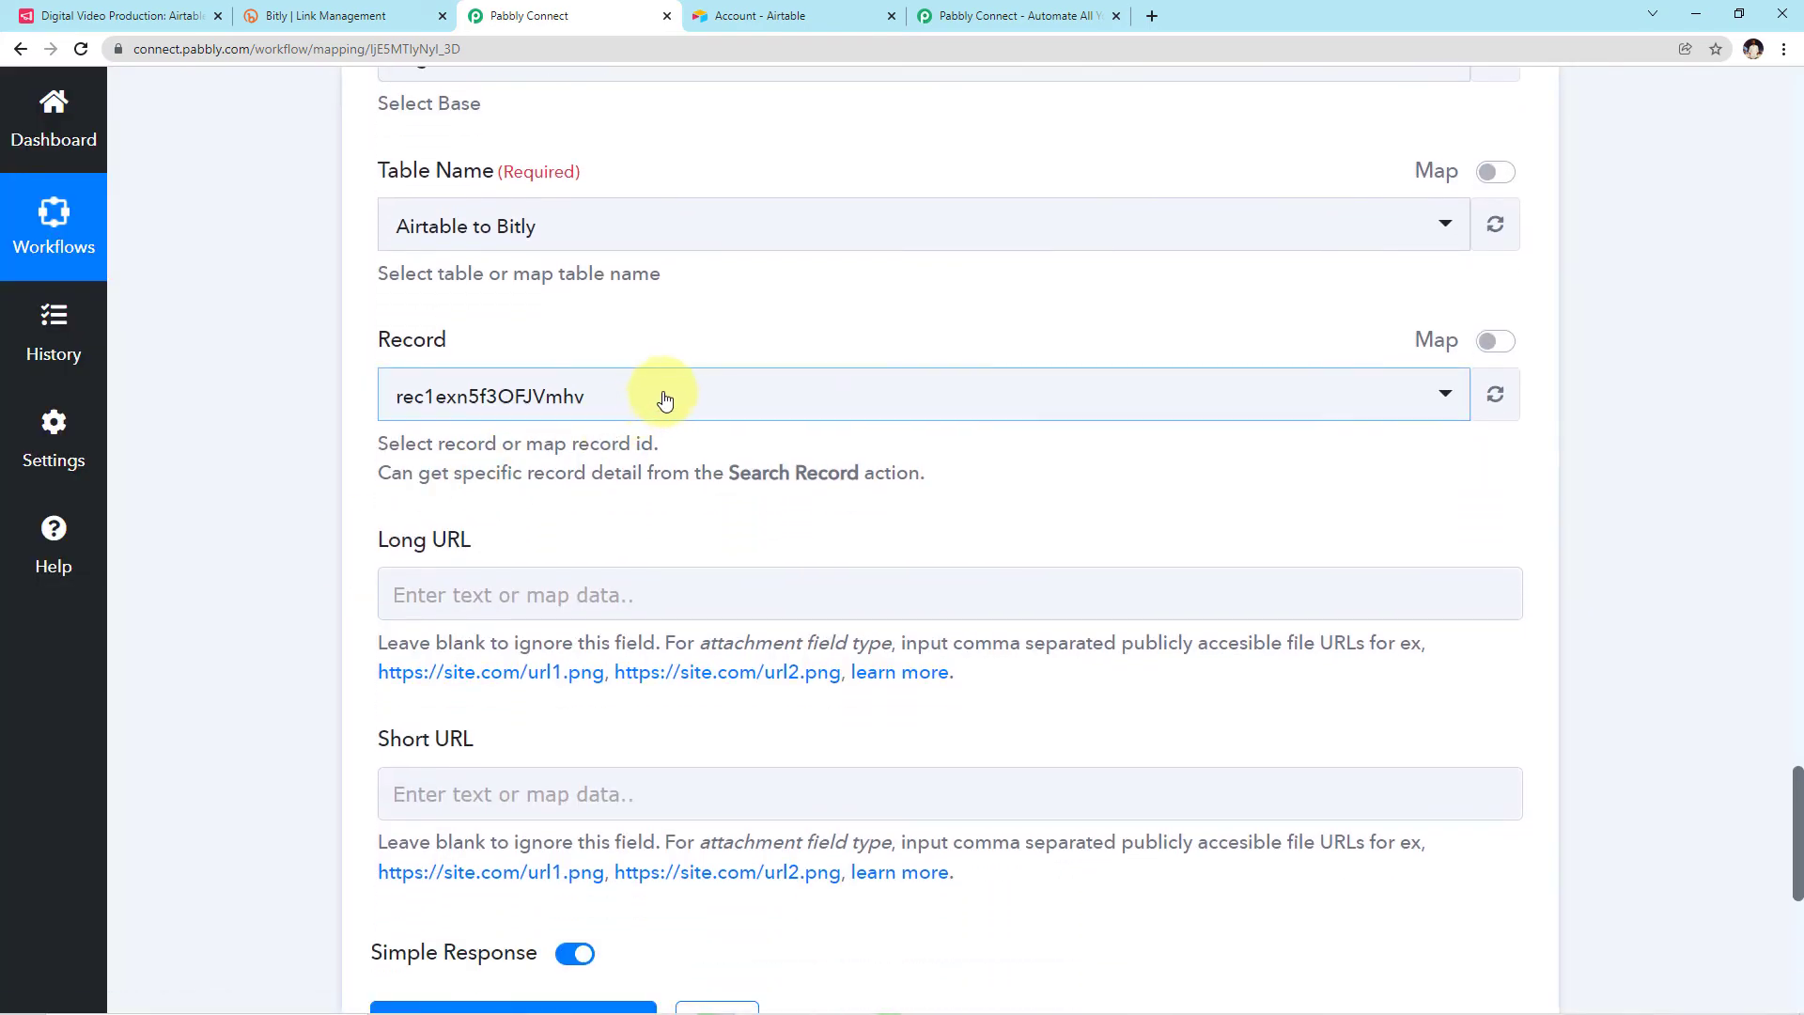
left_click(662, 398)
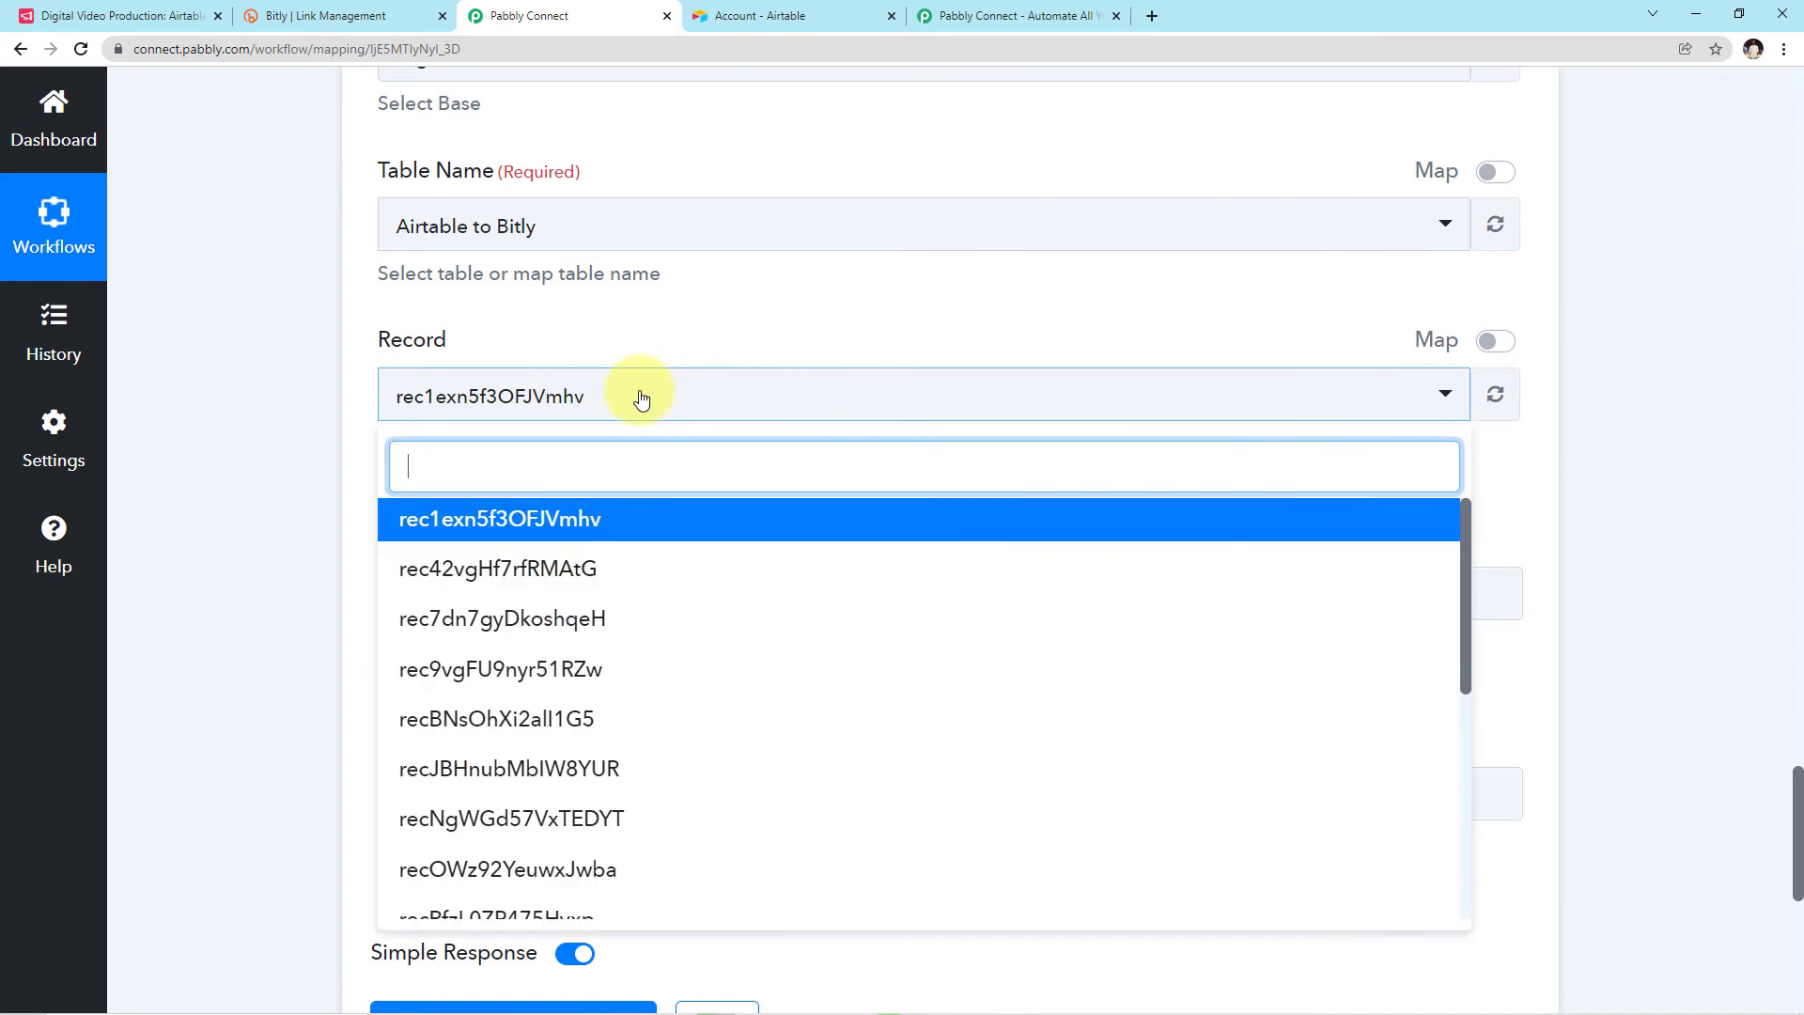
left_click(620, 393)
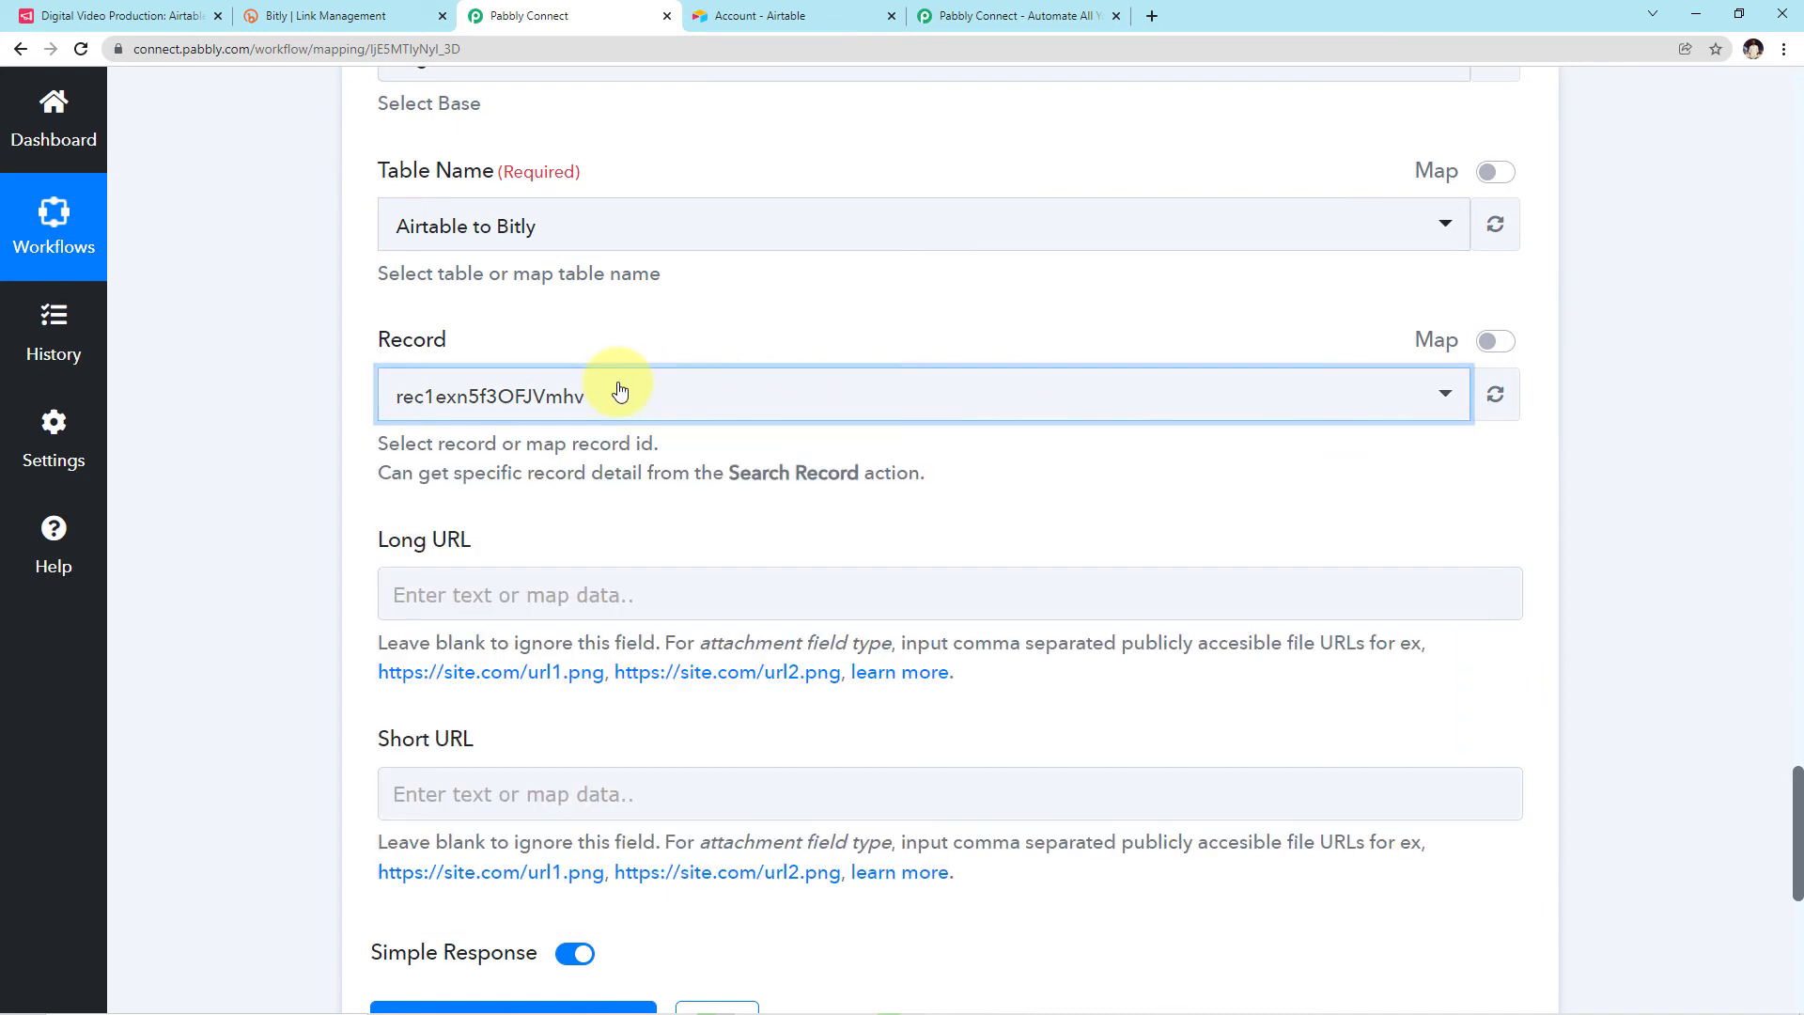
left_click(1492, 349)
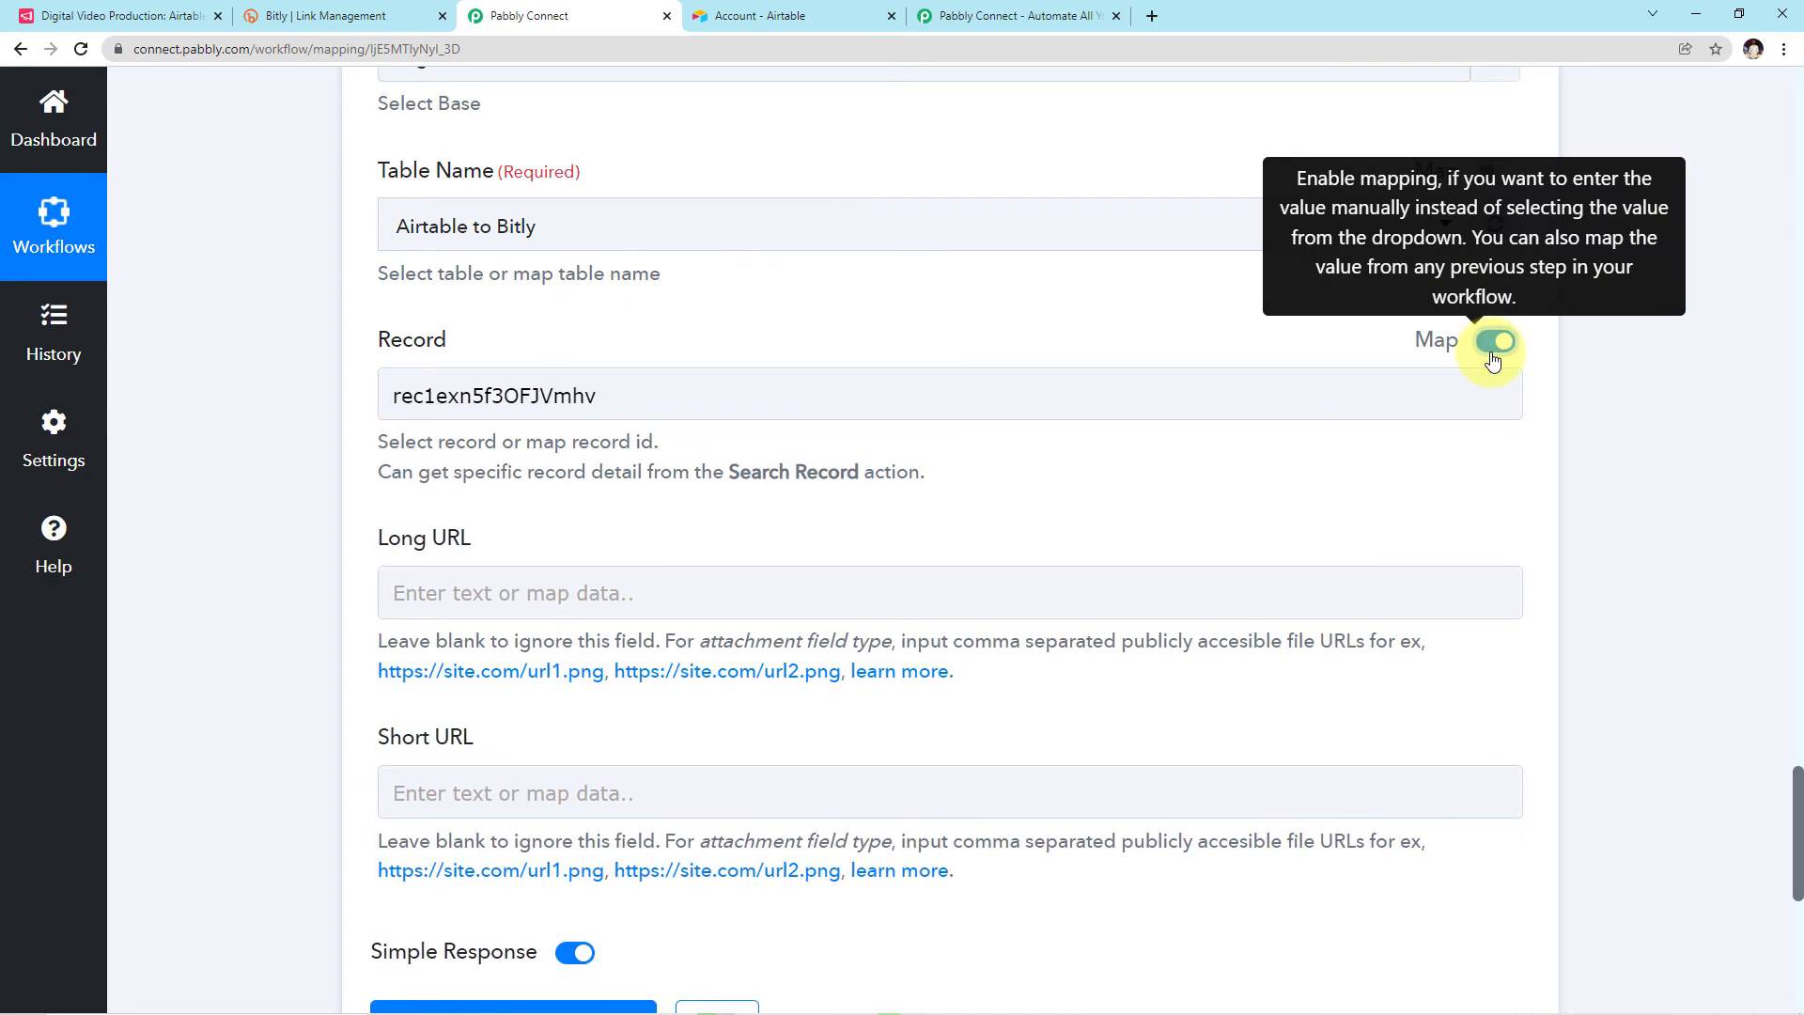
left_click_drag(657, 393, 370, 421)
key("BackSpace")
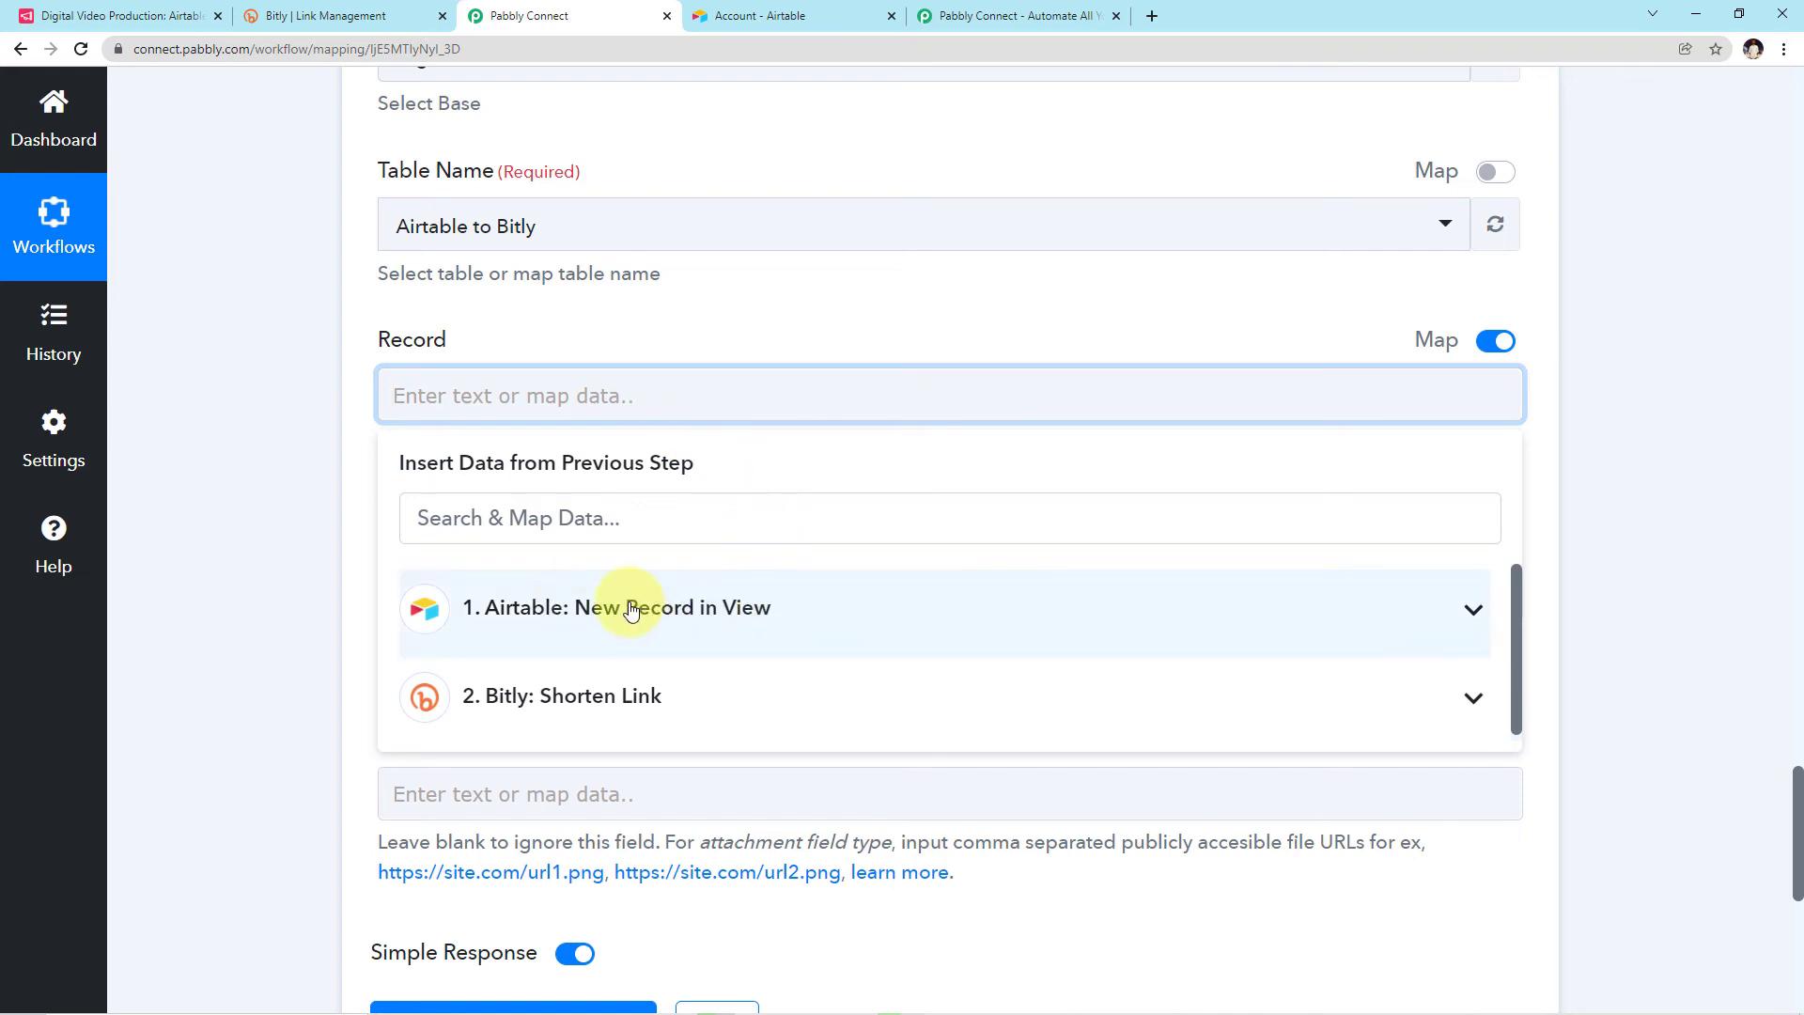
left_click(597, 599)
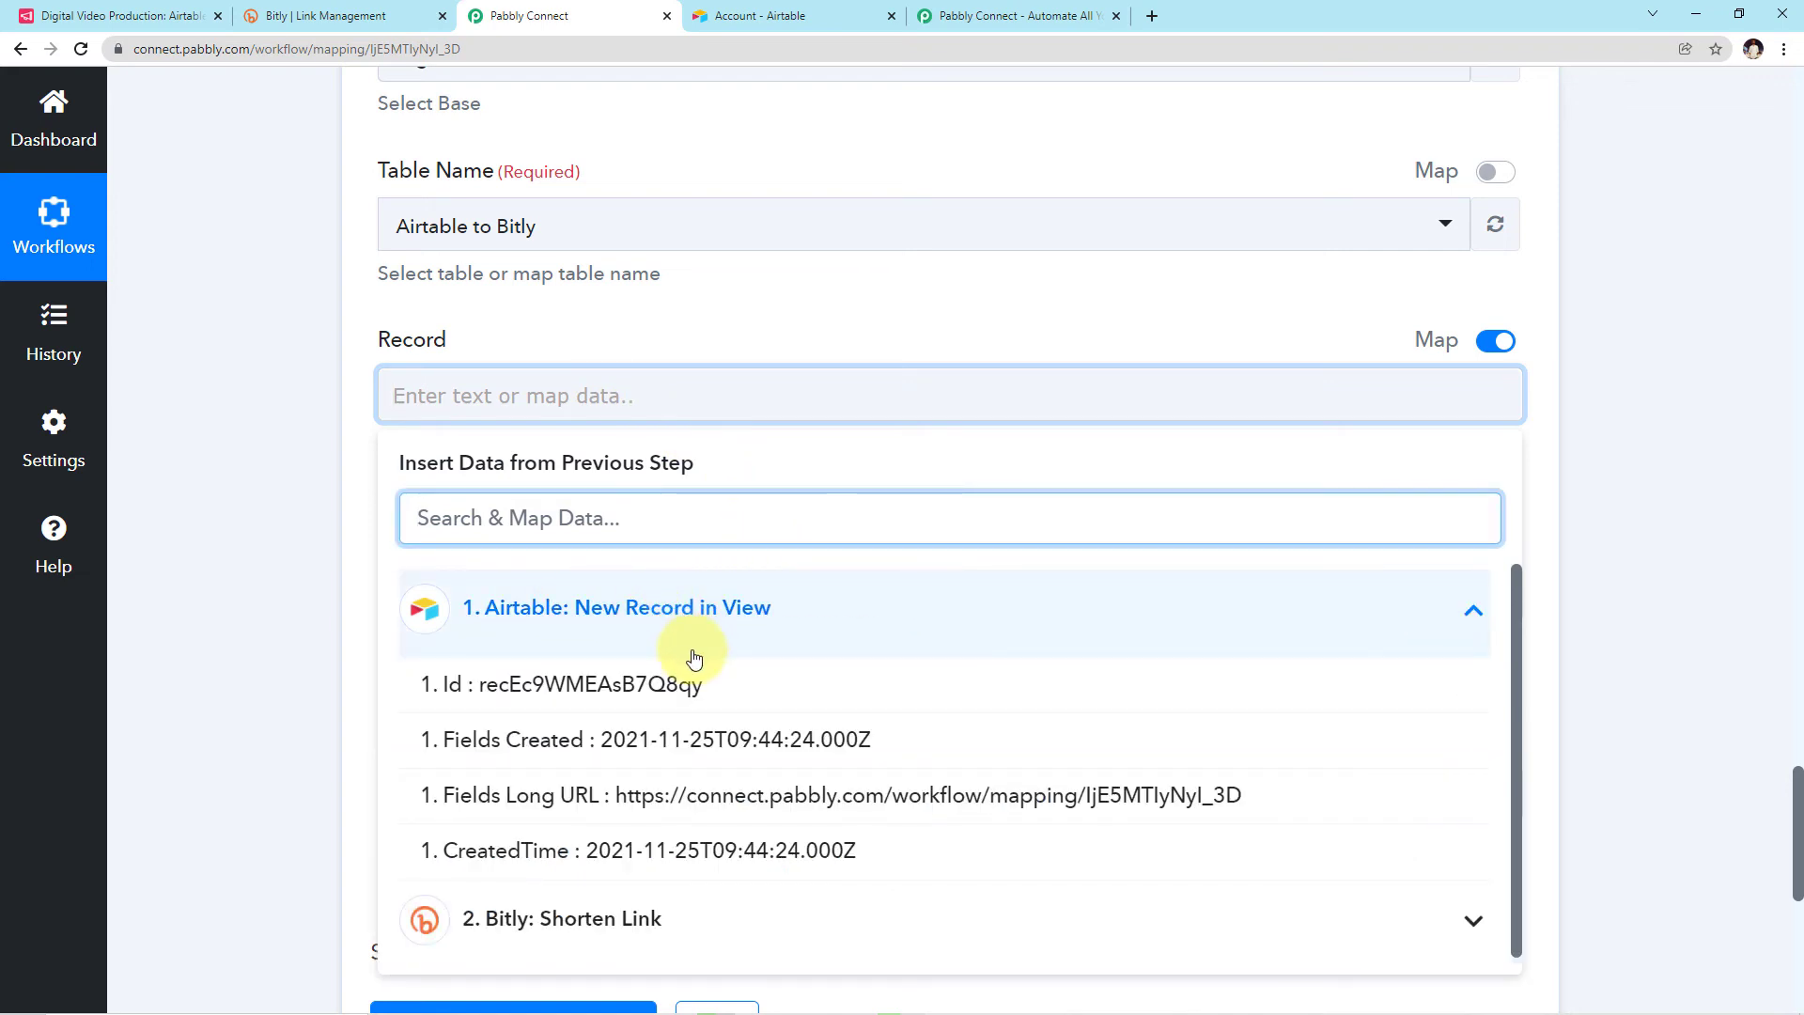
left_click(639, 684)
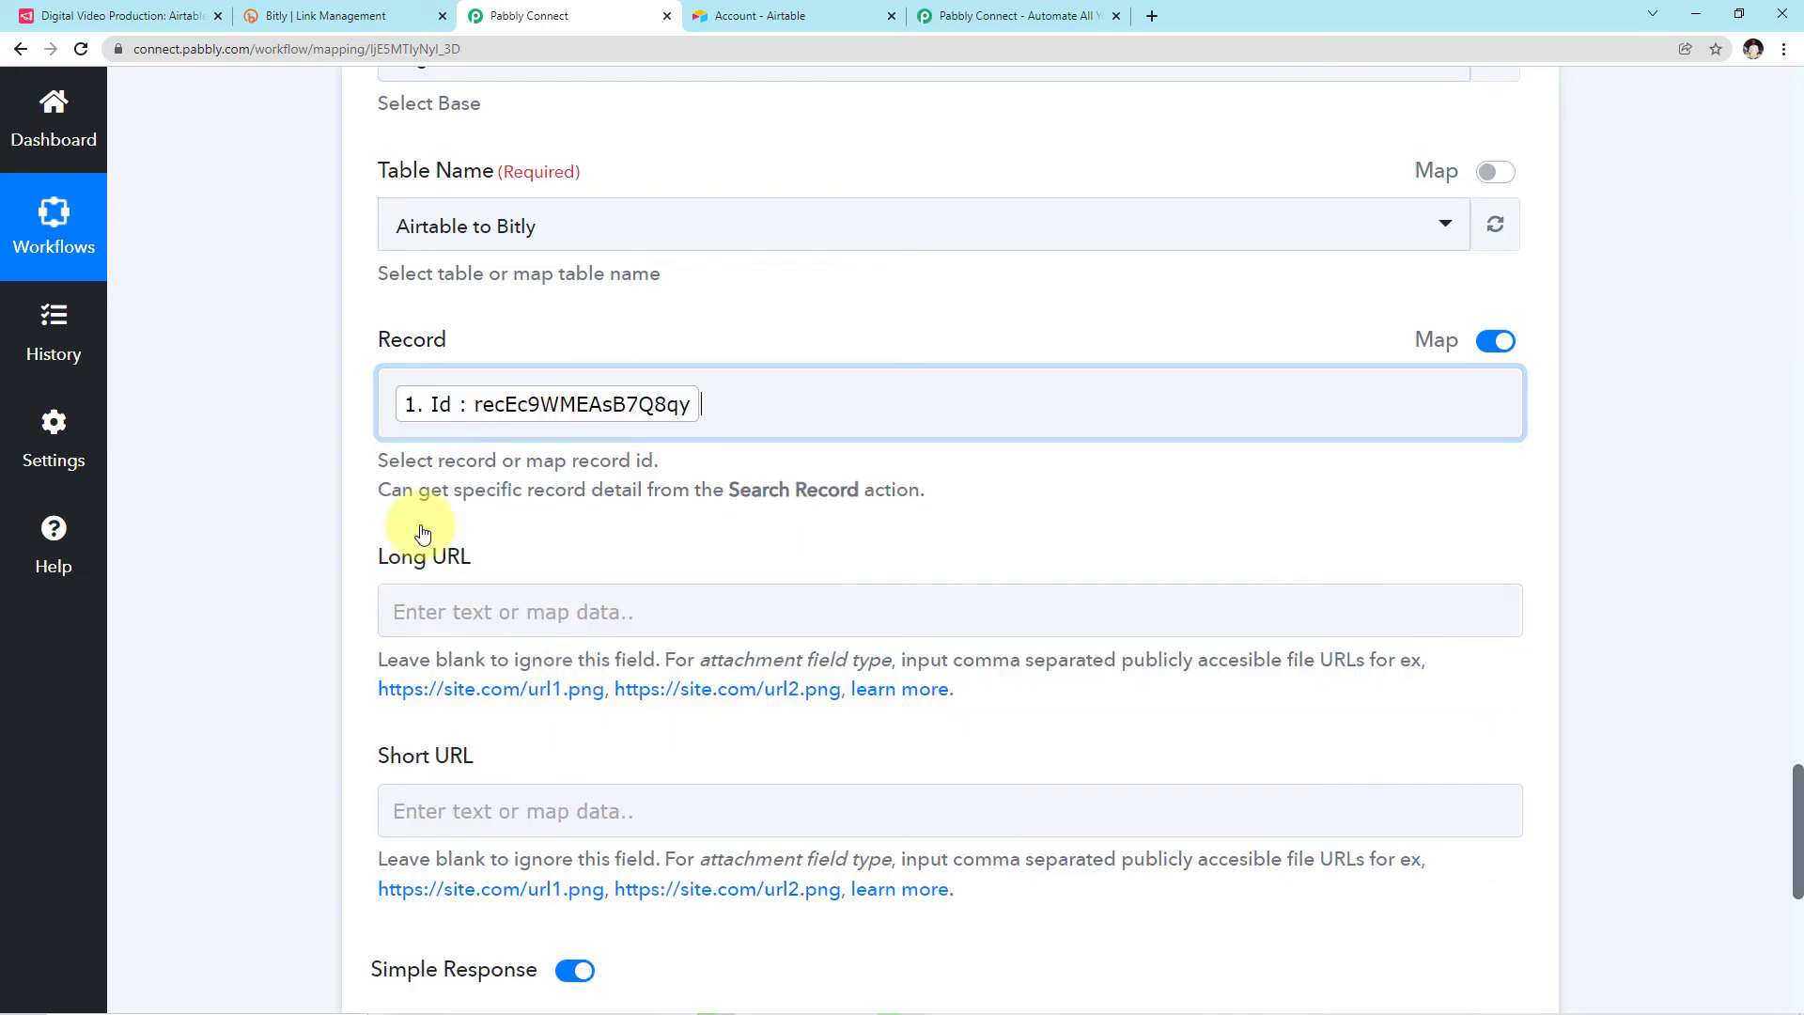
Step: Highlight the Id value in the Airtable trigger's received response and compare it with the Update Record step's mapped Record field
scroll(227, 443, "up", 15)
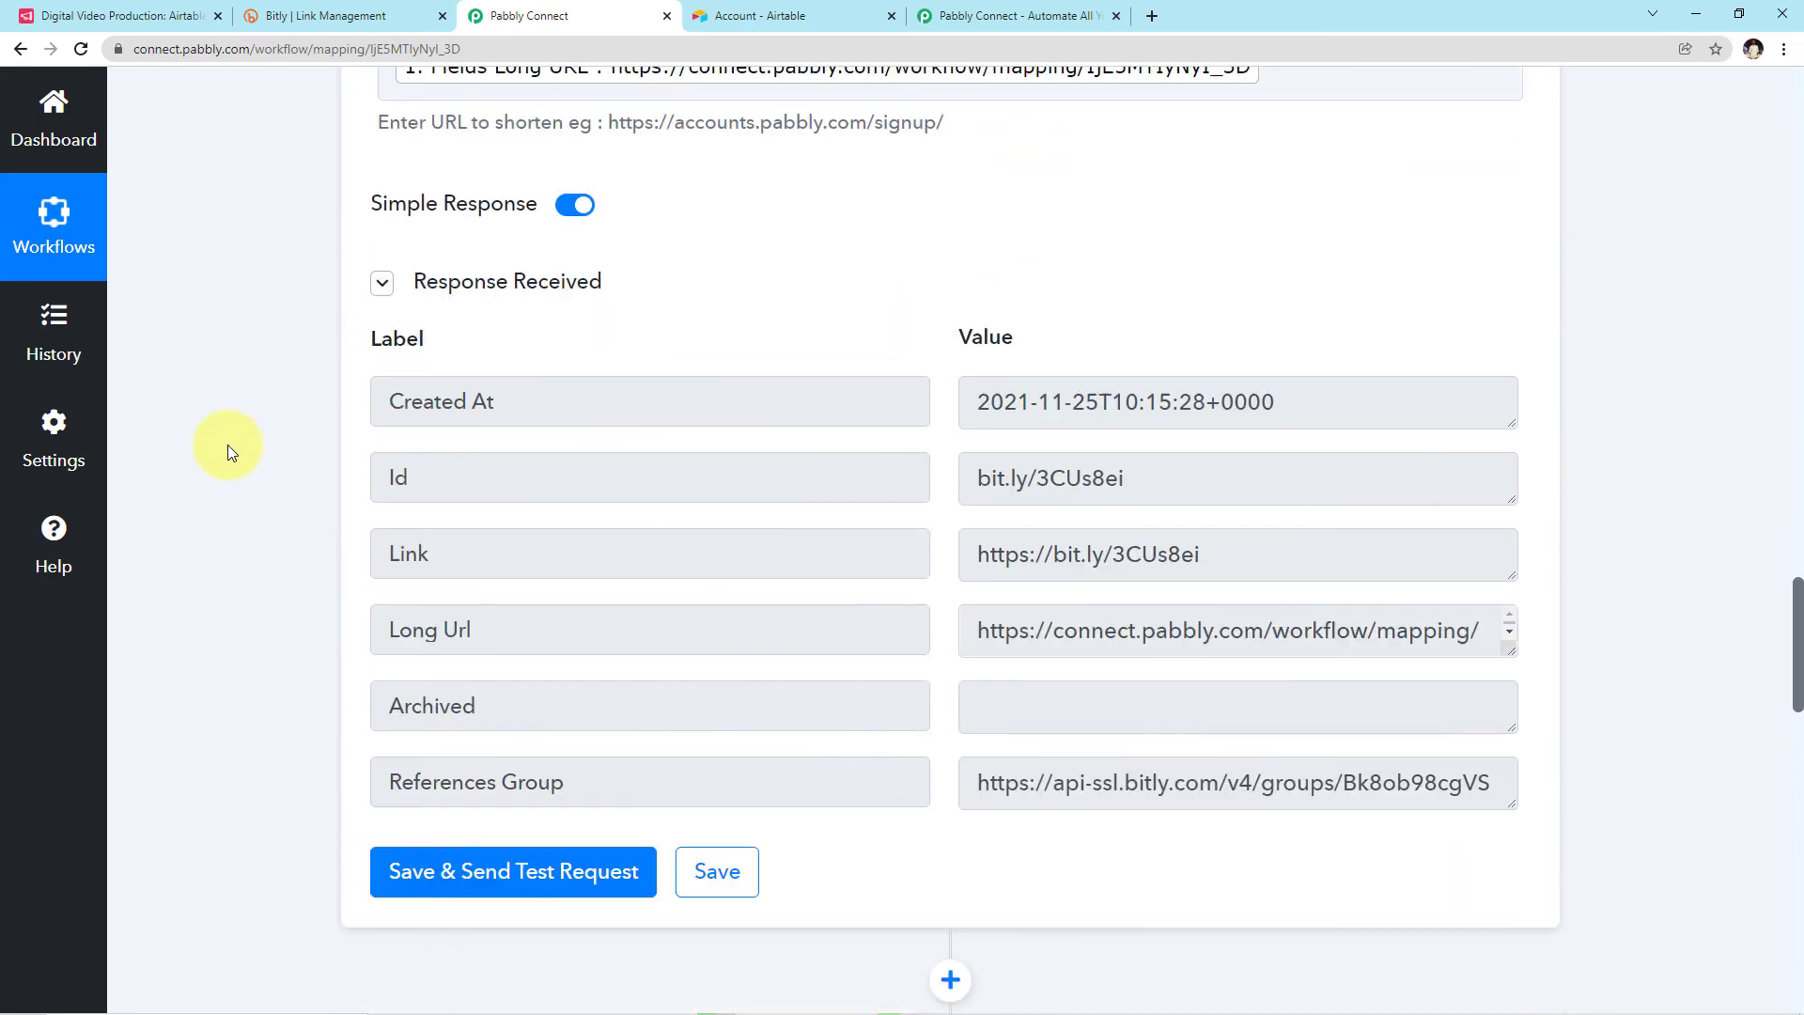
scroll(227, 443, "up", 15)
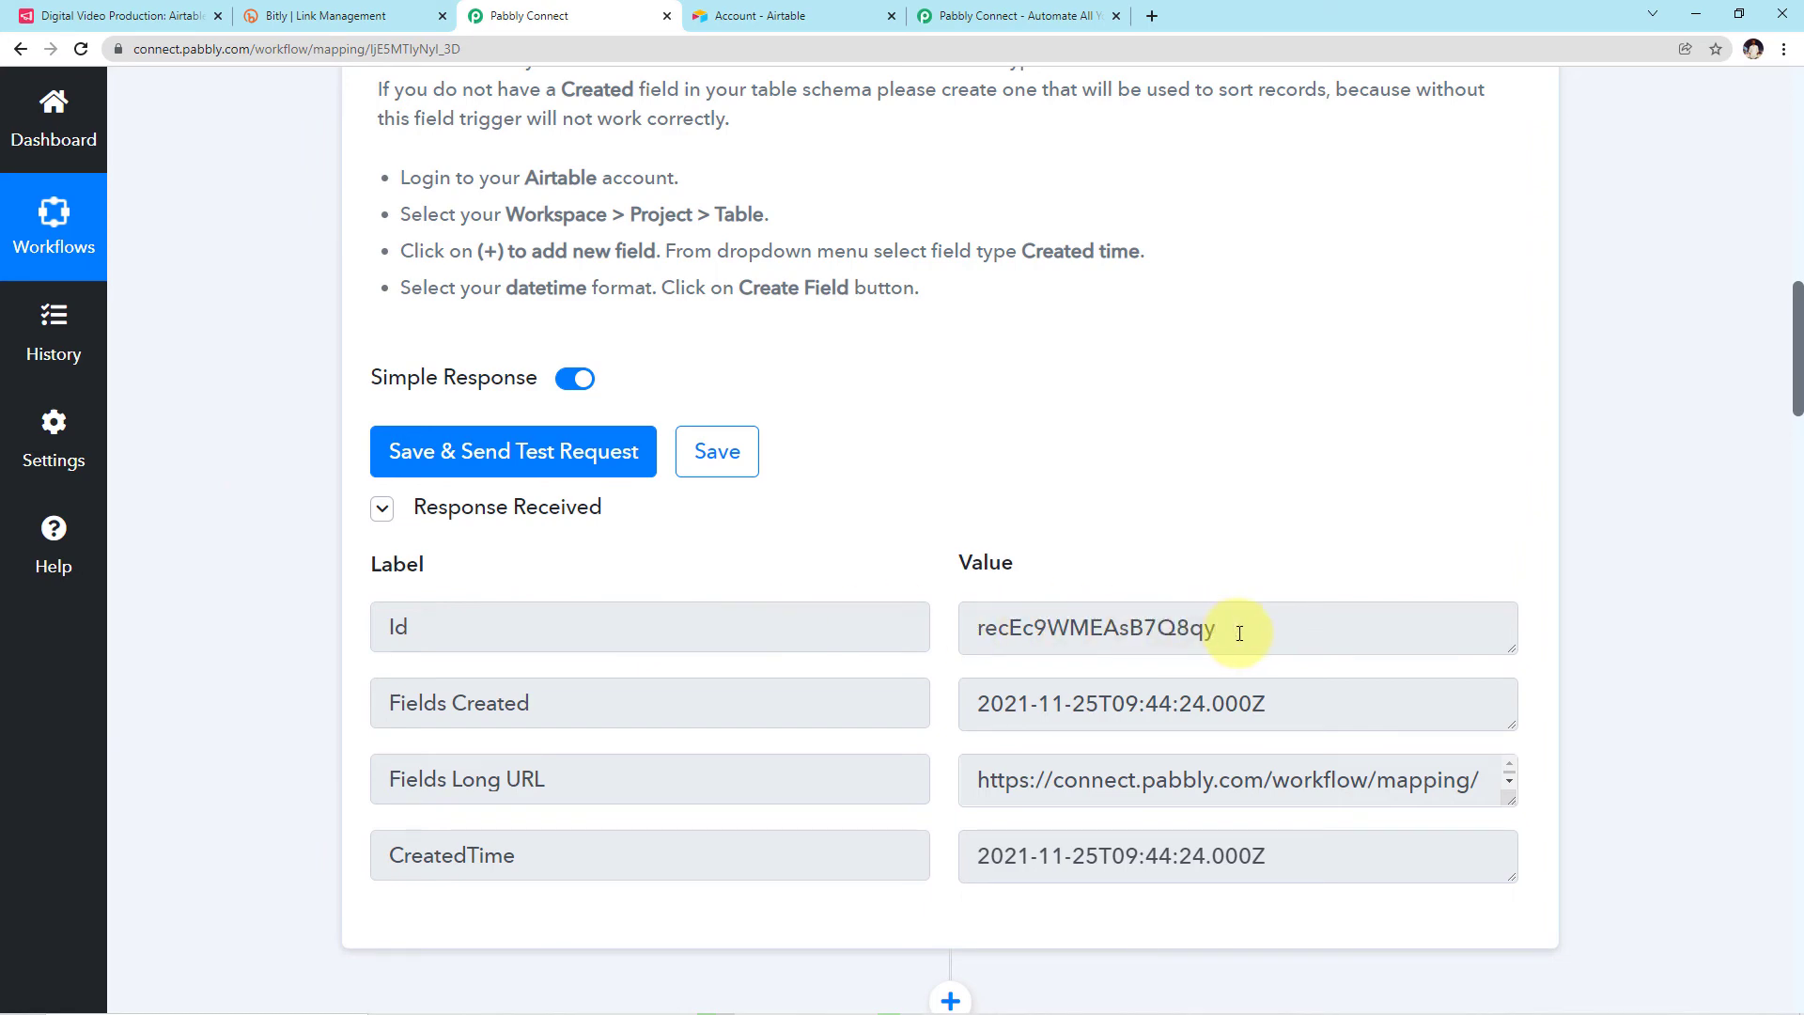
left_click(1293, 635)
left_click_drag(1292, 635, 933, 632)
scroll(1614, 599, "down", 11)
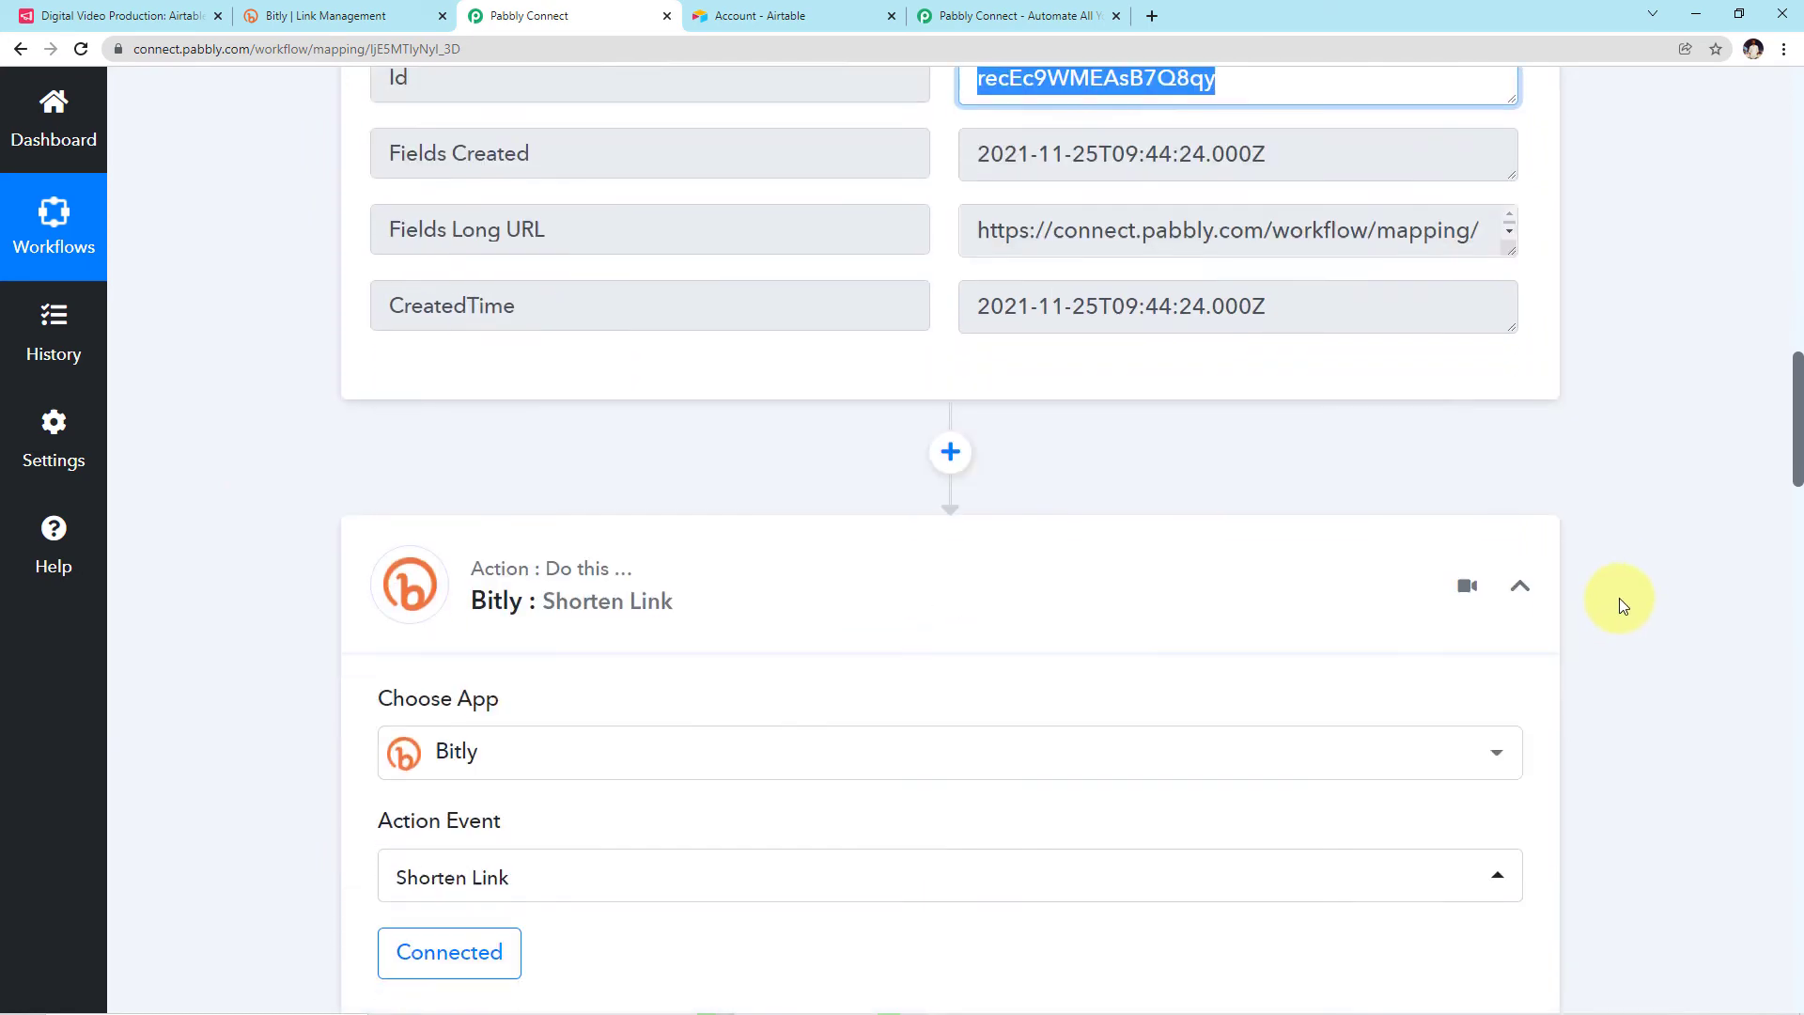
scroll(1620, 597, "down", 20)
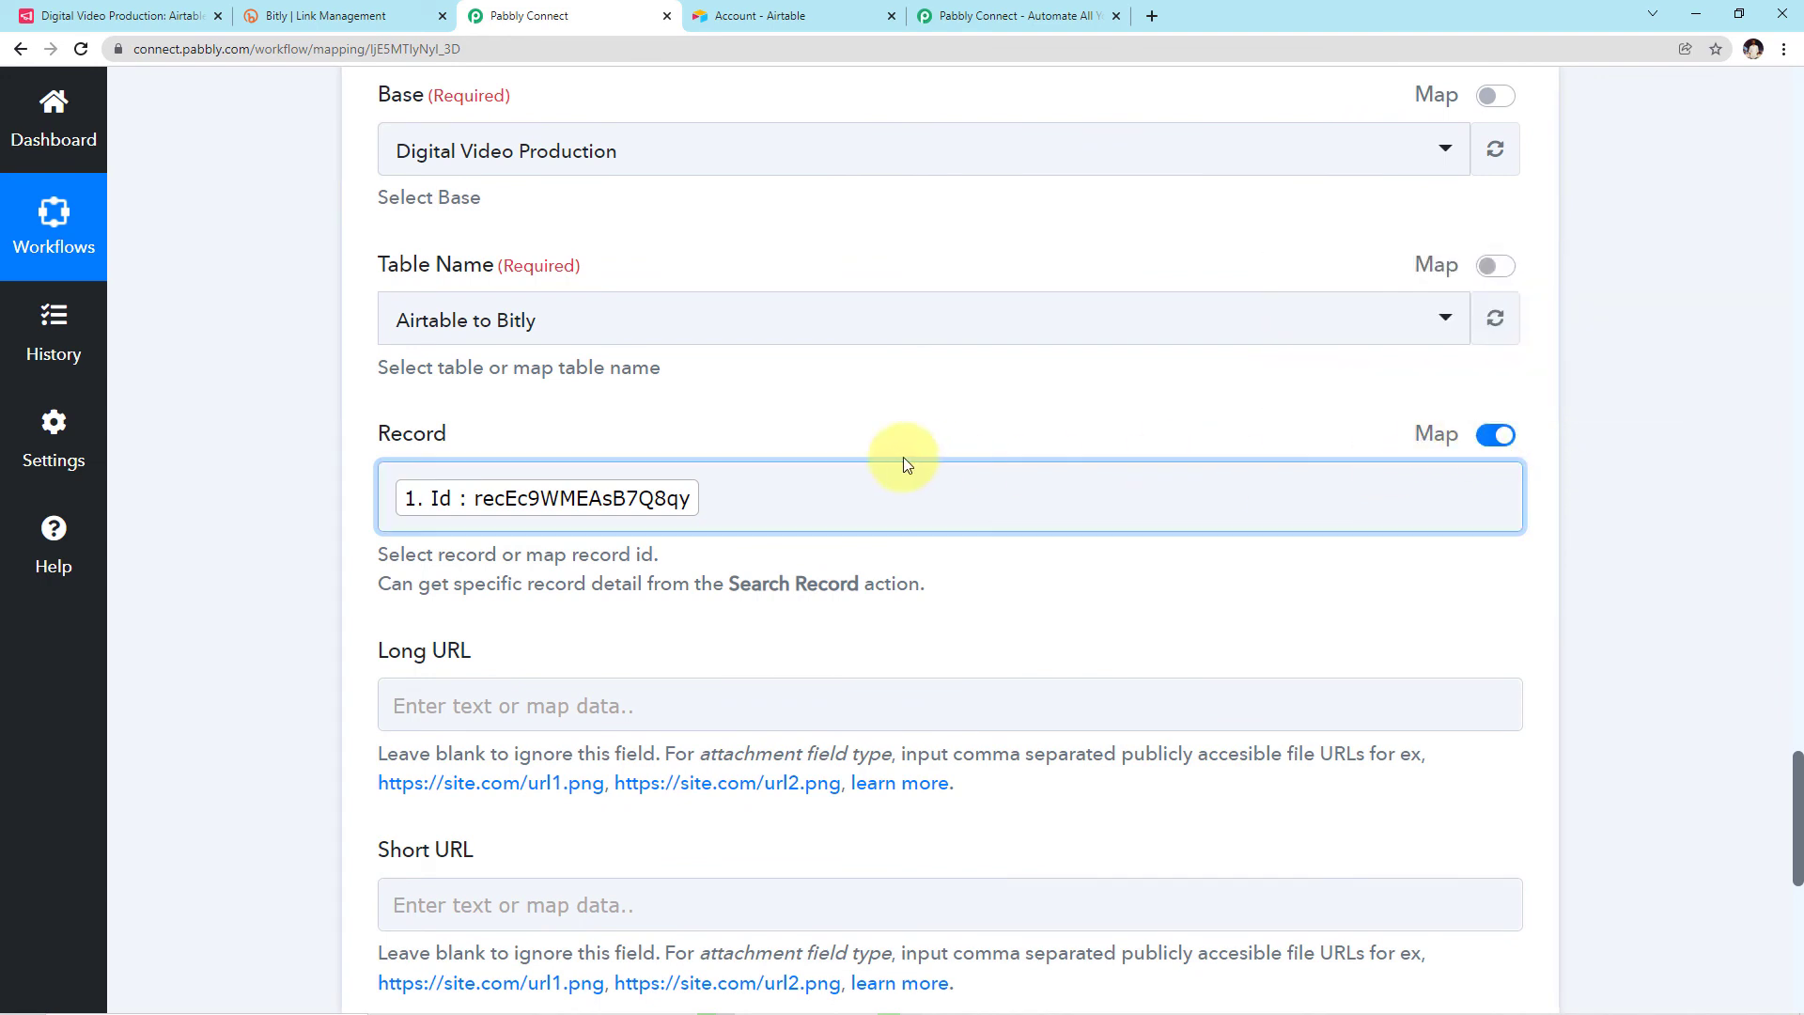
left_click(809, 495)
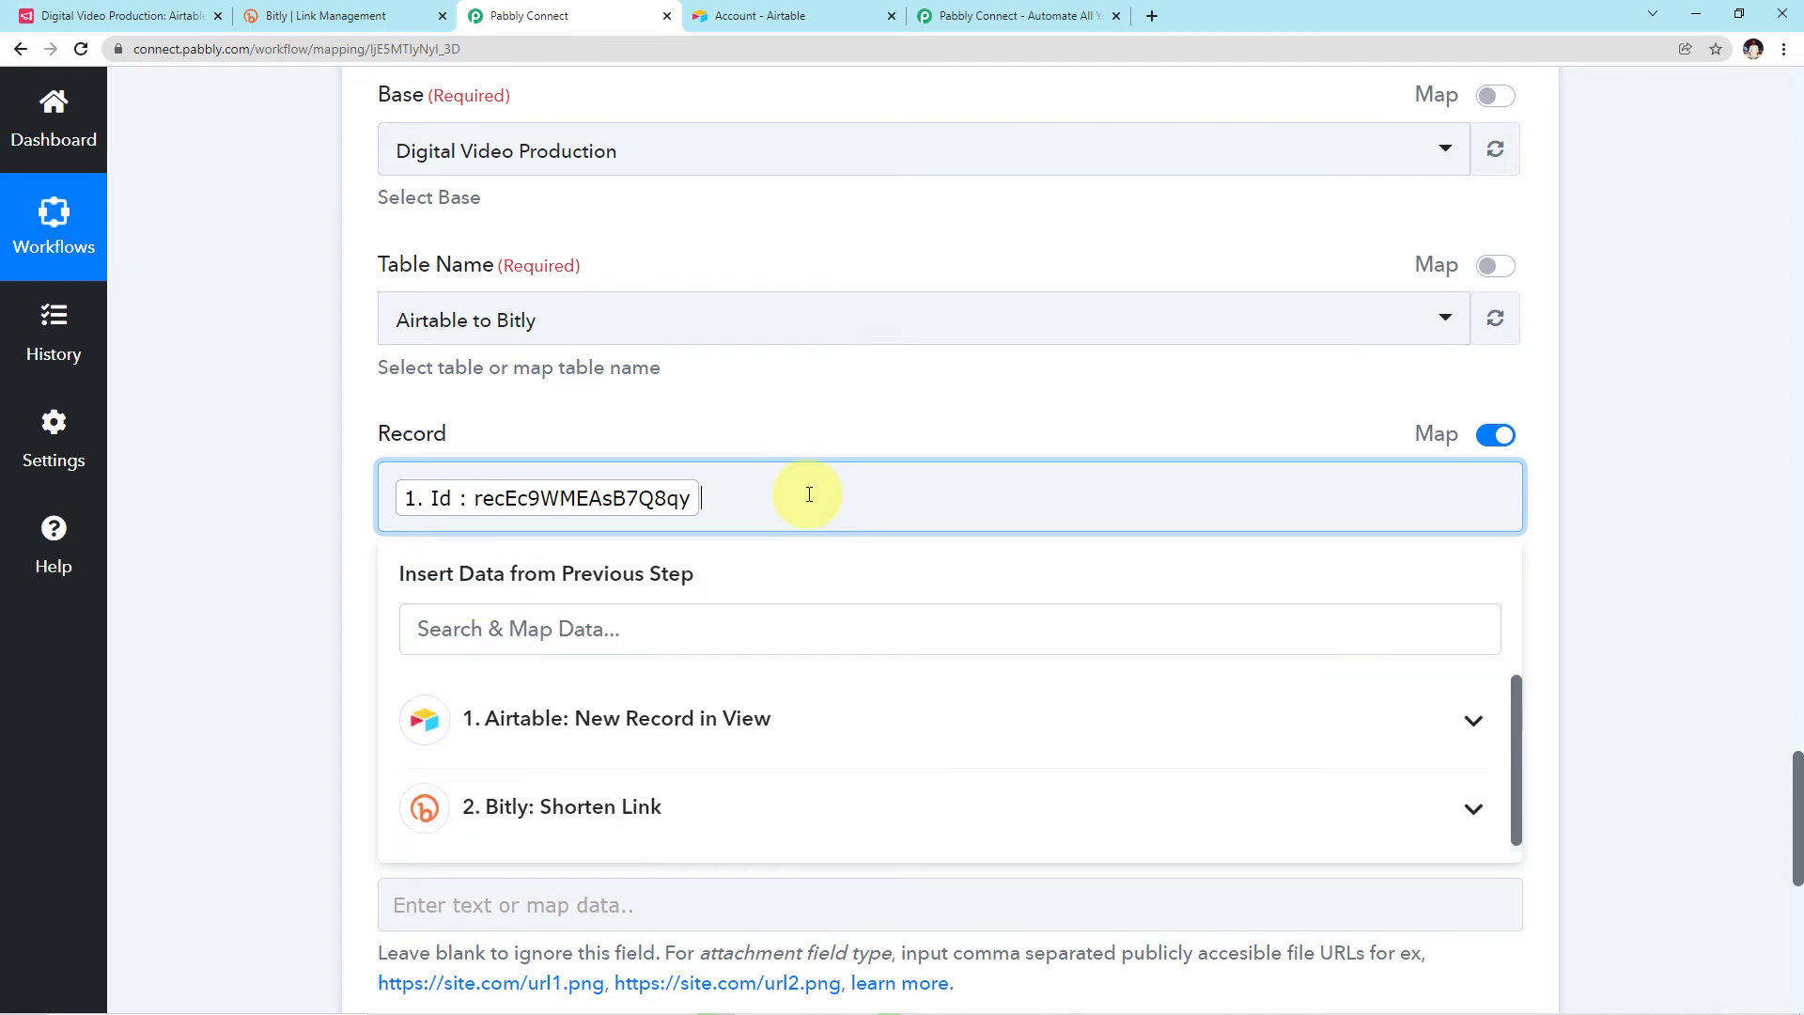
left_click(811, 732)
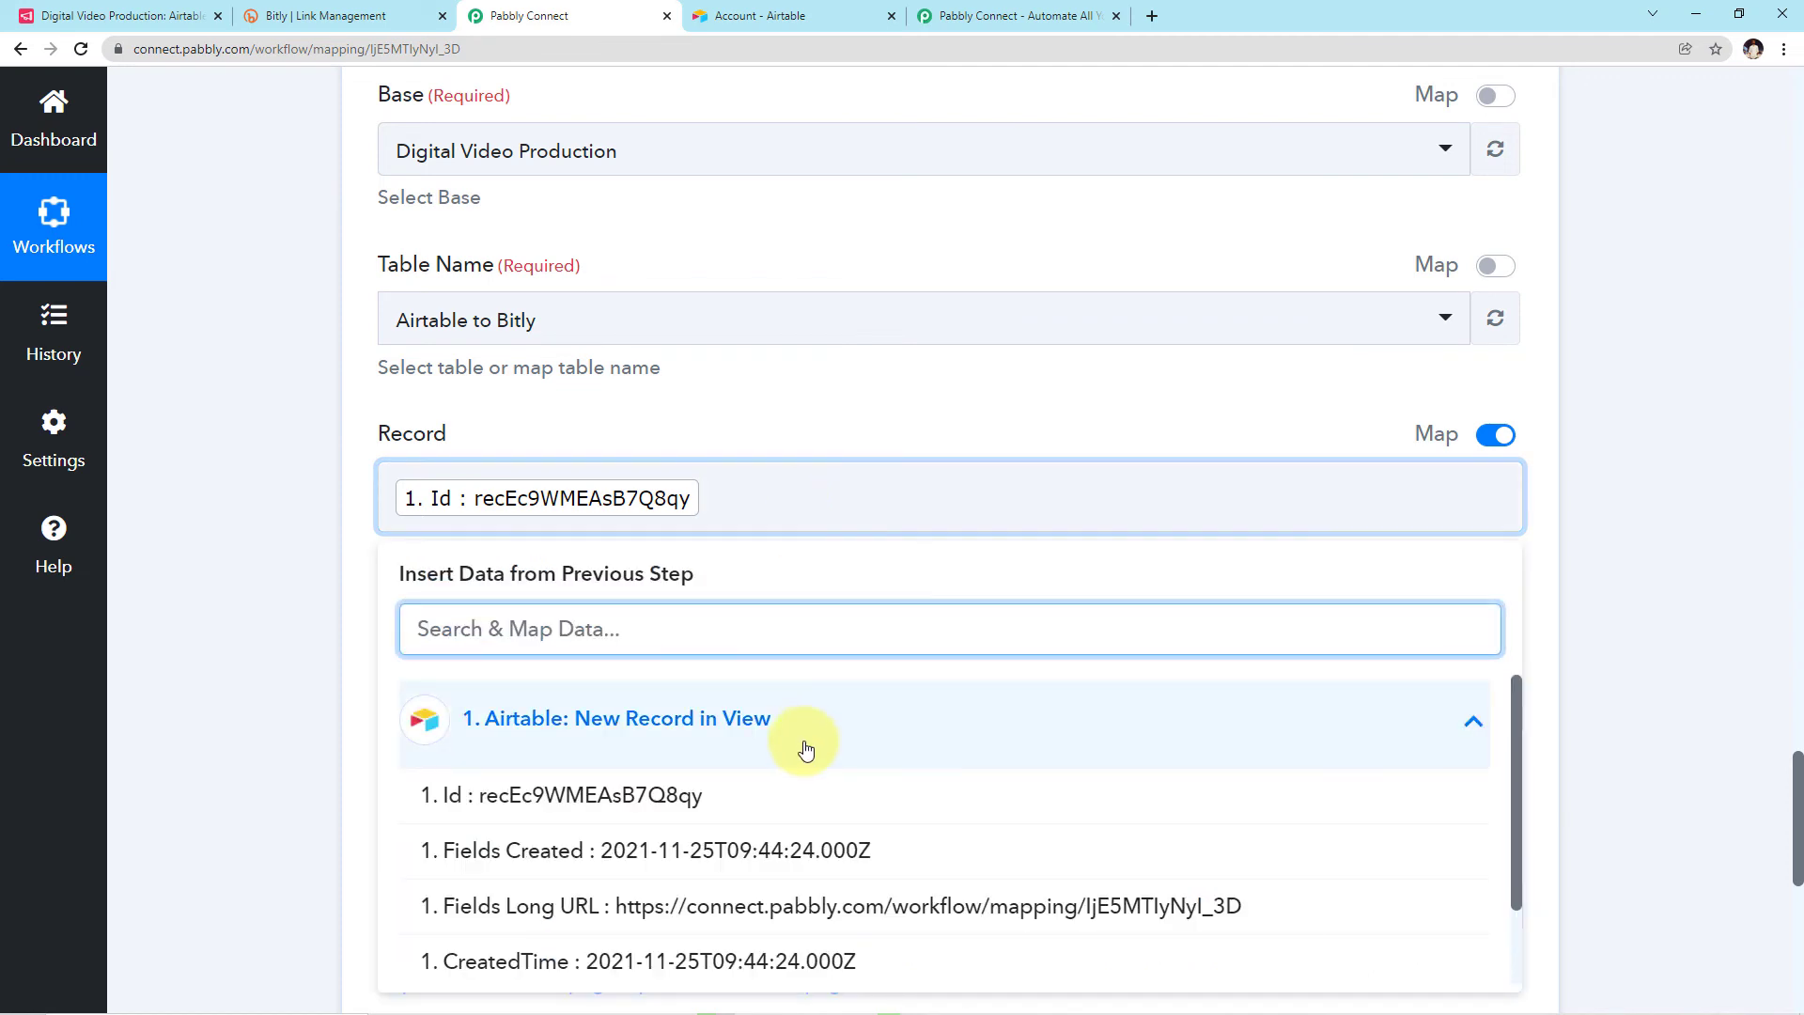
scroll(803, 751, "down", 1)
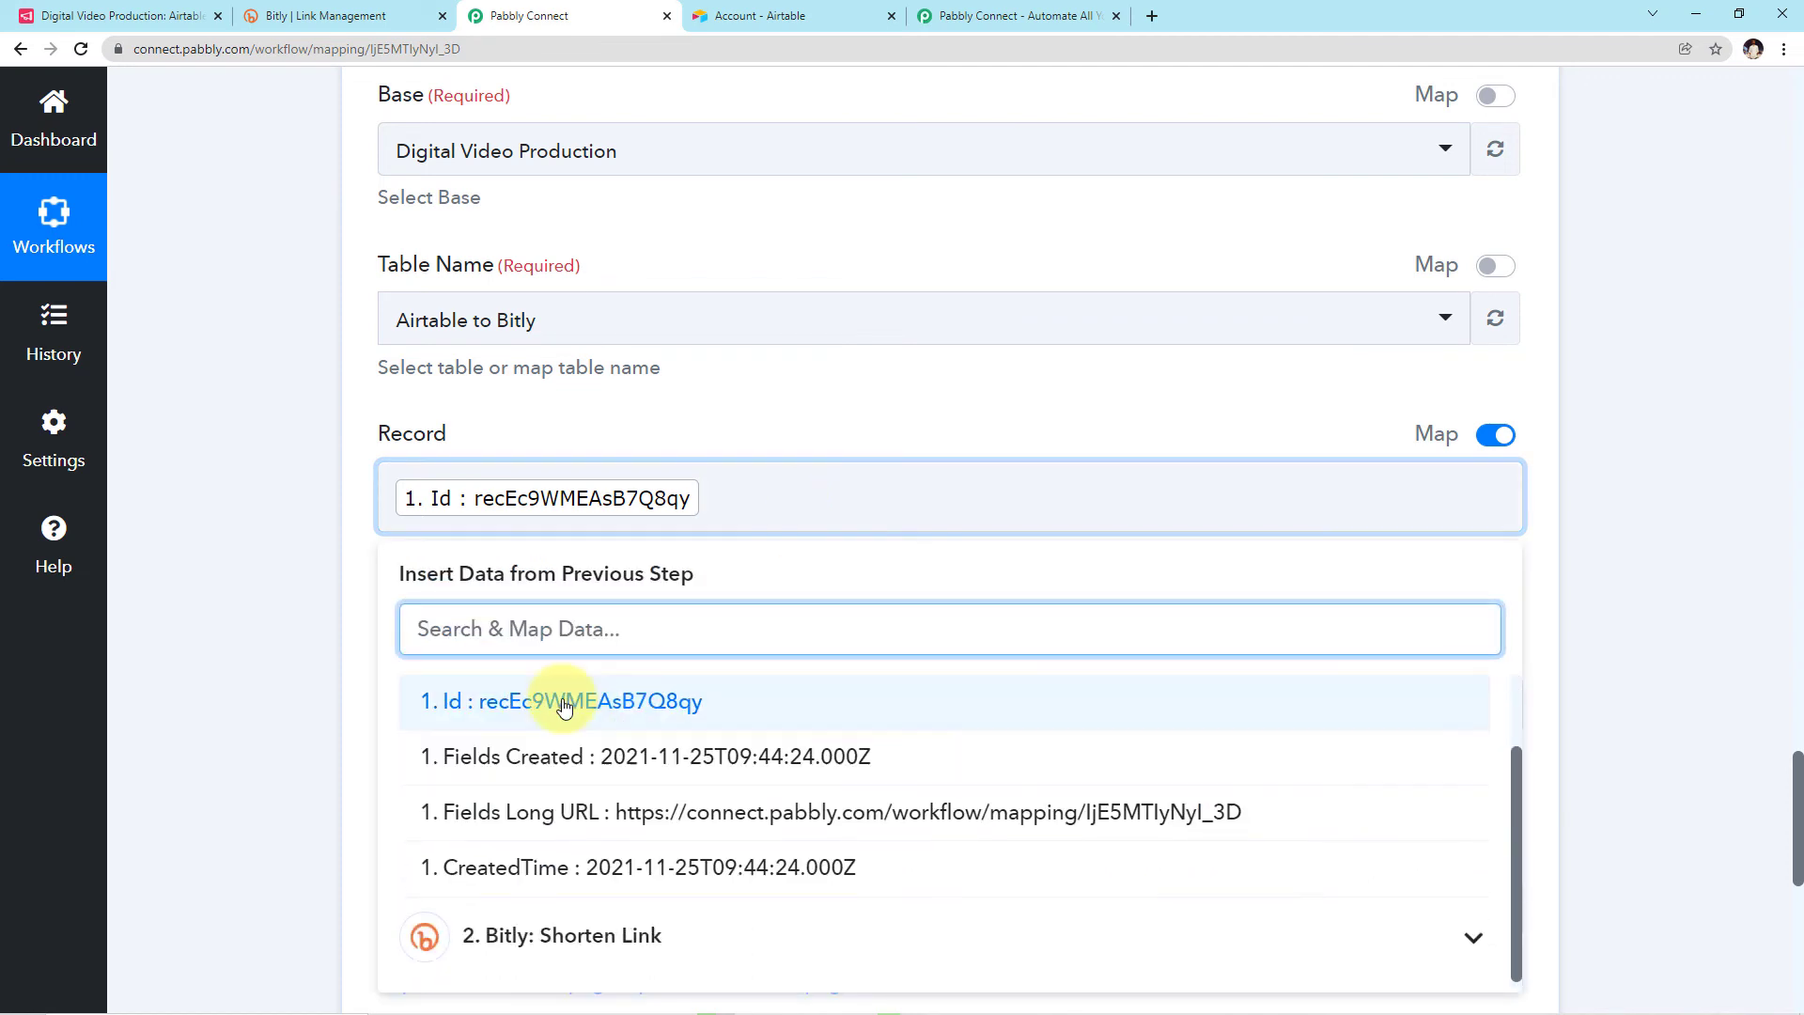
left_click(644, 706)
left_click(910, 527)
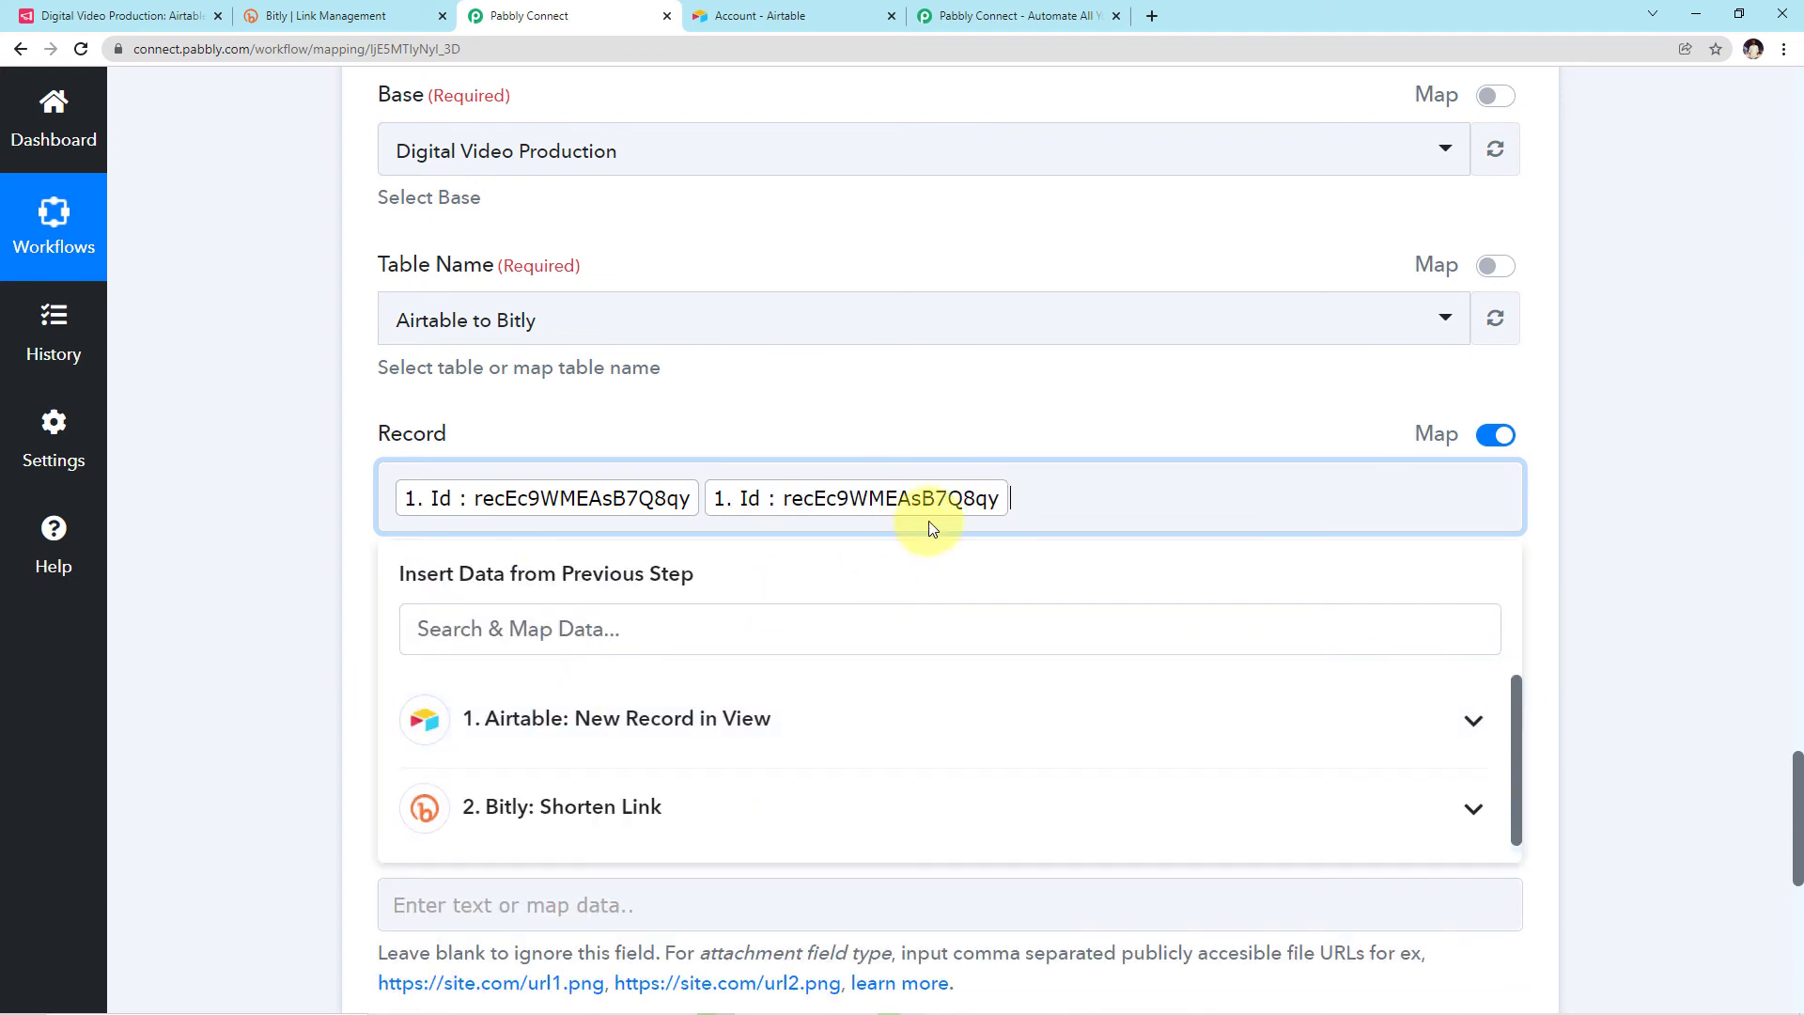
key("BackSpace")
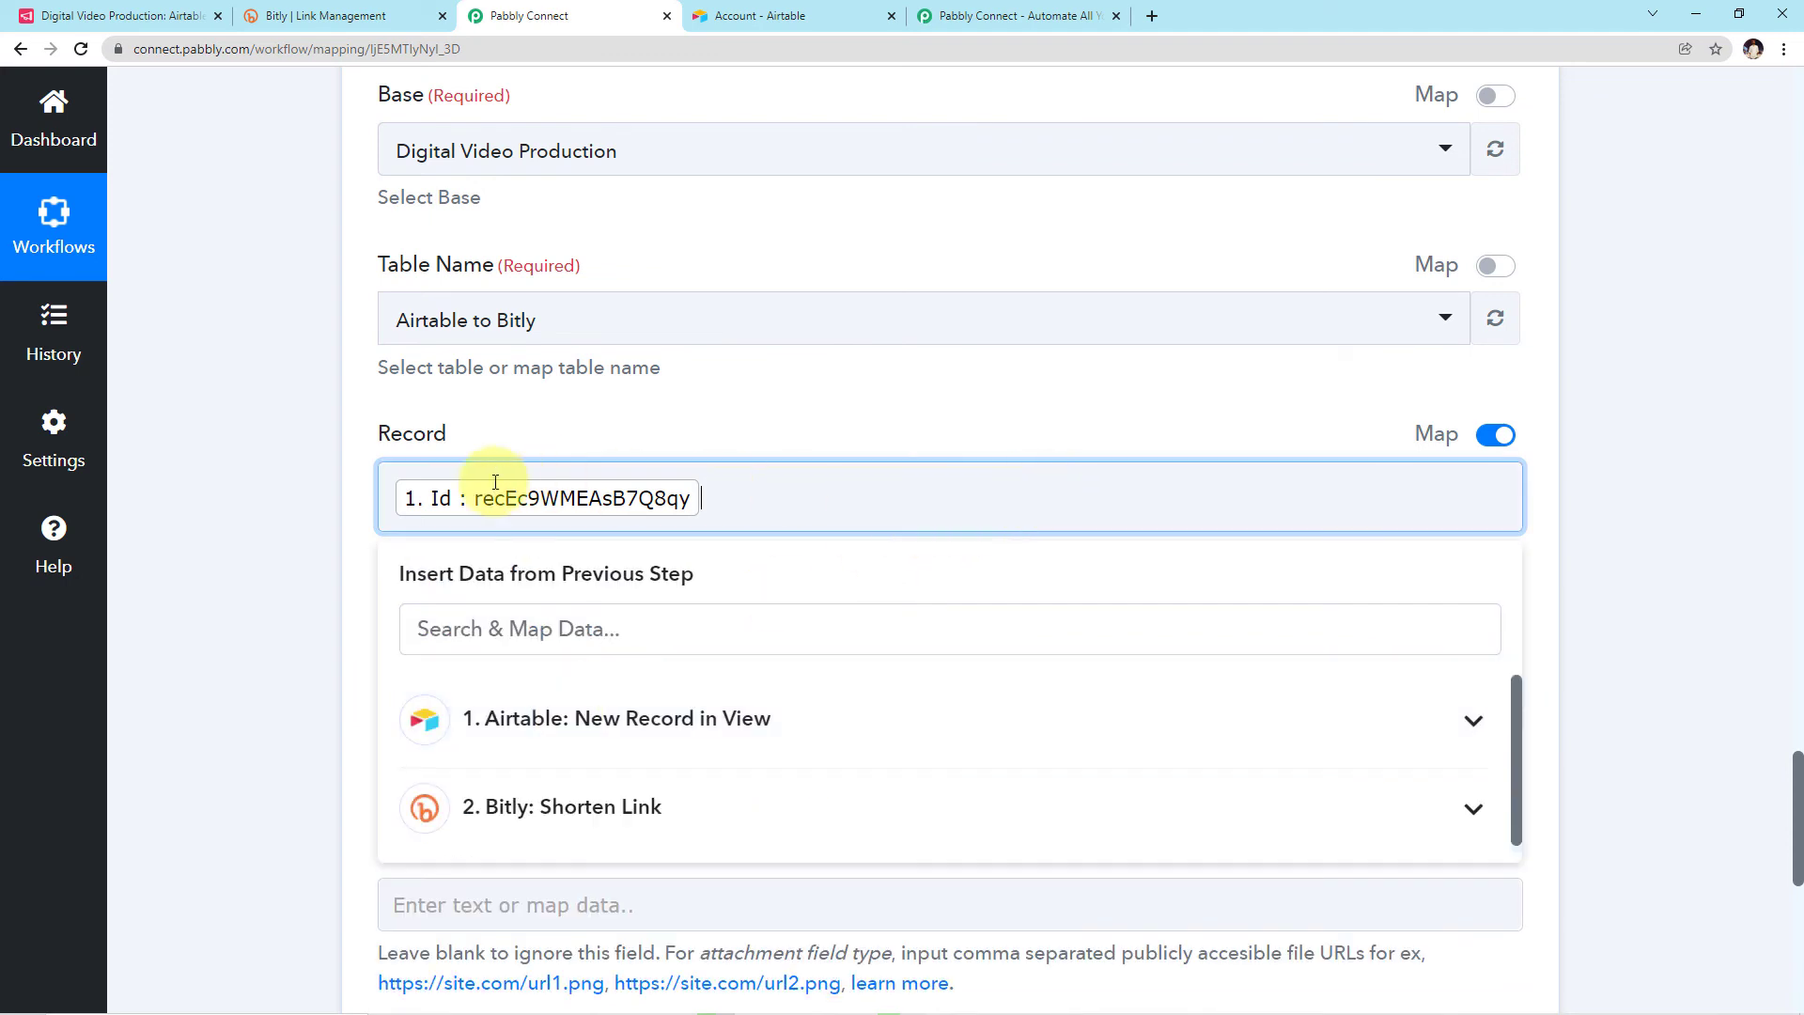
Step: Map the Update Record step's Long URL field to Fields Long URL from the Airtable New Record in View step
left_click(320, 571)
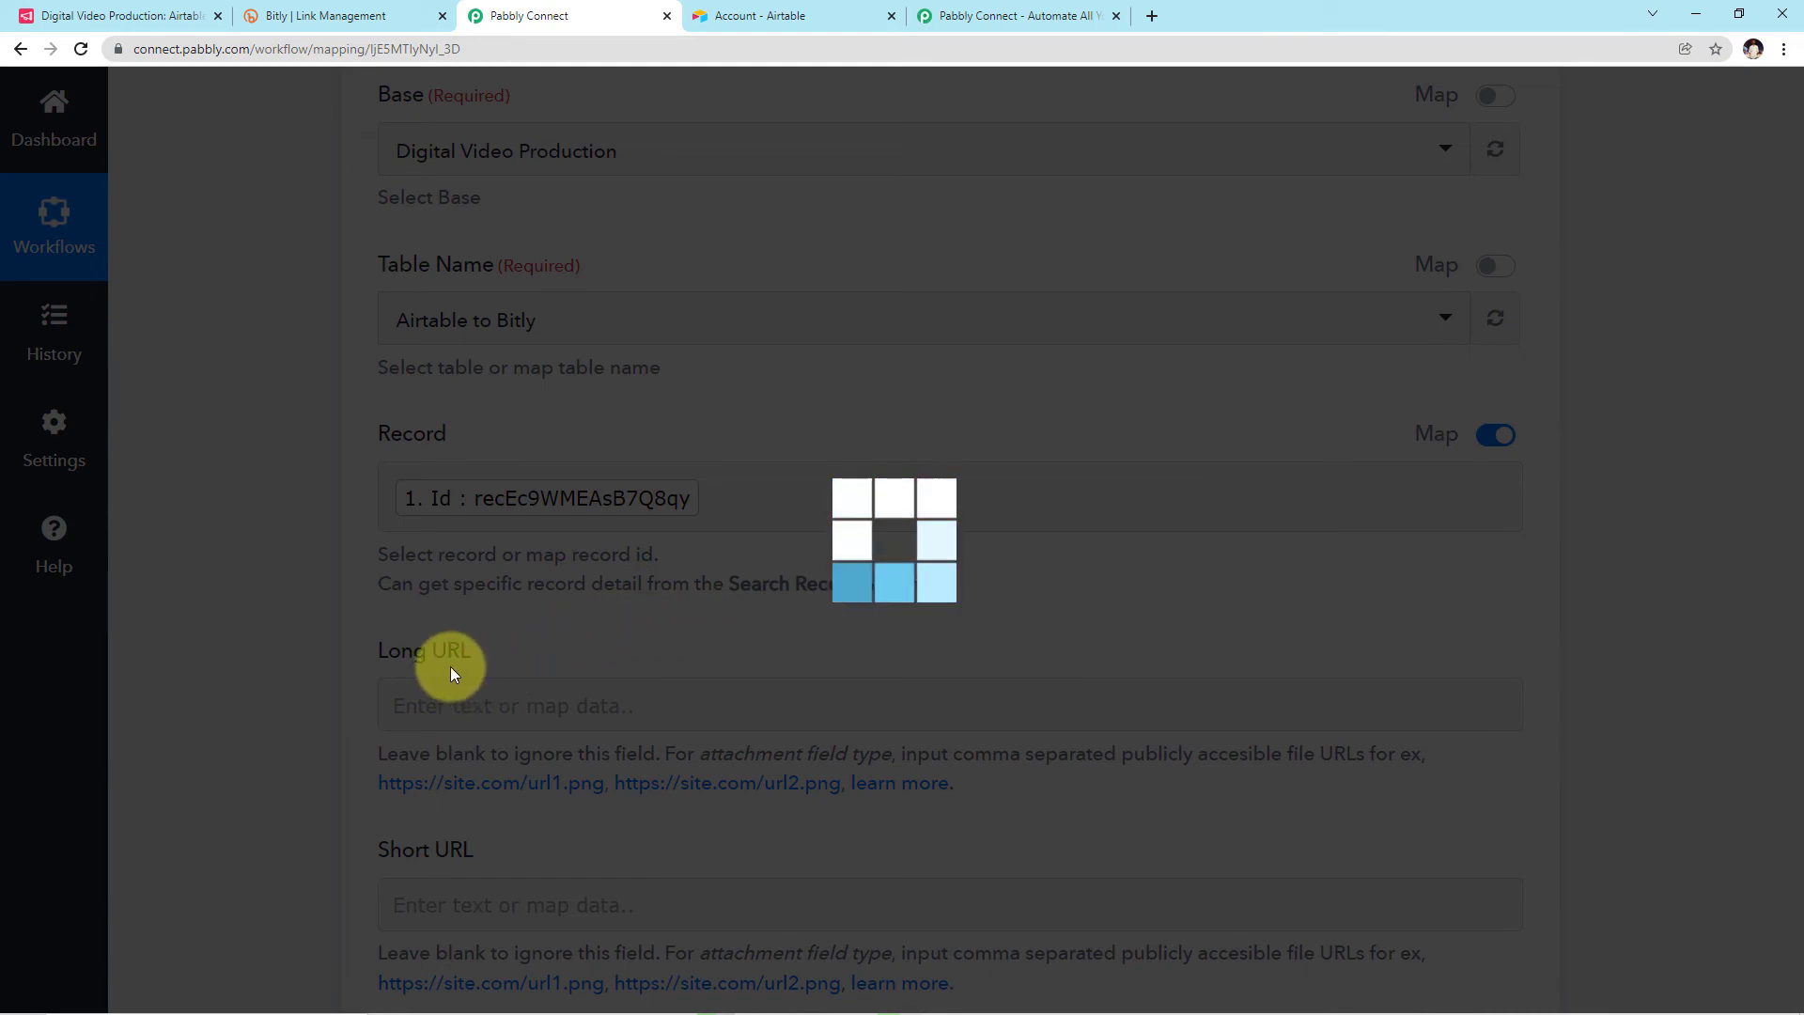
scroll(582, 667, "down", 1)
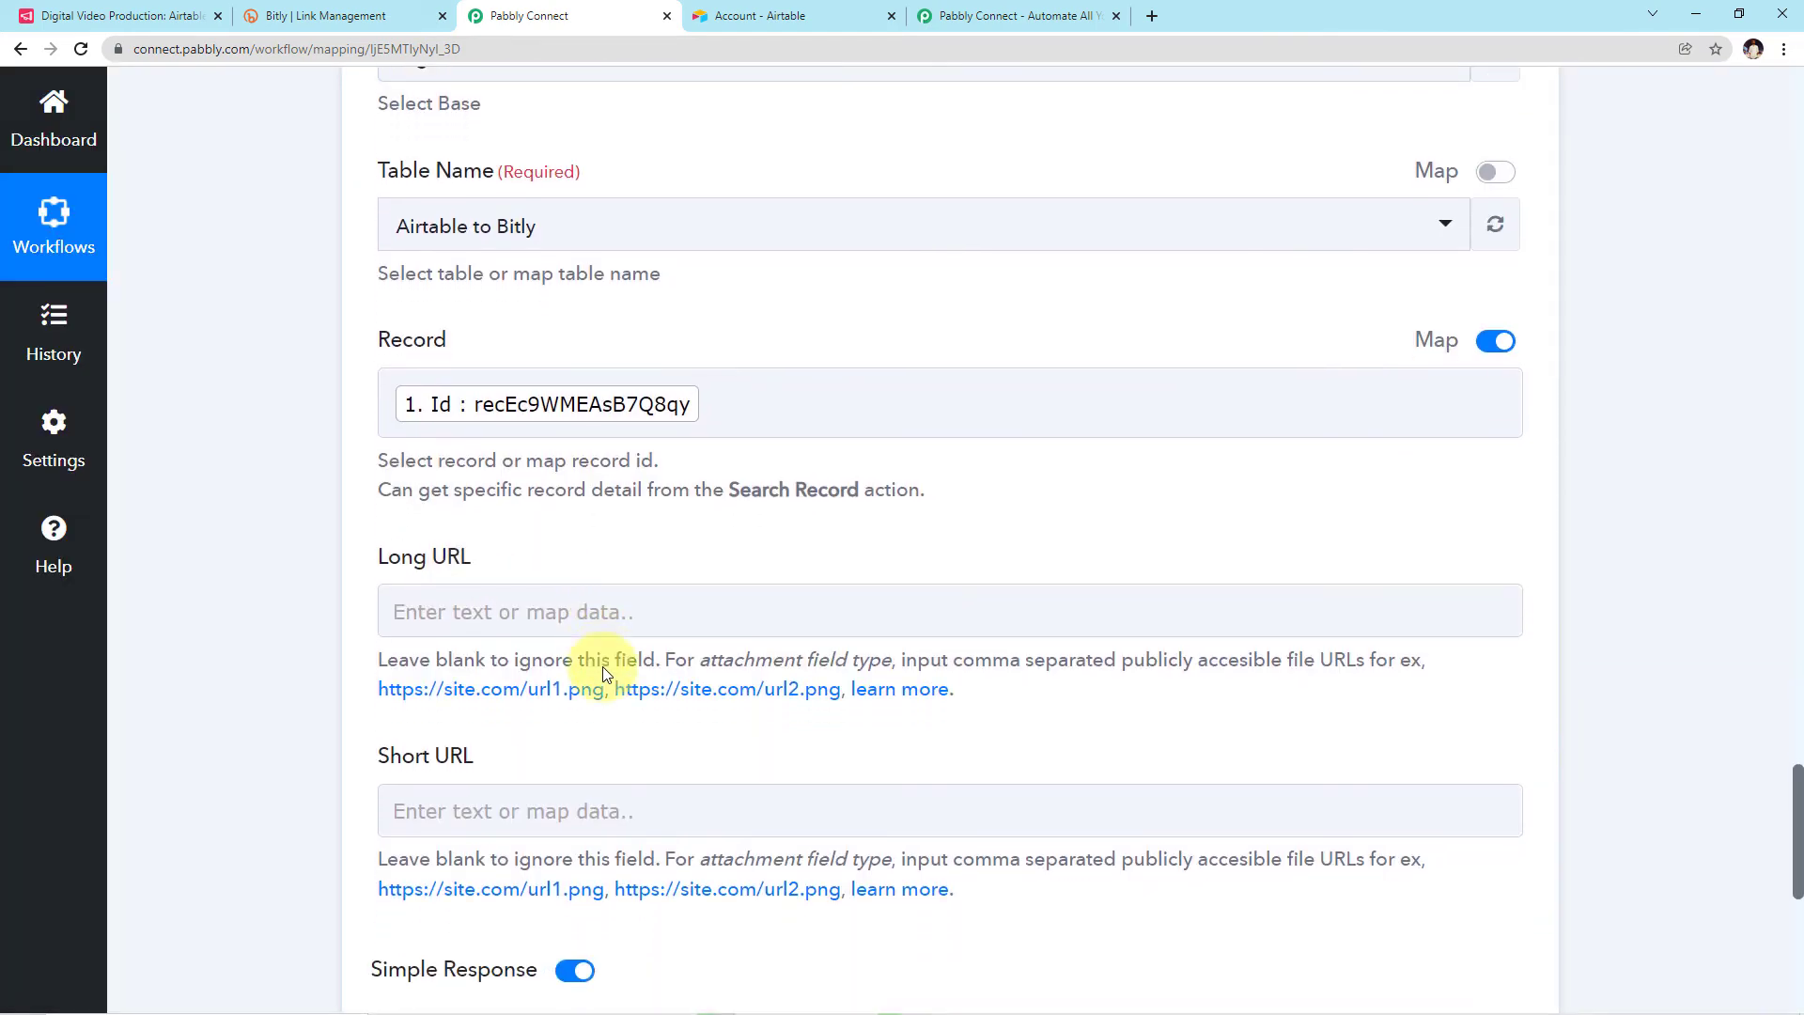
left_click(639, 610)
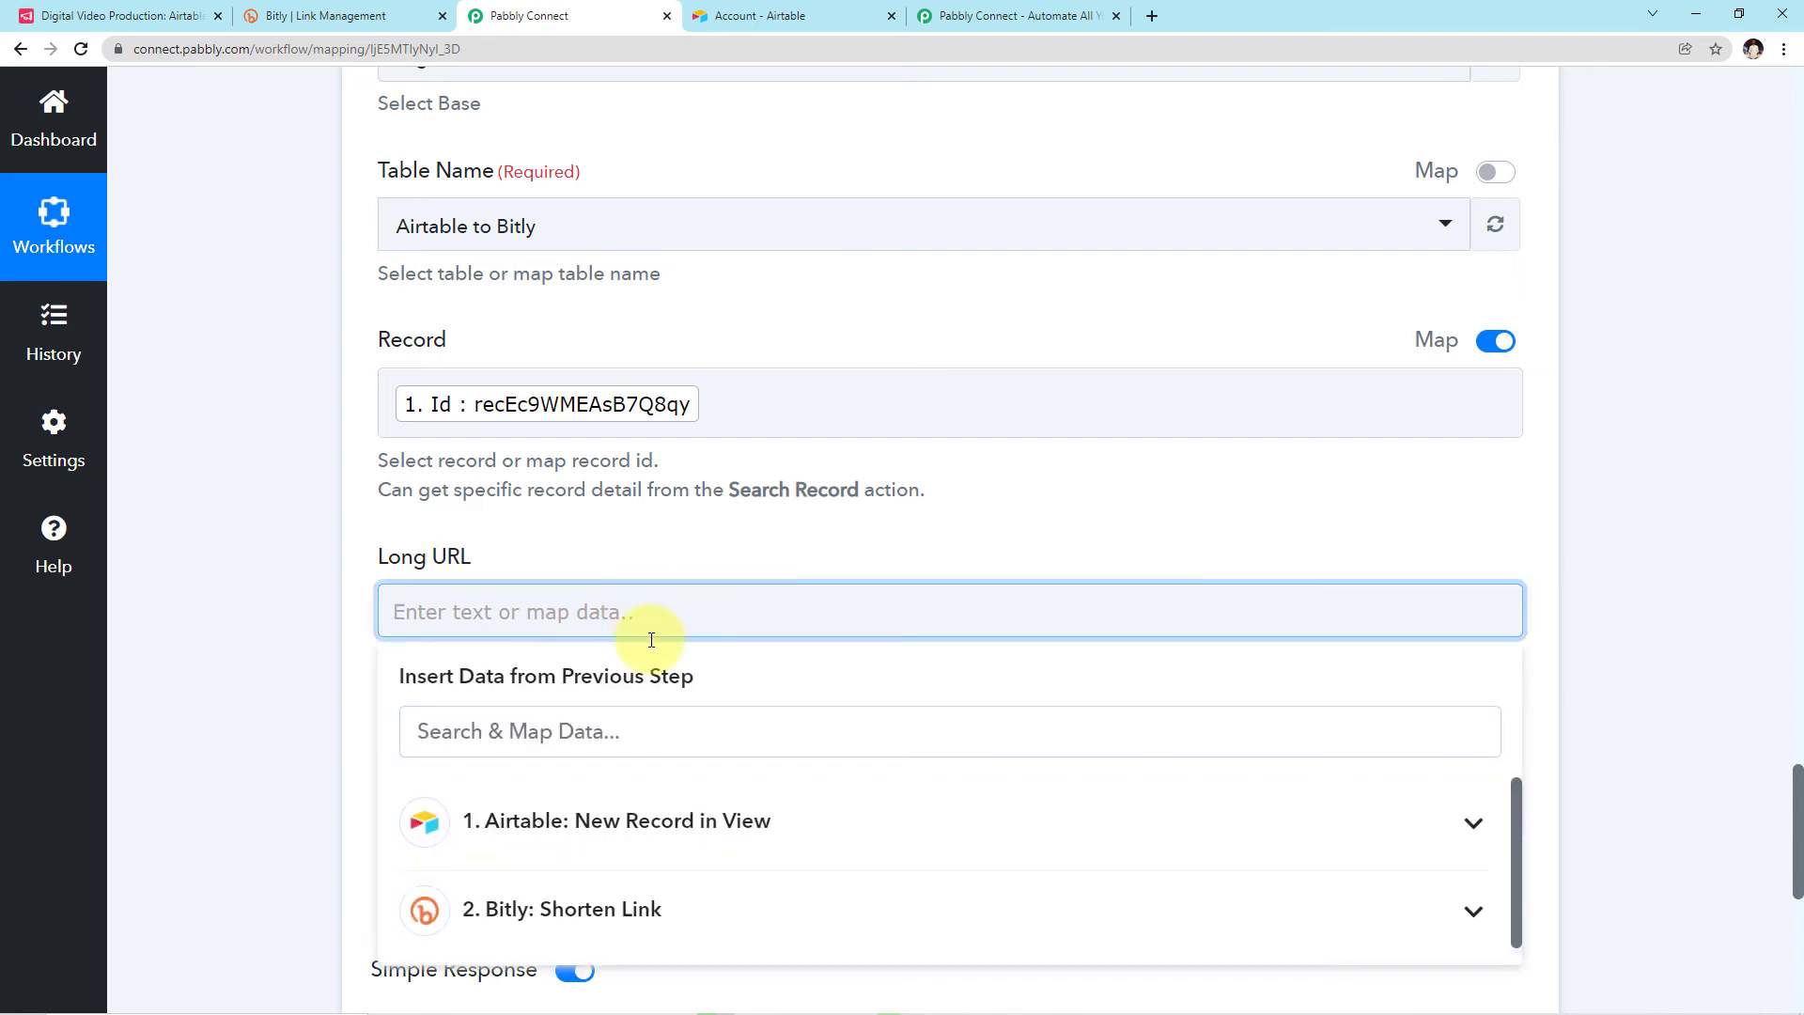
left_click(705, 821)
scroll(742, 836, "down", 1)
scroll(775, 836, "down", 1)
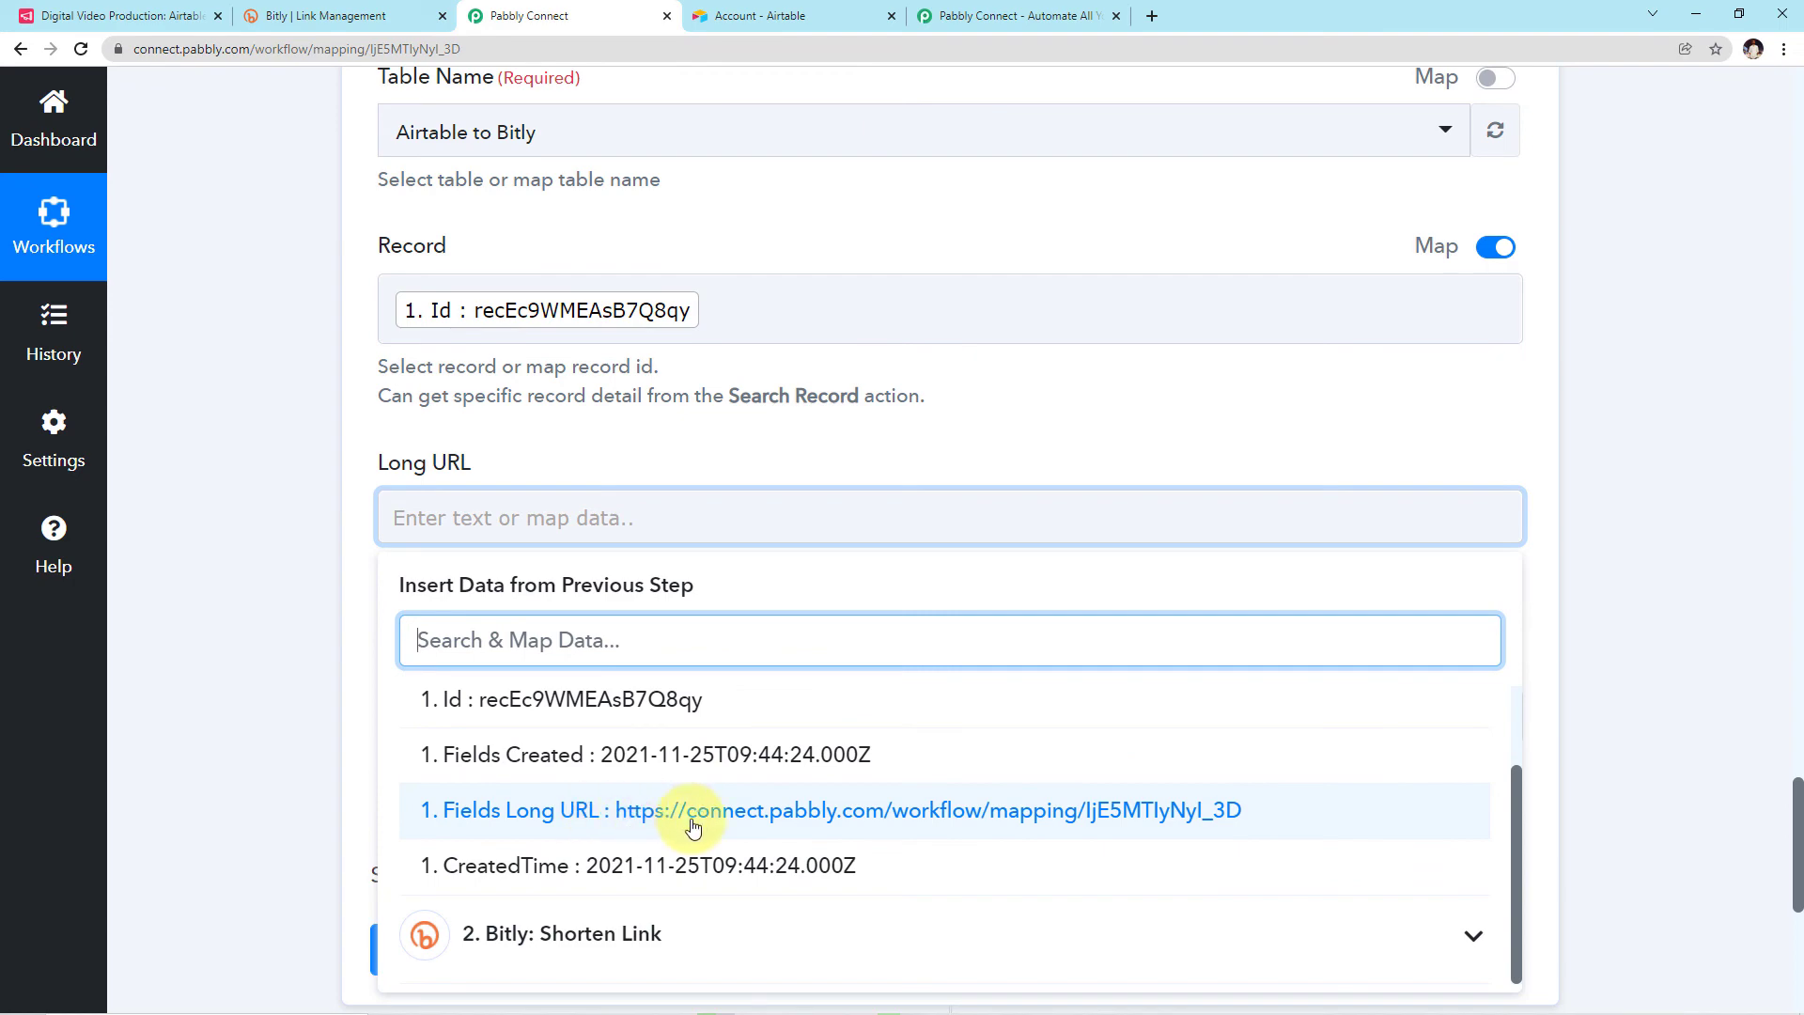
left_click(640, 822)
left_click(208, 497)
Step: Highlight the Link value in the Bitly Shorten Link step's received response and return to the Update Record step's Short URL field
scroll(263, 519, "down", 1)
scroll(263, 518, "down", 1)
left_click(600, 560)
scroll(582, 546, "up", 20)
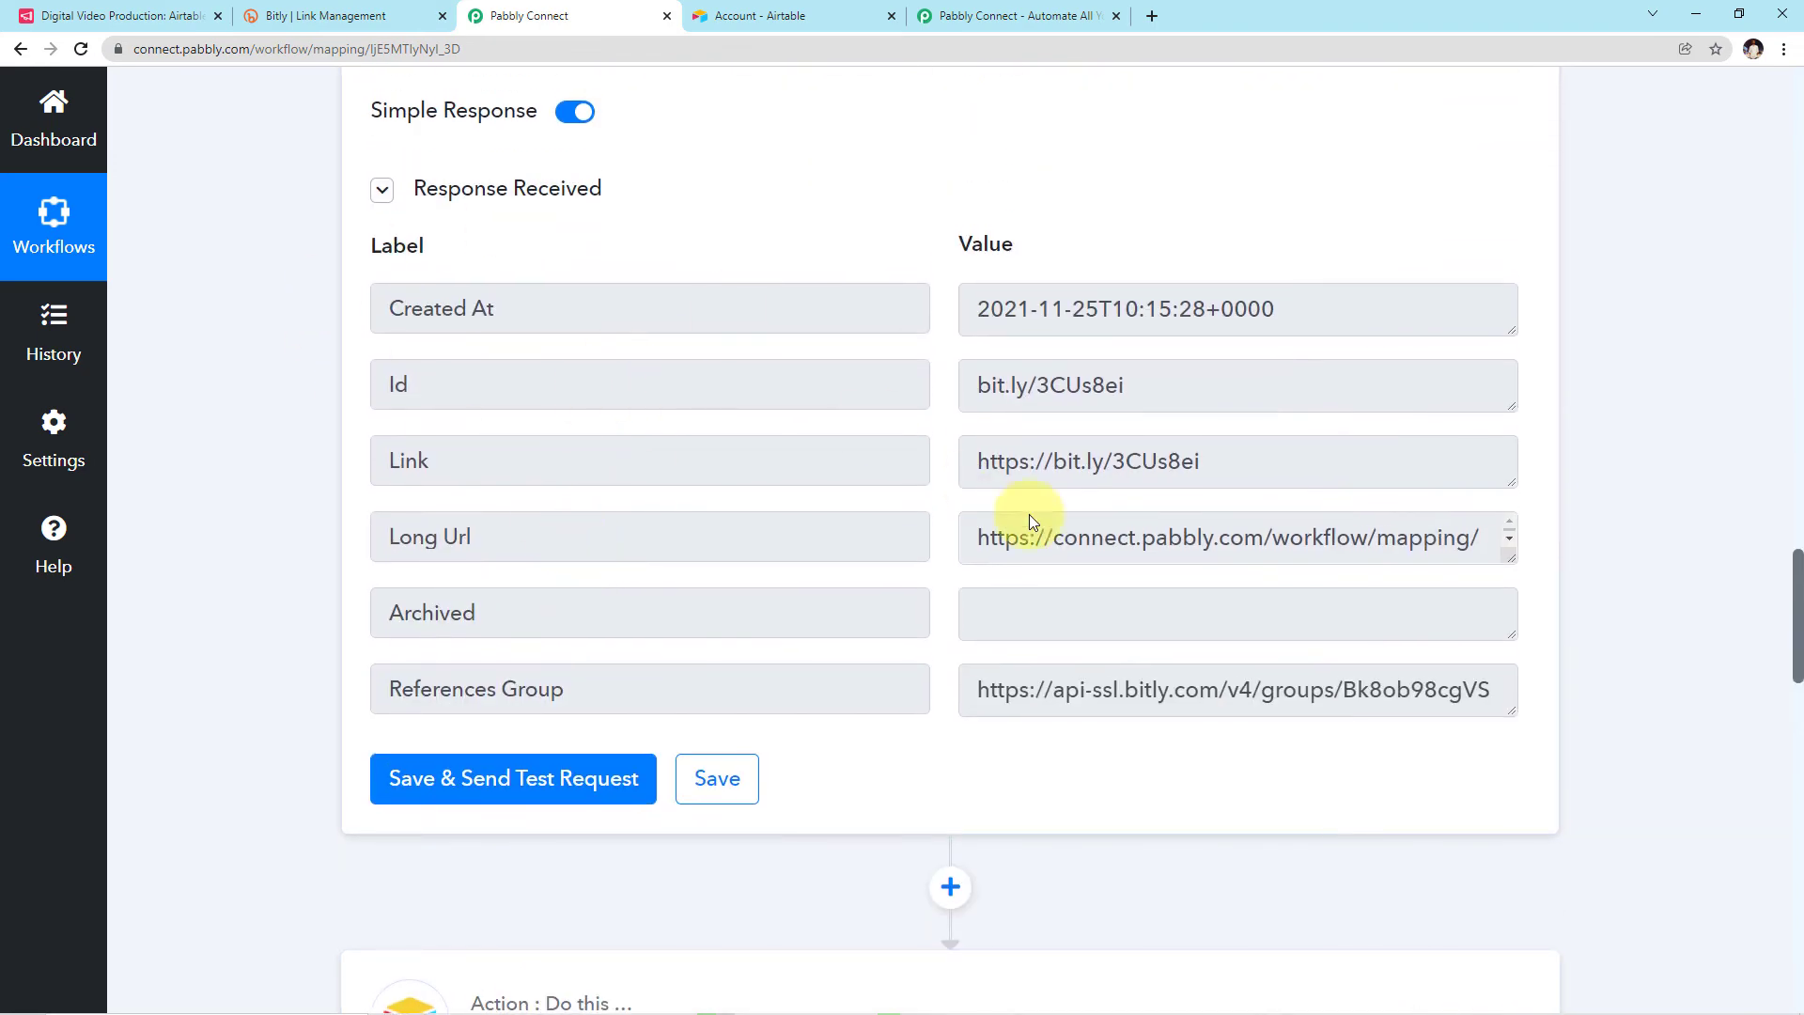
left_click_drag(1164, 467, 769, 471)
scroll(848, 623, "down", 5)
scroll(848, 623, "down", 15)
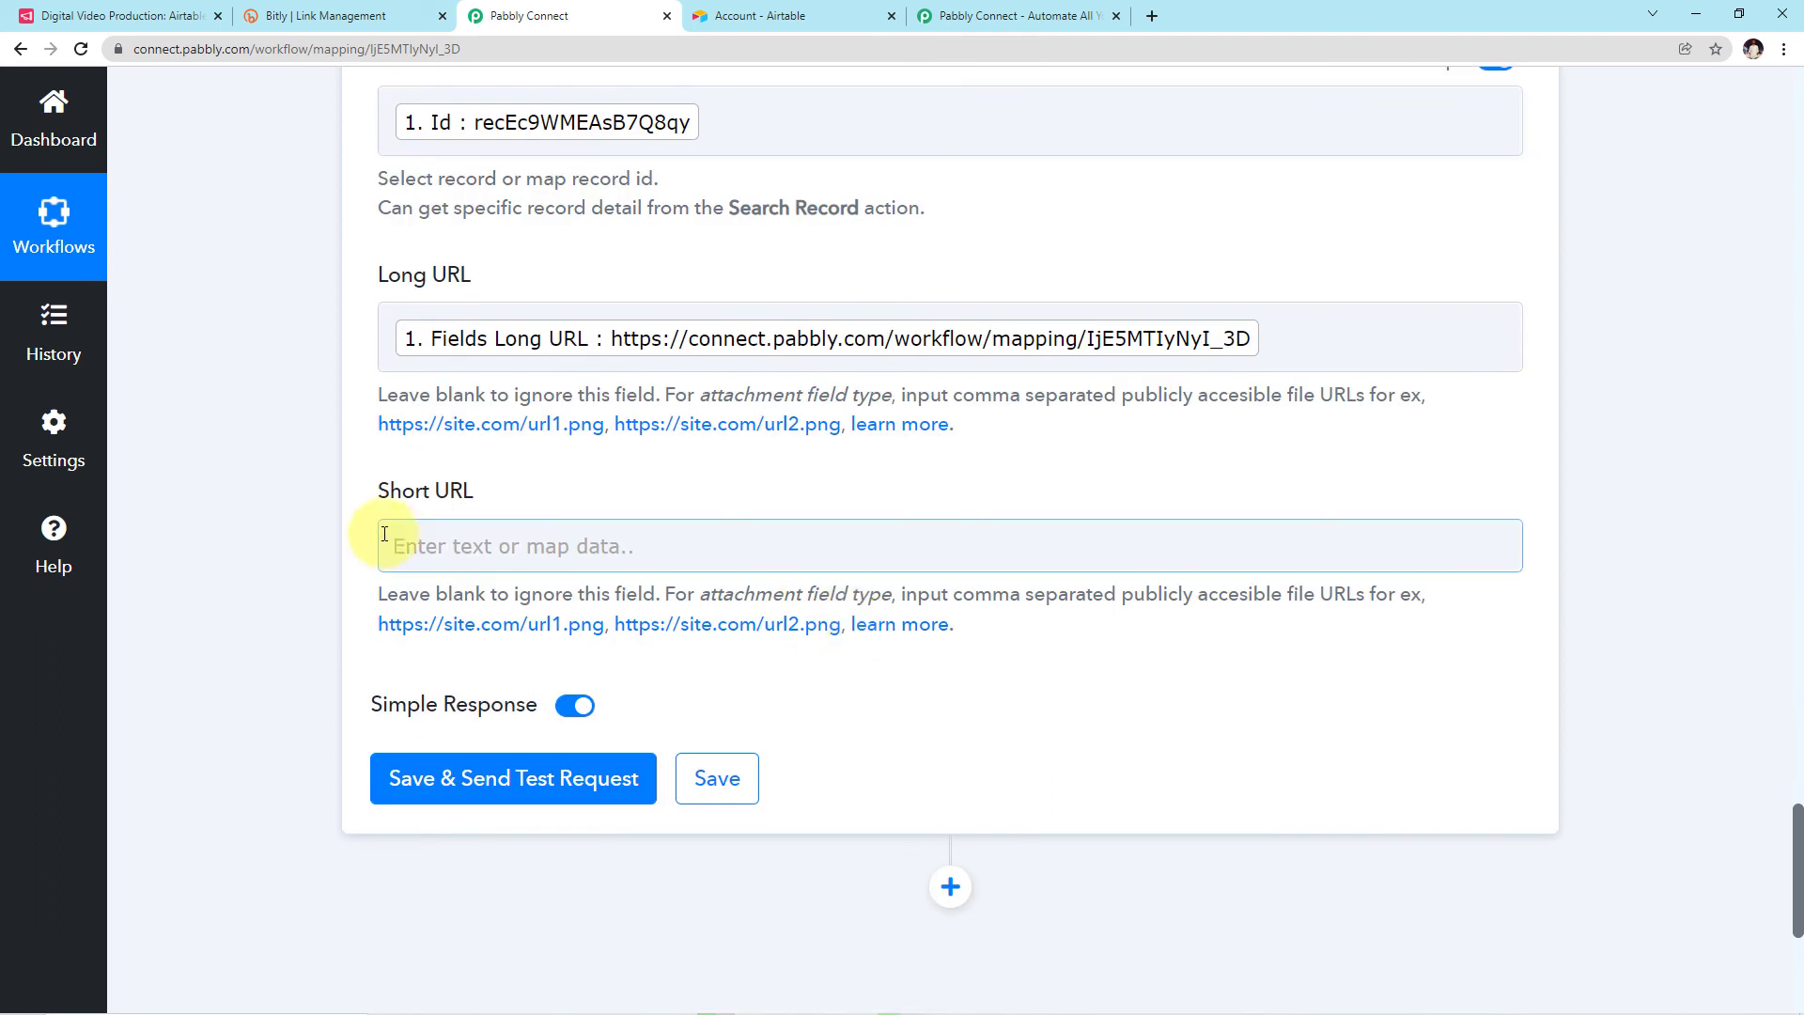
Step: Map the Update Record step's Short URL field to Link from the Bitly Shorten Link step
left_click(538, 539)
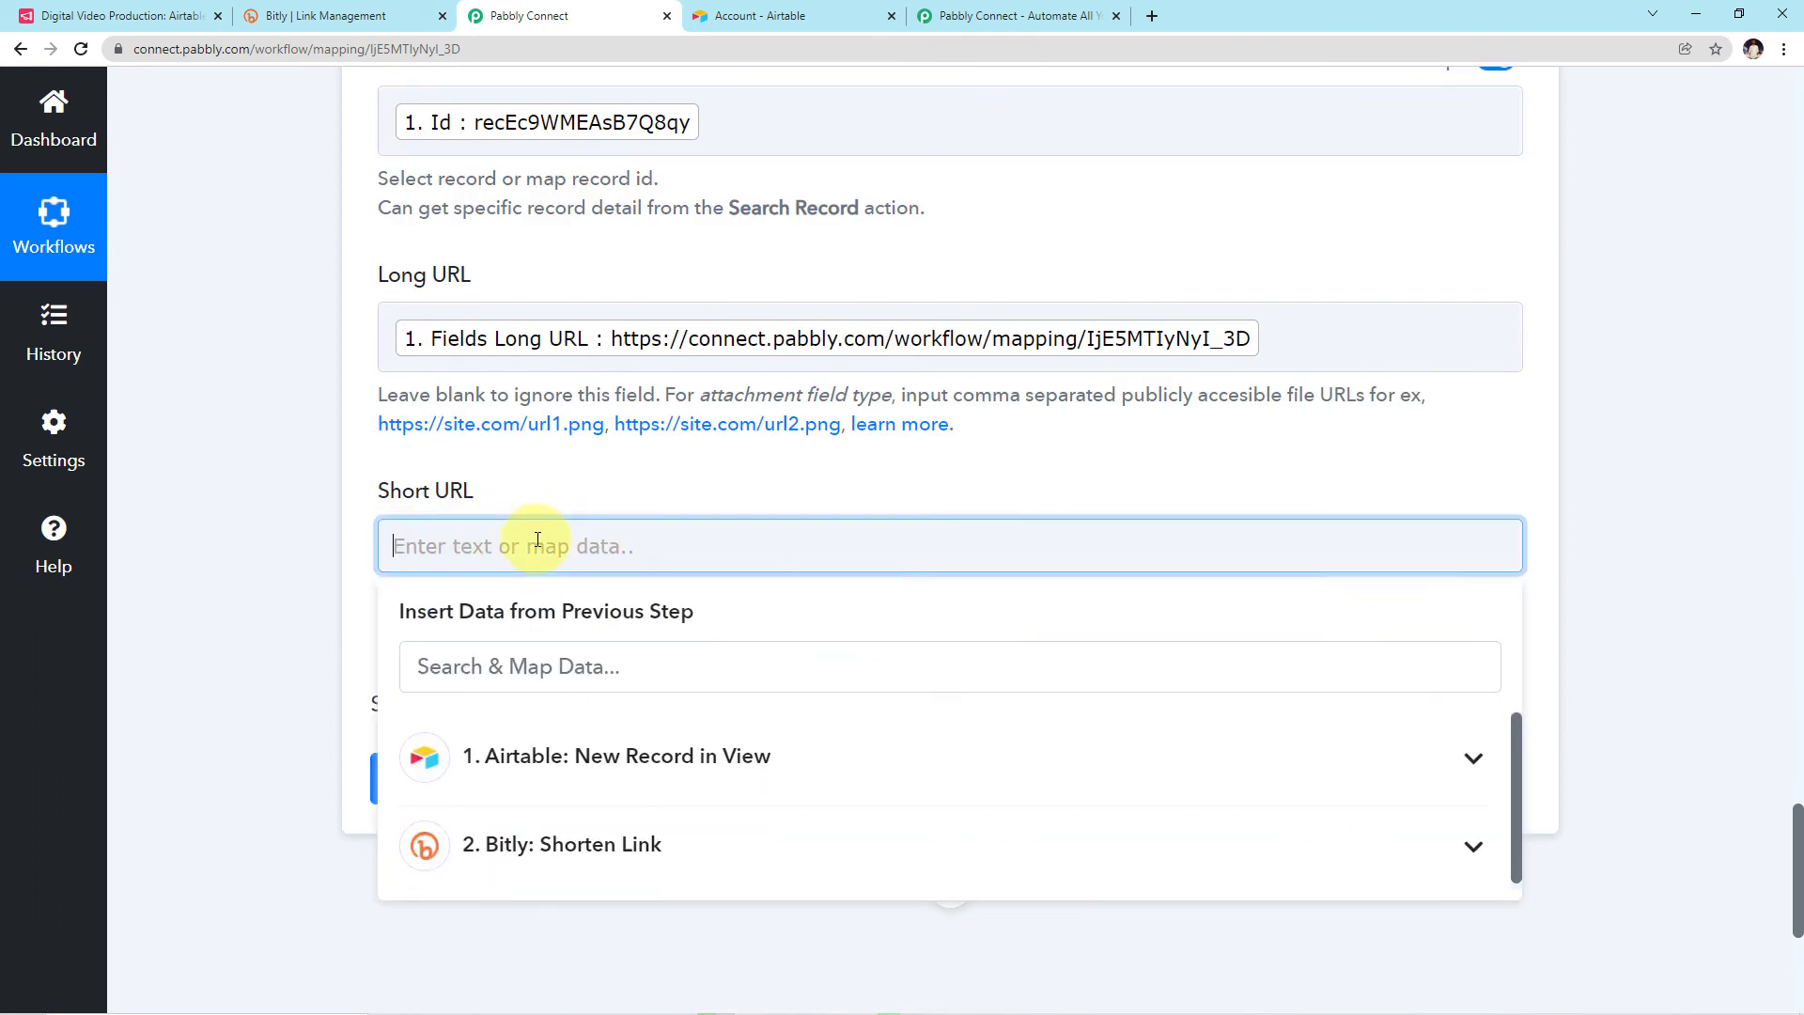
left_click(629, 846)
scroll(636, 841, "down", 2)
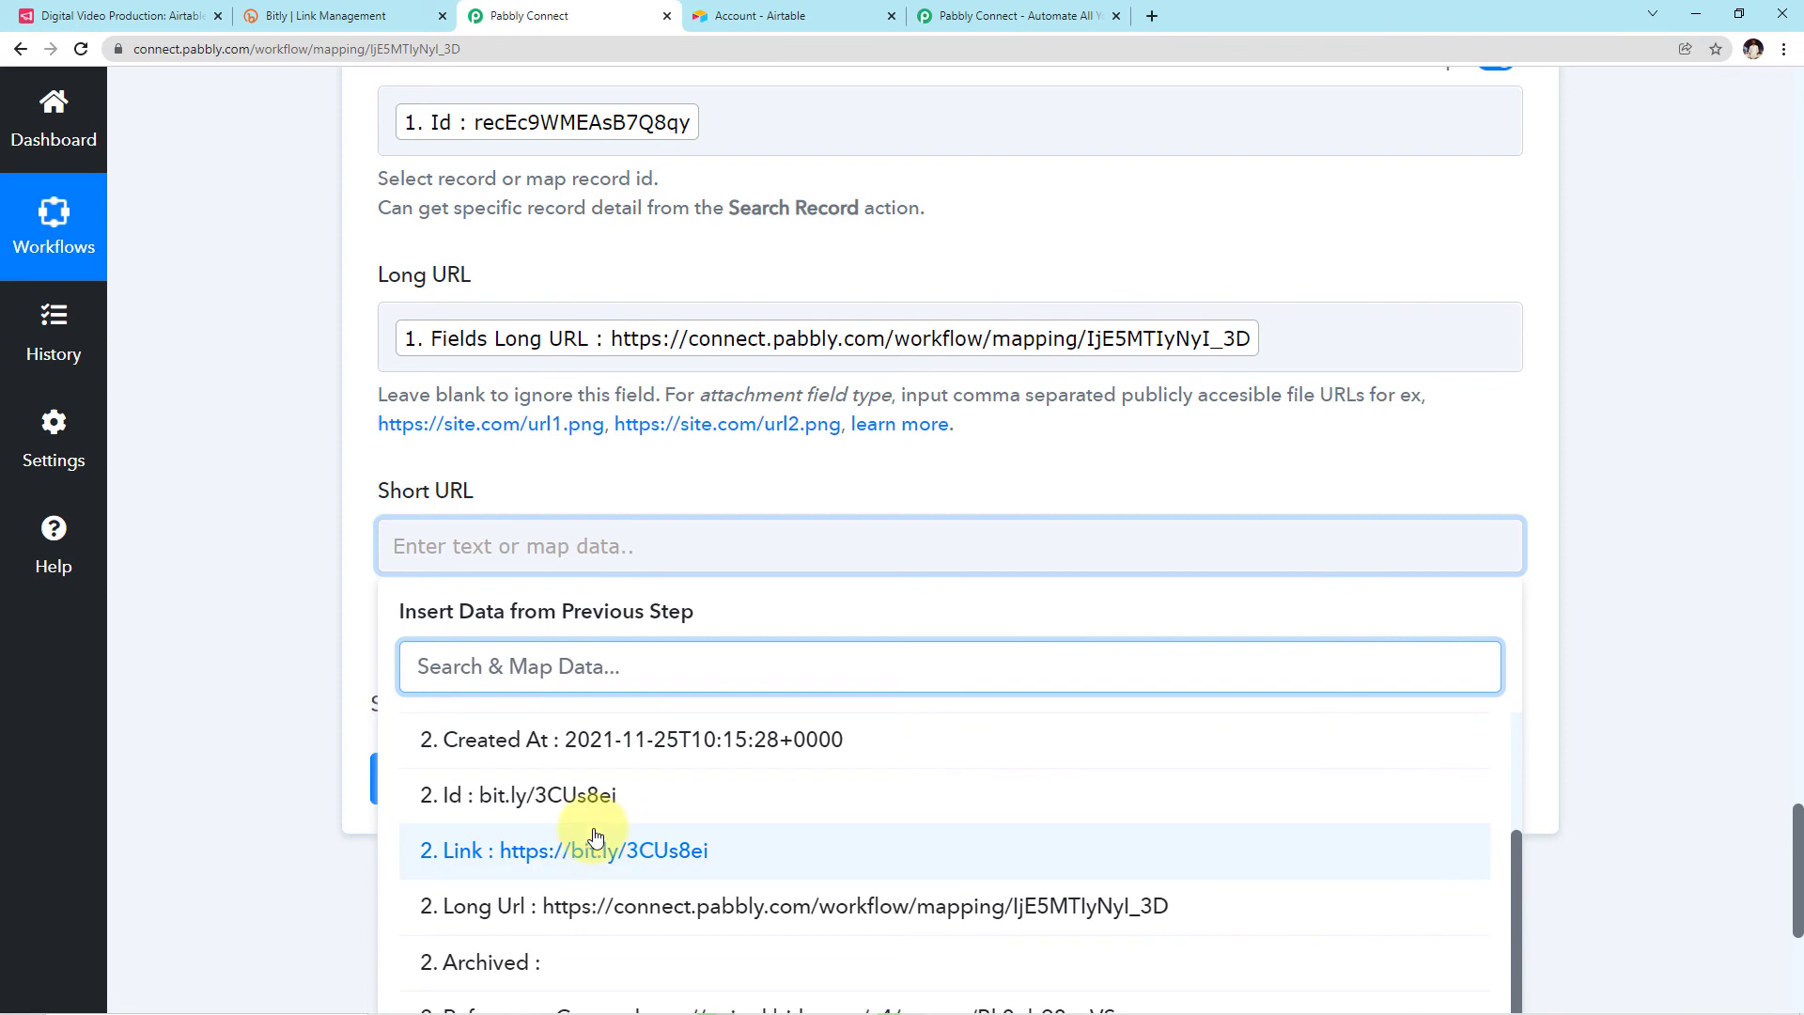
left_click(643, 855)
left_click(281, 568)
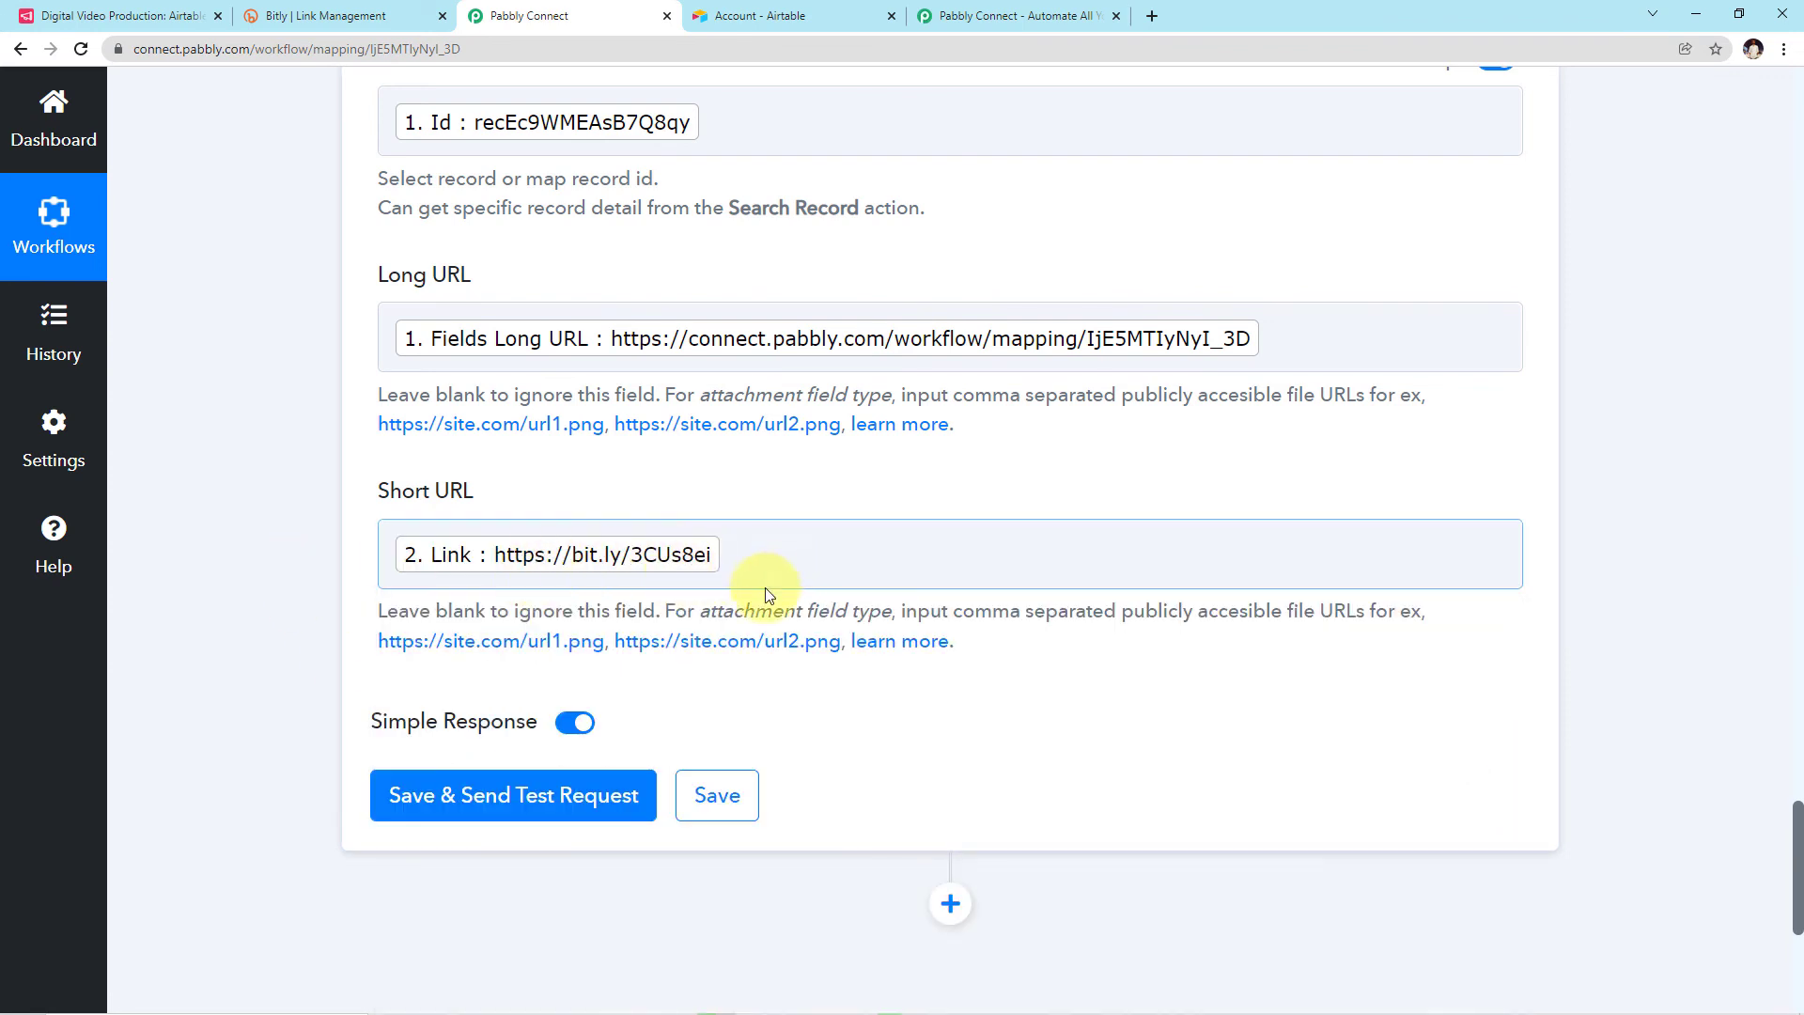
Step: Save the Update Record step, send its test request, and check the Short URL column in the Airtable table
left_click(559, 810)
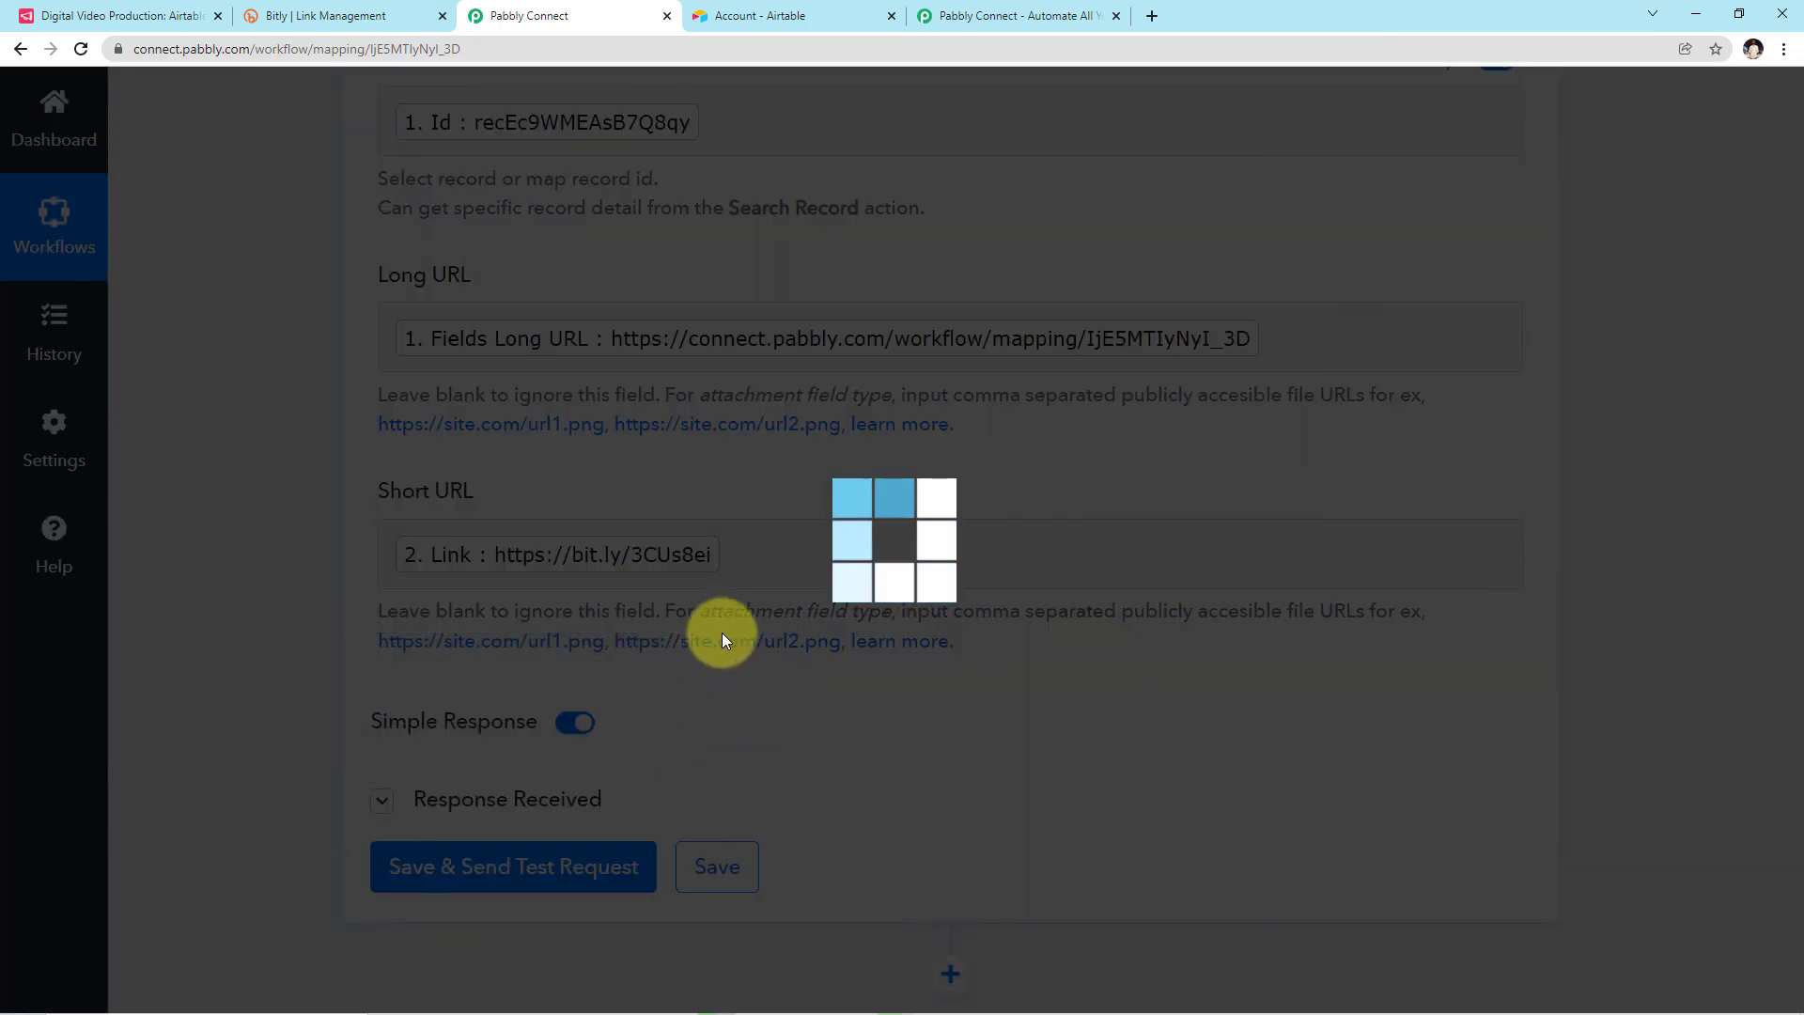
scroll(752, 658, "down", 5)
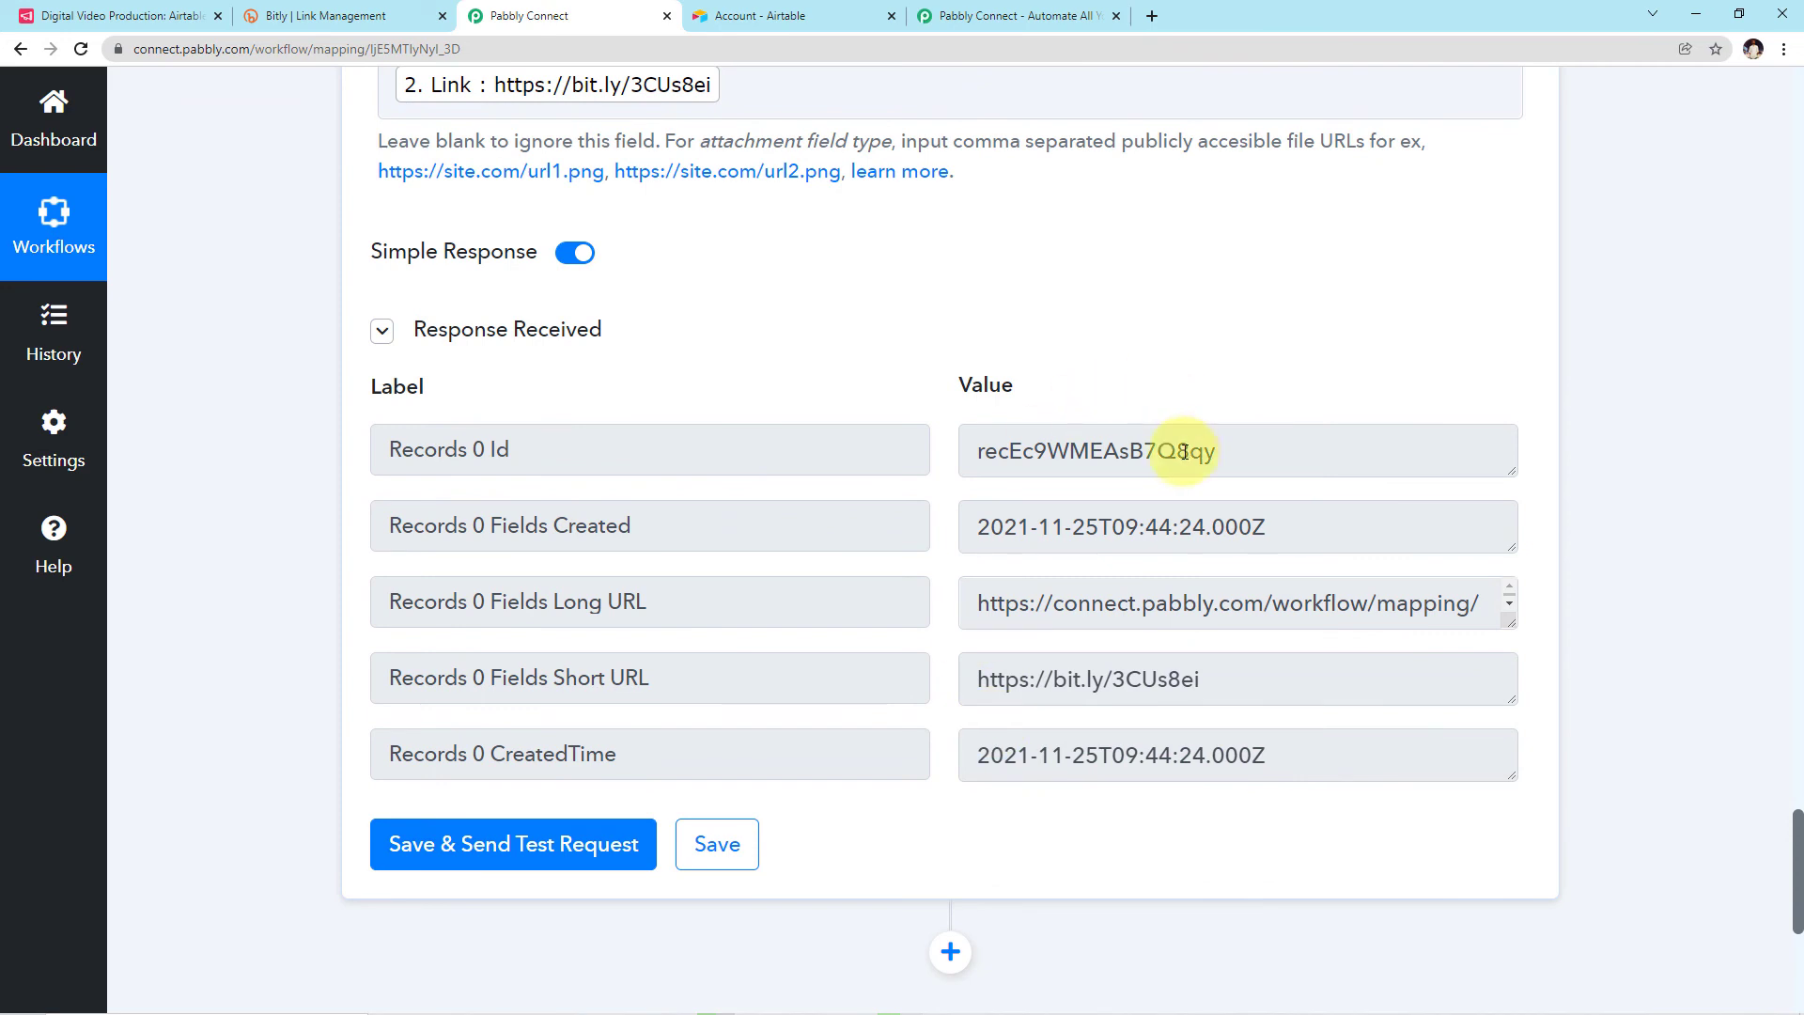
left_click(68, 9)
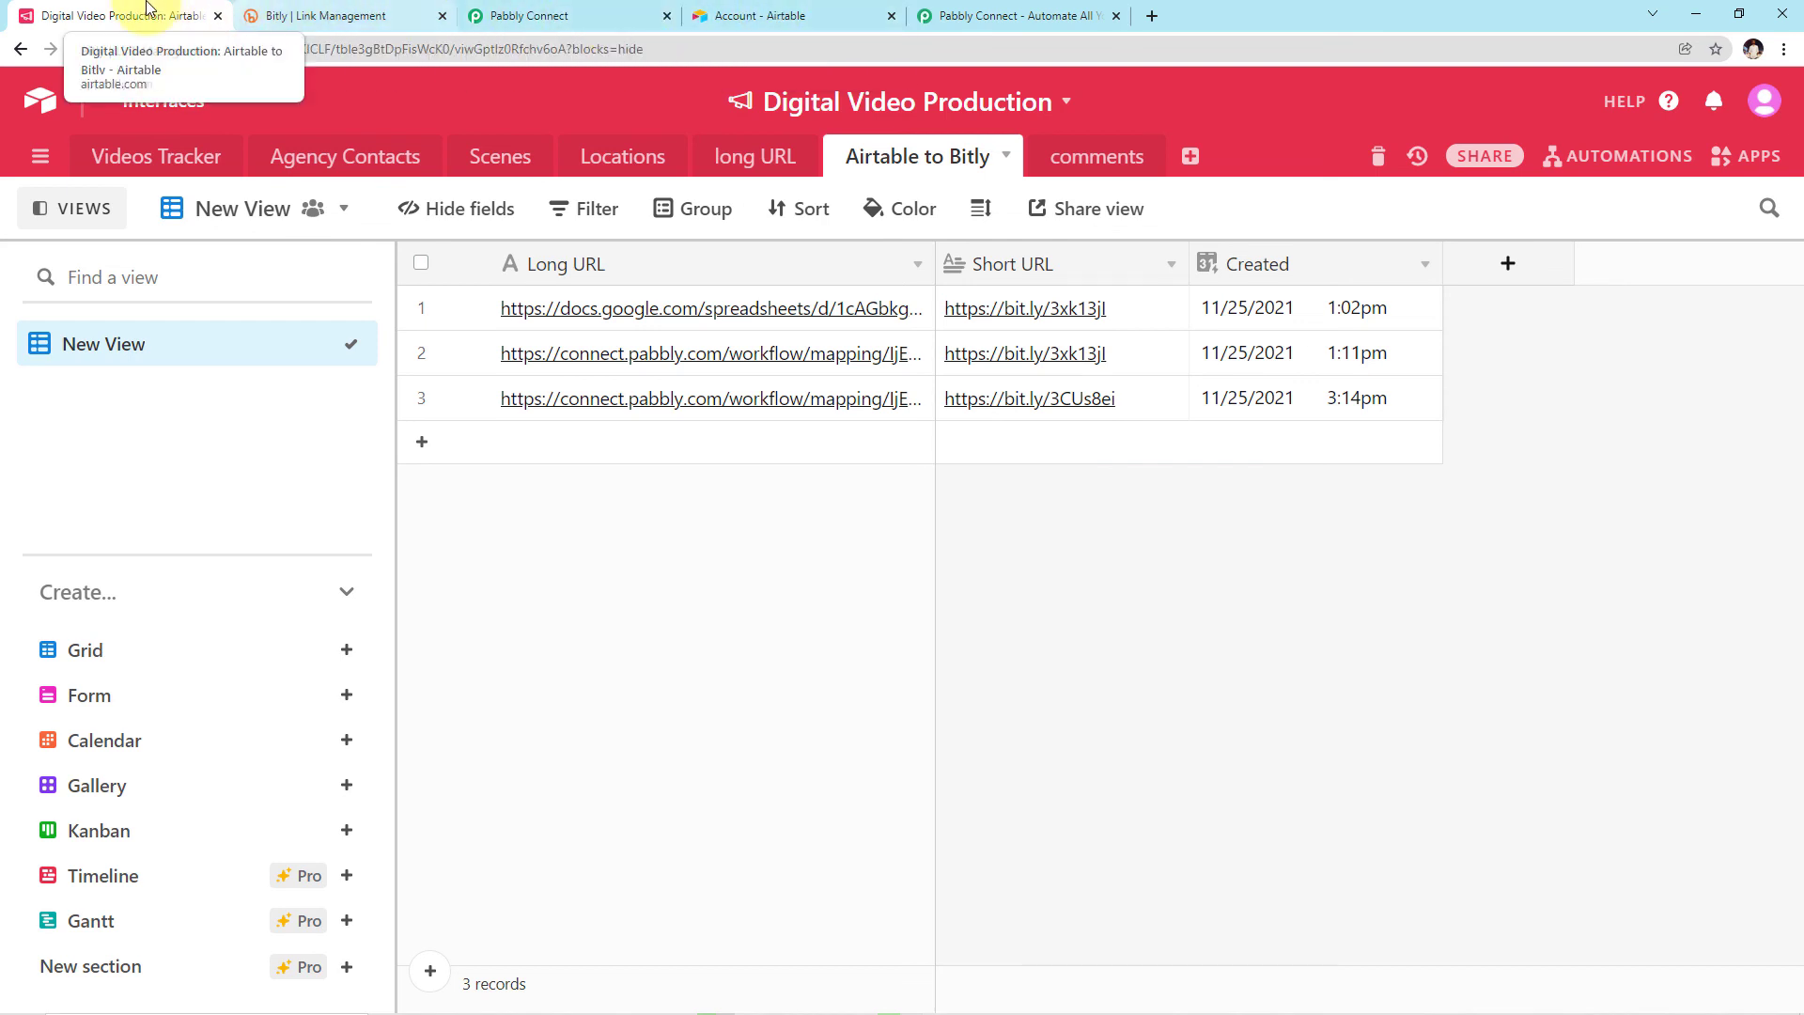
Step: Add a new record to the Airtable to Bitly table, using the copied web address of the Bitly links page as its Long URL
left_click(420, 451)
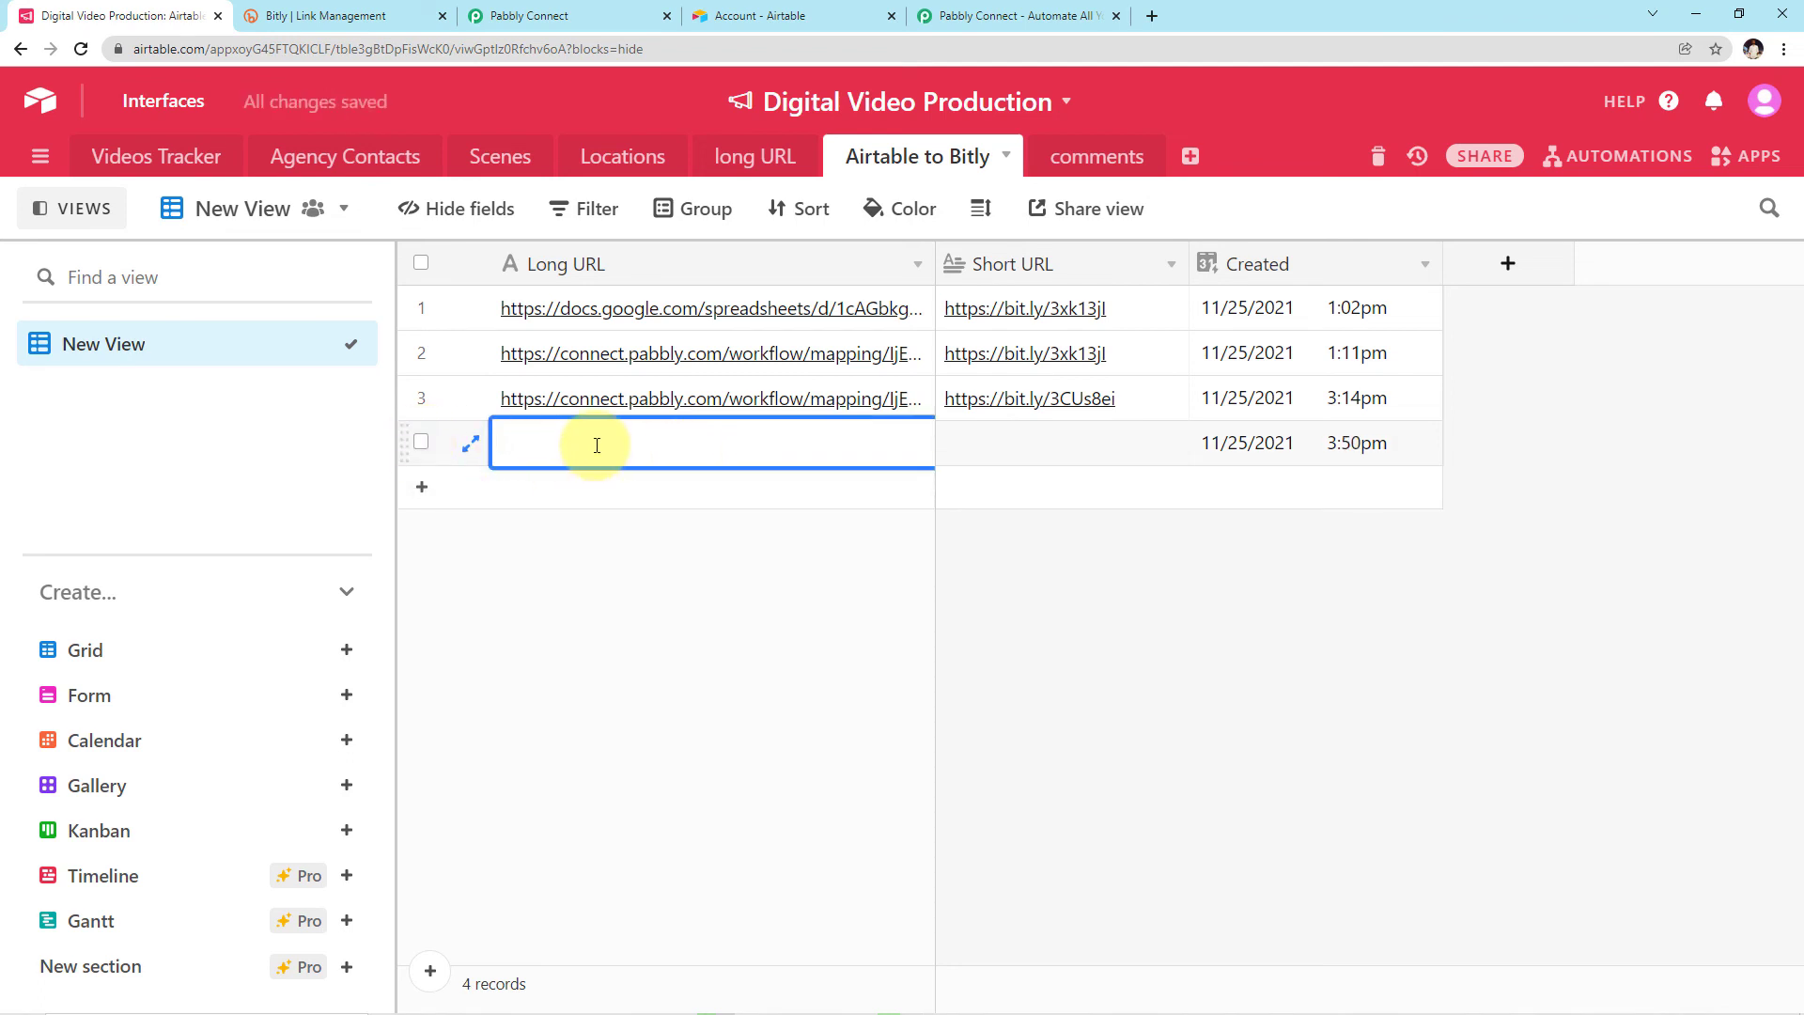
left_click(1005, 16)
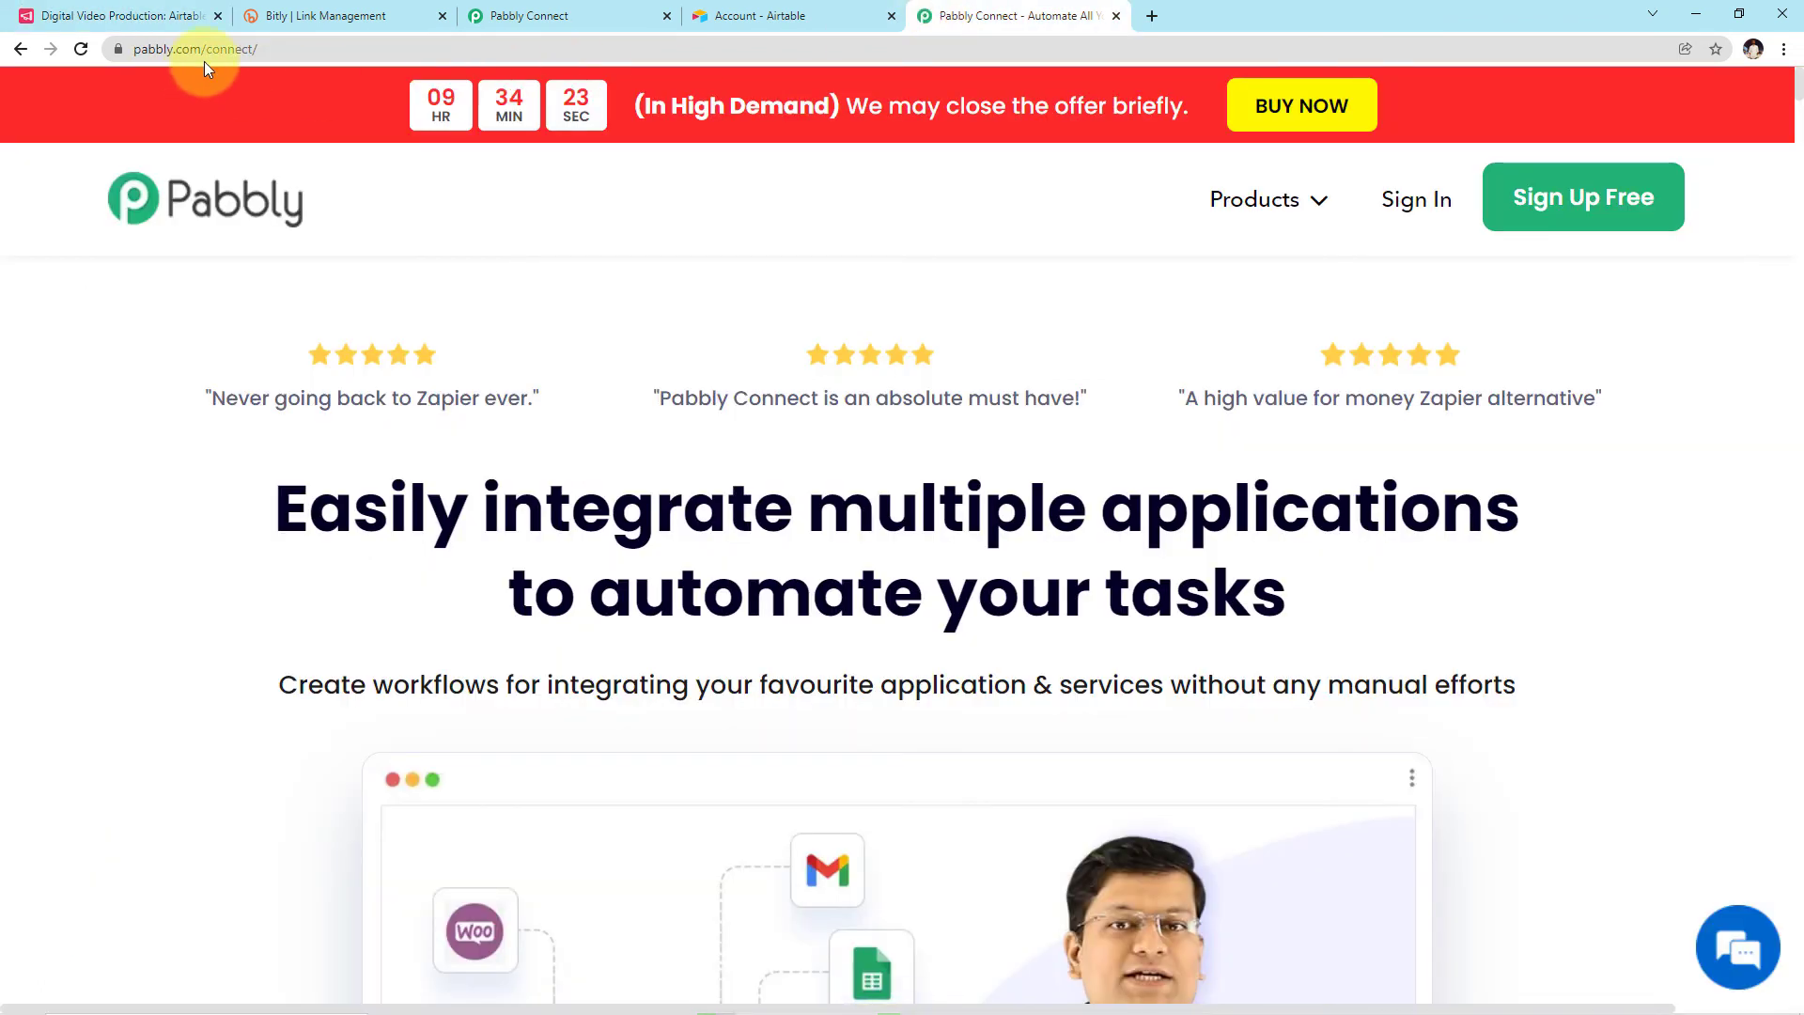
left_click(779, 16)
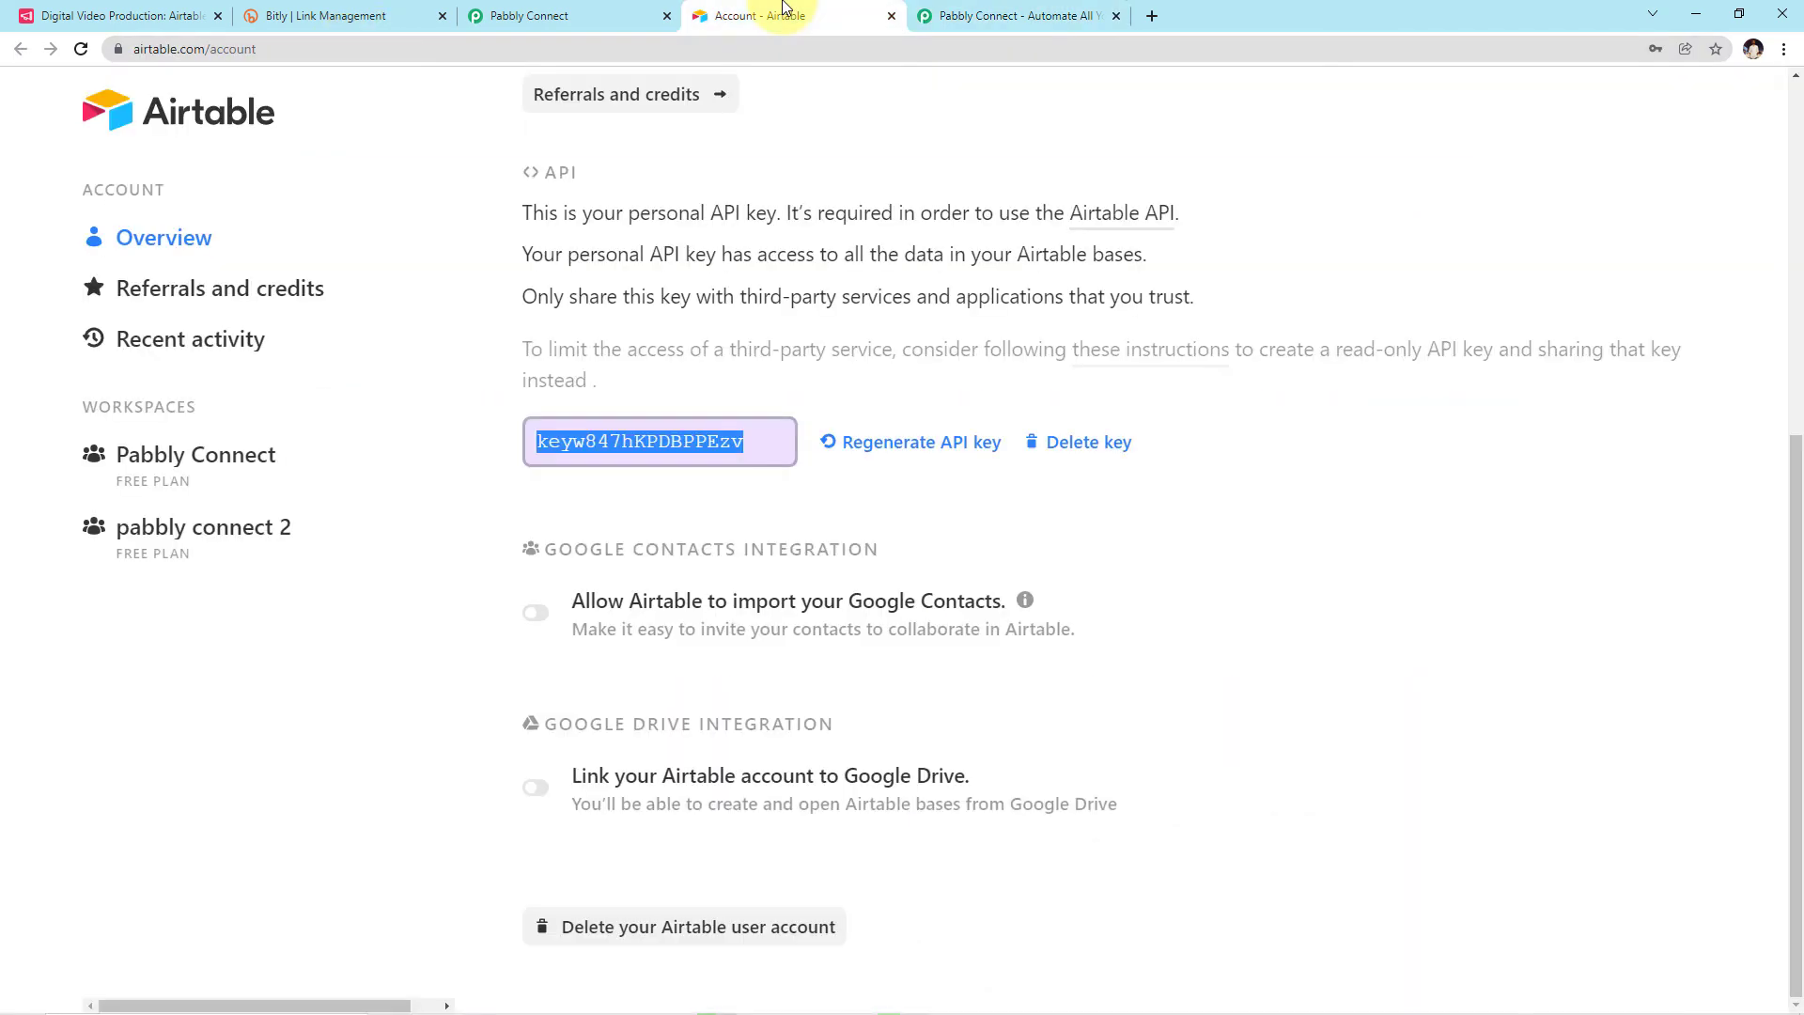
left_click(363, 20)
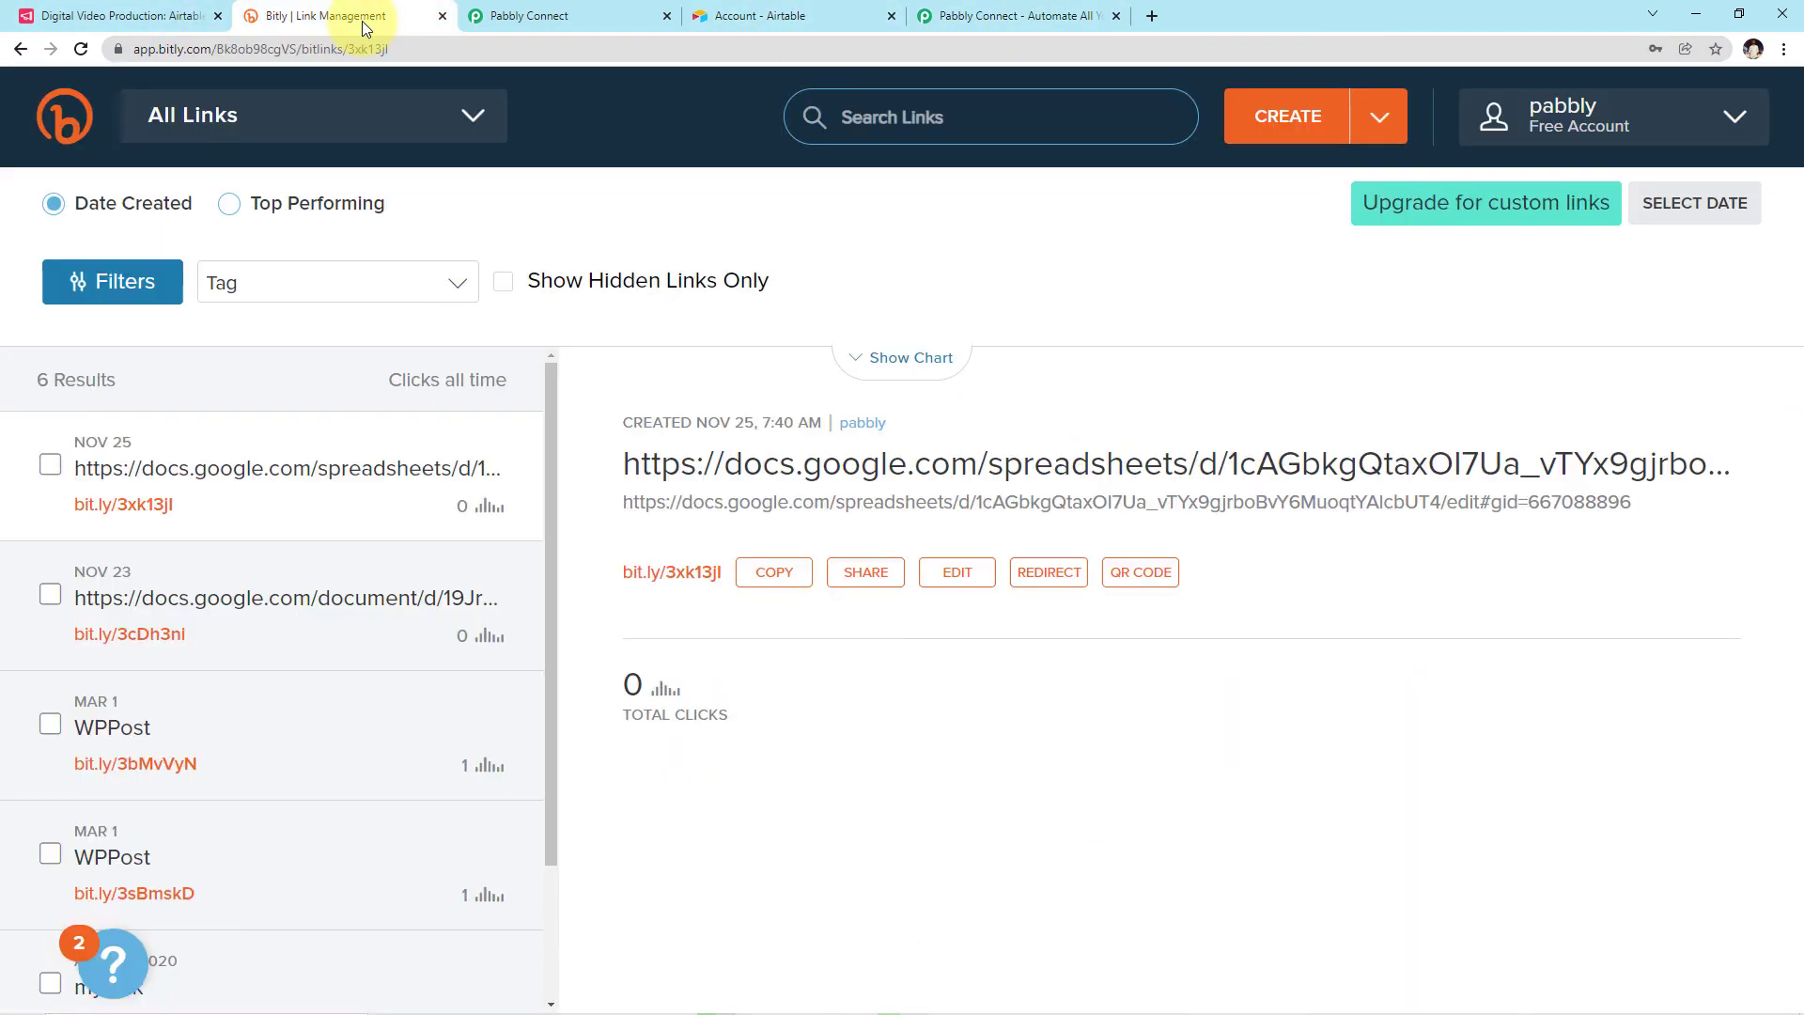
left_click(413, 49)
key("ctrl+c")
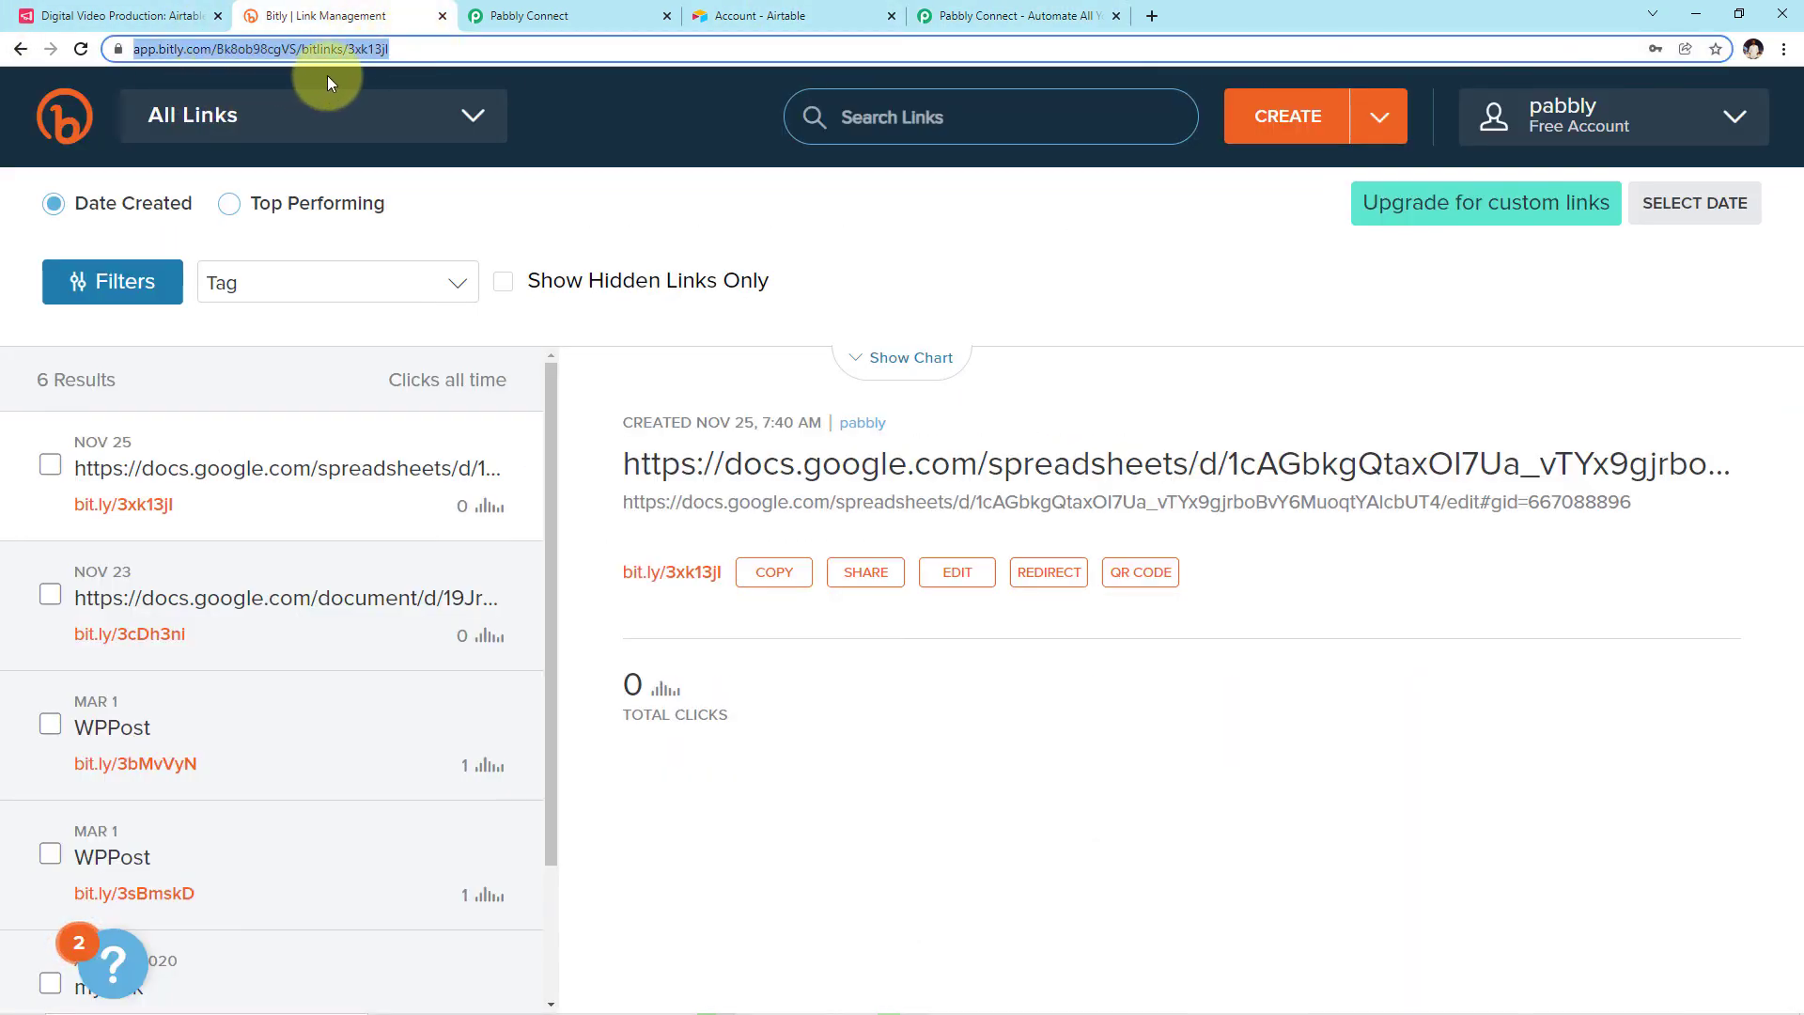
left_click(111, 16)
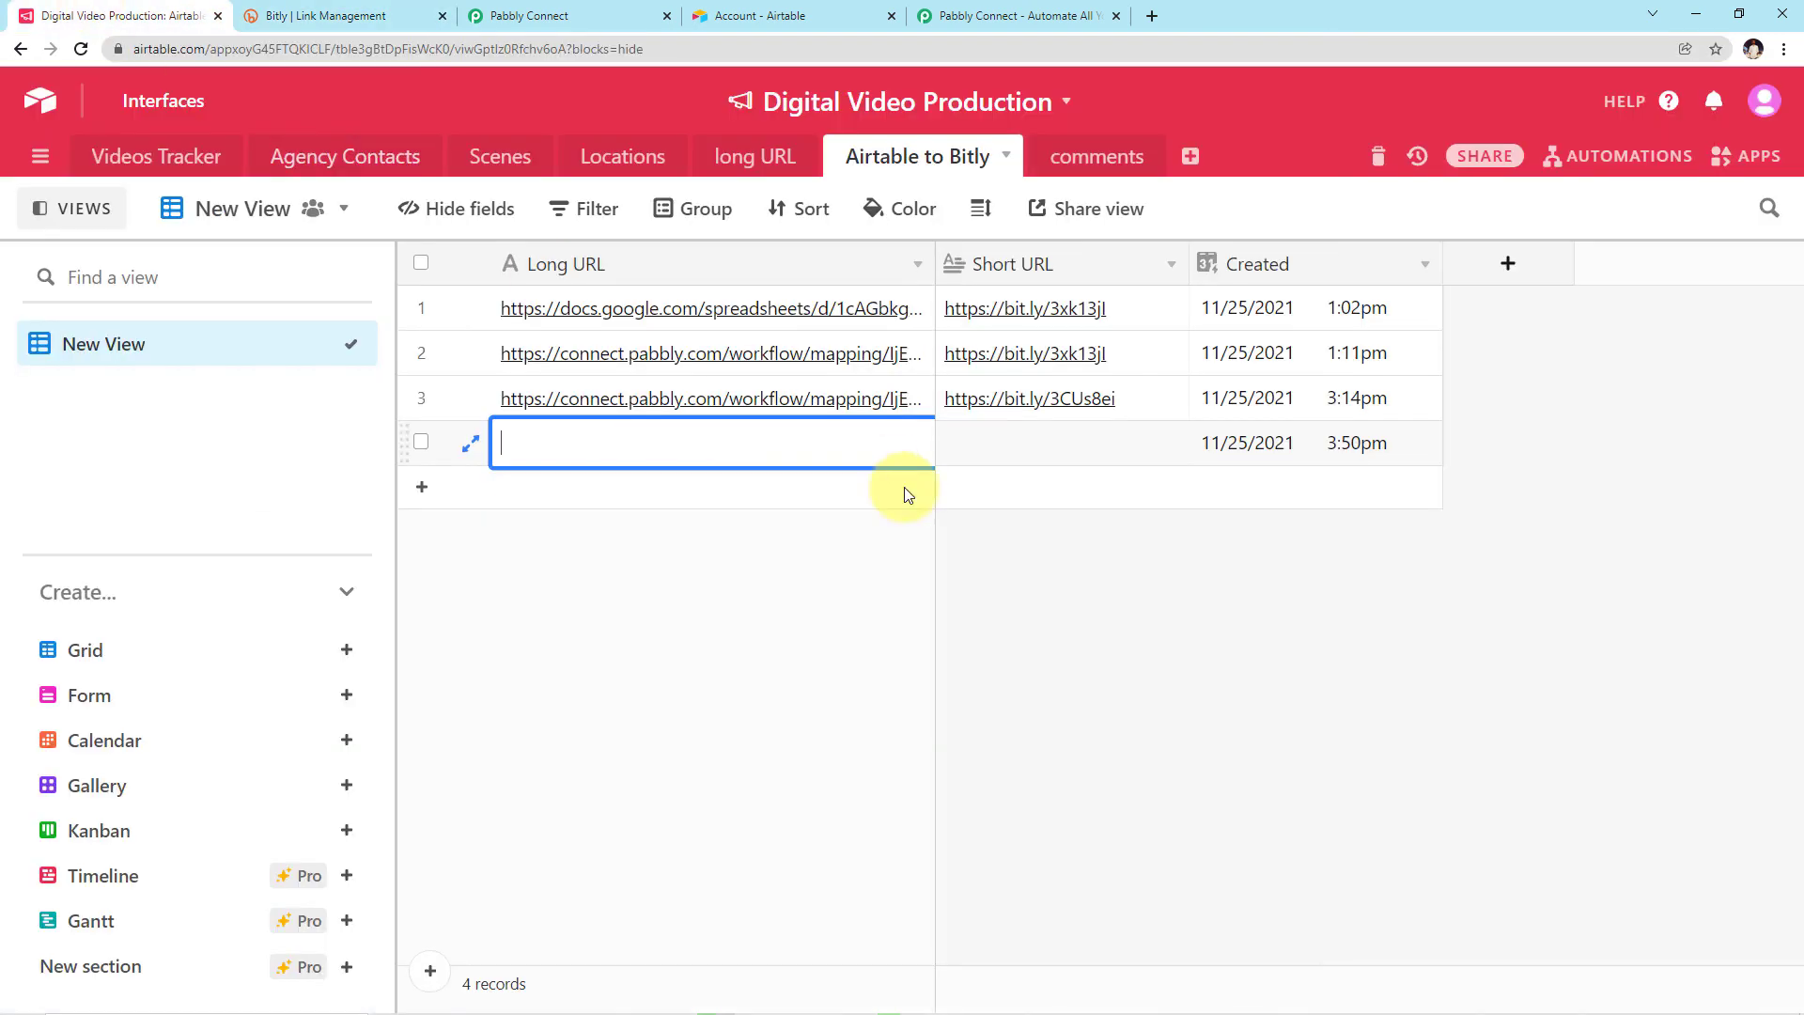
key("ctrl+v")
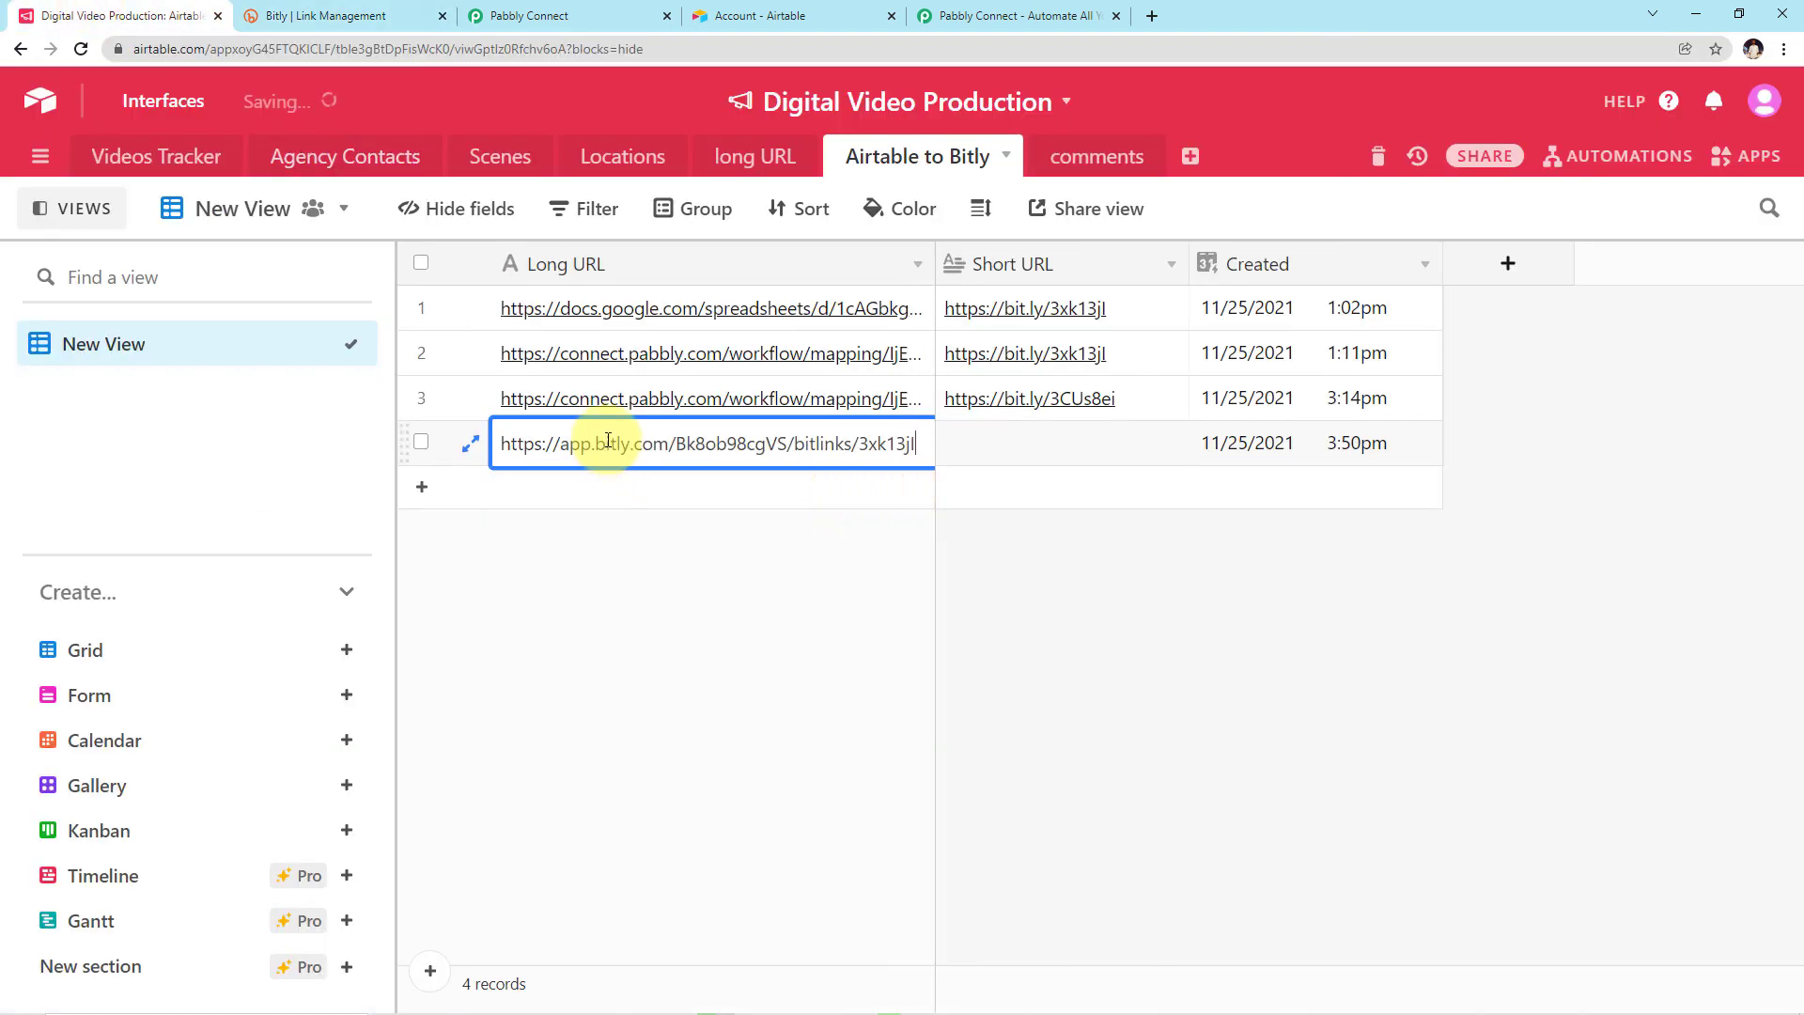
left_click(785, 701)
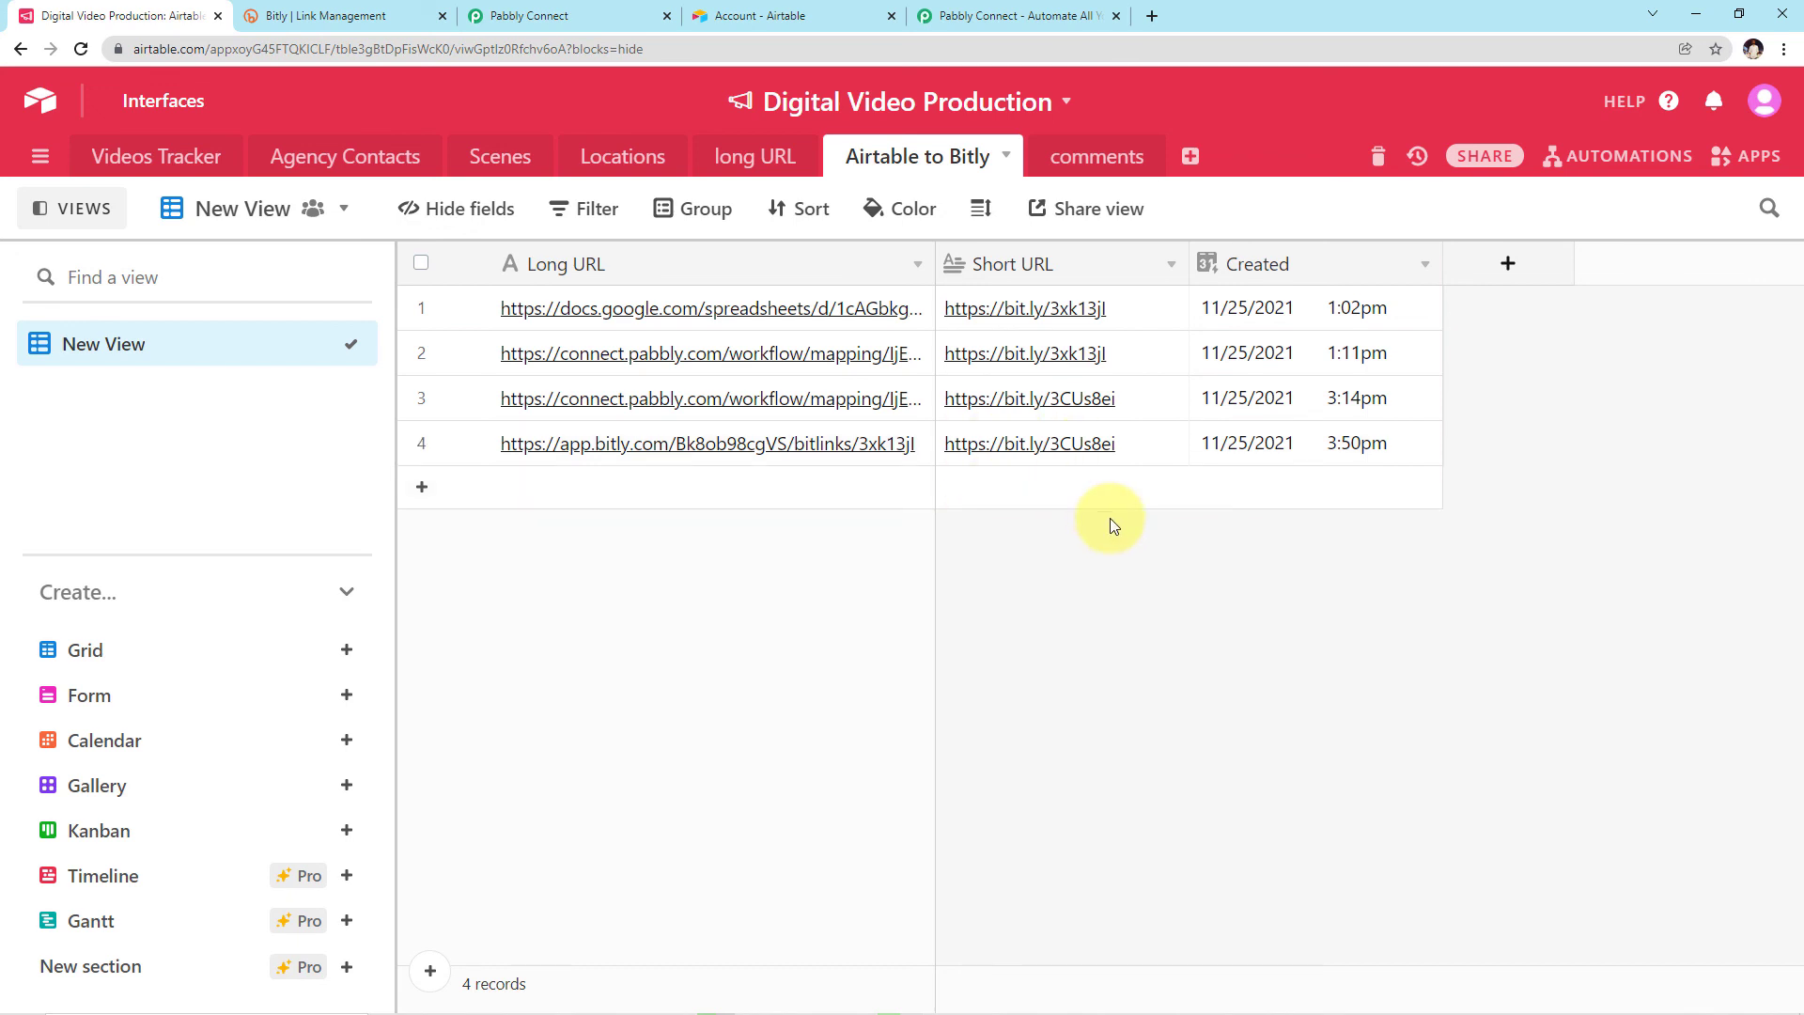
Step: Switch to Pabbly Connect, check the Update Record response, and collapse the Update Record and New Record in View steps
left_click(560, 24)
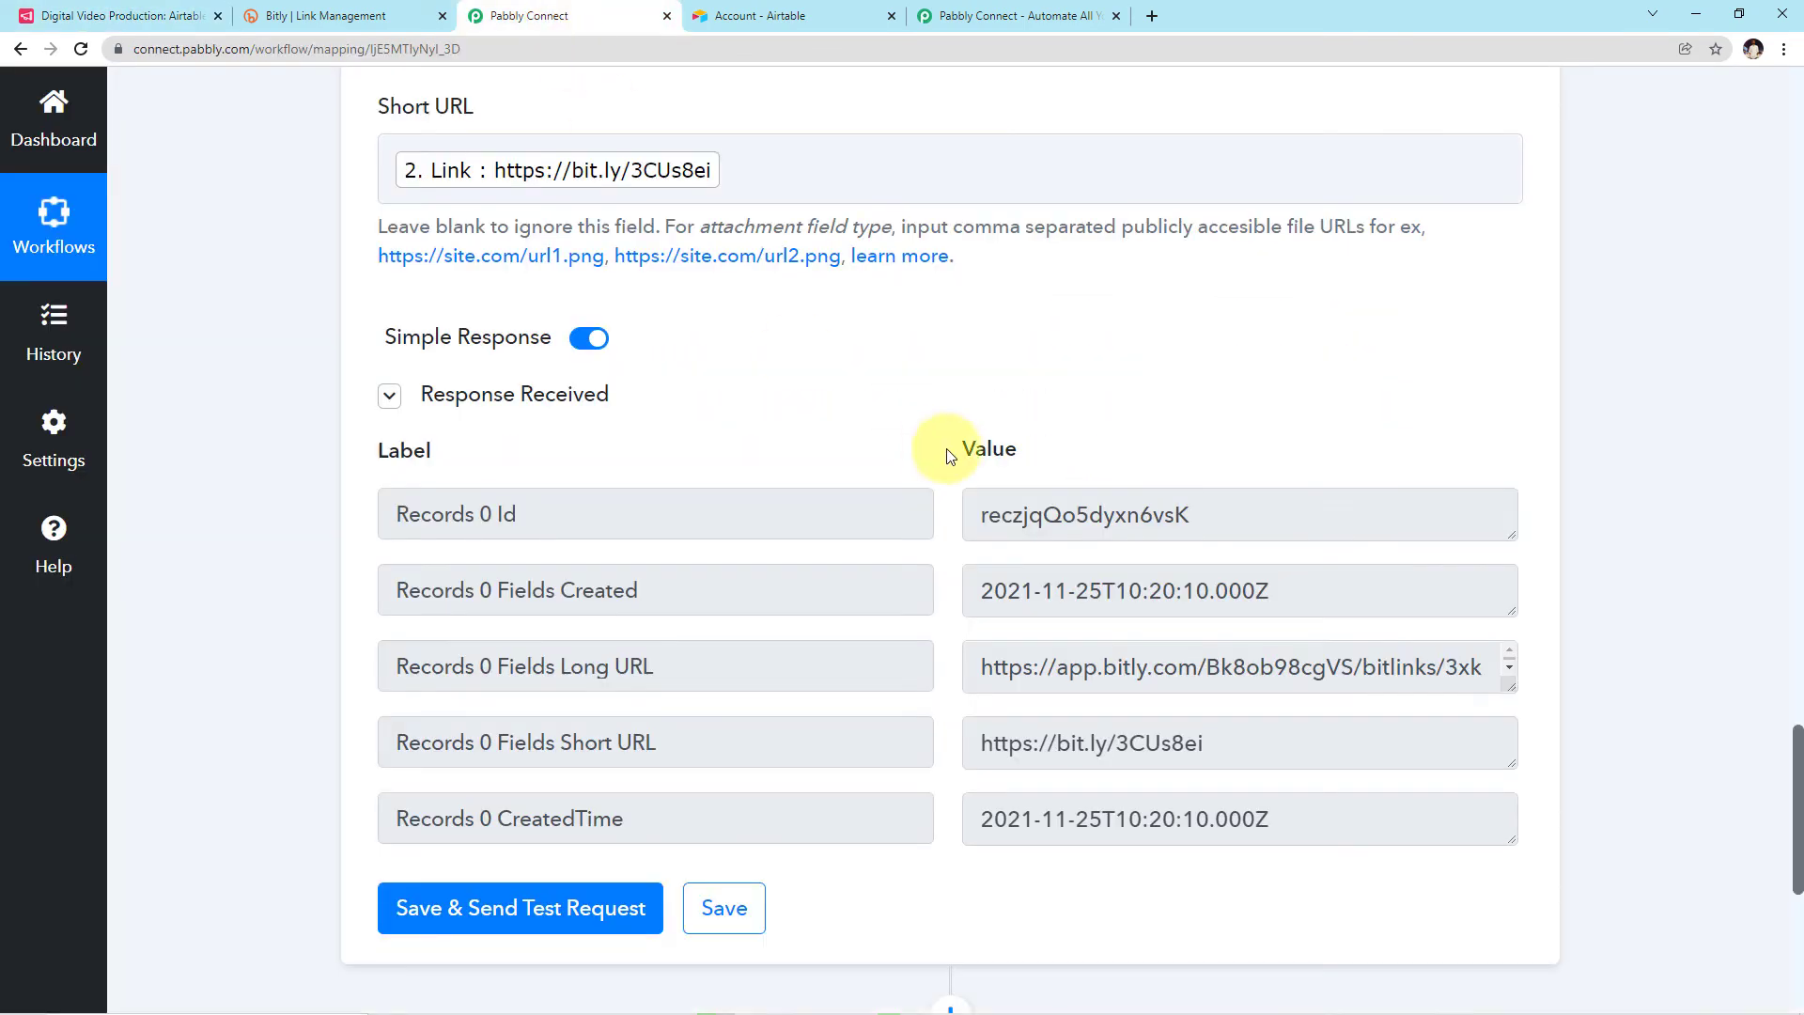
scroll(1208, 527, "up", 15)
scroll(1500, 602, "up", 5)
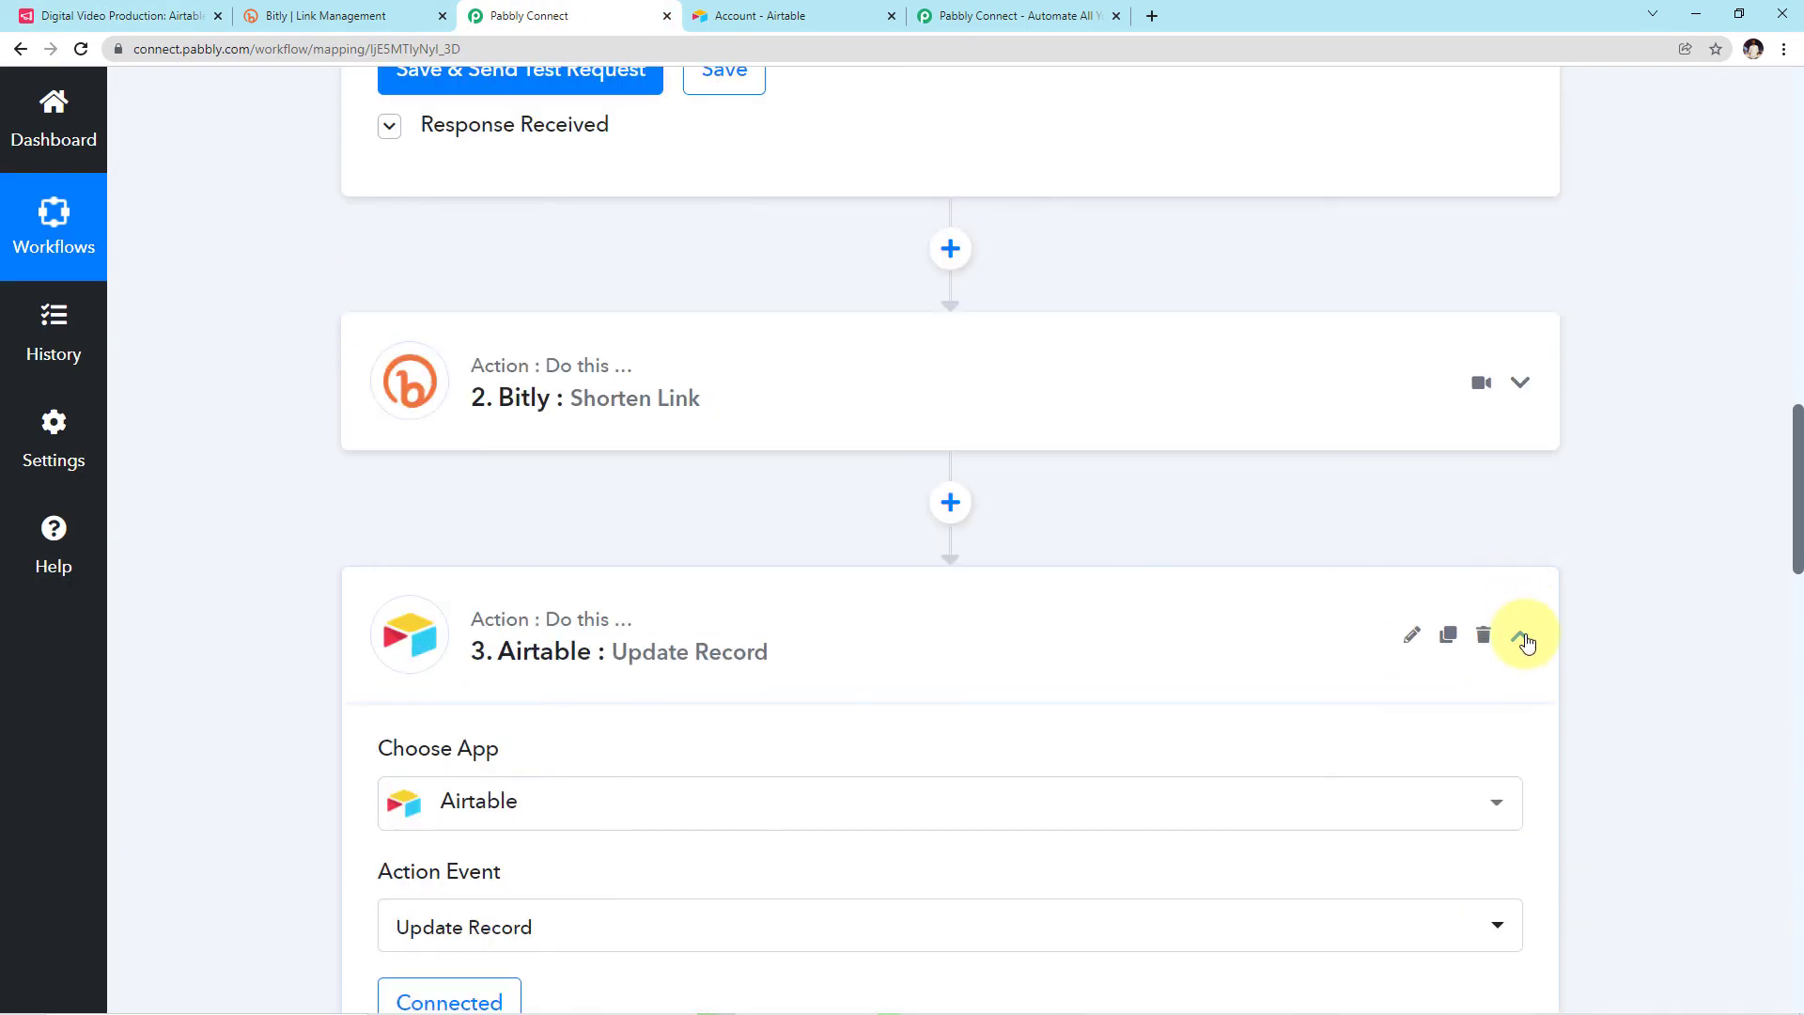
left_click(1521, 636)
scroll(1525, 636, "up", 9)
scroll(1527, 639, "up", 8)
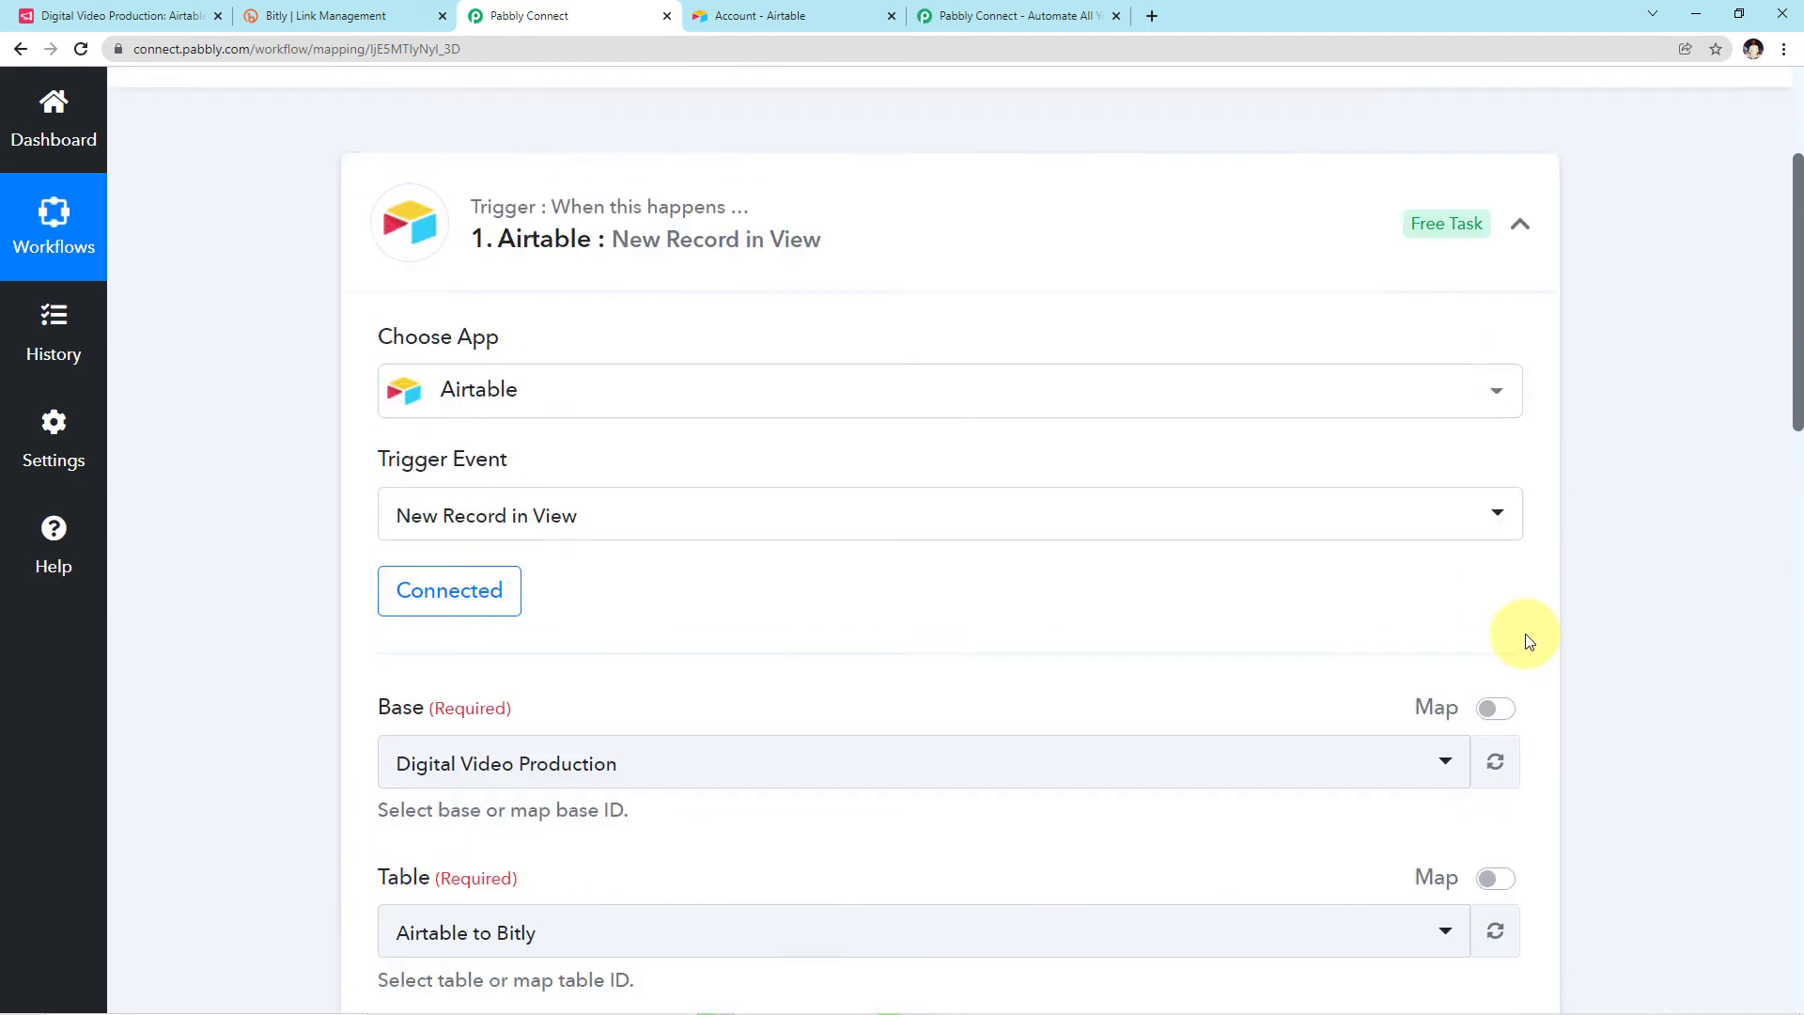
left_click(1537, 466)
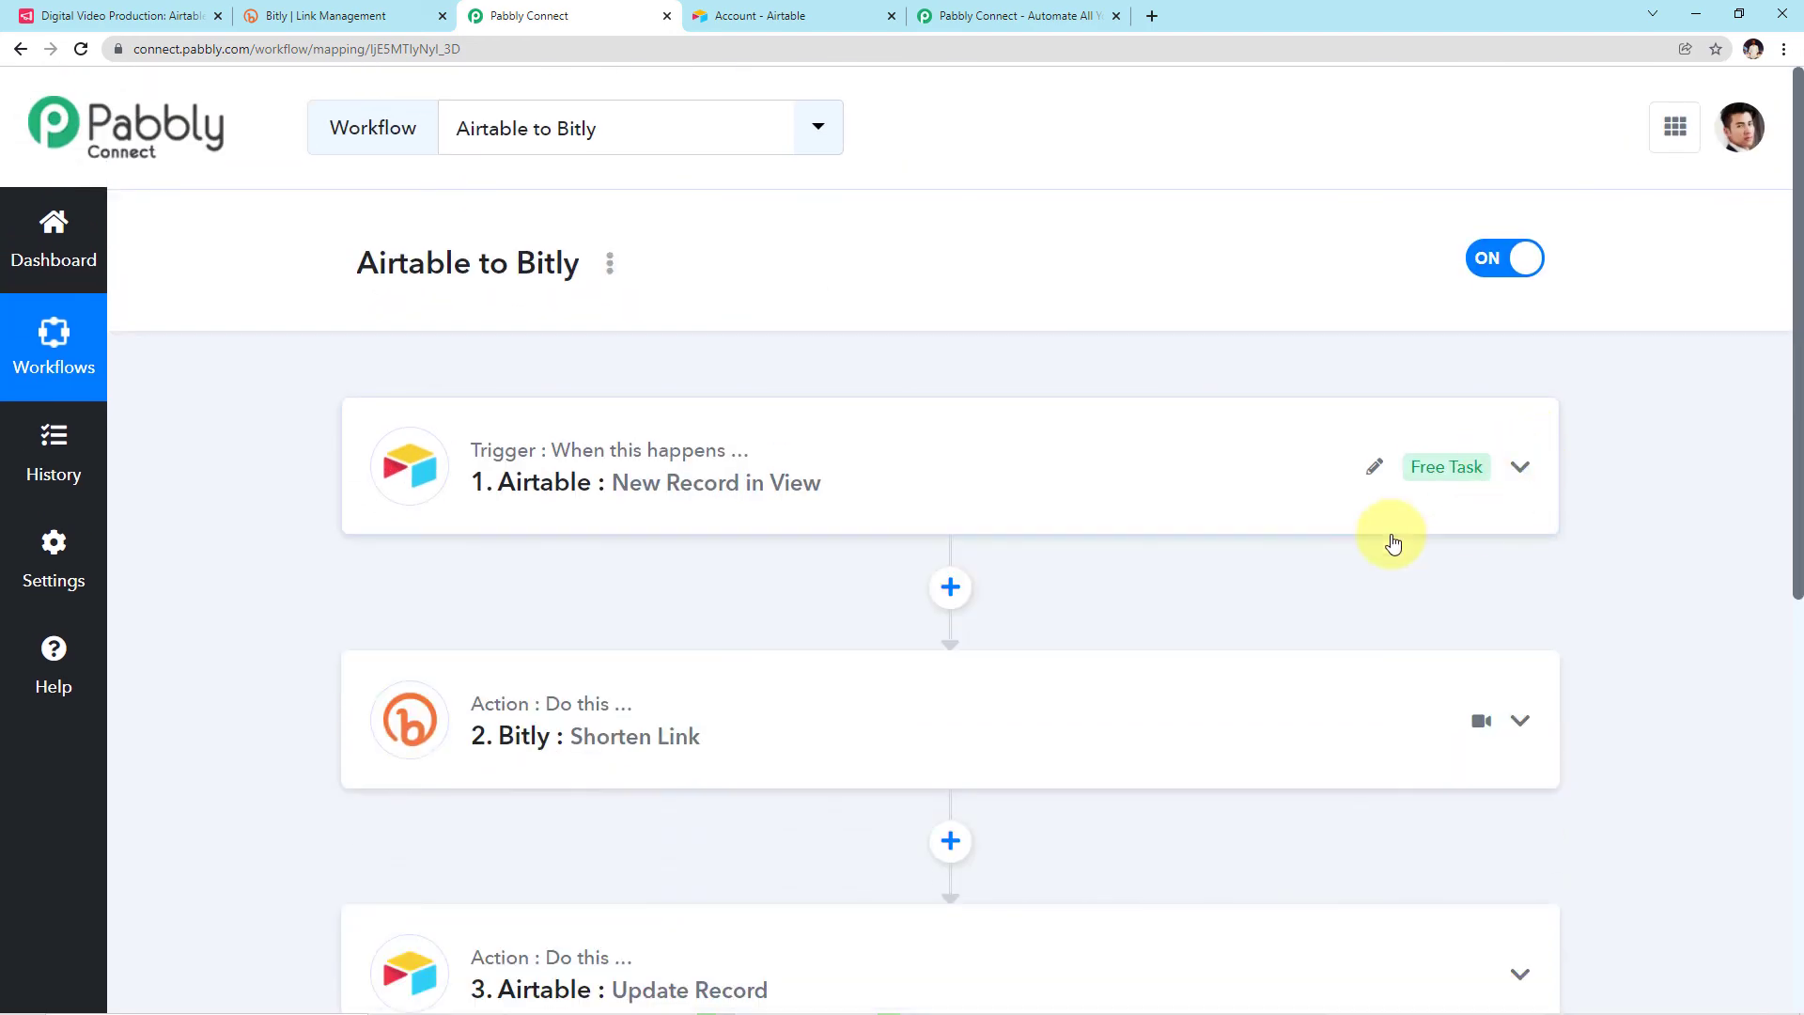
Step: Review the records in Airtable's Airtable to Bitly table alongside the three steps of the Pabbly Connect workflow
scroll(1168, 551, "down", 1)
left_click(119, 16)
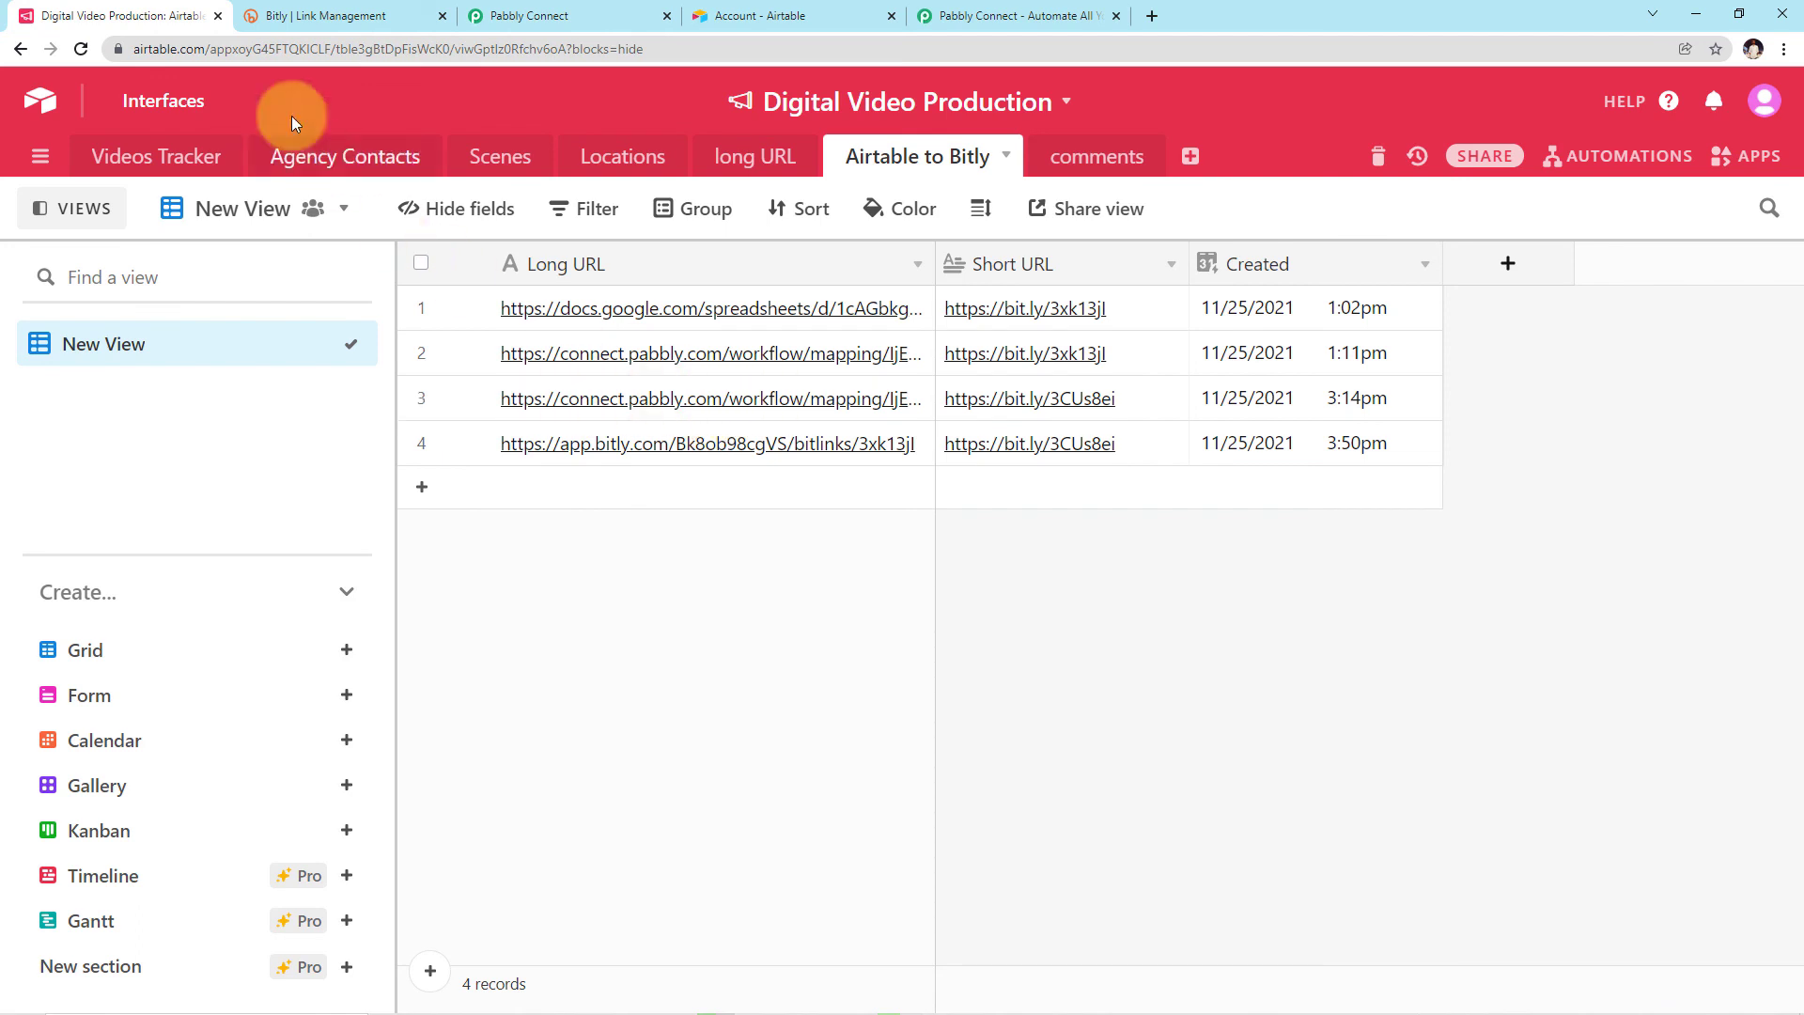
left_click(518, 11)
scroll(745, 572, "down", 2)
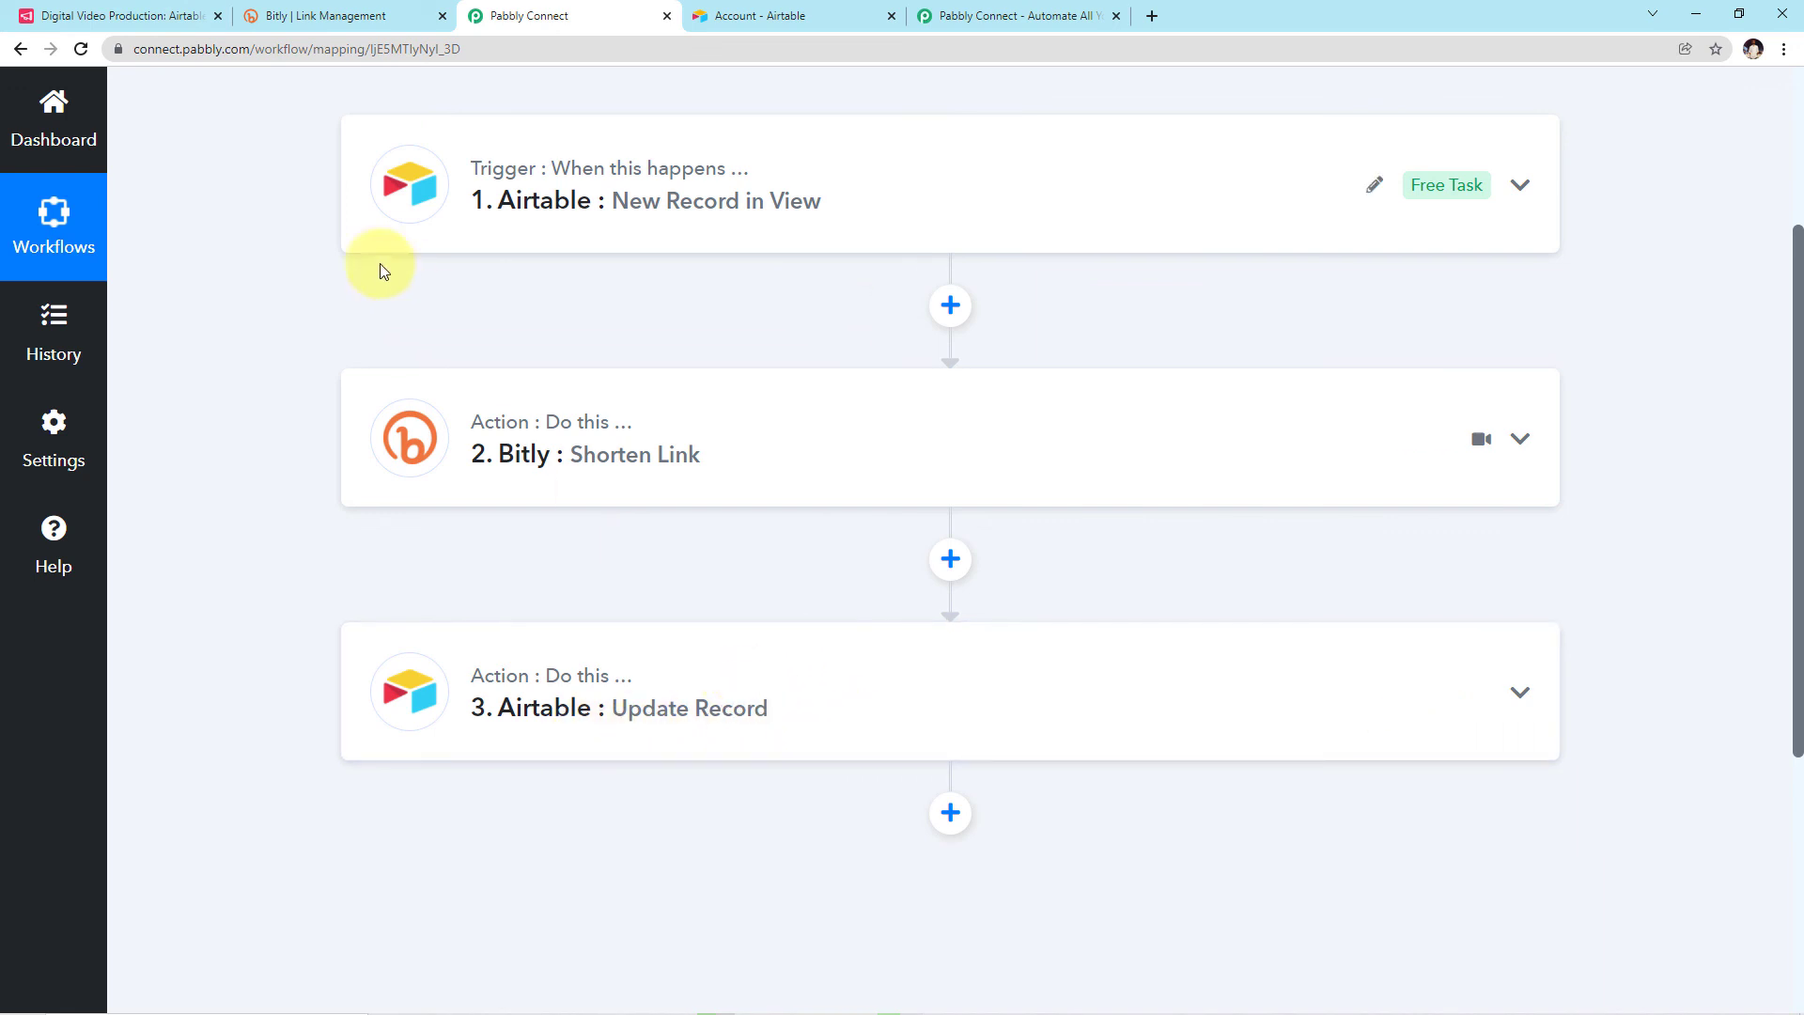
left_click(141, 15)
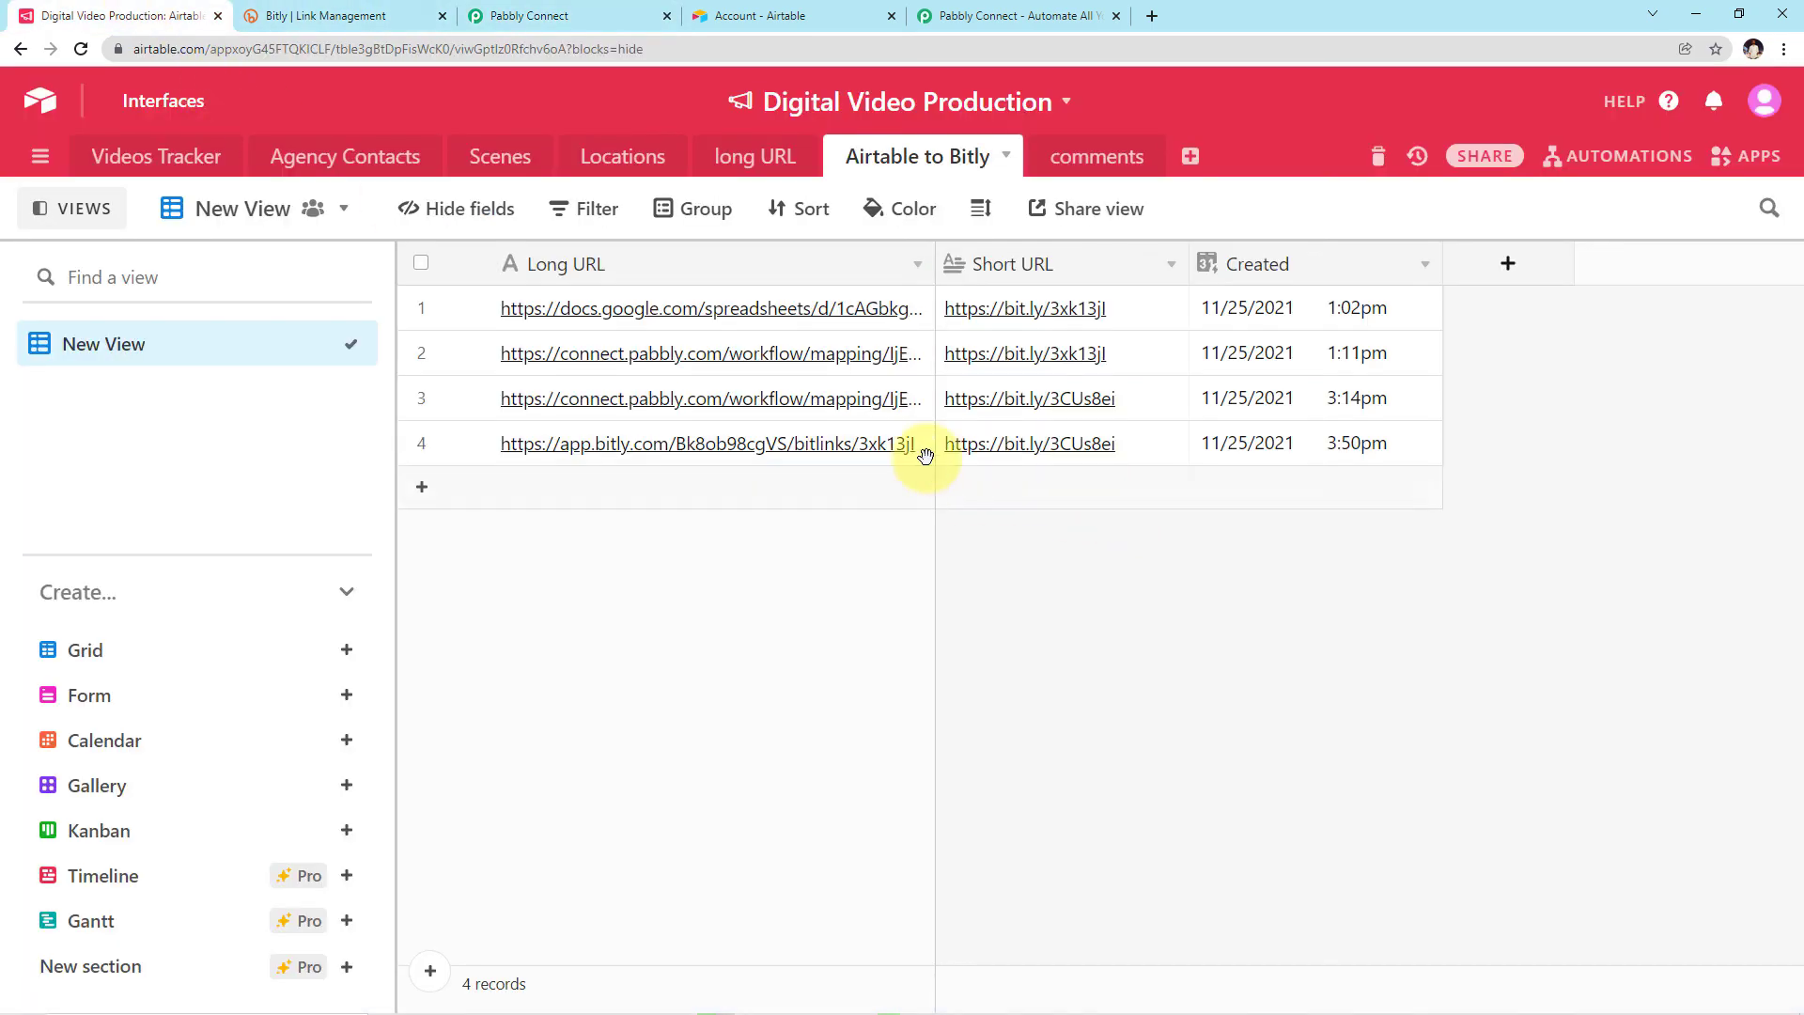
left_click(583, 20)
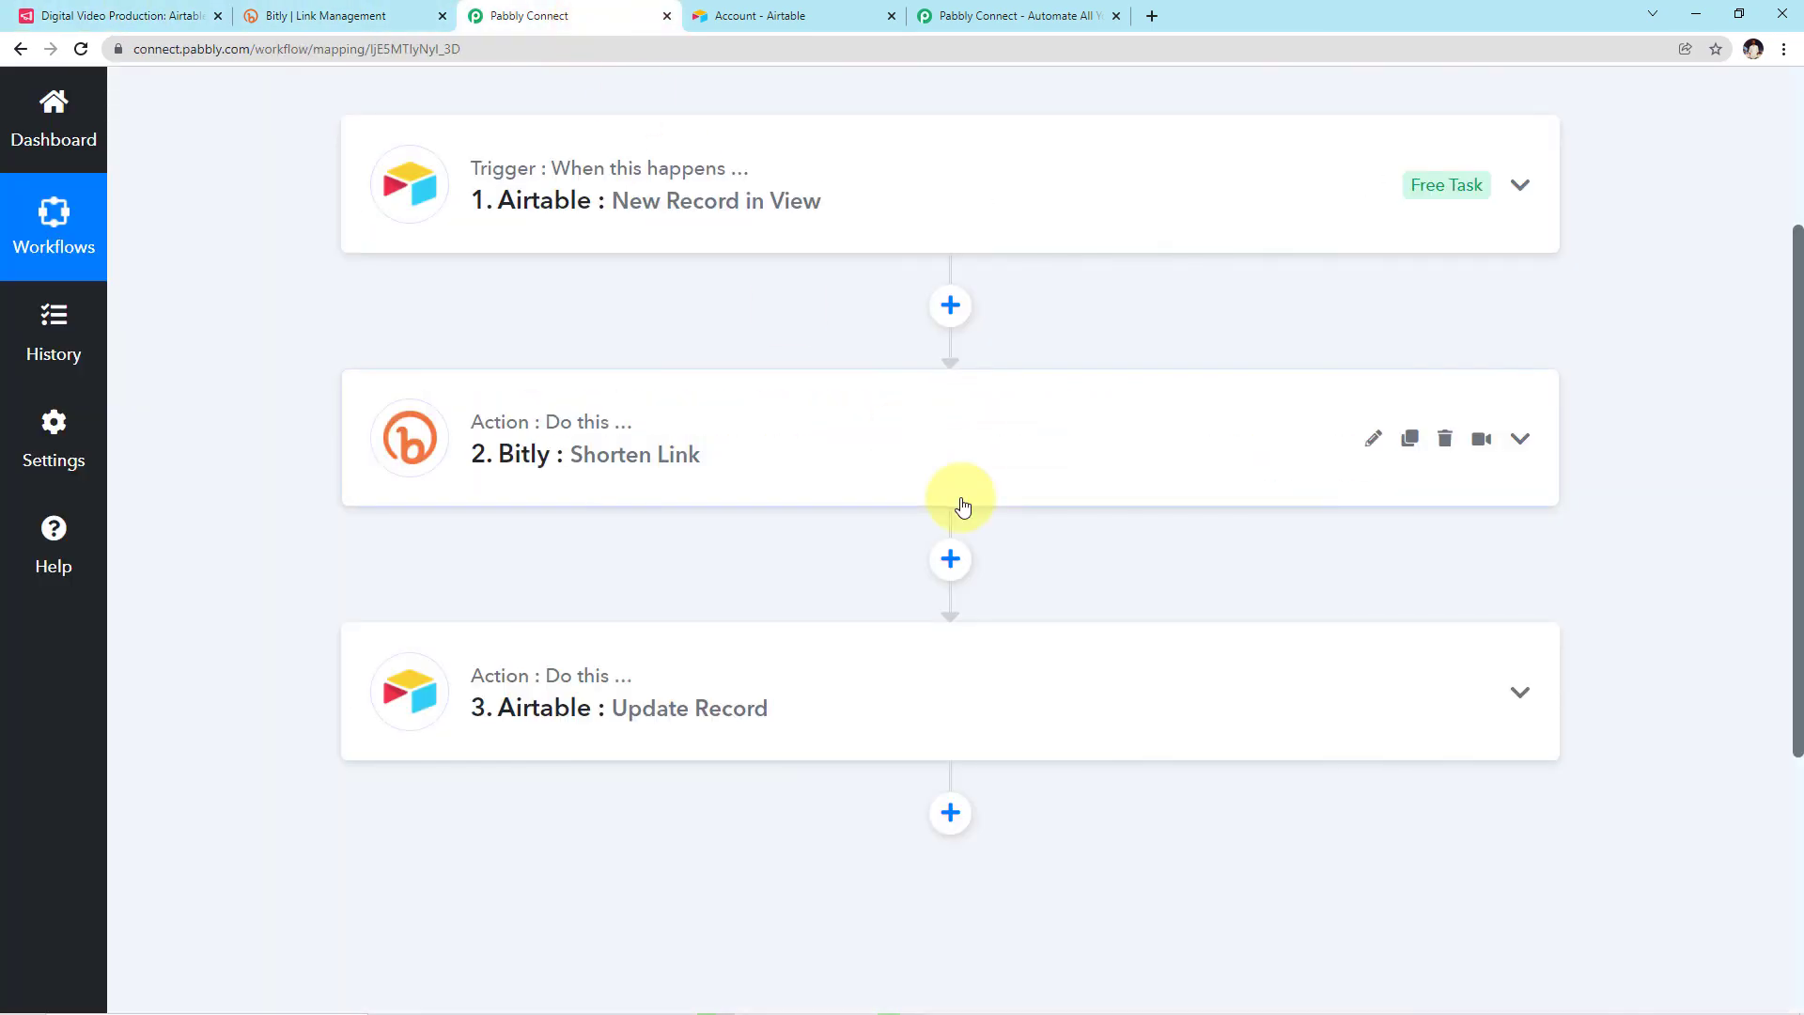
scroll(963, 503, "up", 3)
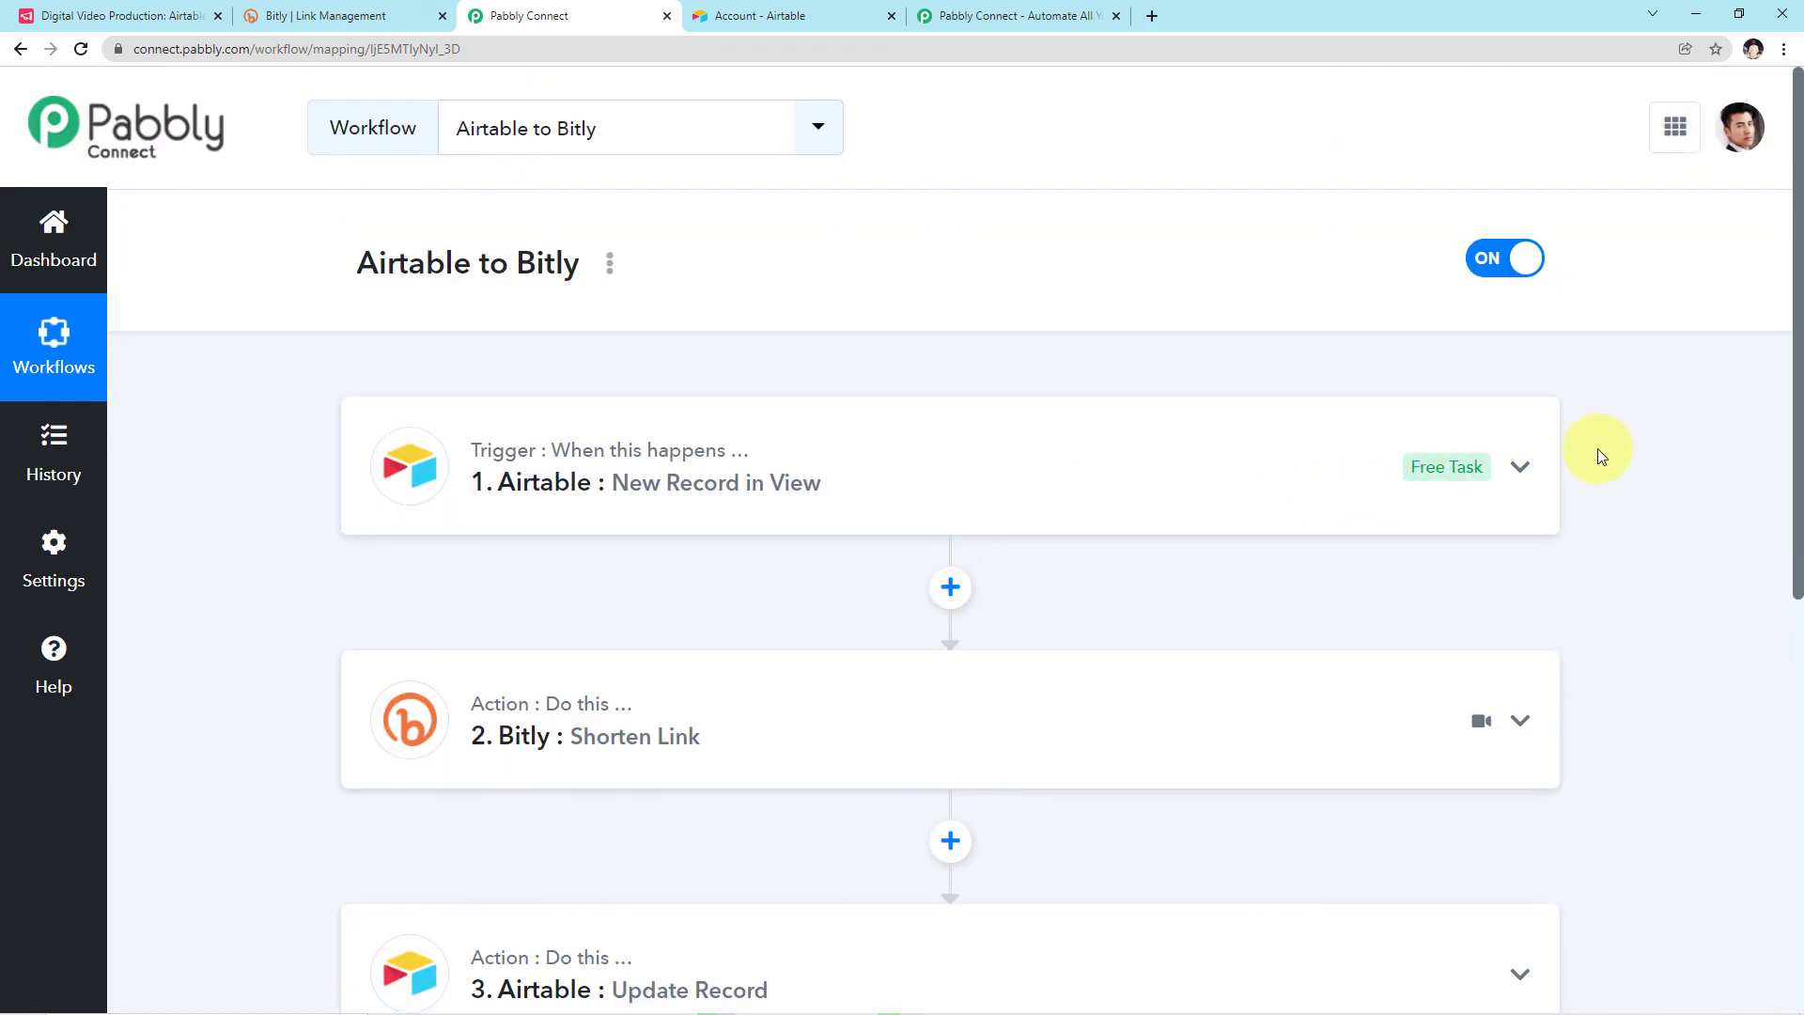